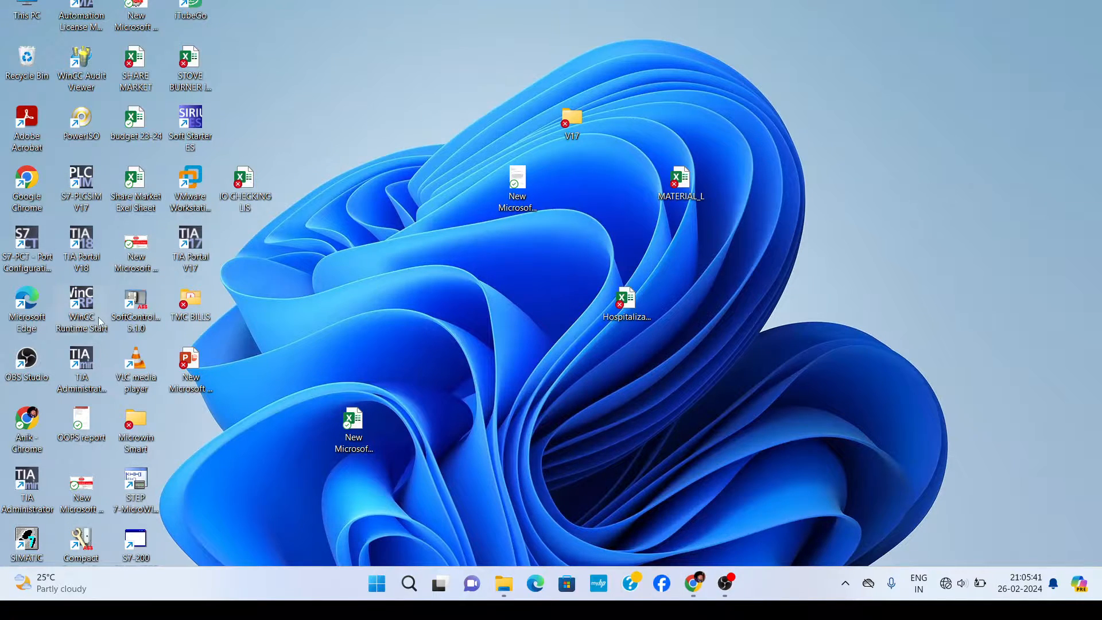
# Start TIA Portal V18, create a new project named "Simocode Training Material" and switch to the project view.
pyautogui.doubleClick(90, 249)
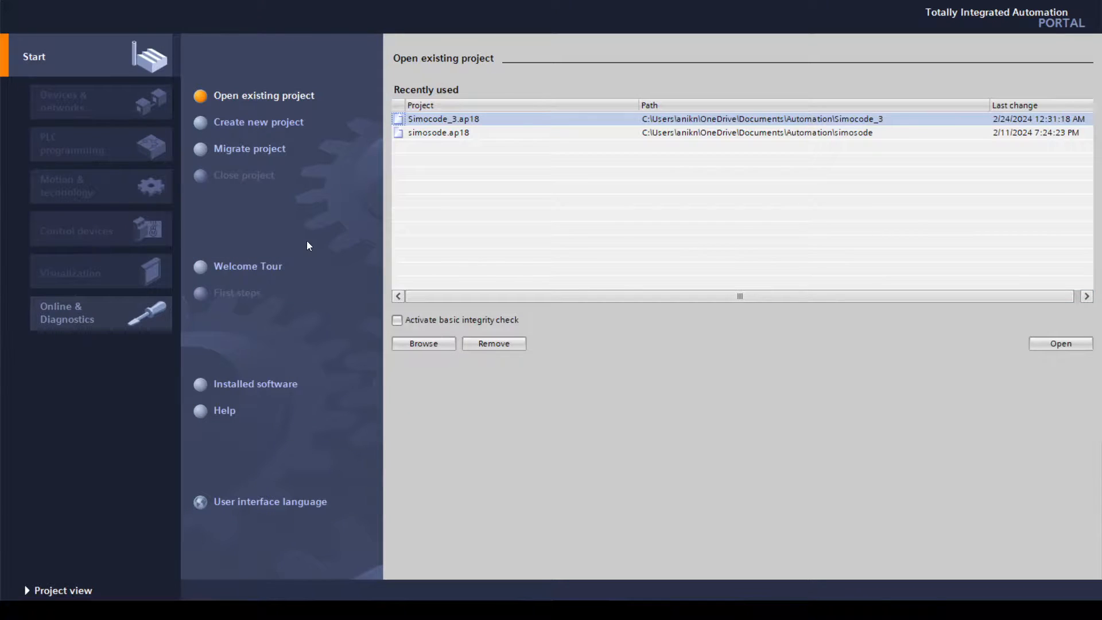
pyautogui.click(284, 122)
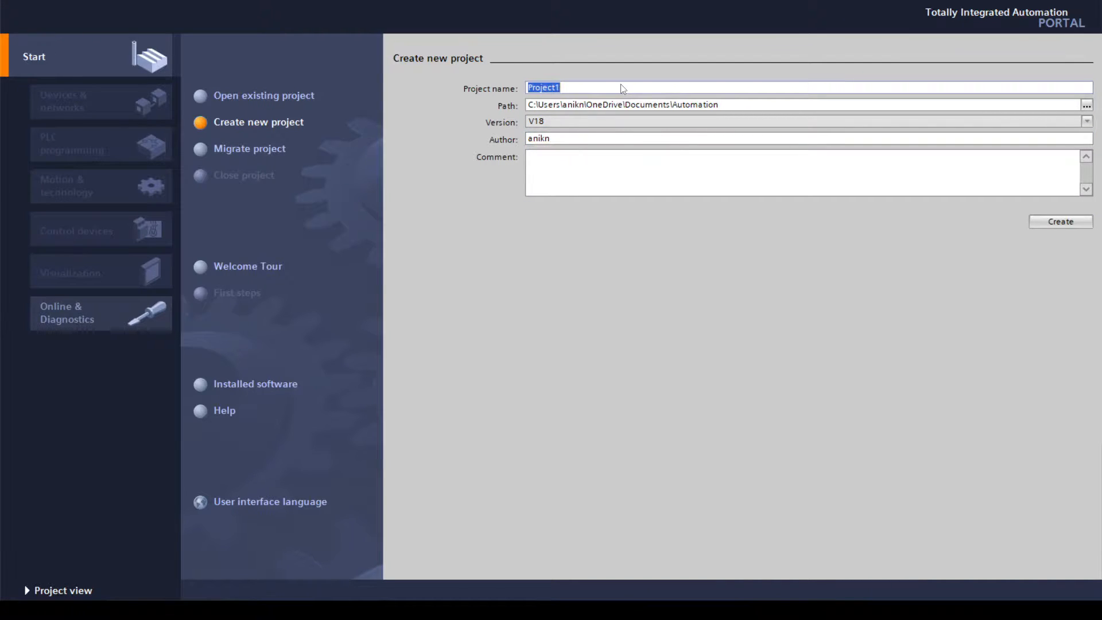
pyautogui.write('Simocode Training Material')
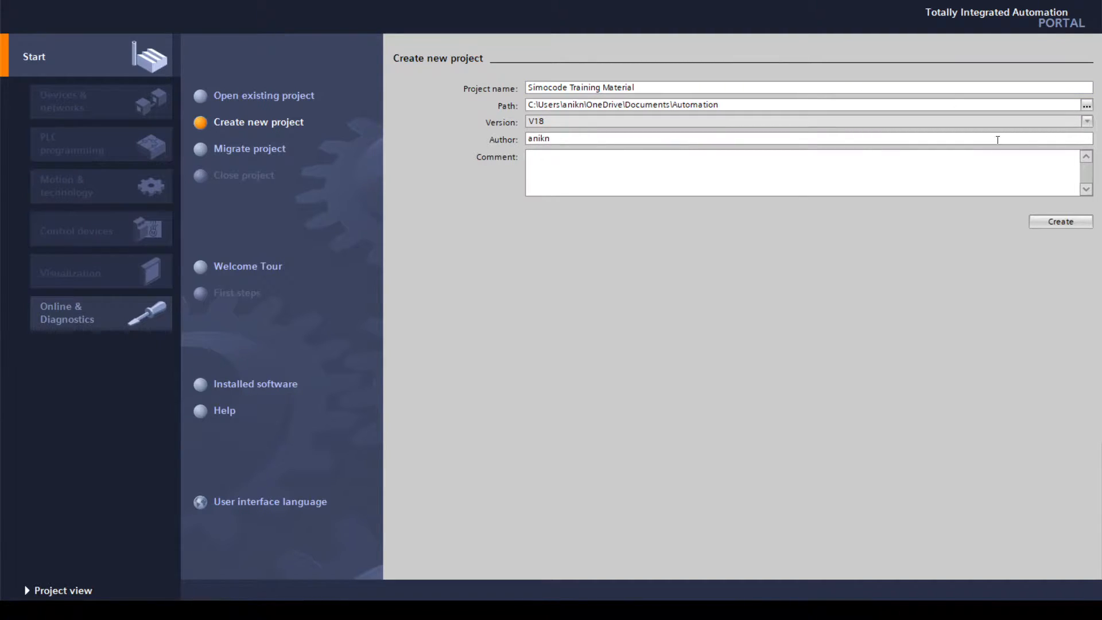
pyautogui.click(1047, 223)
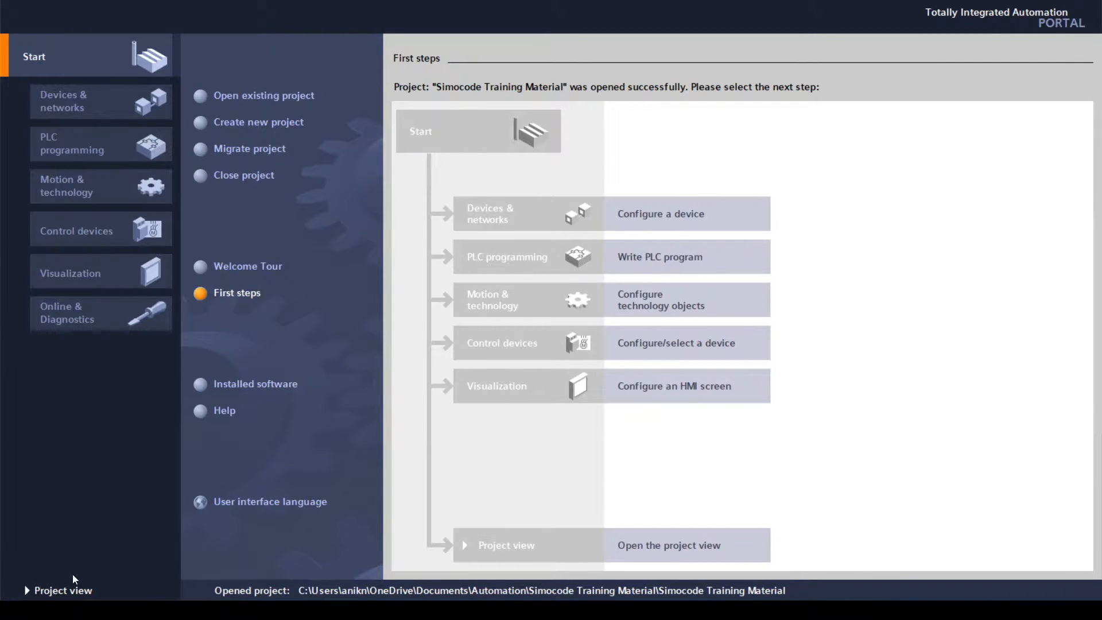
pyautogui.click(67, 590)
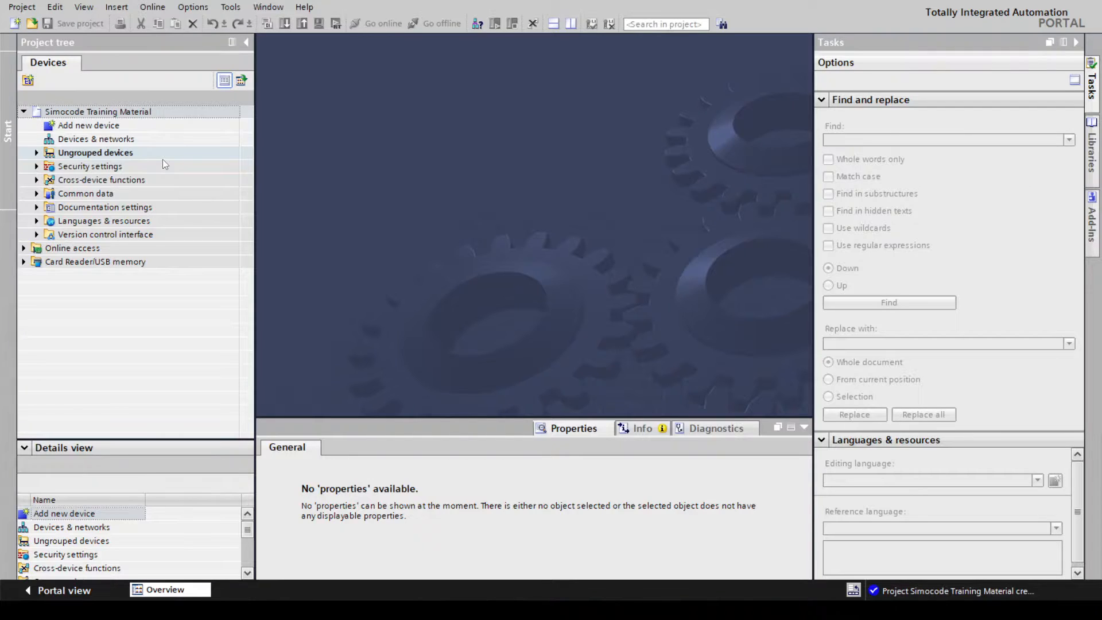
# Start adding a control device and select the SIMOCODE pro V PB basic unit 3UF7 010-1A*00-0 under SIMOCODE motor management.
pyautogui.click(127, 131)
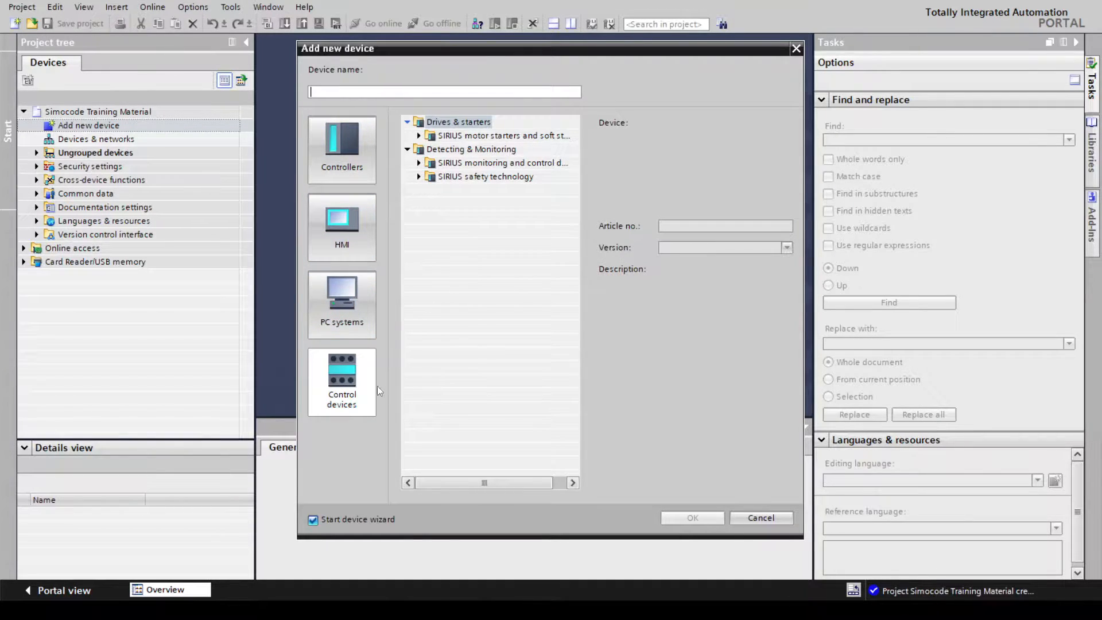
pyautogui.click(337, 404)
pyautogui.click(419, 163)
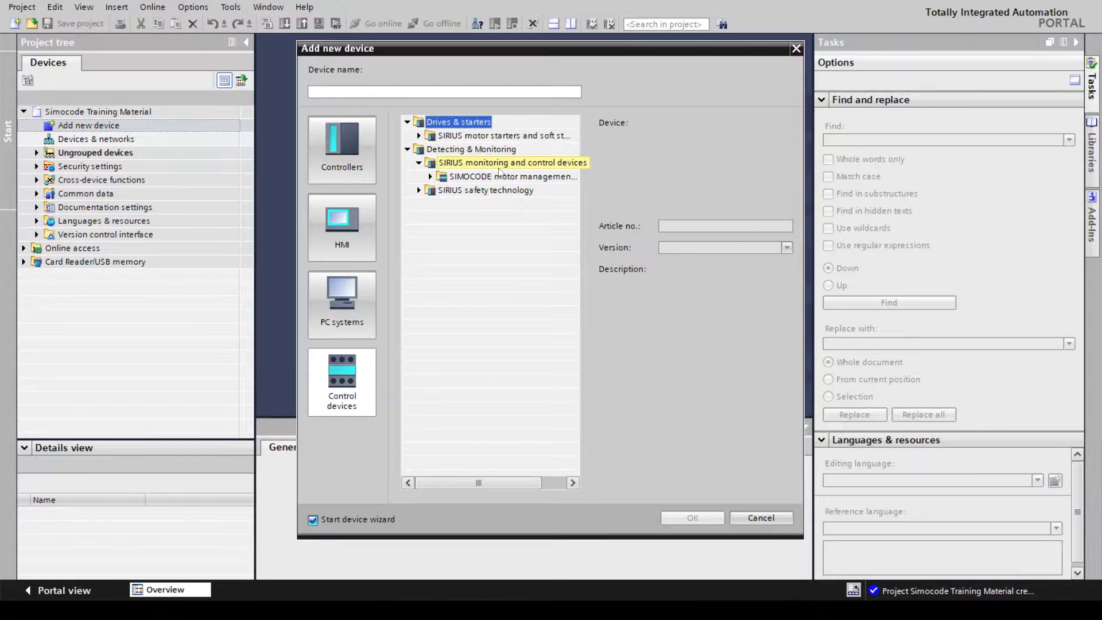
pyautogui.click(419, 164)
pyautogui.click(419, 164)
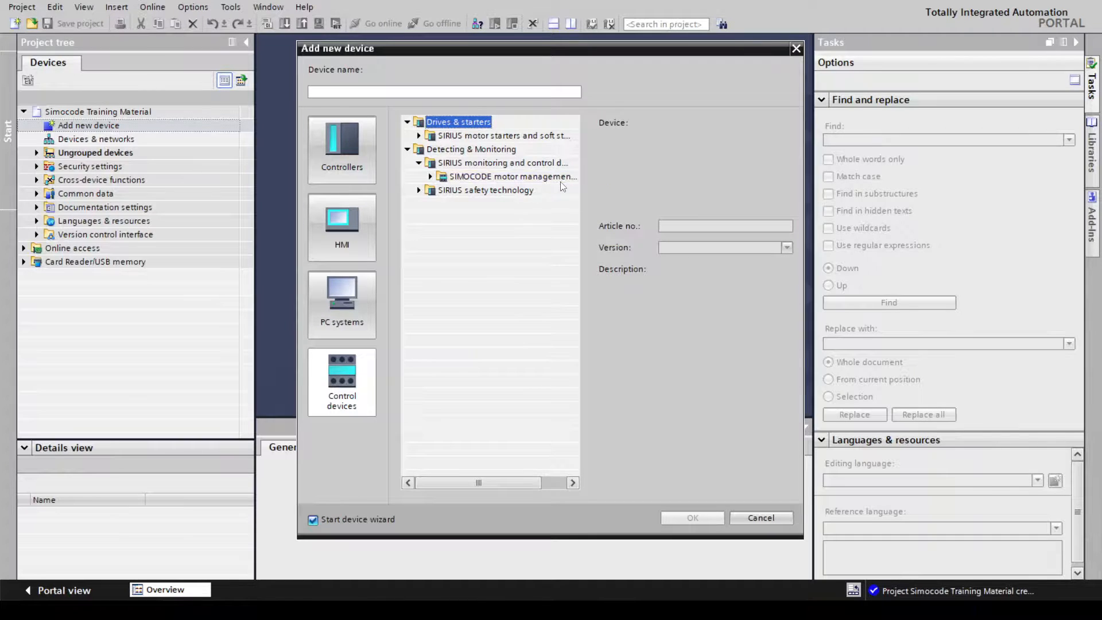
pyautogui.click(430, 177)
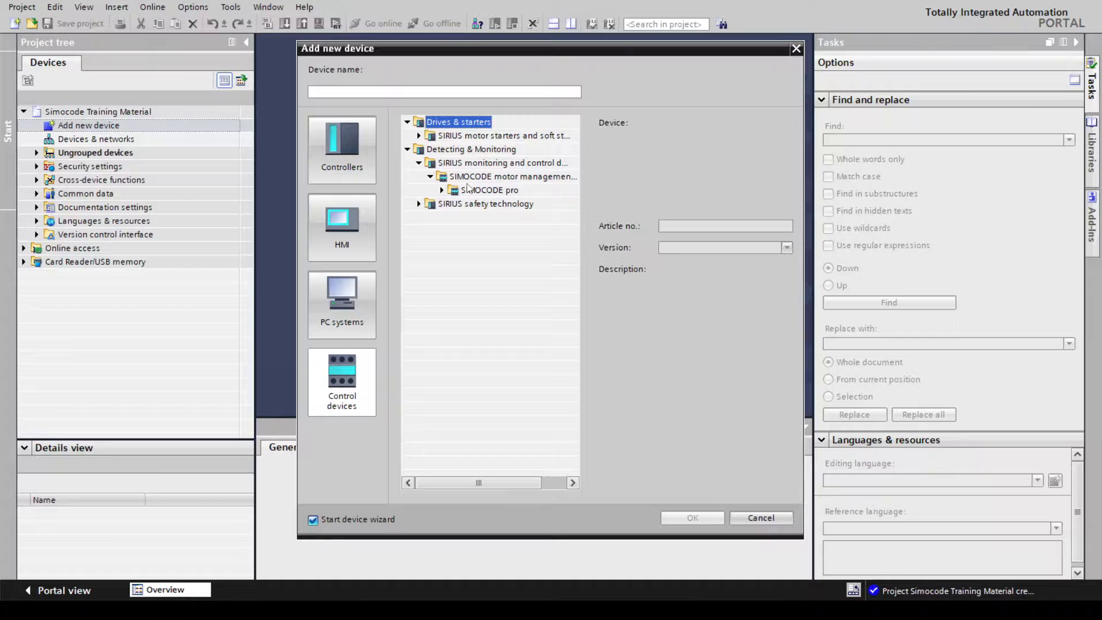
pyautogui.click(442, 191)
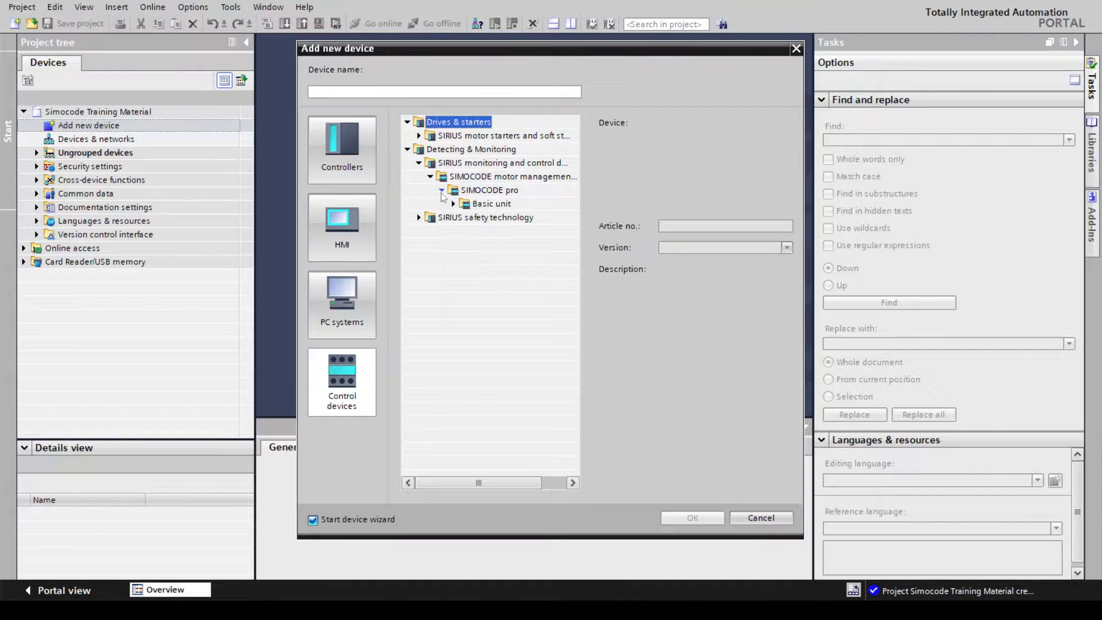
pyautogui.click(454, 203)
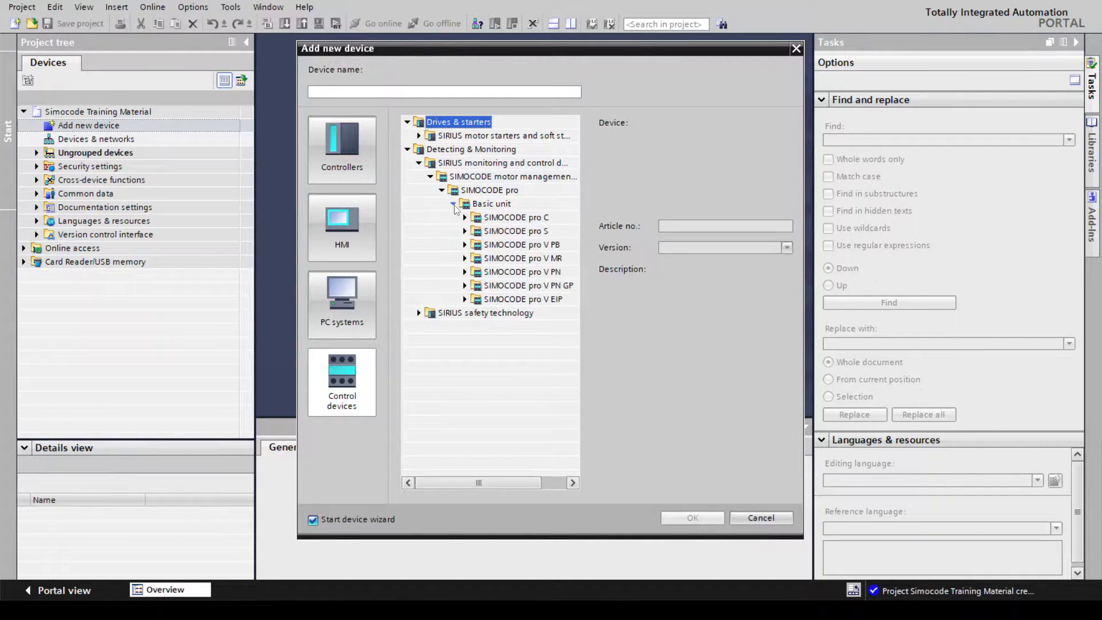
pyautogui.click(465, 245)
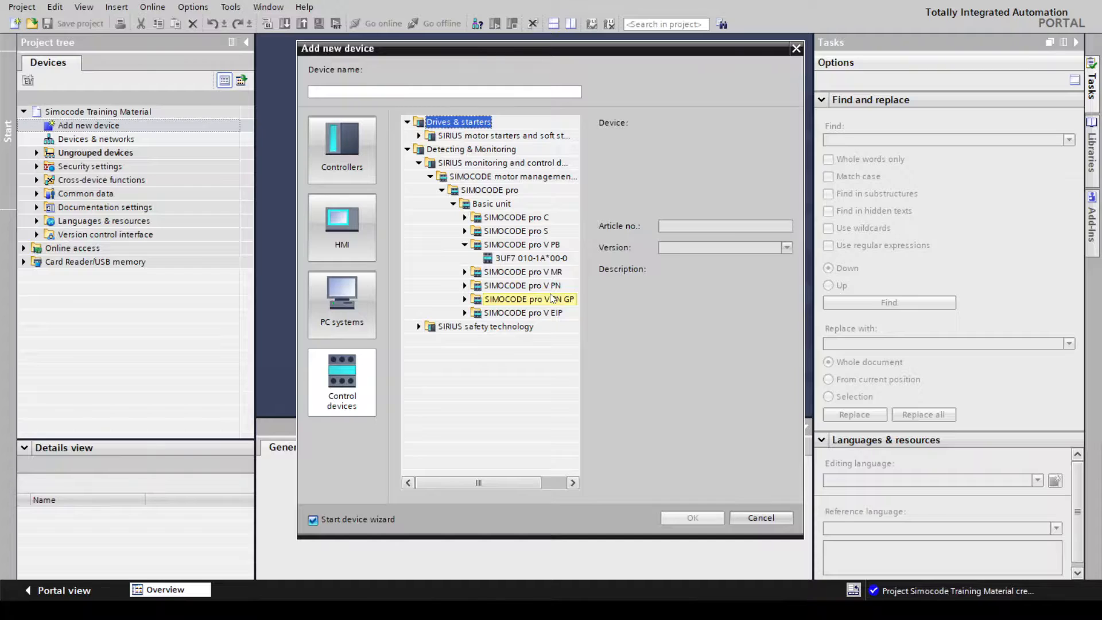
pyautogui.click(505, 259)
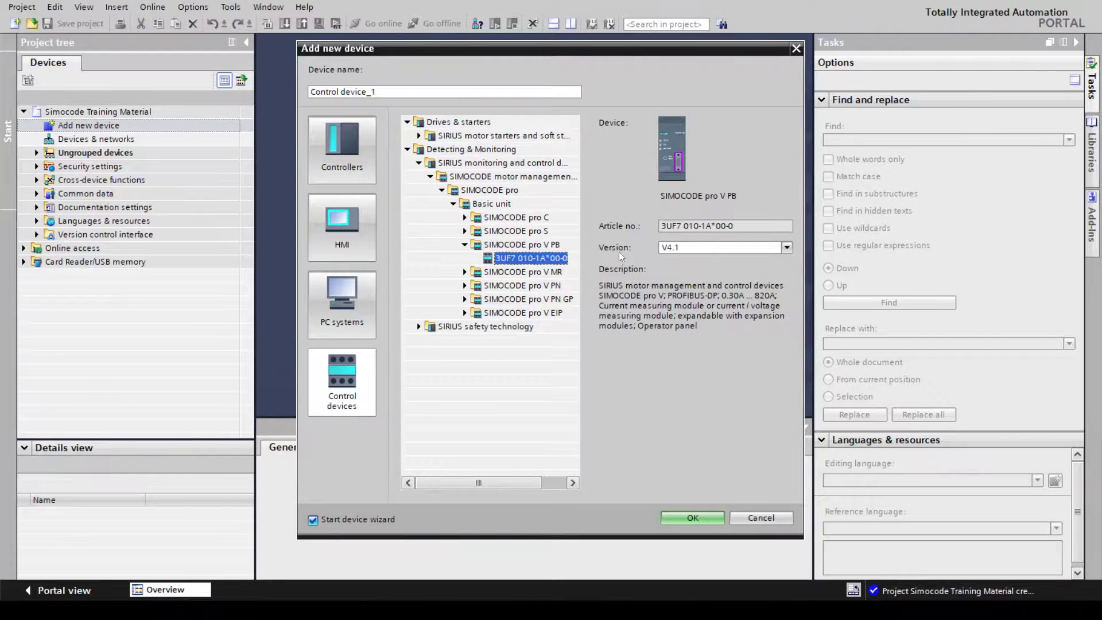
# Set the SIMOCODE pro V PB device version to V4.1 and add the device to the project.
pyautogui.click(788, 251)
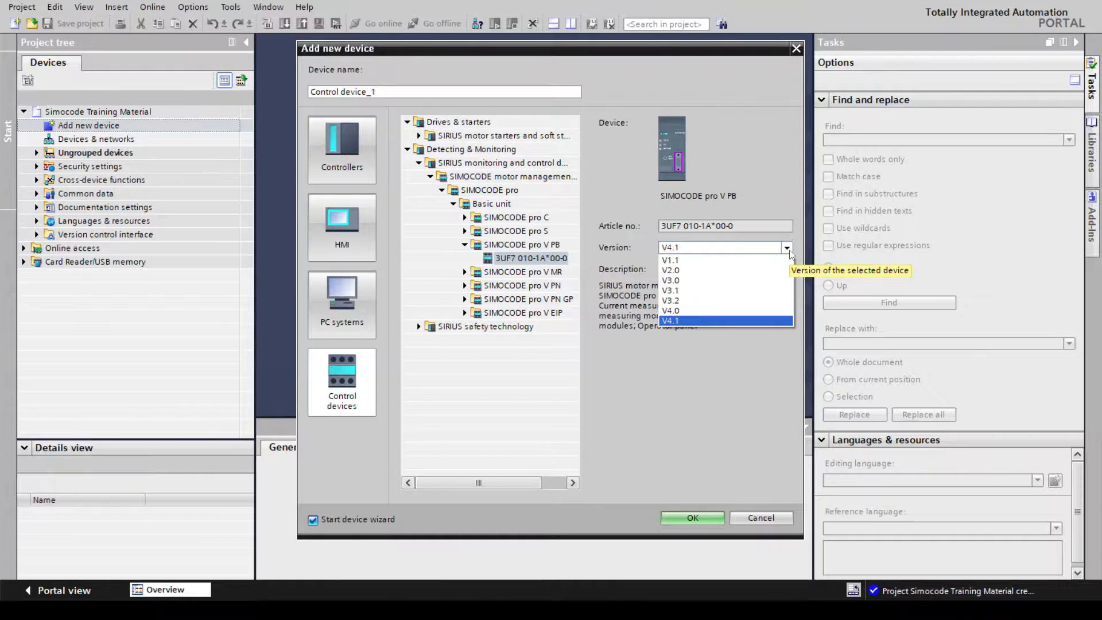
pyautogui.click(676, 322)
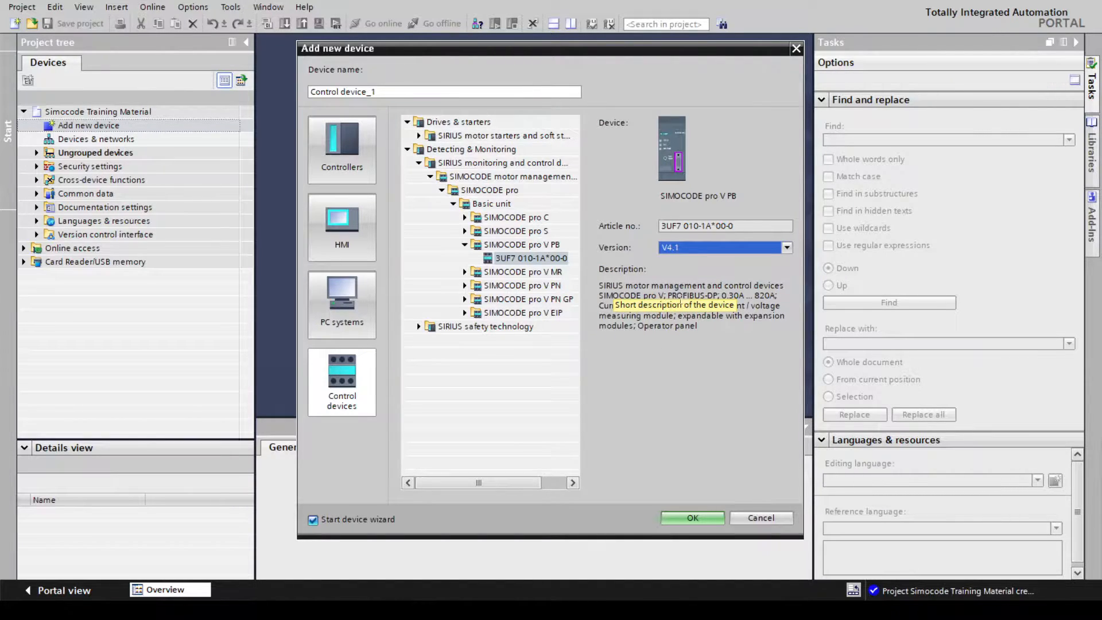
pyautogui.click(658, 326)
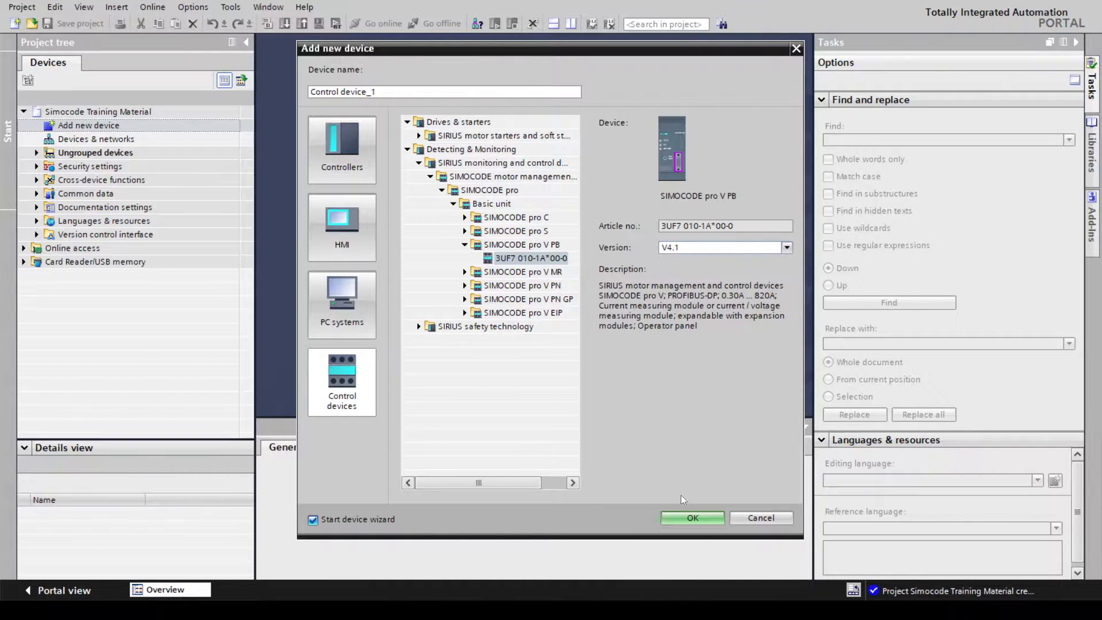
pyautogui.click(687, 514)
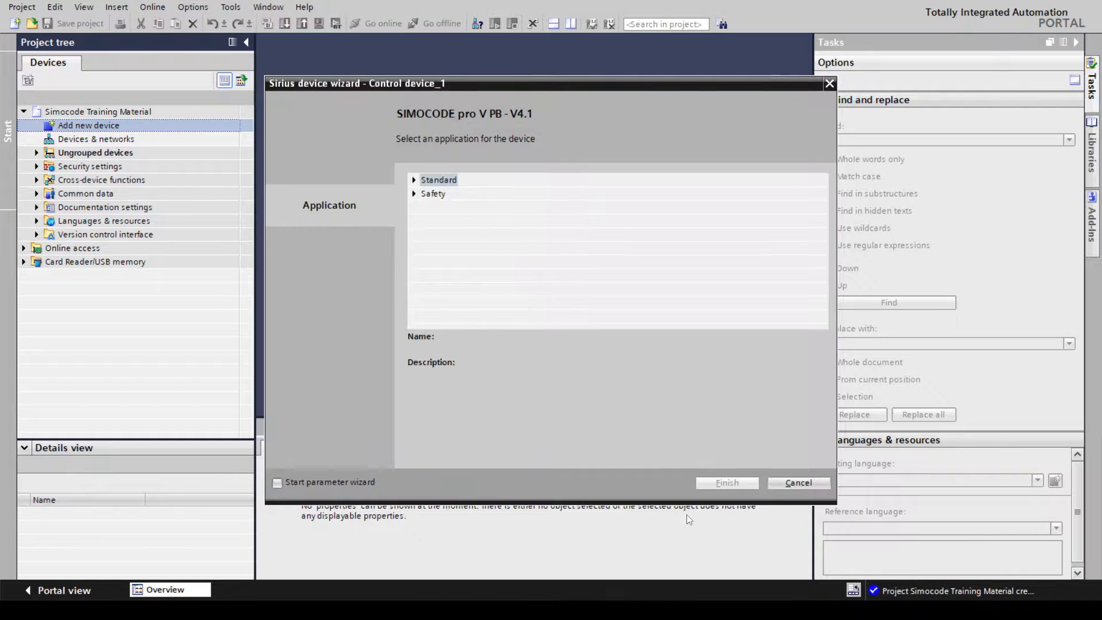
# Choose the standard Direct starter application for the device and finish the device wizard.
pyautogui.click(414, 180)
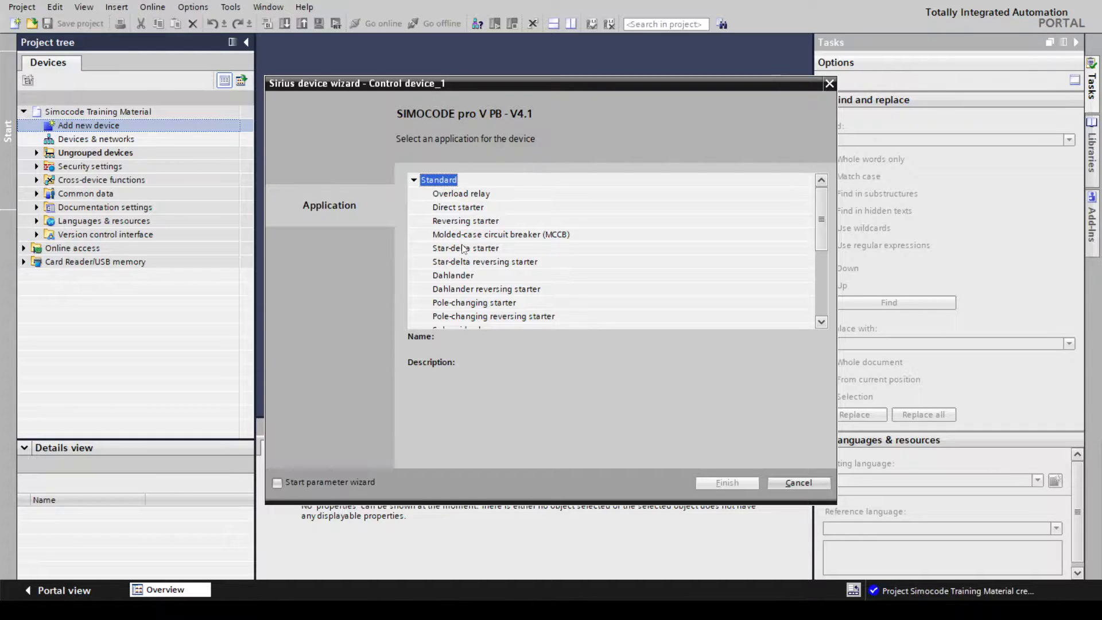
pyautogui.click(469, 208)
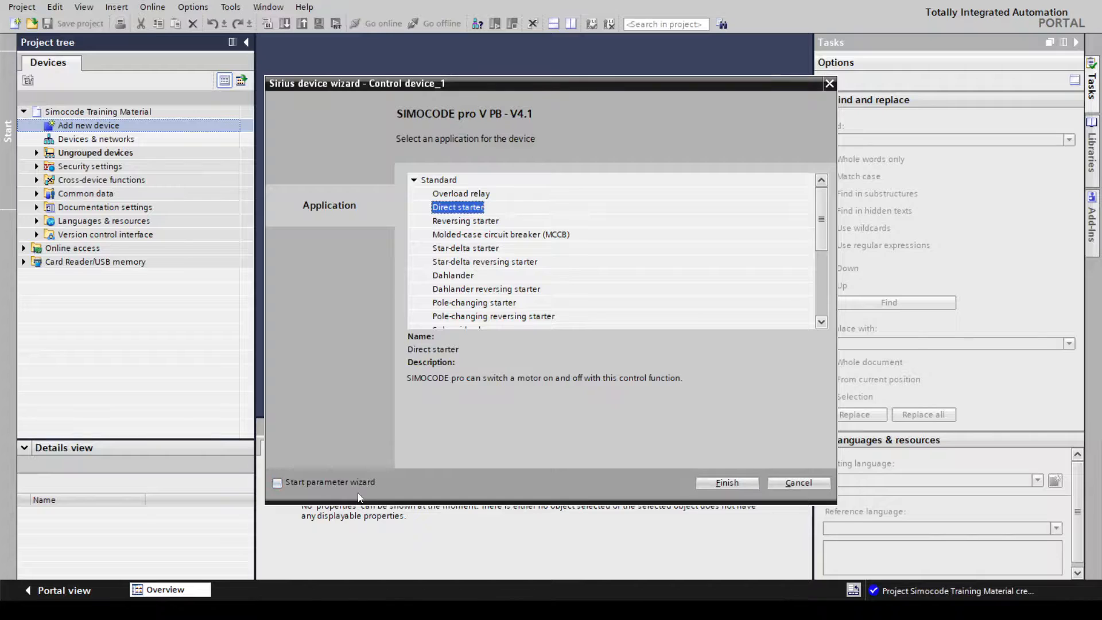
pyautogui.click(732, 483)
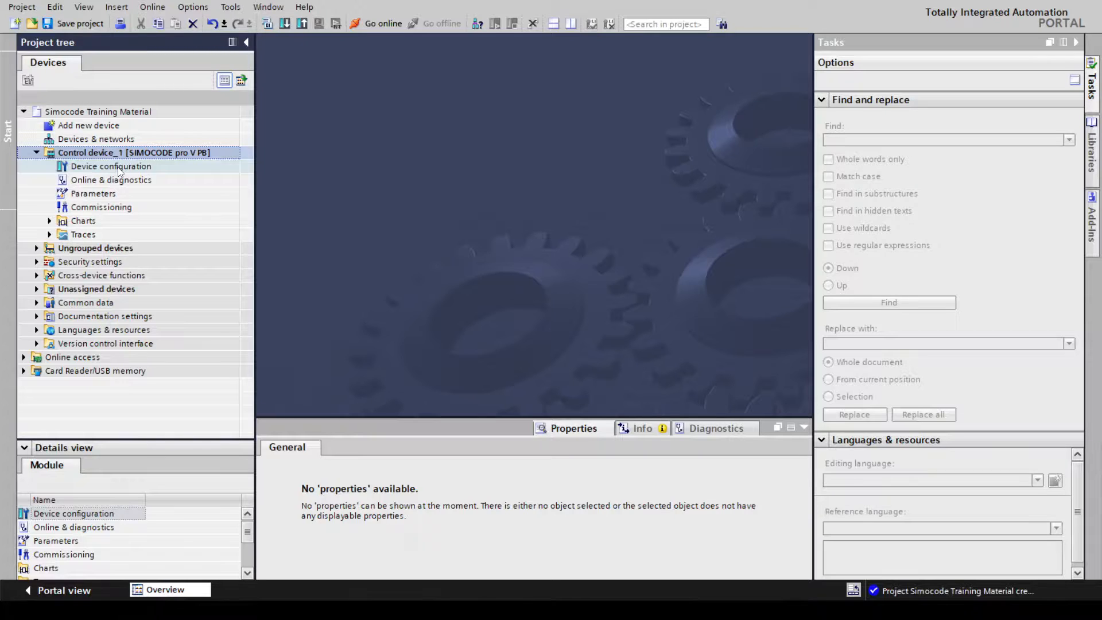
# Open the control device's device configuration and delete the IM 0.3 - 3A current measuring module.
pyautogui.click(50, 220)
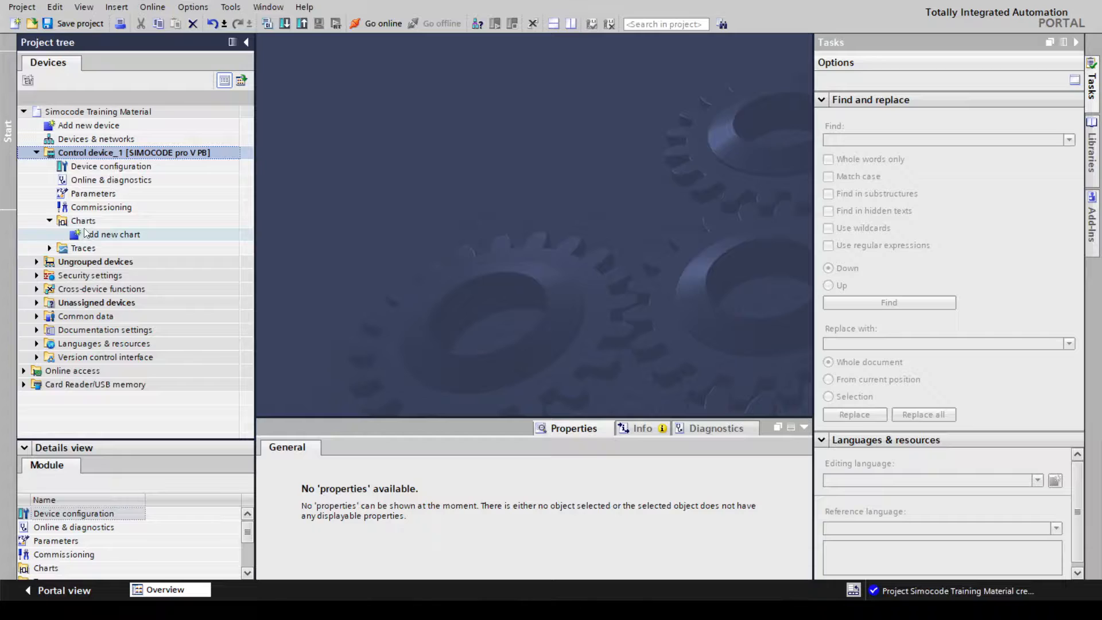
pyautogui.click(49, 221)
pyautogui.doubleClick(126, 167)
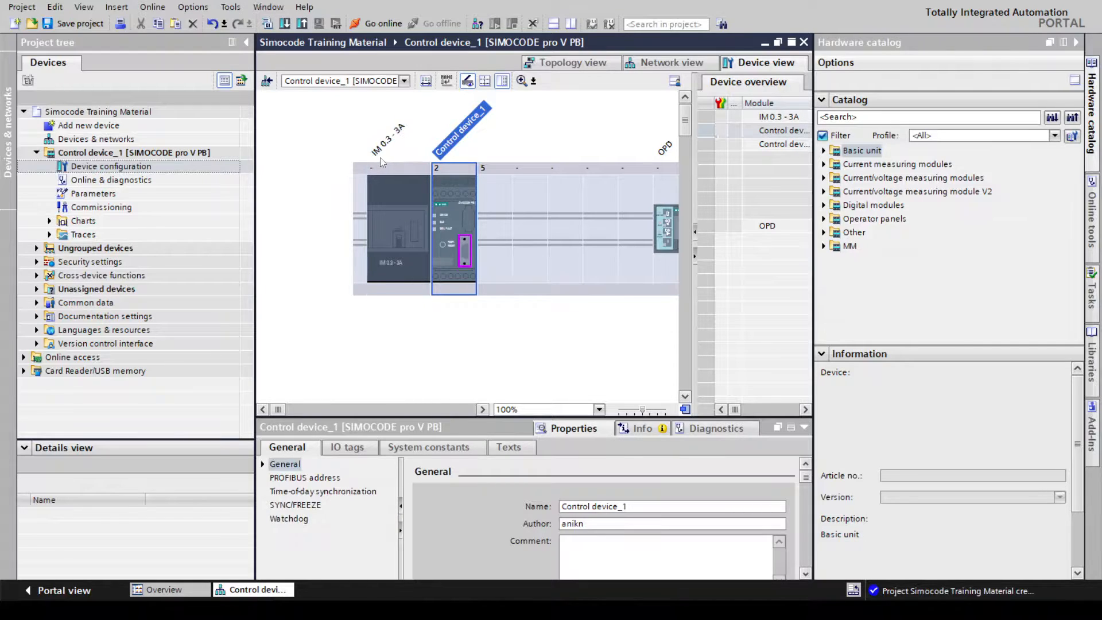
pyautogui.click(383, 201)
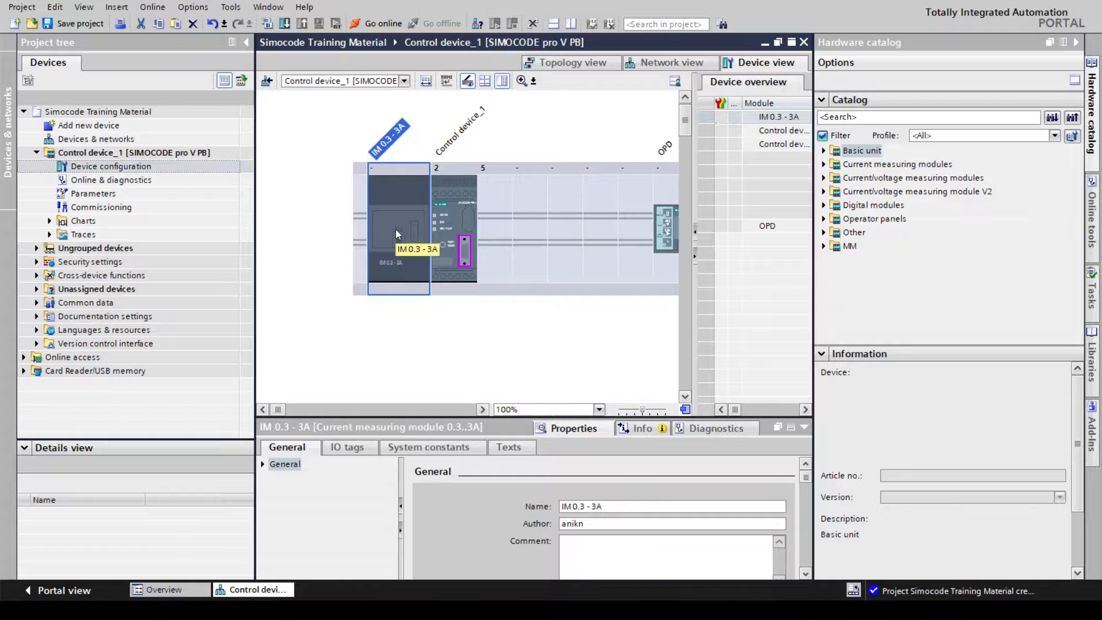
pyautogui.press('Delete')
pyautogui.click(583, 333)
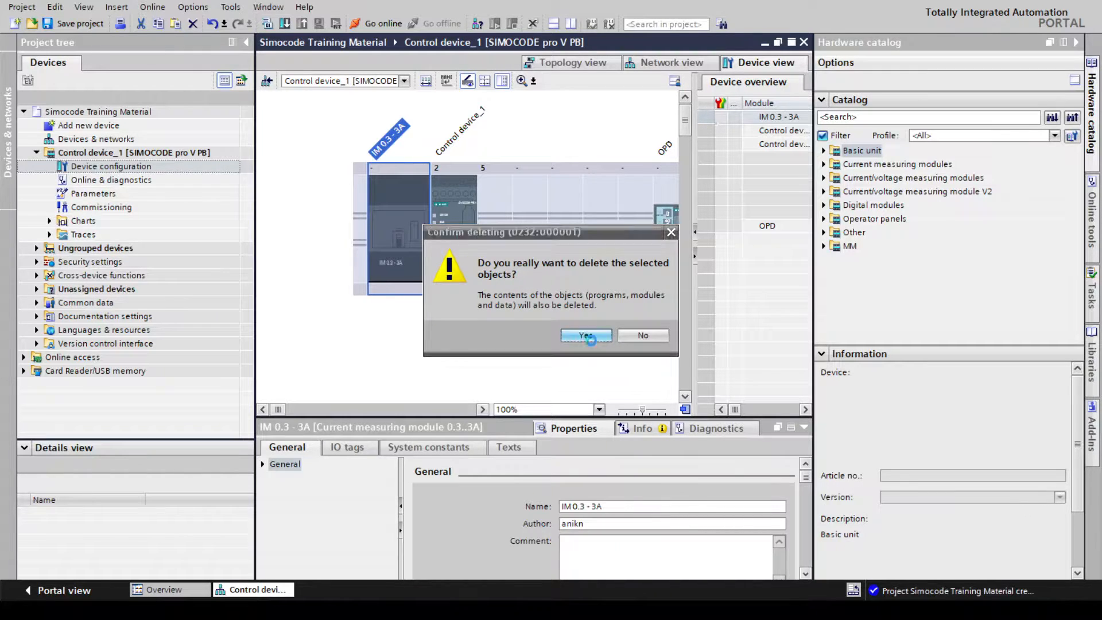
# Insert the IM 2.4 - 25A current measuring module 3UF7 101-1*A00-0 into the empty slot before the basic unit.
pyautogui.click(823, 151)
pyautogui.click(823, 150)
pyautogui.click(824, 165)
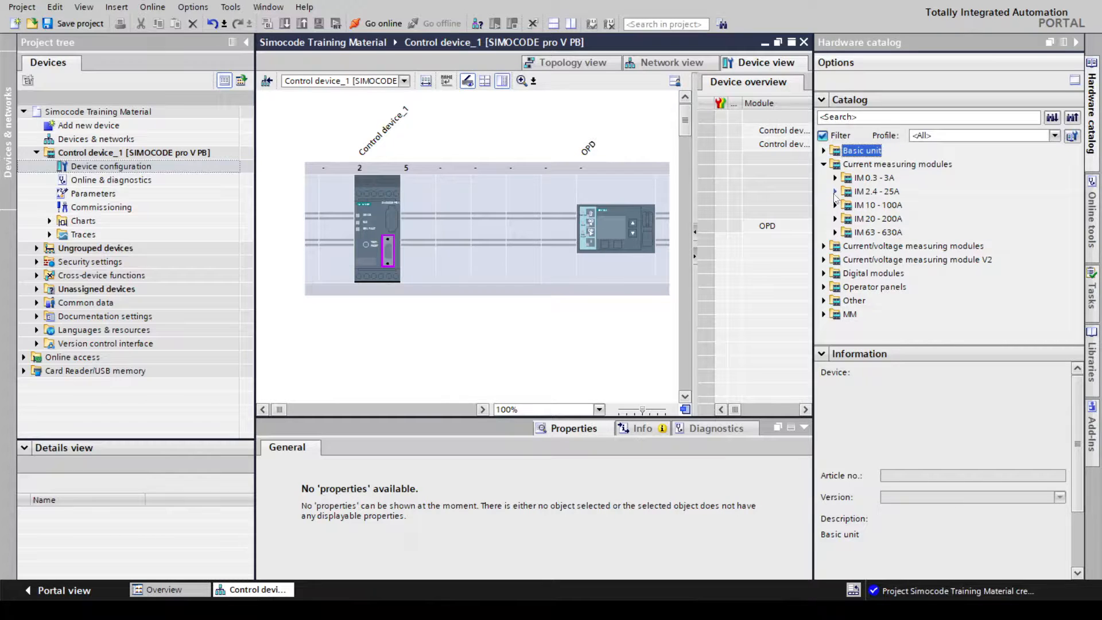
pyautogui.click(835, 192)
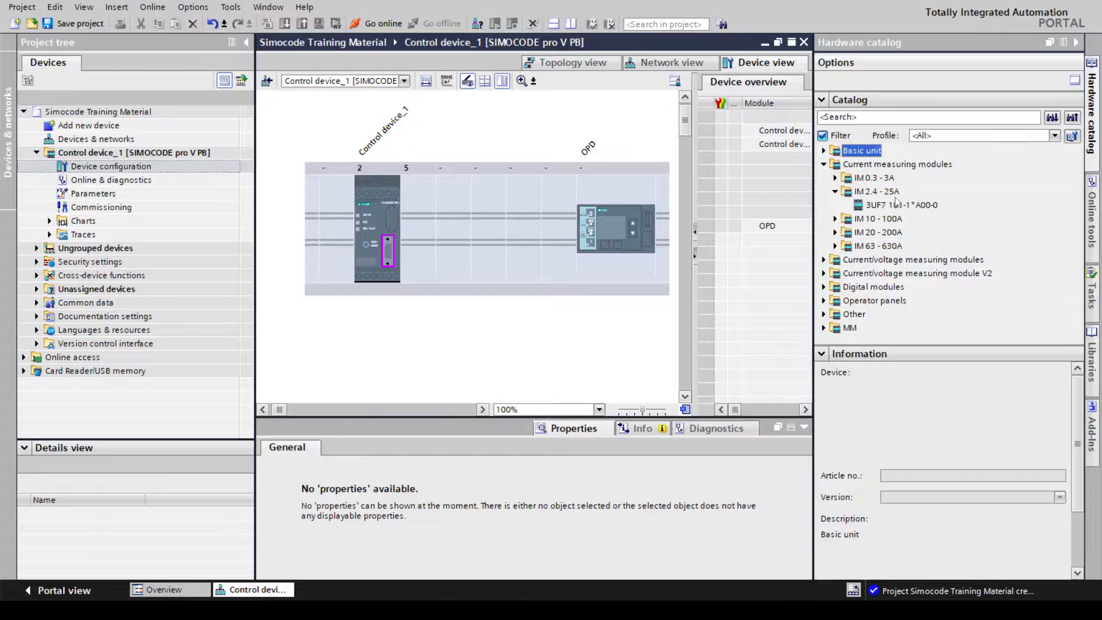
pyautogui.moveTo(894, 208); pyautogui.dragTo(336, 219)
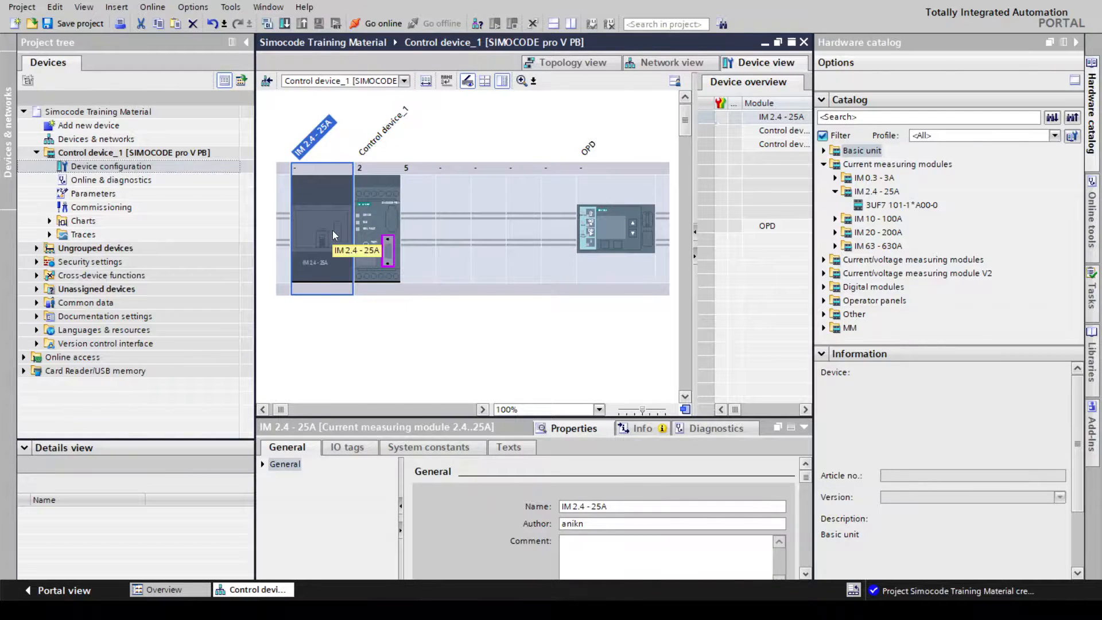
# Delete the IM 2.4 - 25A module and insert it again into the same slot.
pyautogui.press('Delete')
pyautogui.click(588, 338)
pyautogui.moveTo(875, 205); pyautogui.dragTo(303, 236)
pyautogui.click(836, 191)
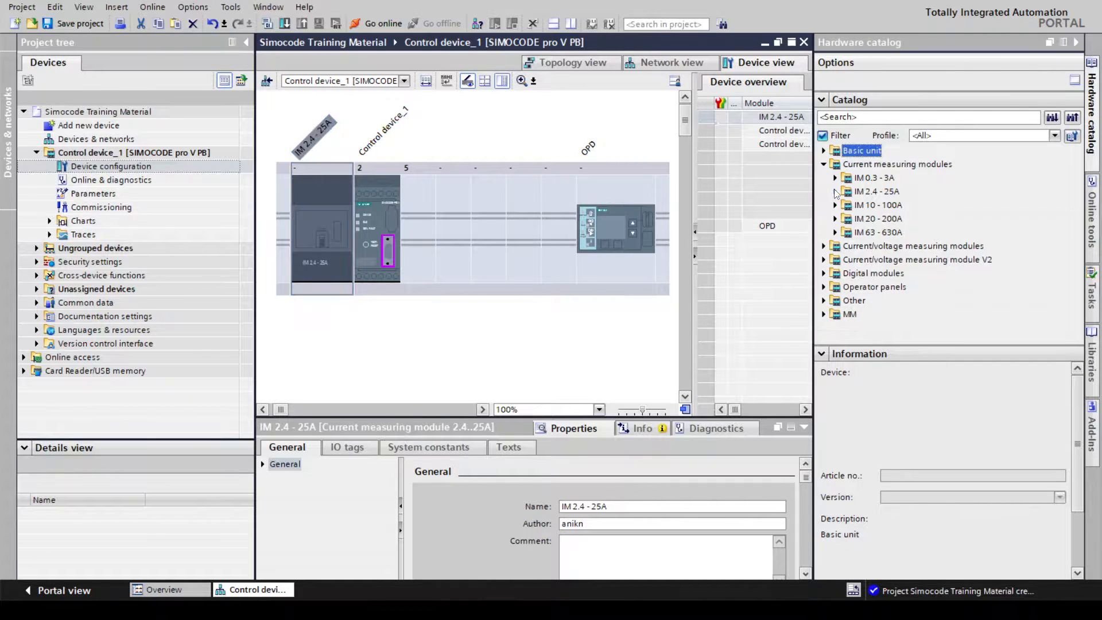
# Insert the DM mono digital module 3UF7 300-1A*00-0 into slot 5, next to the basic unit.
pyautogui.click(824, 274)
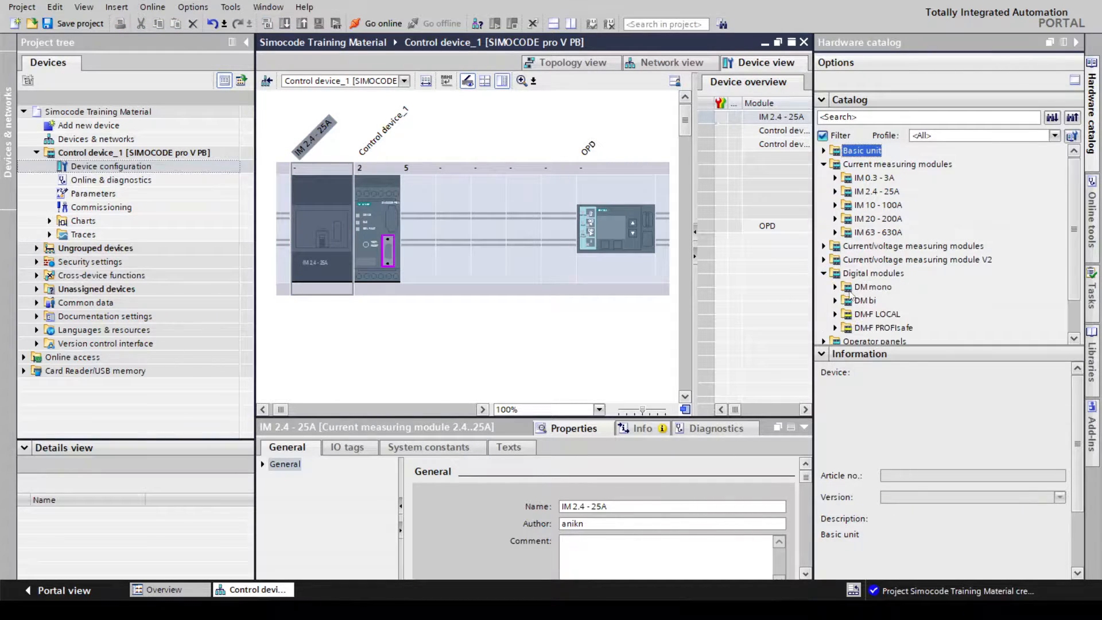
pyautogui.click(836, 287)
pyautogui.moveTo(864, 302); pyautogui.dragTo(419, 240)
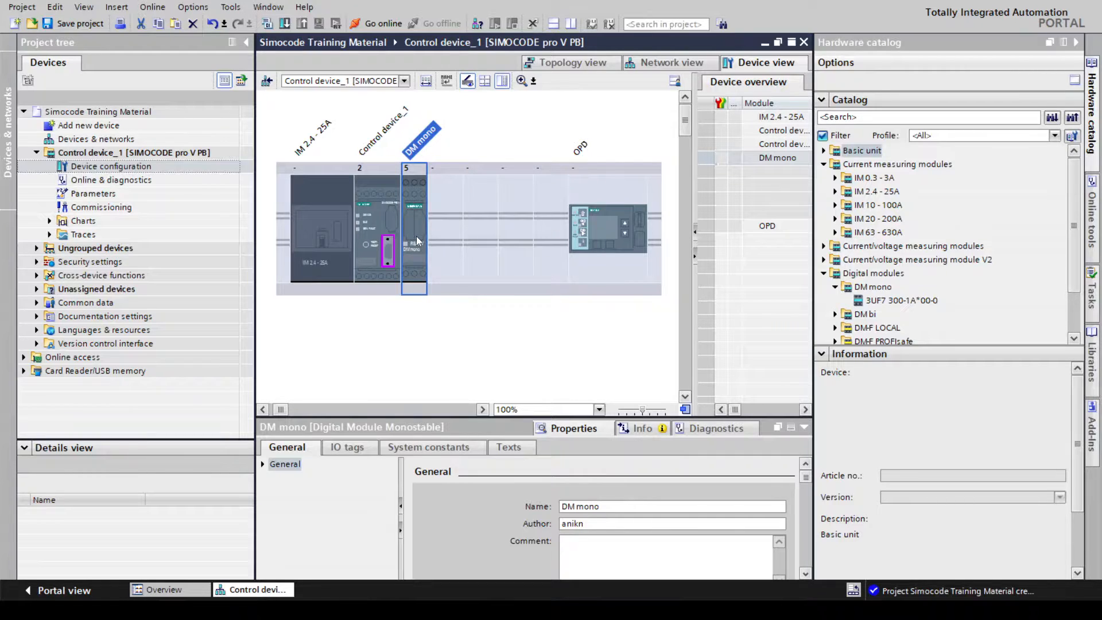
pyautogui.click(835, 288)
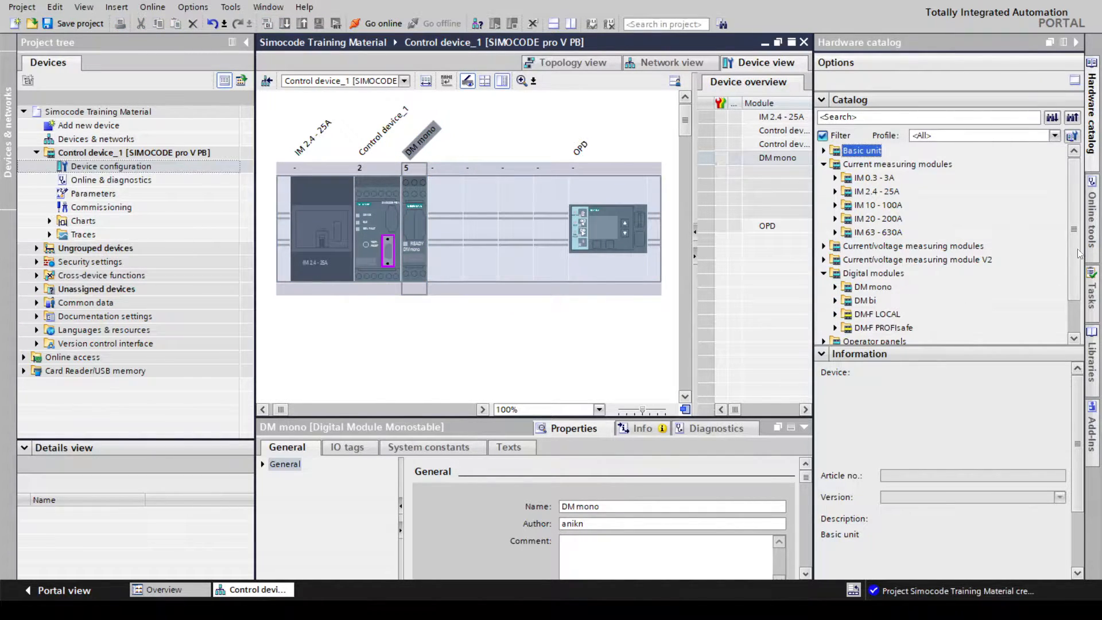
# Insert the AM analog module 3UF7 400-1AA00-0 into the slot after the DM mono module.
pyautogui.moveTo(1076, 247); pyautogui.dragTo(1075, 304)
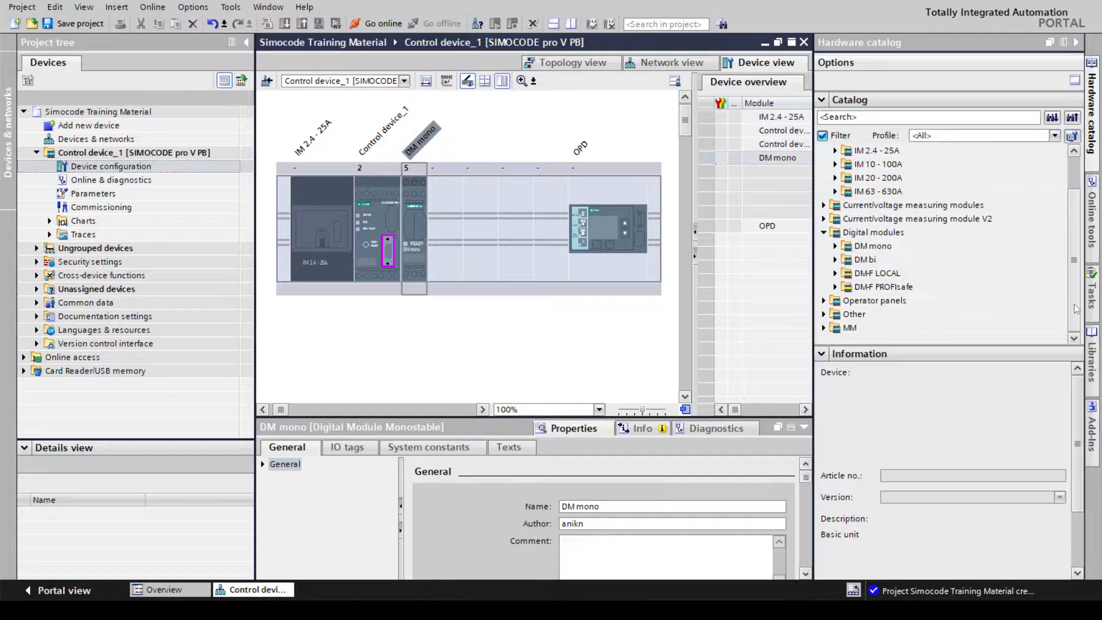
pyautogui.click(824, 314)
pyautogui.click(836, 301)
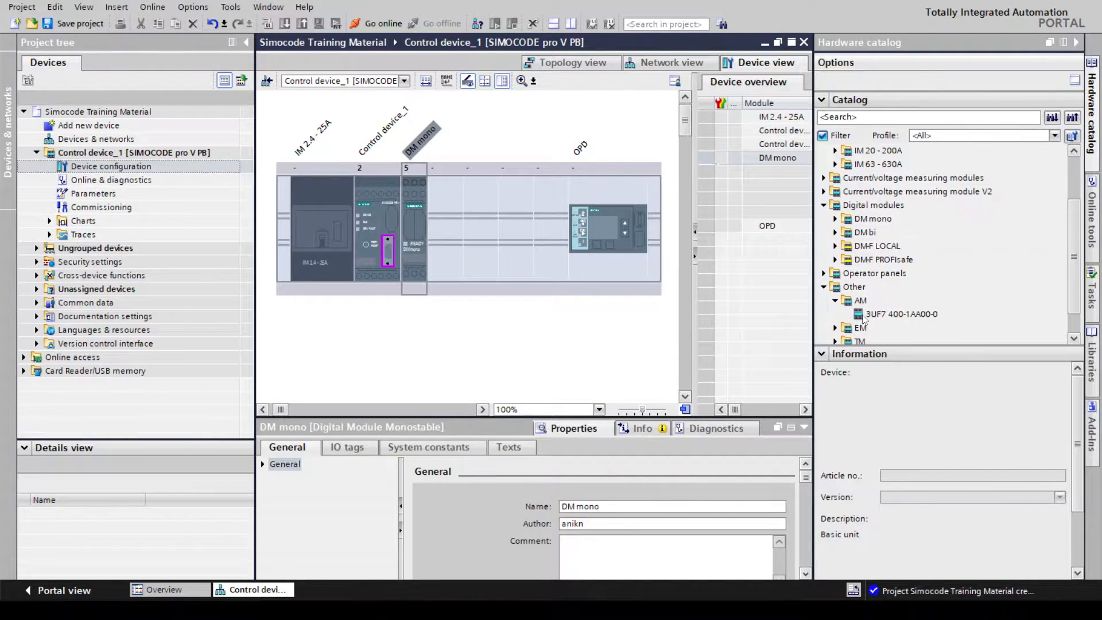
pyautogui.moveTo(865, 315); pyautogui.dragTo(439, 255)
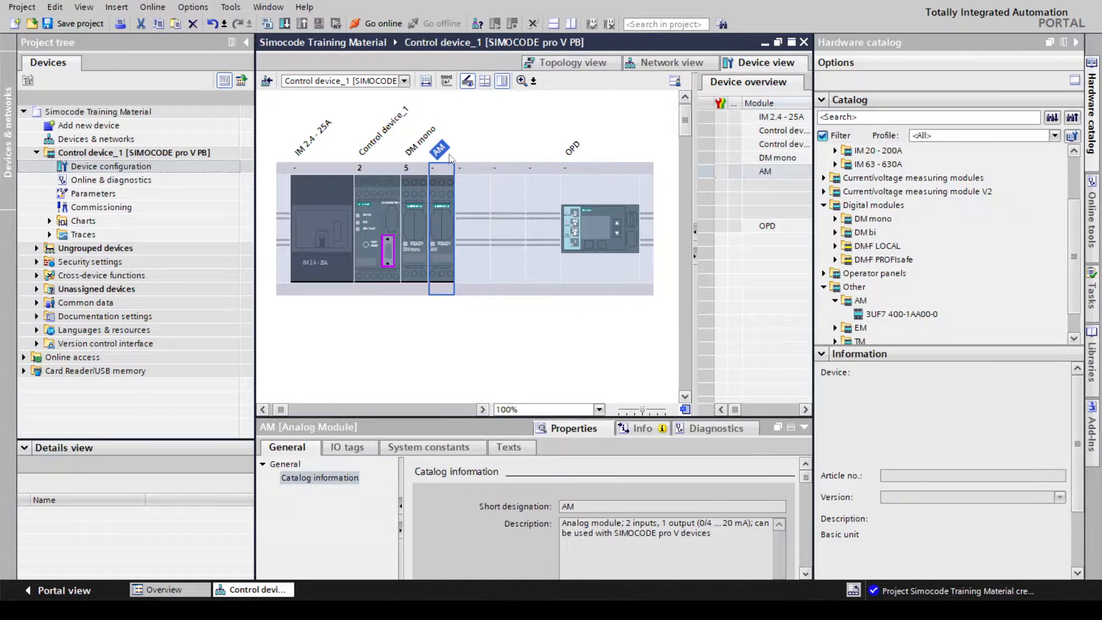
pyautogui.click(835, 300)
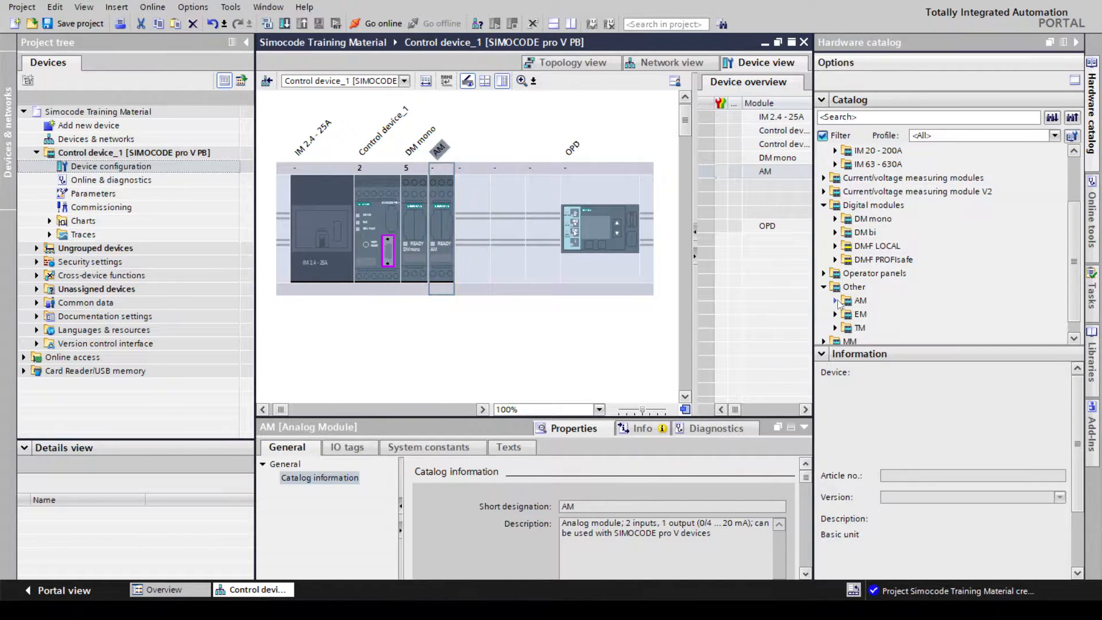
# Insert the EM+ ground fault module 3UF7 510-1AA00-0 into the slot after the AM module.
pyautogui.click(835, 314)
pyautogui.click(875, 329)
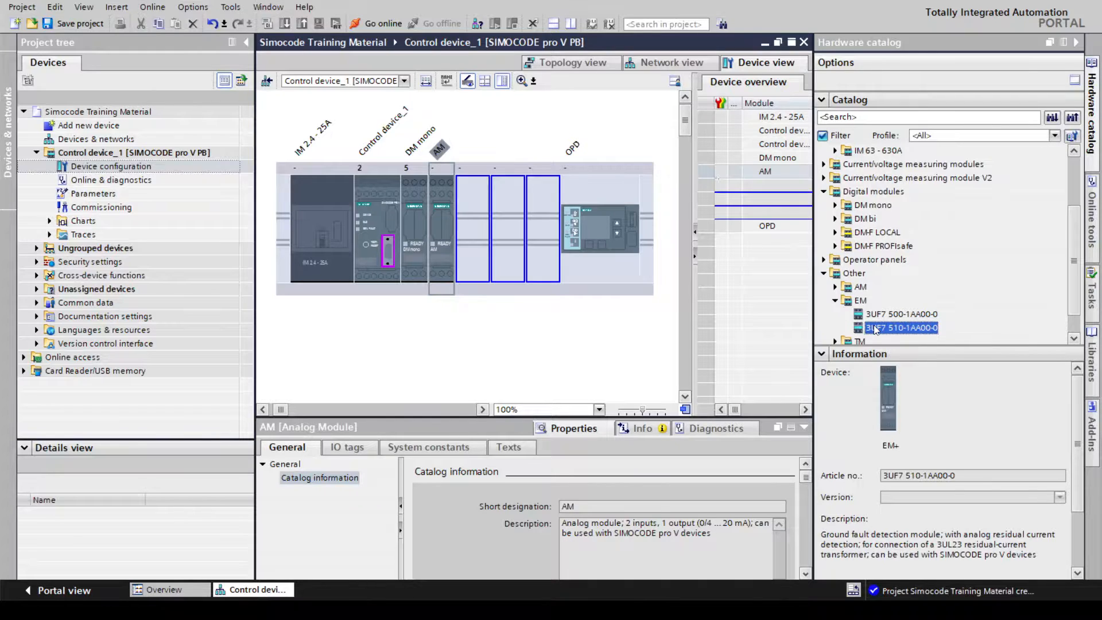
pyautogui.moveTo(889, 332); pyautogui.dragTo(477, 247)
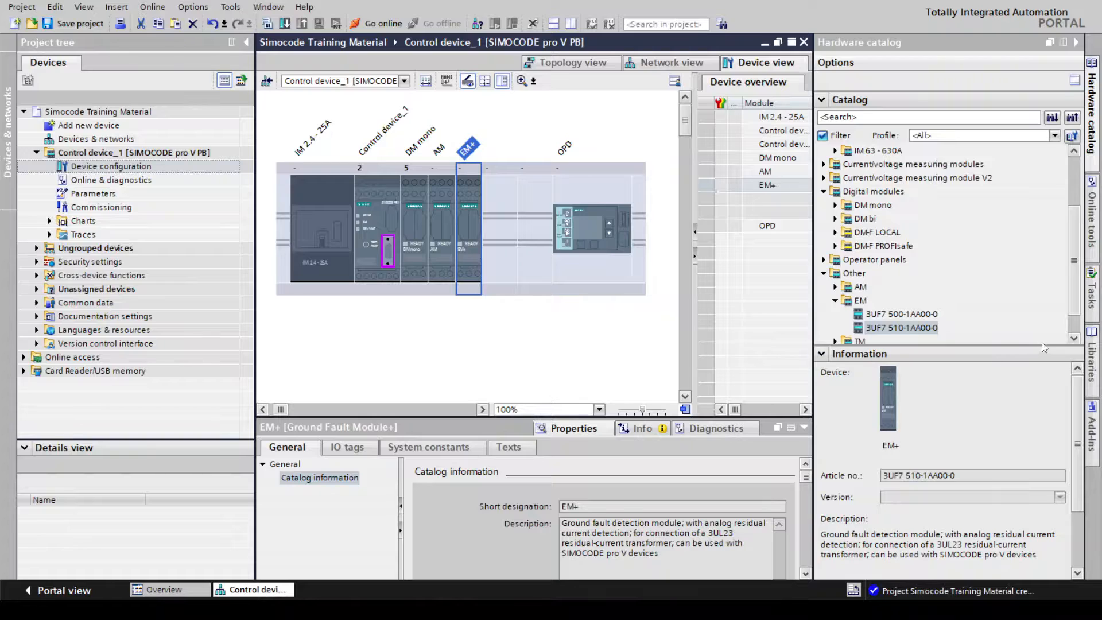
# Insert the TM temperature module 3UF7 700-1AA00-0 into the slot after the EM+ module.
pyautogui.click(1075, 339)
pyautogui.click(1075, 338)
pyautogui.click(835, 314)
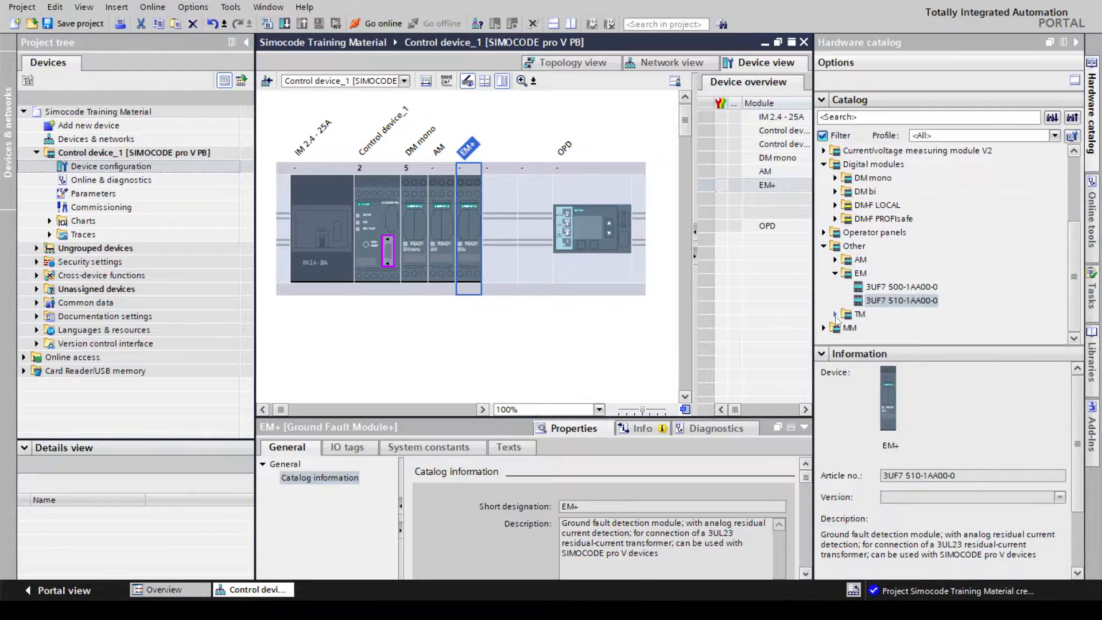
pyautogui.click(870, 328)
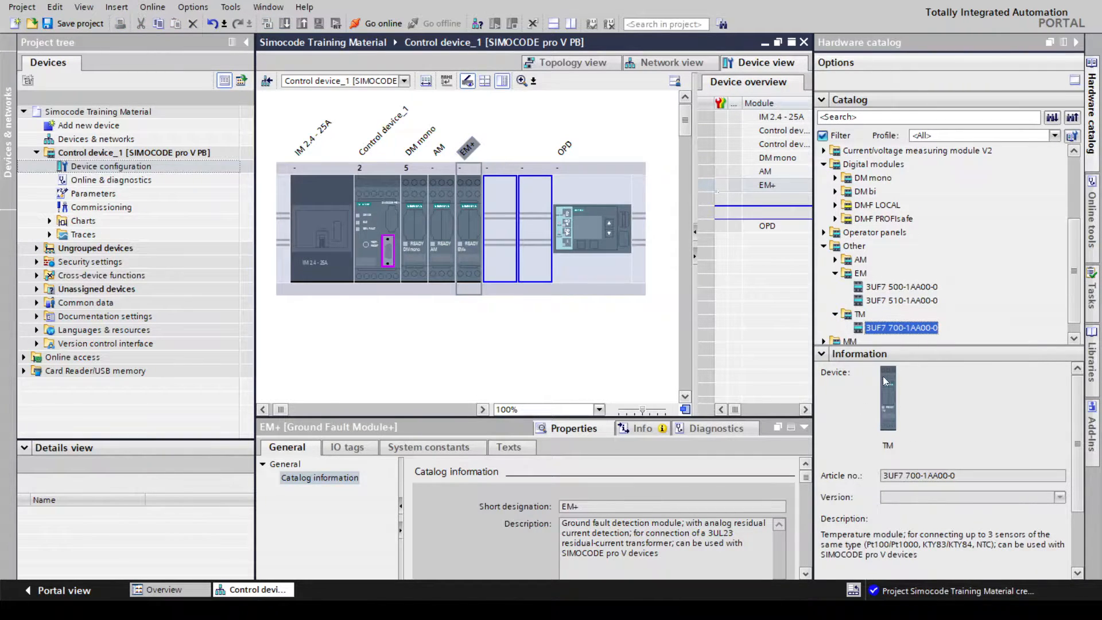
pyautogui.scroll(-3, 898, 419)
pyautogui.scroll(3, 900, 417)
pyautogui.moveTo(897, 333); pyautogui.dragTo(496, 246)
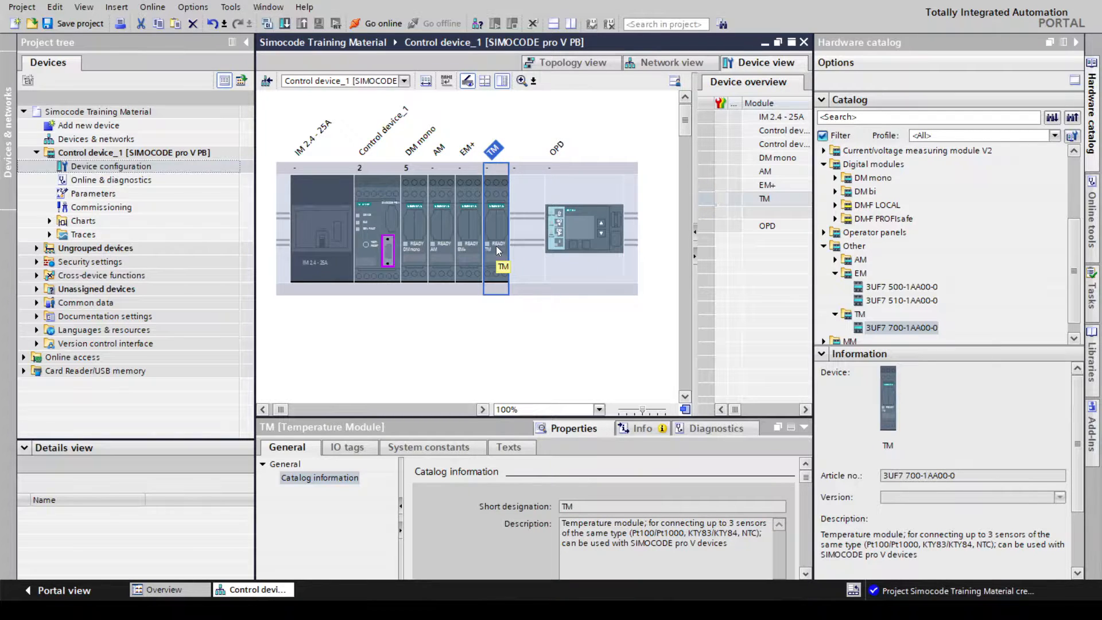
# Delete the OPD operator panel from the end of the rail.
pyautogui.click(593, 236)
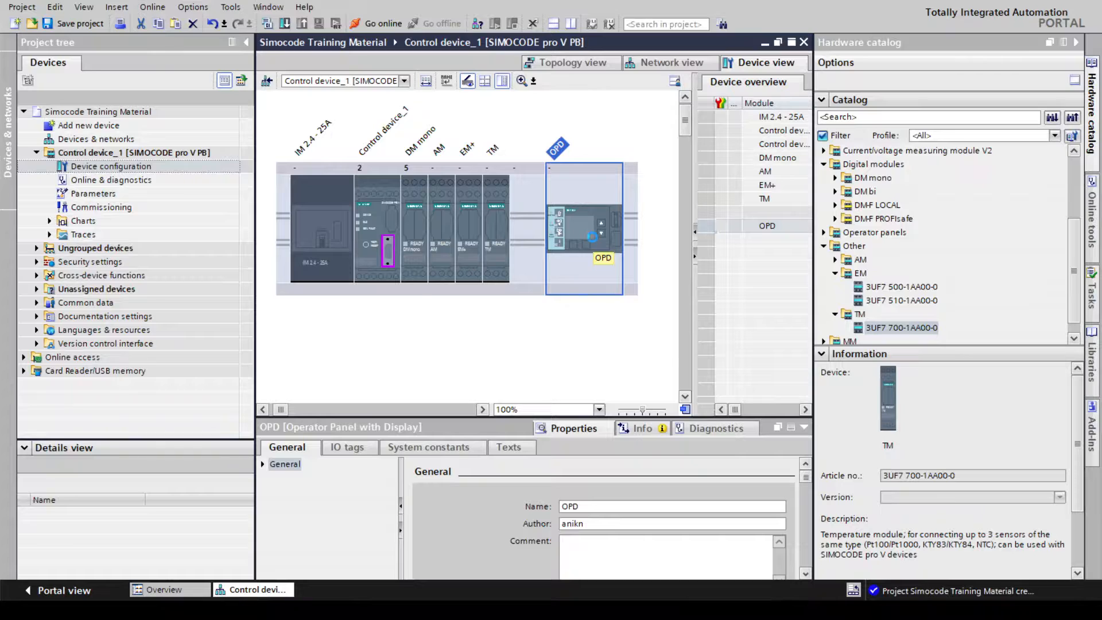
pyautogui.press('Delete')
pyautogui.click(593, 332)
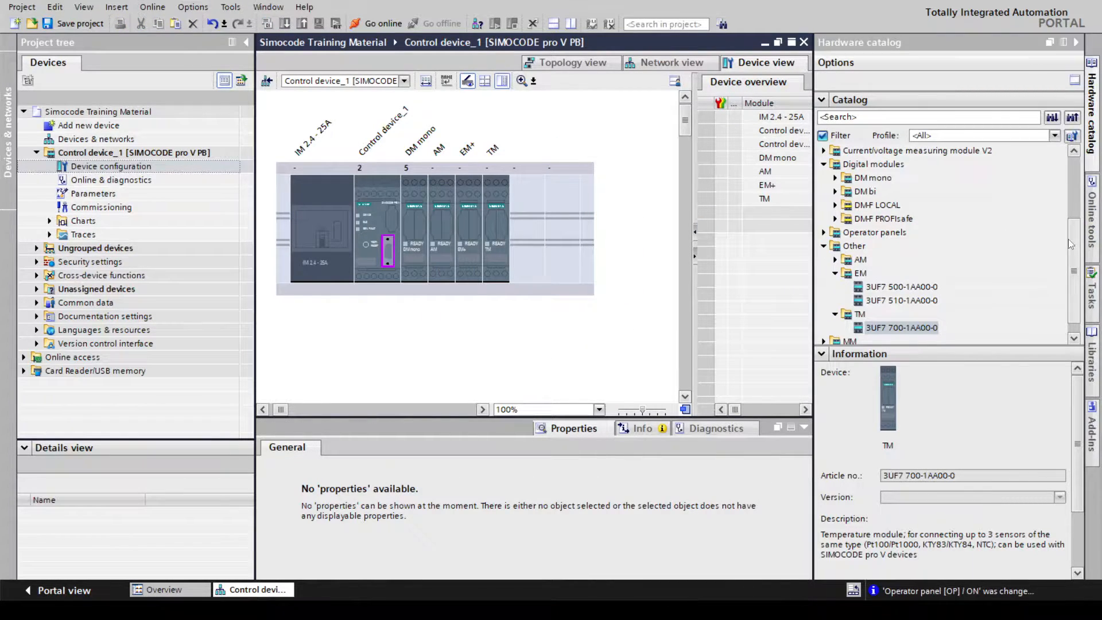
# Insert the OP operator panel 3UF7 200-1AA01-0 into the last slot of the rail and delete it again.
pyautogui.moveTo(1073, 242); pyautogui.dragTo(1080, 308)
pyautogui.scroll(2, 1068, 217)
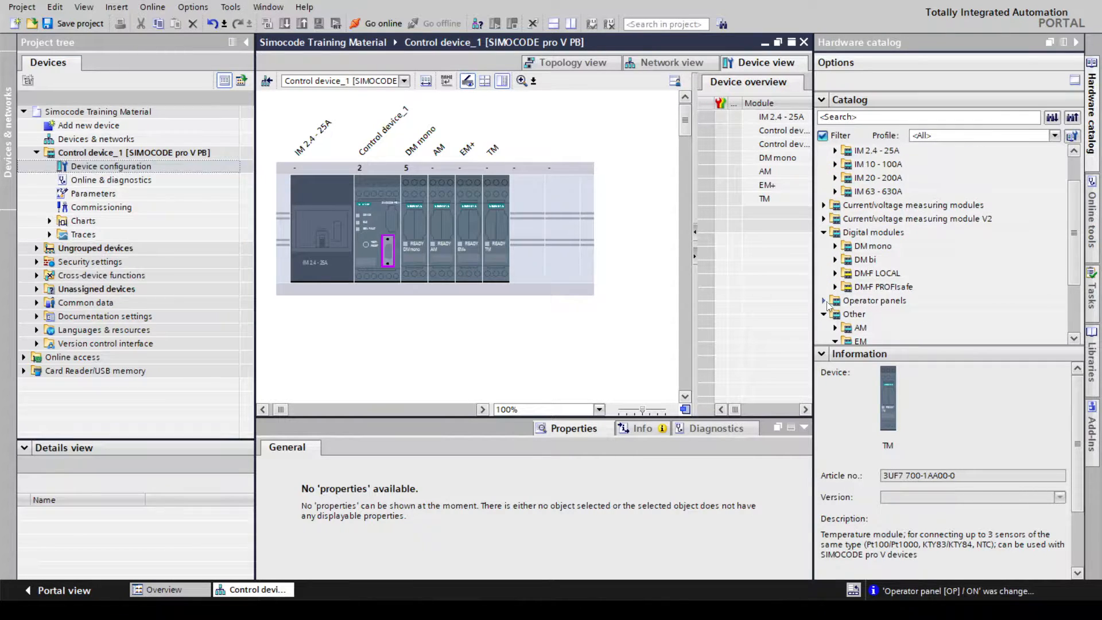
pyautogui.doubleClick(859, 305)
pyautogui.doubleClick(852, 314)
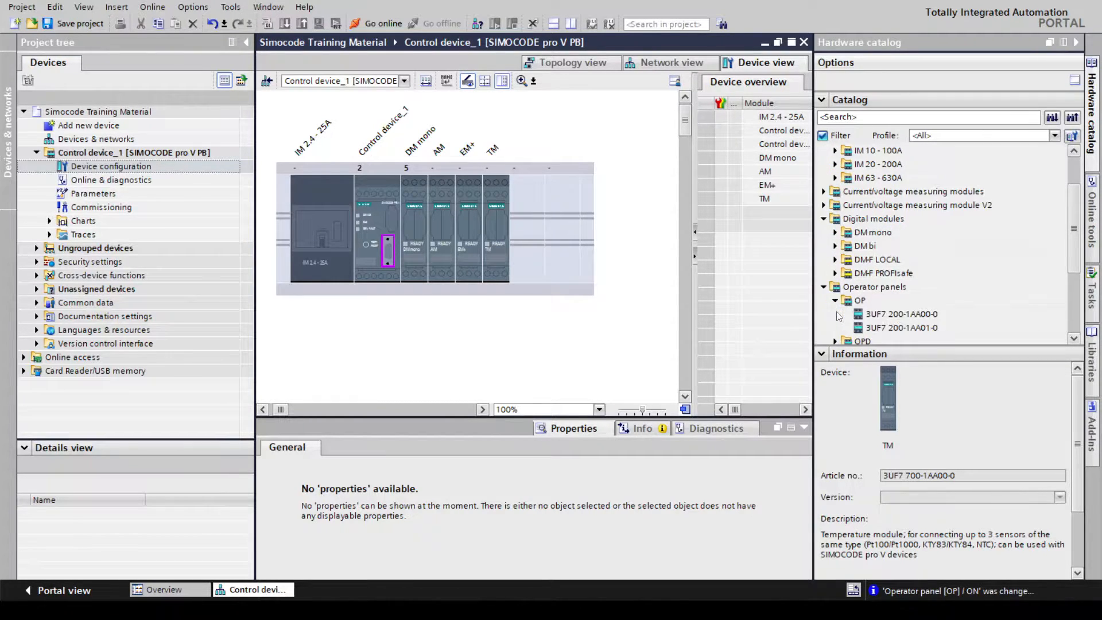
pyautogui.moveTo(869, 329); pyautogui.dragTo(557, 236)
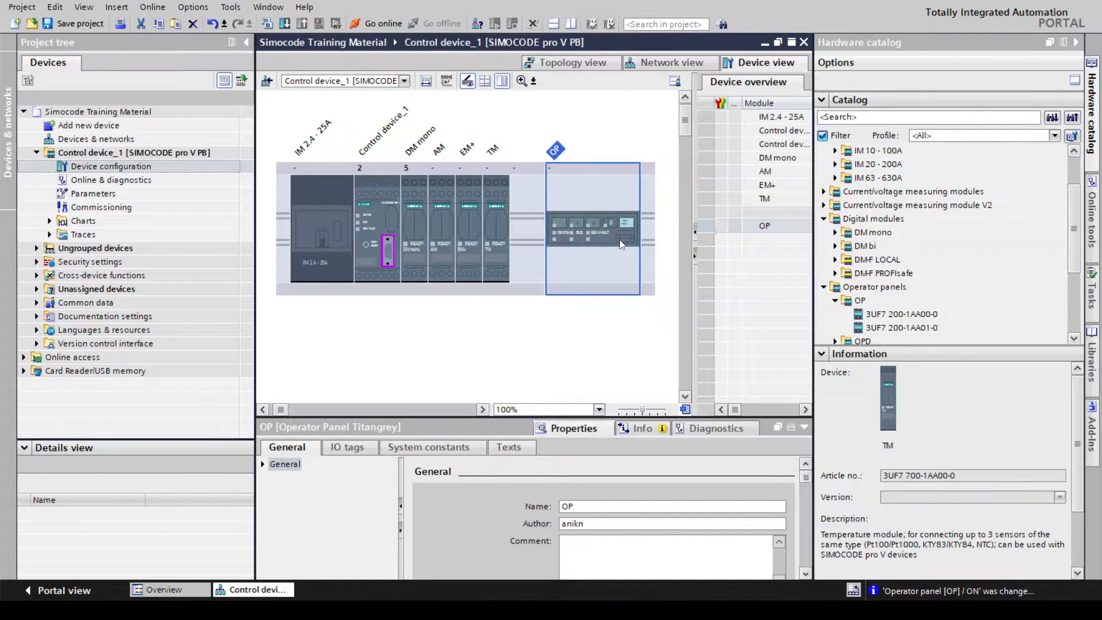
pyautogui.press('Delete')
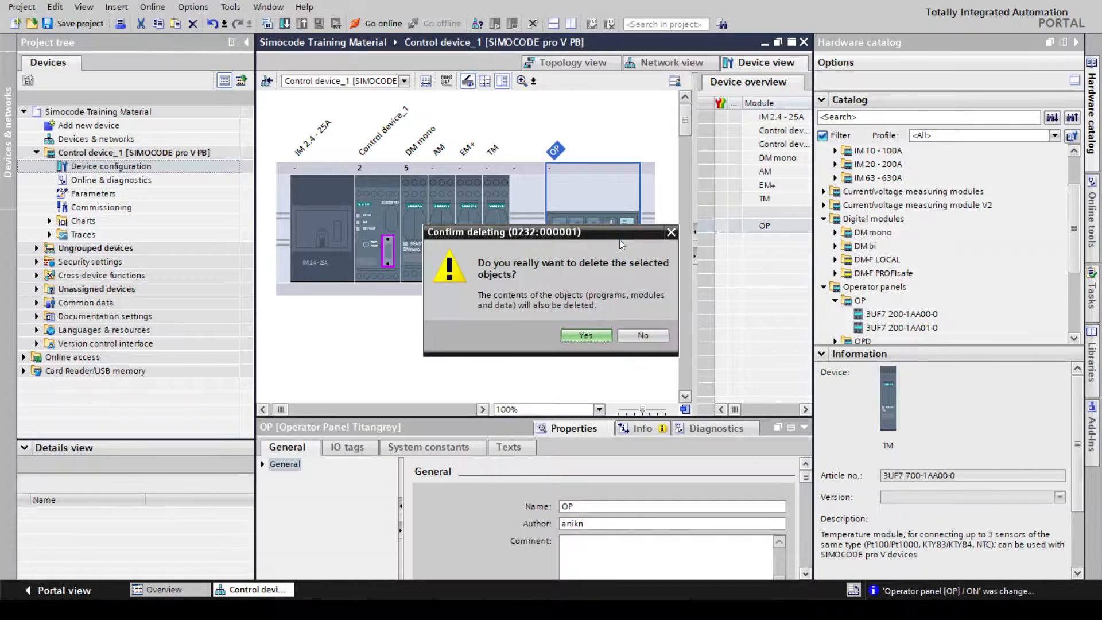
pyautogui.click(599, 342)
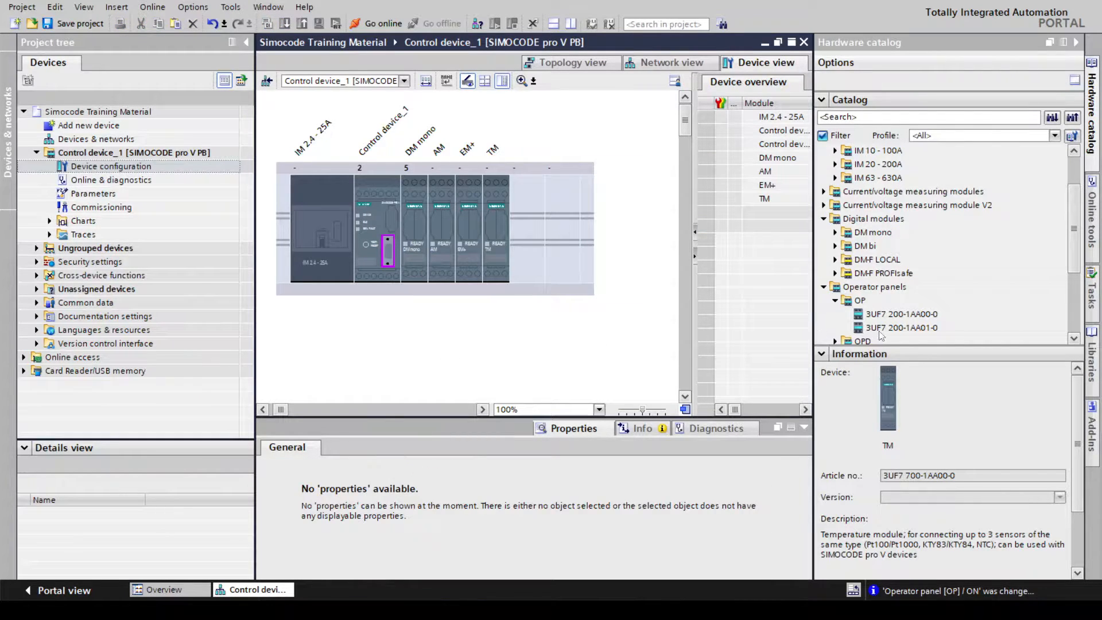
# Insert the OPD operator panel with display 3UF7 210-1BA01-0 into the last slot of the rail and read its catalog description.
pyautogui.click(836, 302)
pyautogui.click(836, 314)
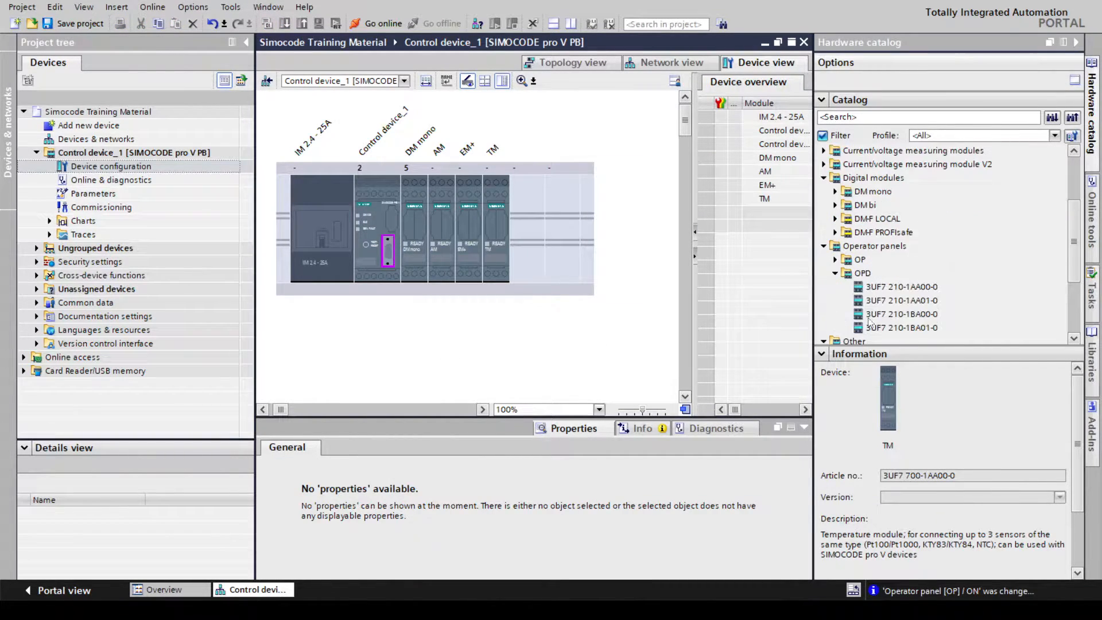
pyautogui.moveTo(884, 327); pyautogui.dragTo(558, 240)
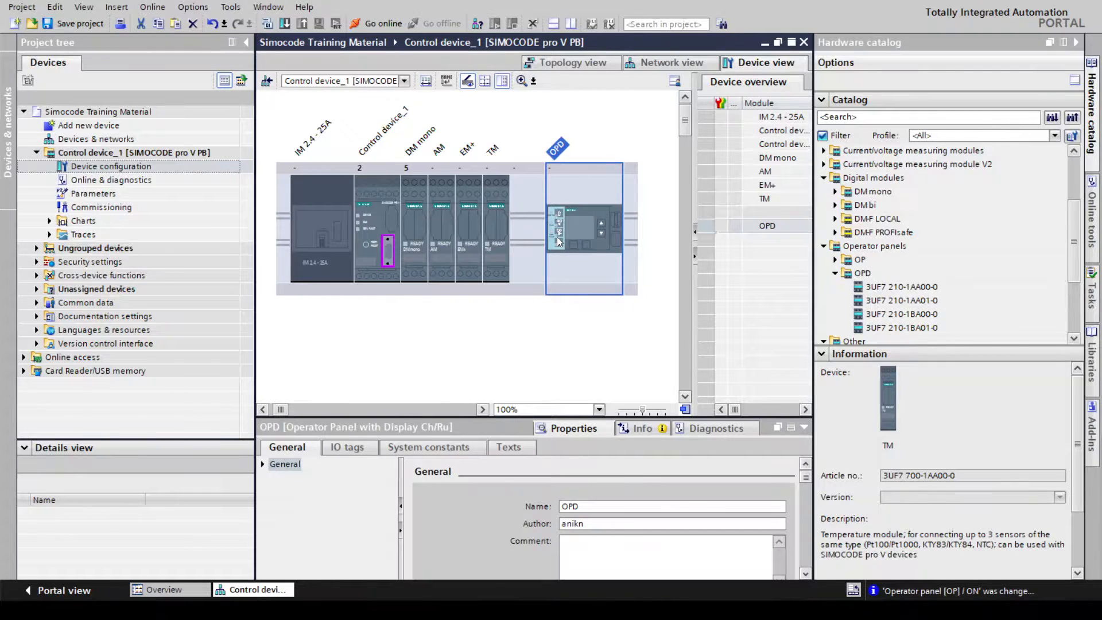
pyautogui.click(917, 327)
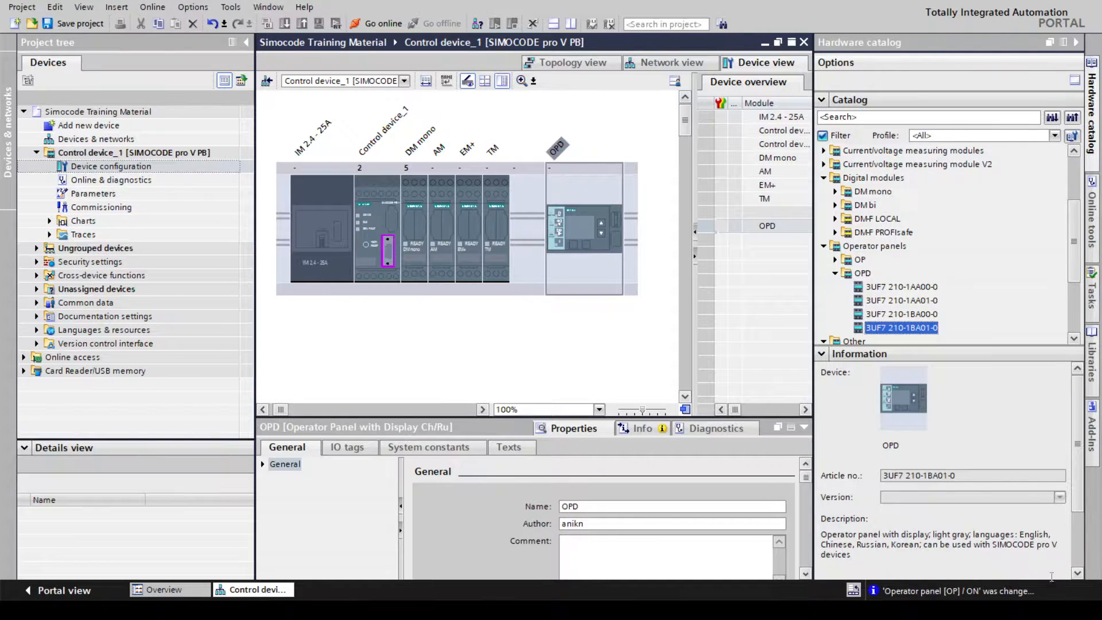
pyautogui.click(1075, 576)
pyautogui.click(1074, 576)
pyautogui.click(1075, 576)
pyautogui.click(1074, 576)
pyautogui.click(1075, 576)
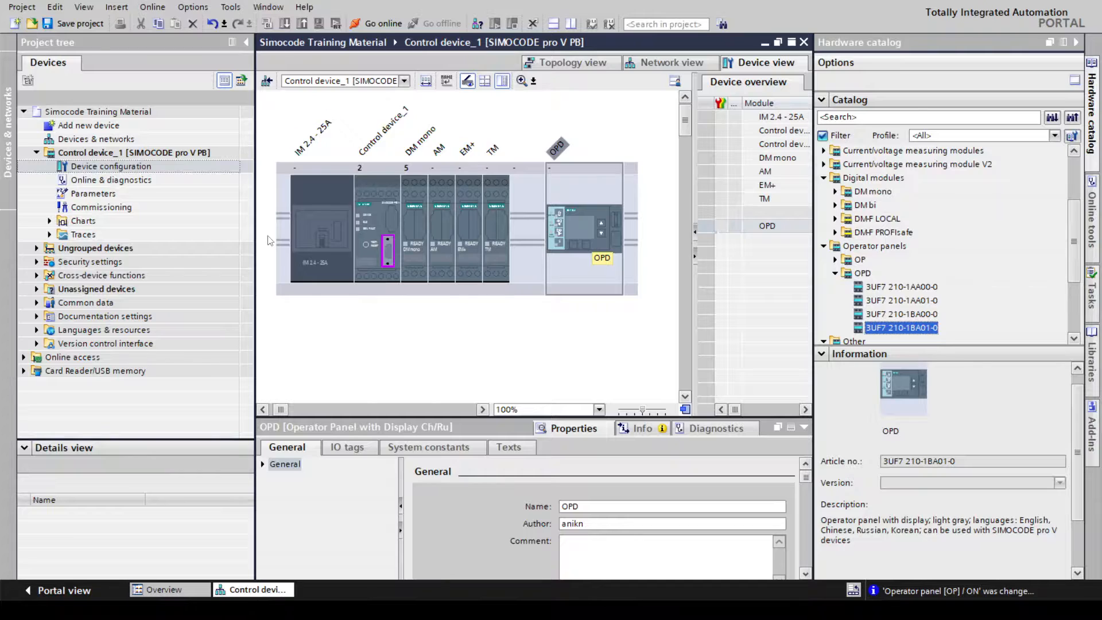
# Open the device parameters and enter "Rolling Mills Sec 2" as the plant identifier in the identification marking.
pyautogui.doubleClick(107, 195)
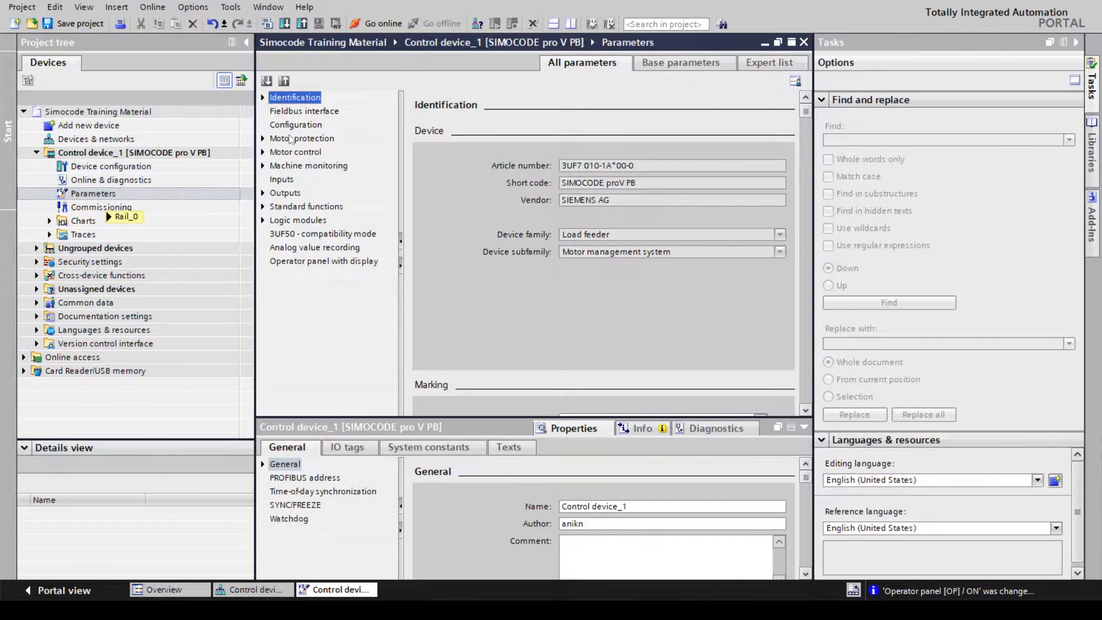
pyautogui.click(262, 98)
pyautogui.click(286, 113)
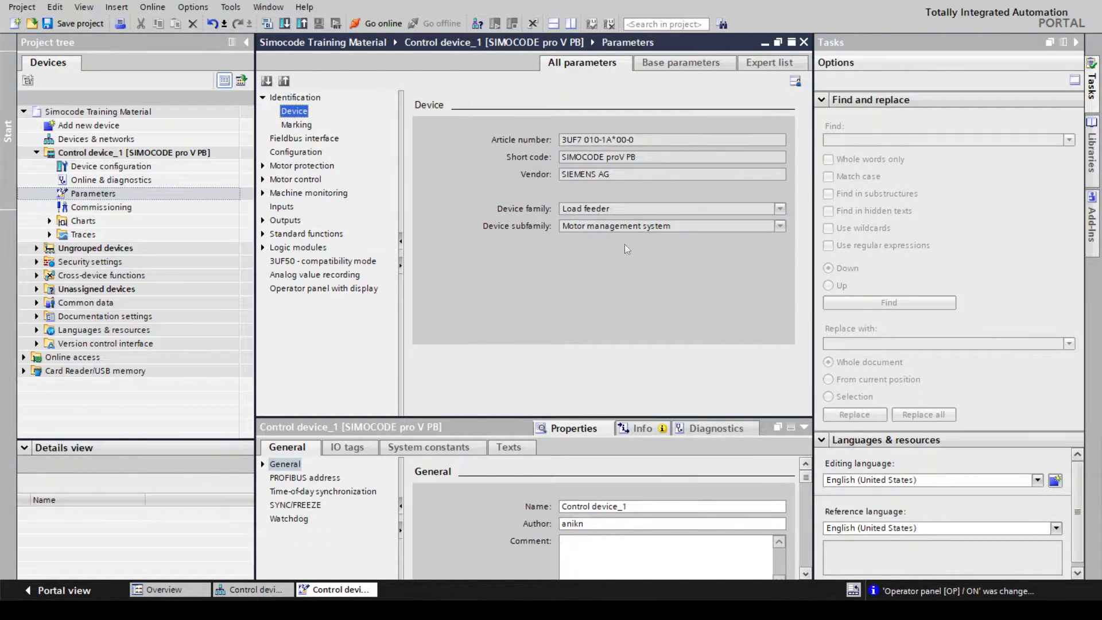
pyautogui.click(296, 125)
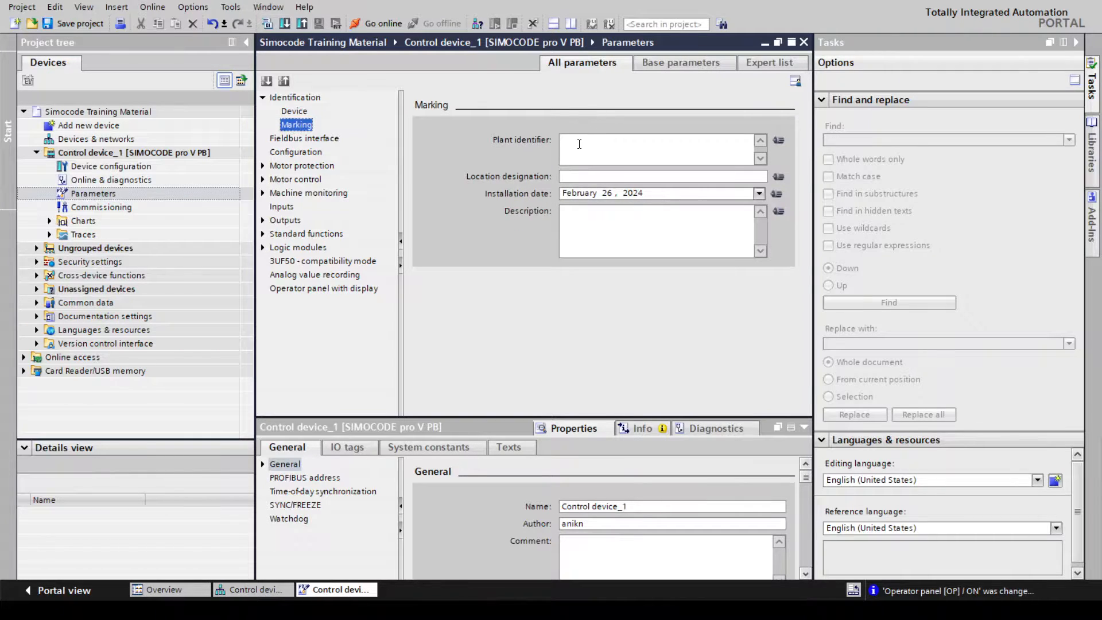
pyautogui.click(579, 144)
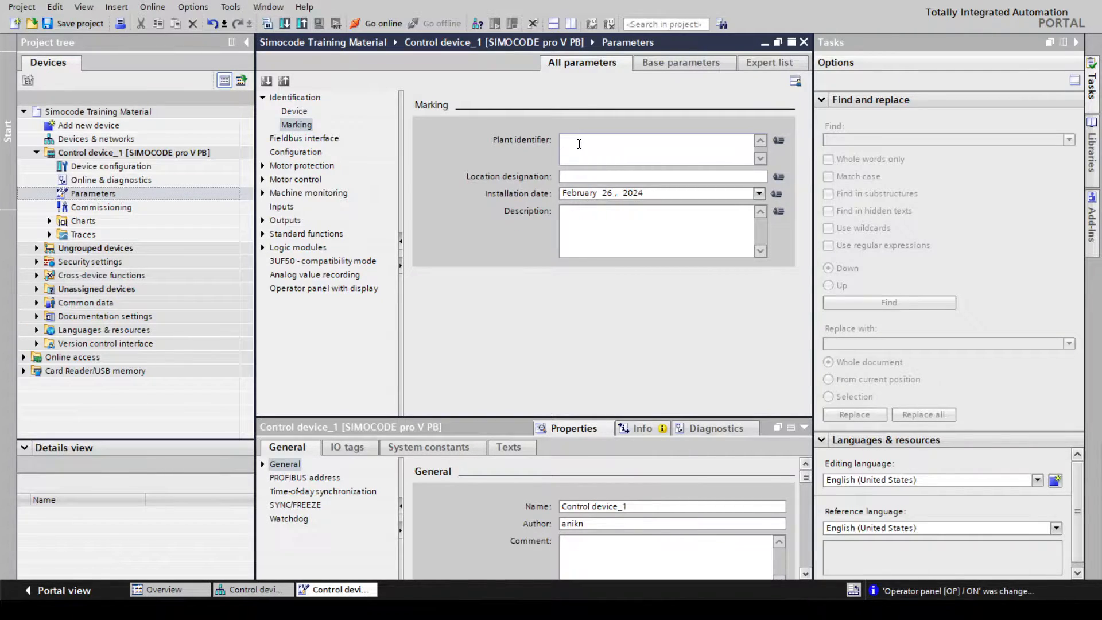
pyautogui.write('Rolling Mills Sec 2')
# Set the station address of the fieldbus interface to 10.
pyautogui.click(299, 143)
pyautogui.click(299, 143)
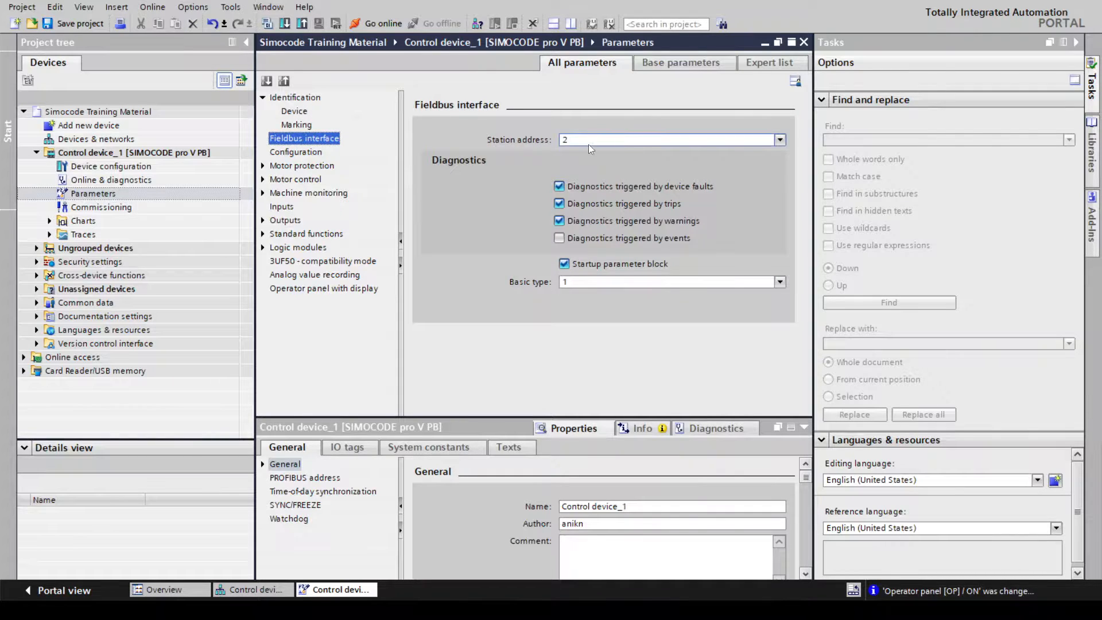
pyautogui.click(657, 144)
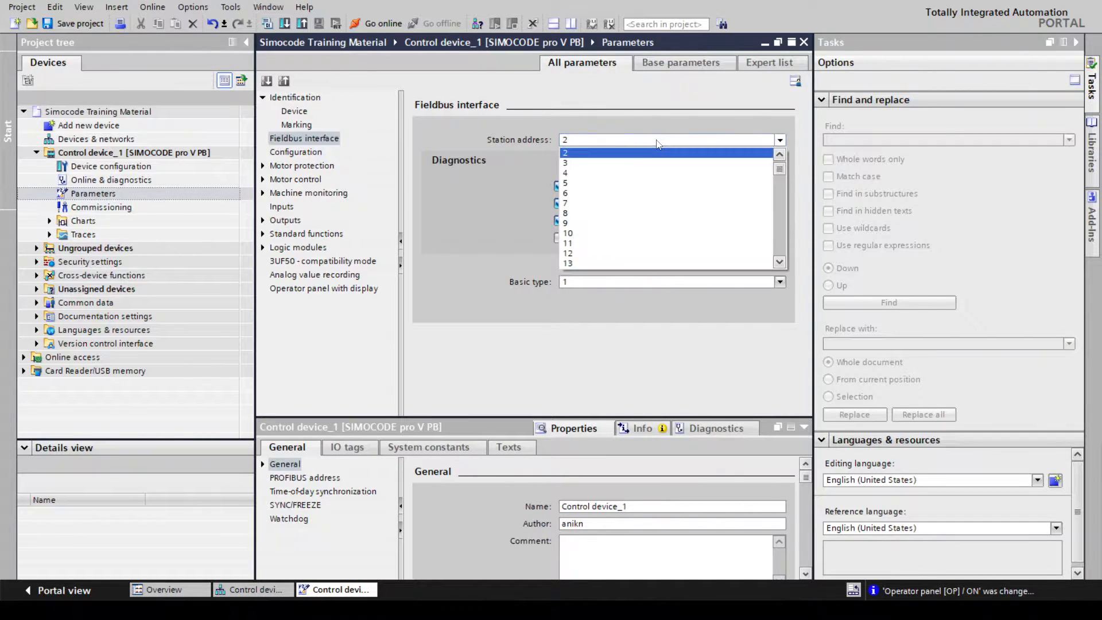
pyautogui.click(605, 234)
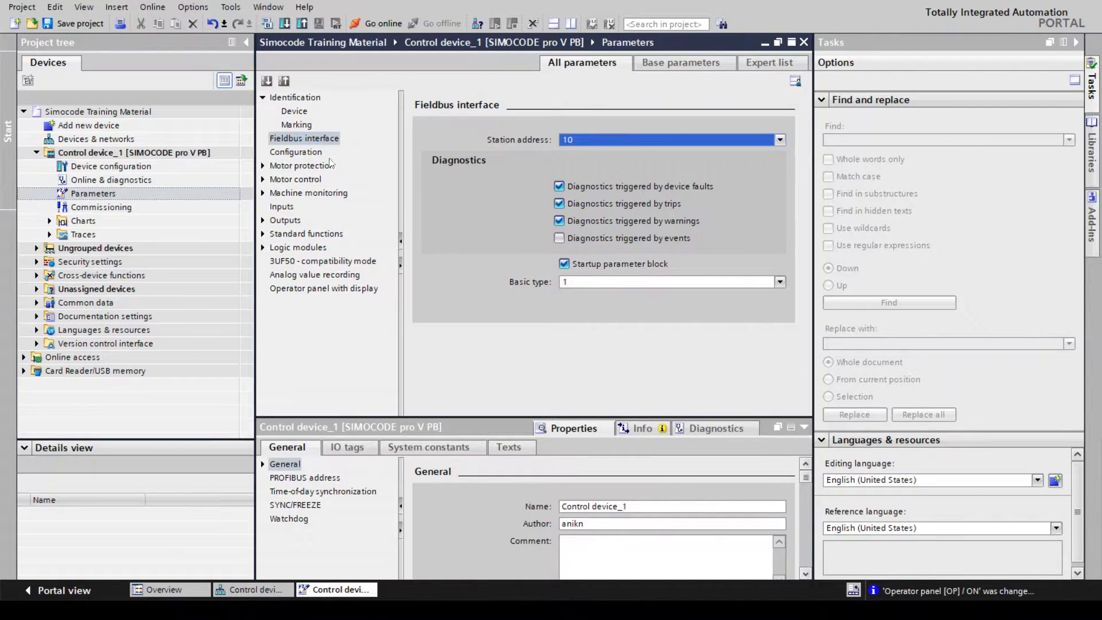
# Enable the thermistor in the device's configuration parameters and disable it again.
pyautogui.click(313, 152)
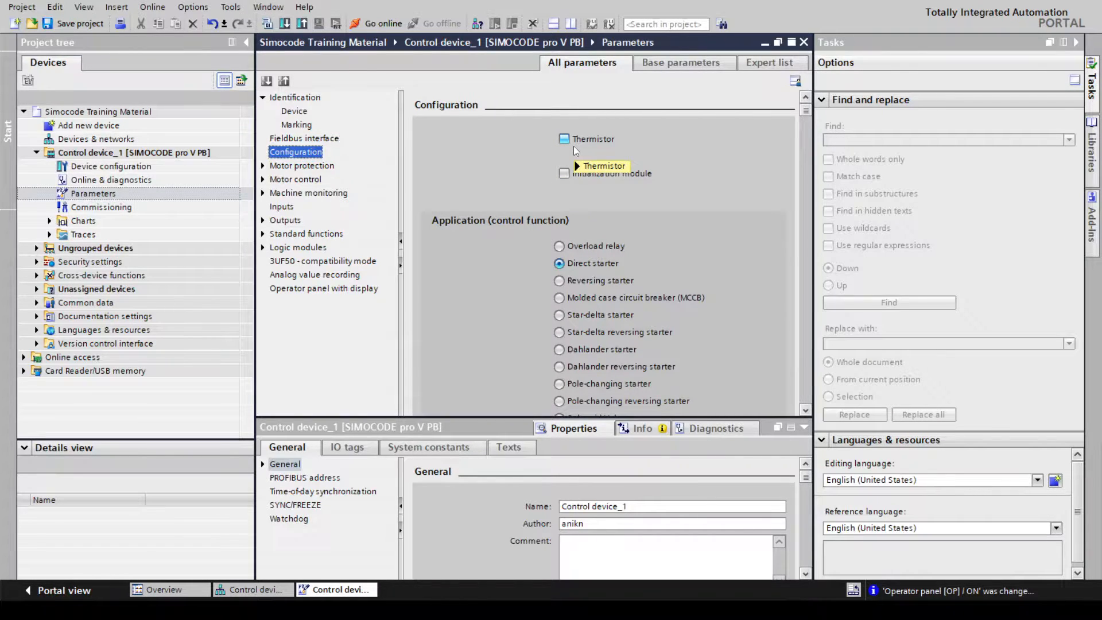
pyautogui.moveTo(573, 146)
pyautogui.click(561, 142)
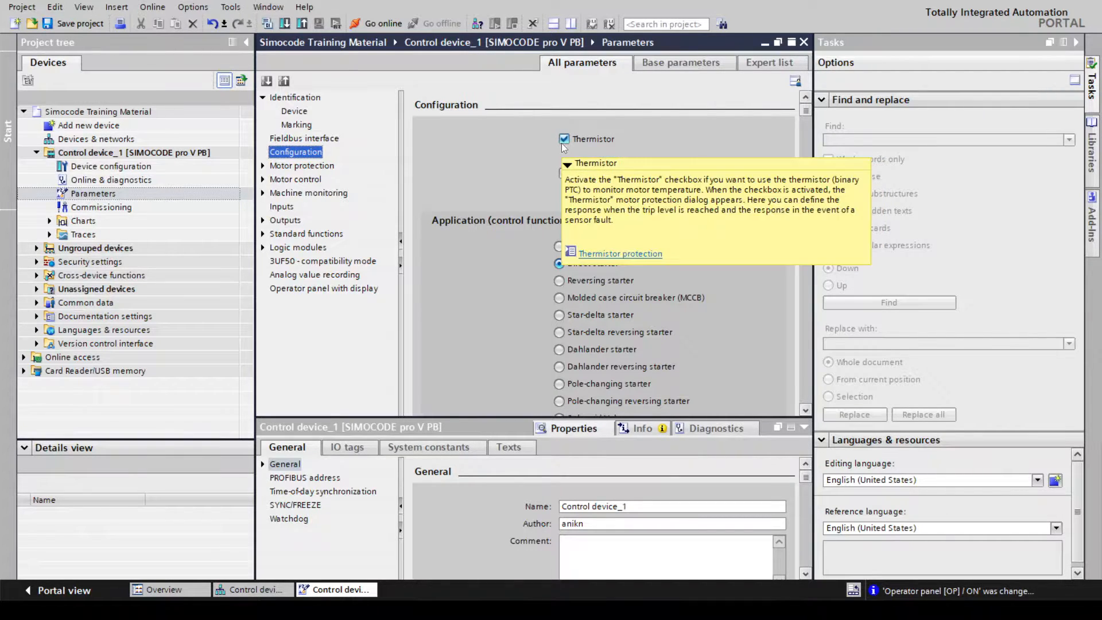
pyautogui.click(563, 139)
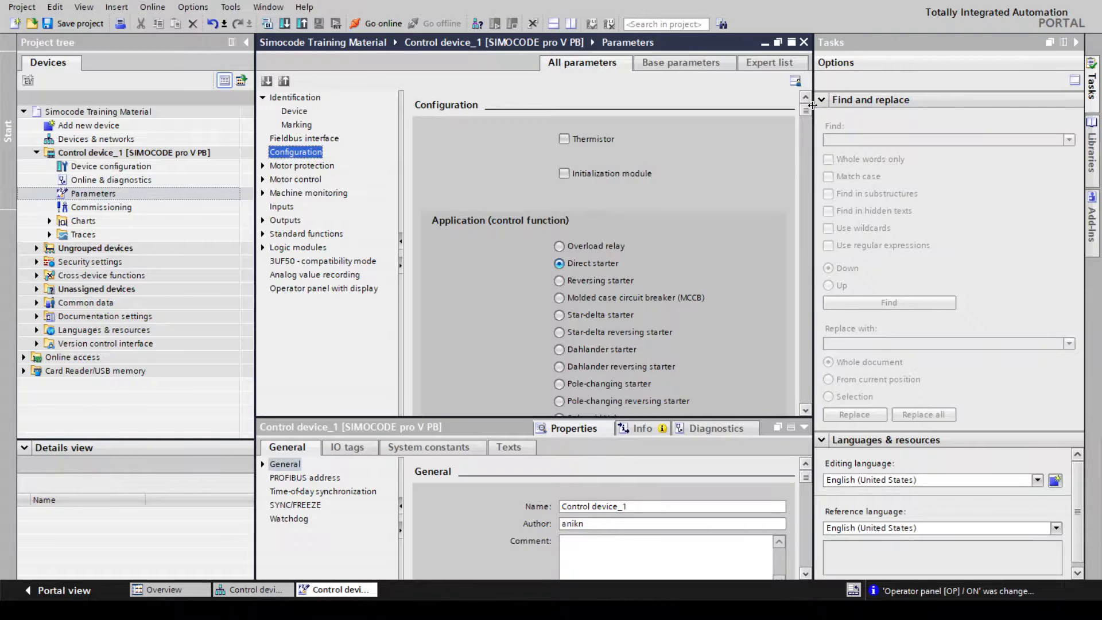
# Try the Reversing starter and Molded case circuit breaker (MCCB) control functions and set the application back to Direct starter.
pyautogui.moveTo(806, 110); pyautogui.dragTo(808, 149)
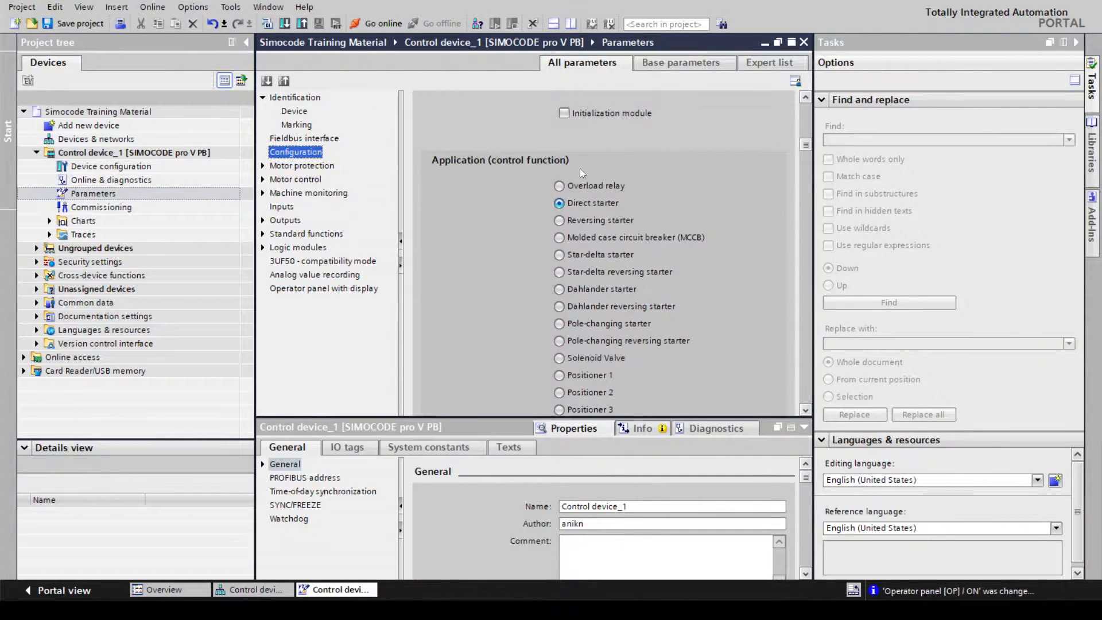
pyautogui.click(560, 222)
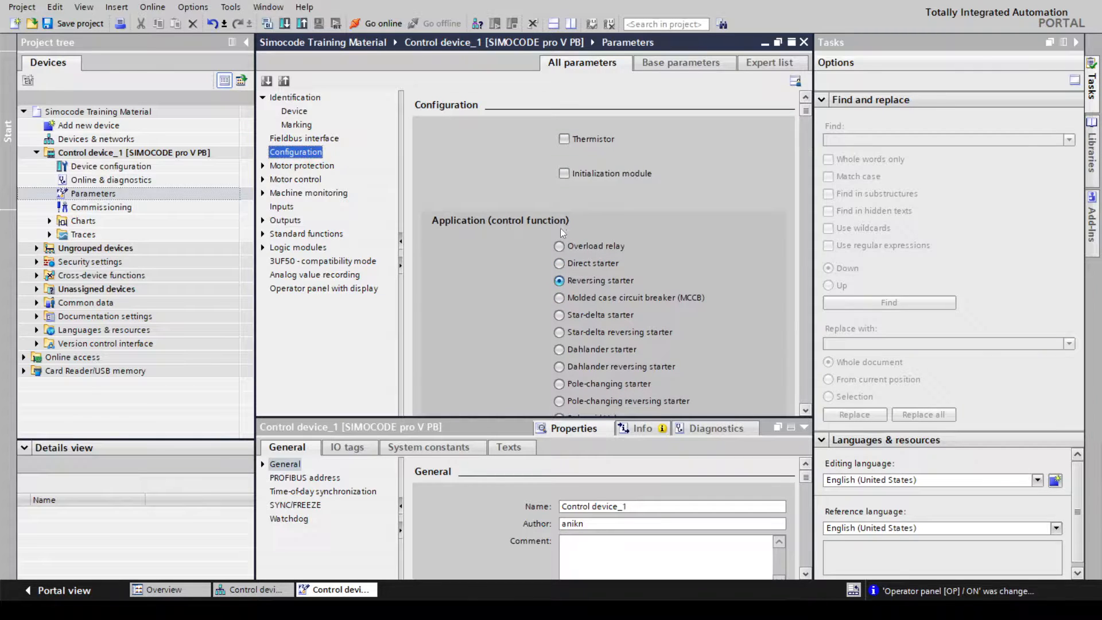
pyautogui.click(559, 265)
pyautogui.click(559, 300)
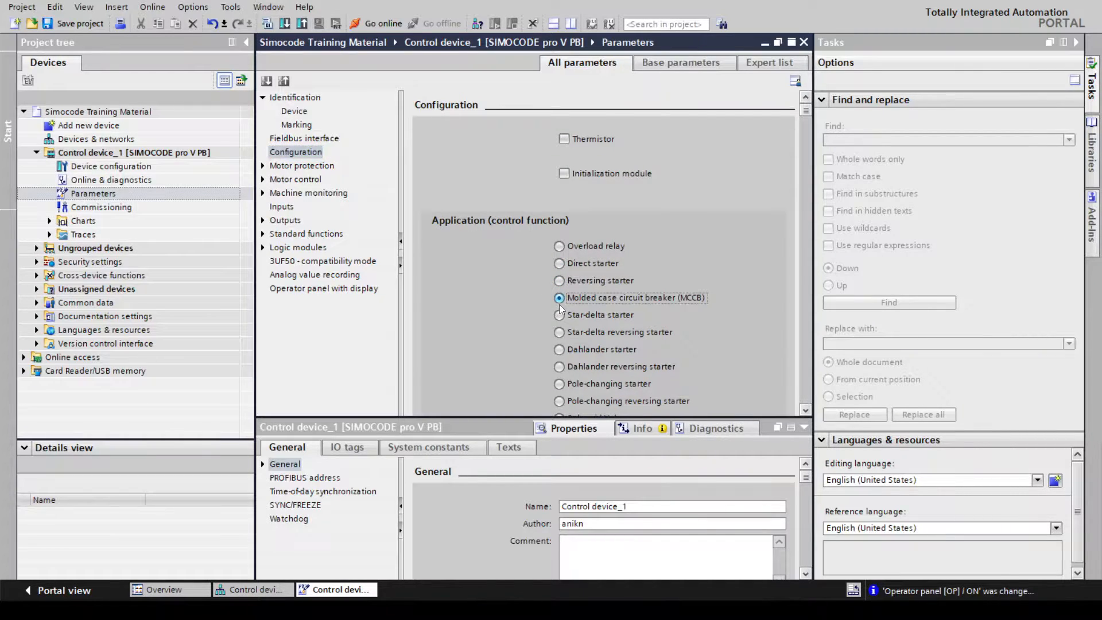
pyautogui.click(559, 265)
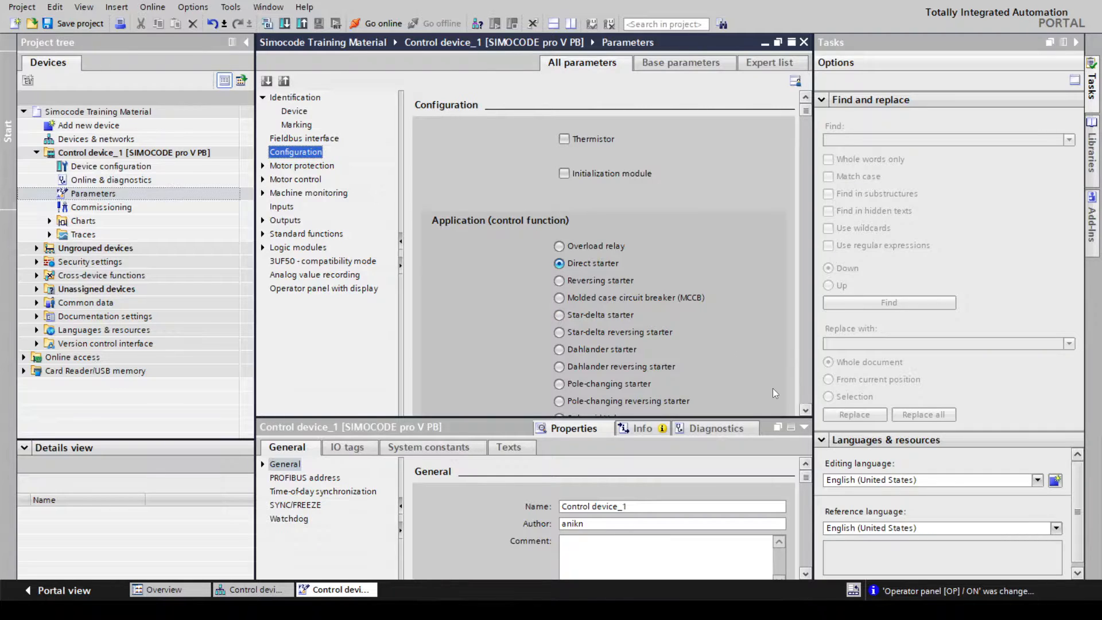
# Review the remaining control functions and the note on modifying the preconfigured application in the configuration parameters.
pyautogui.click(806, 410)
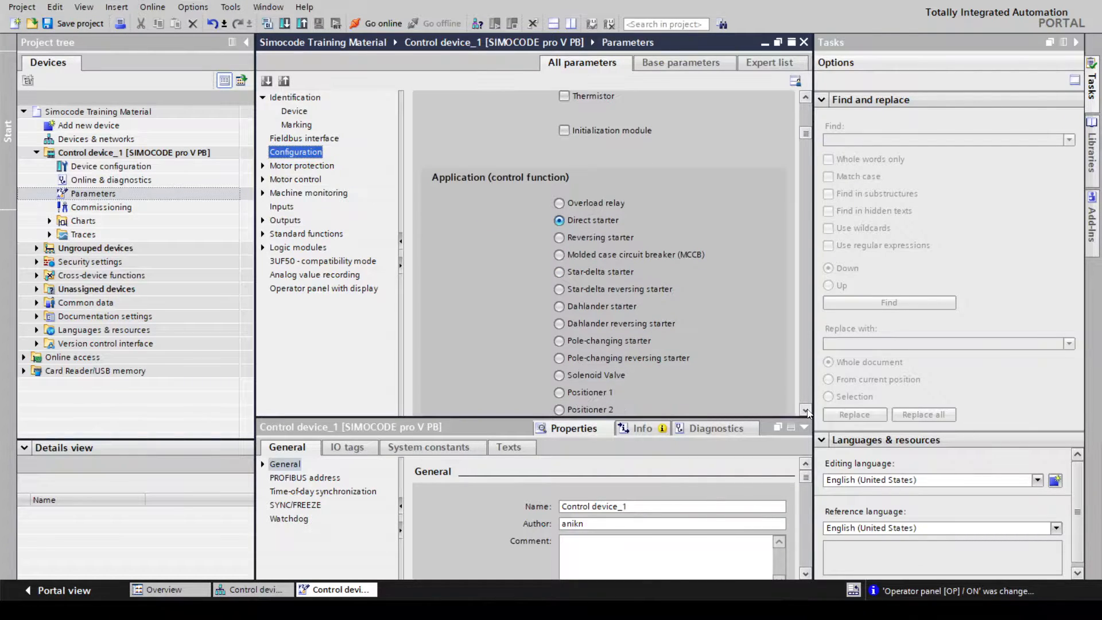
pyautogui.click(806, 411)
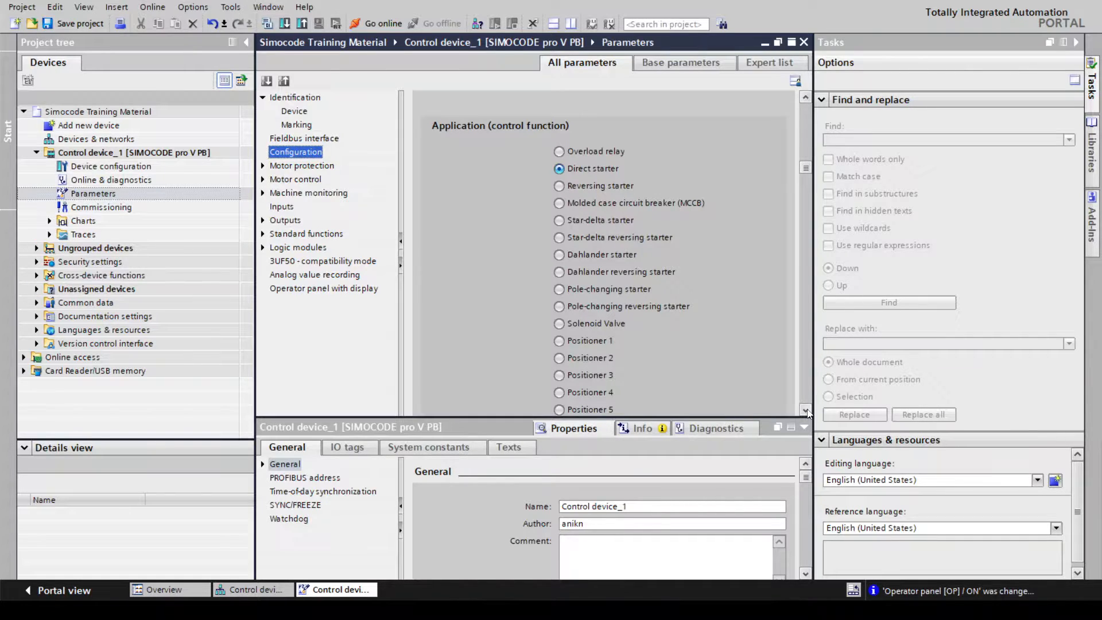
pyautogui.click(806, 411)
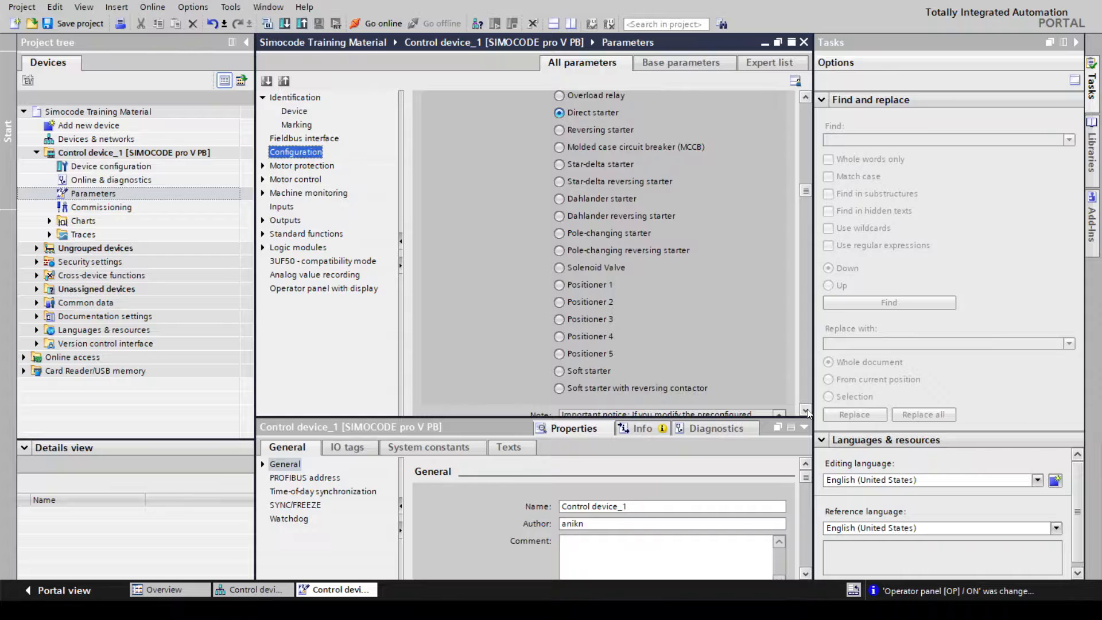
pyautogui.click(807, 411)
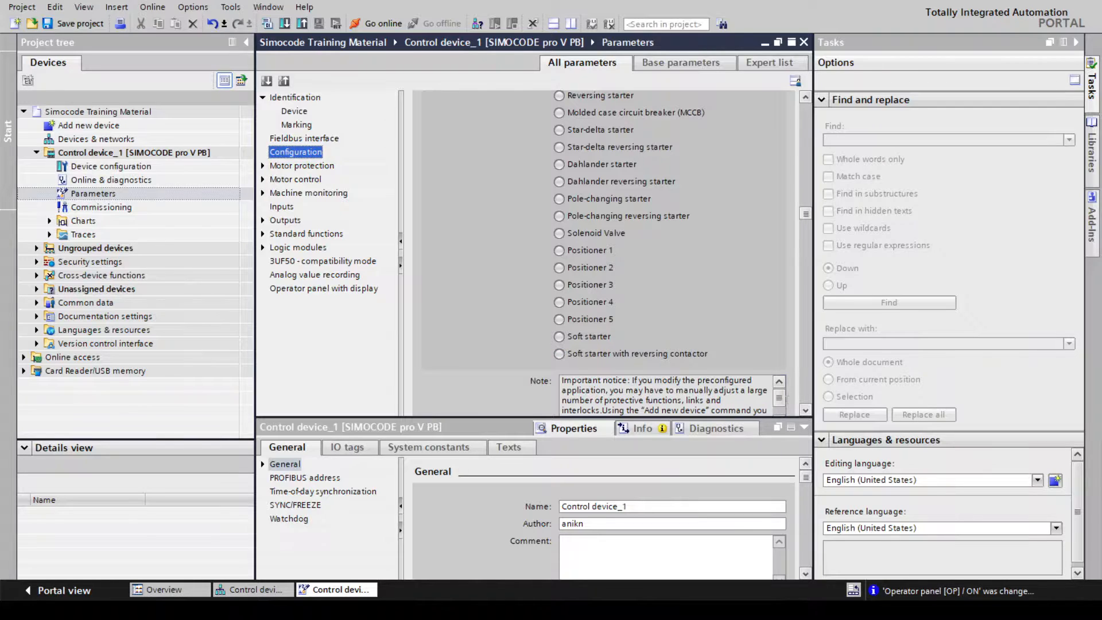
pyautogui.click(806, 412)
pyautogui.click(806, 411)
pyautogui.click(806, 412)
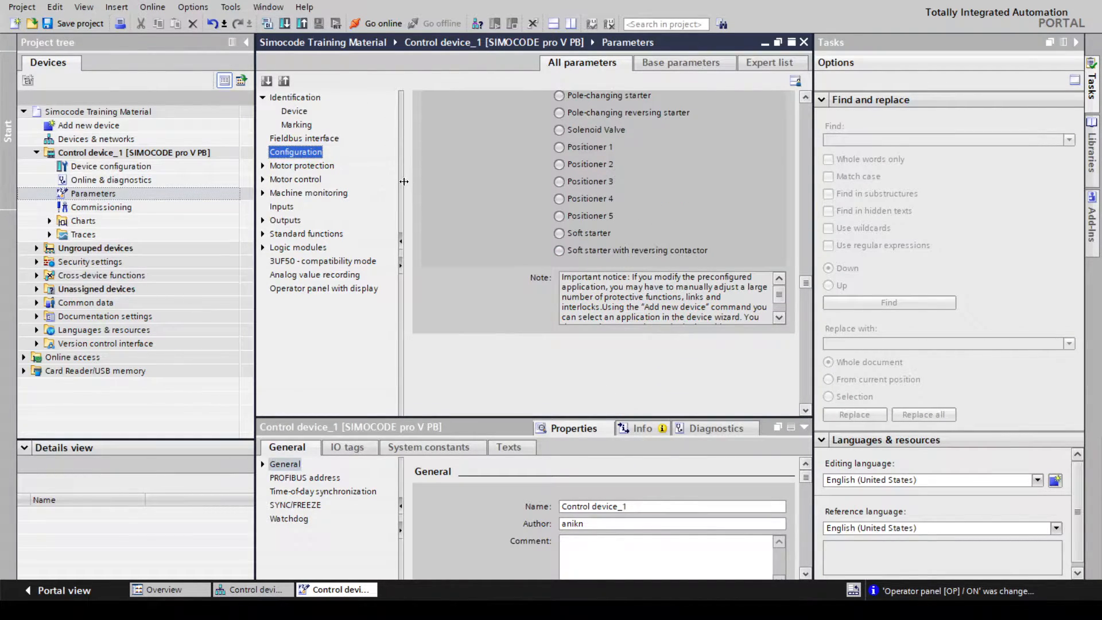
# Open the motor protection parameters, try the Auto reset and set the reset back to Manual.
pyautogui.click(262, 166)
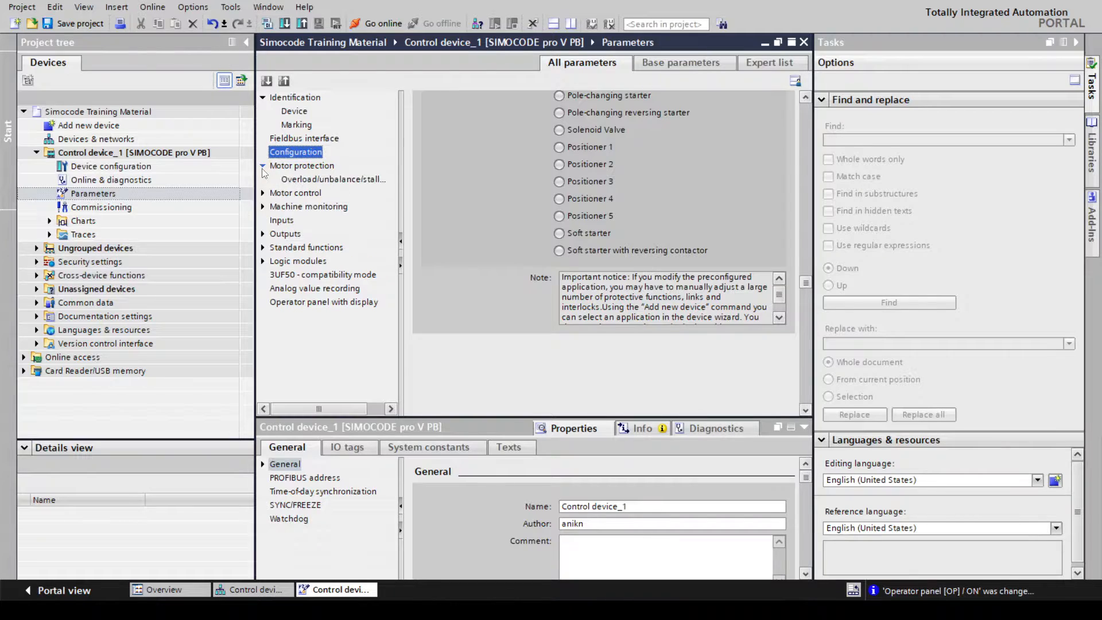
pyautogui.click(309, 167)
pyautogui.click(779, 141)
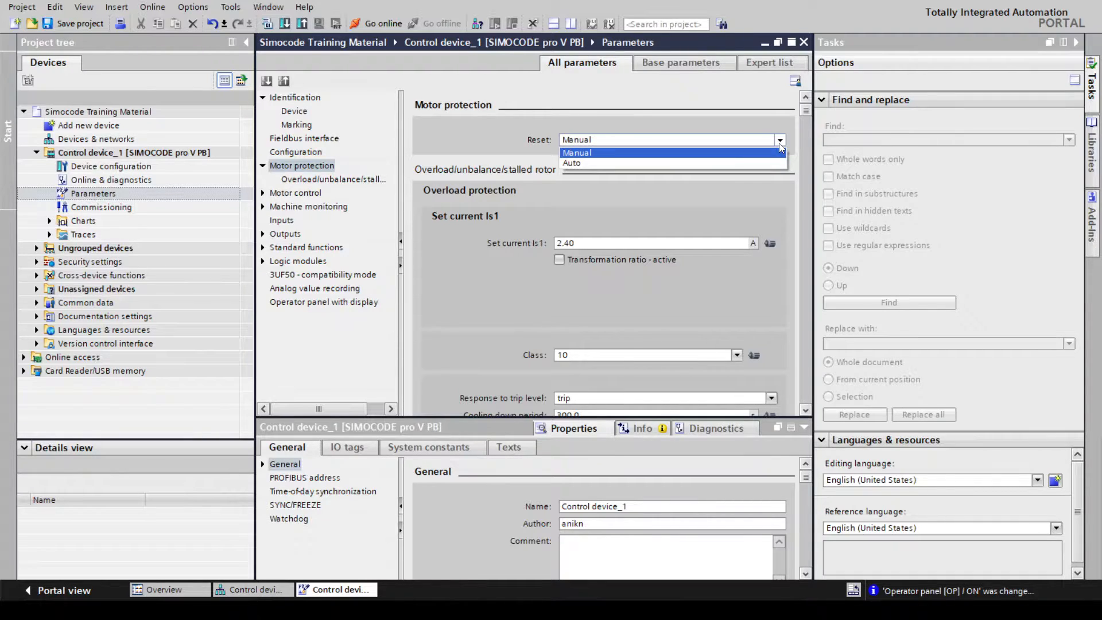
pyautogui.click(775, 163)
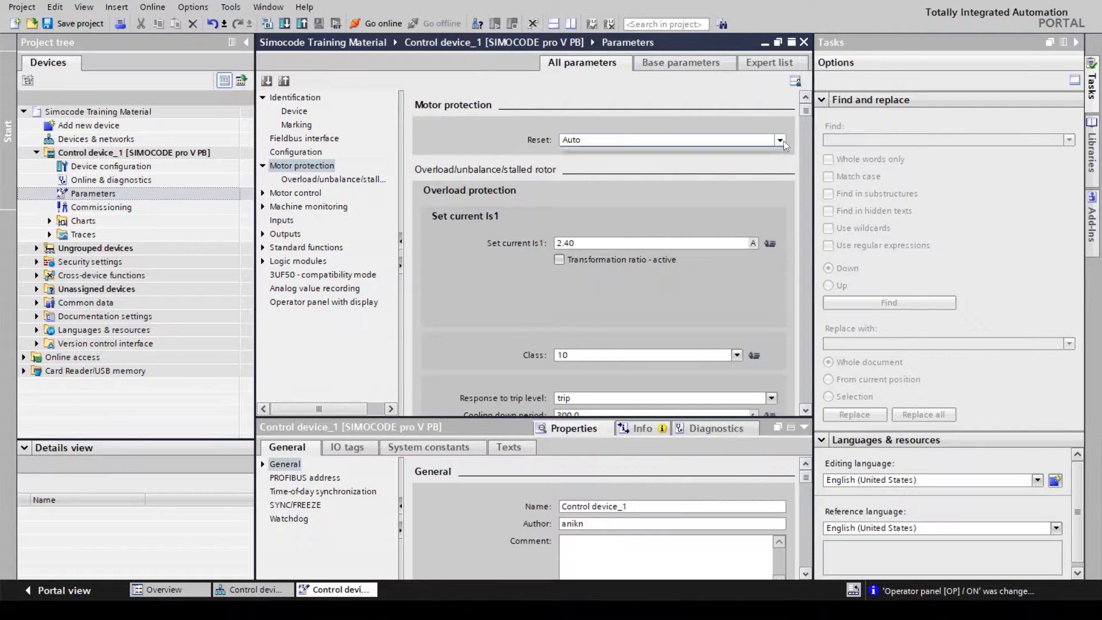
pyautogui.click(781, 140)
pyautogui.click(763, 153)
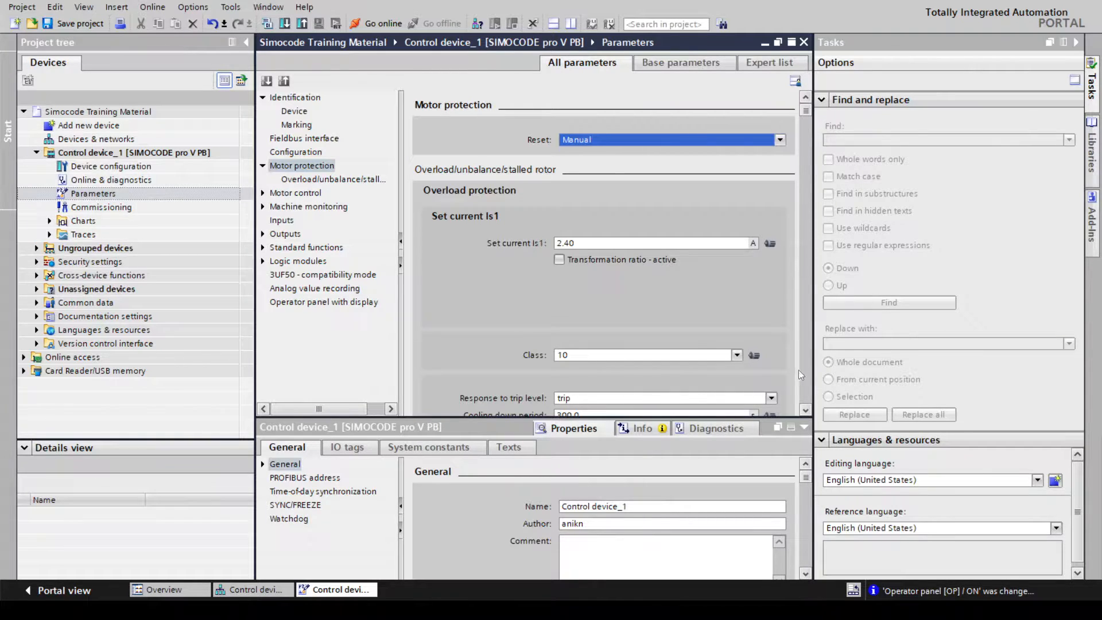
# Set the overload protection's set current Is1 to 10 A in the motor protection parameters.
pyautogui.click(806, 410)
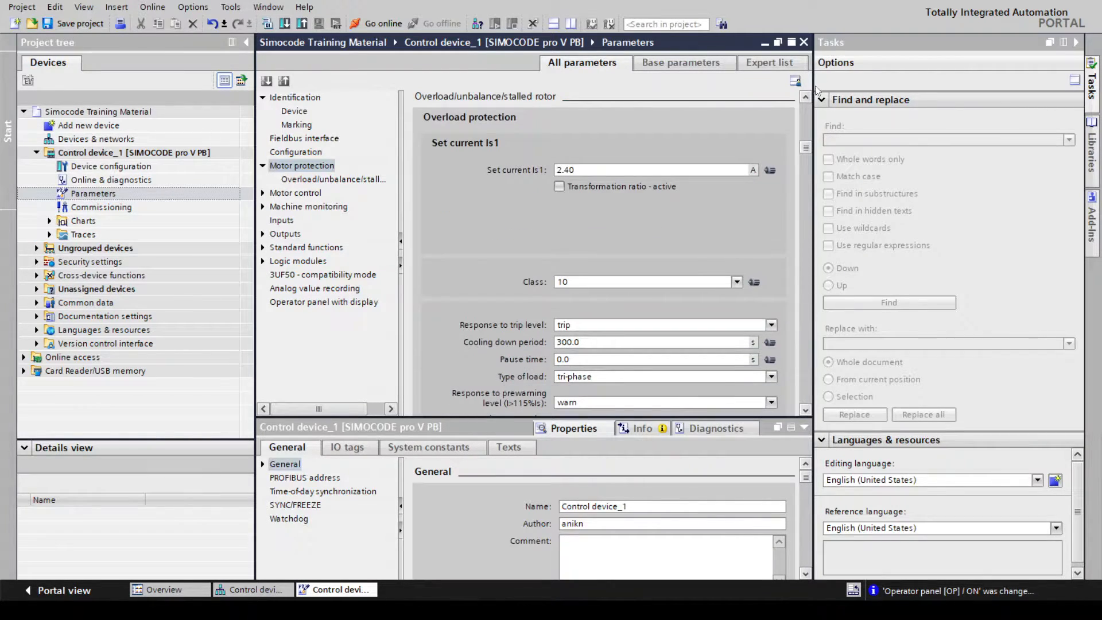
pyautogui.click(806, 98)
pyautogui.click(806, 97)
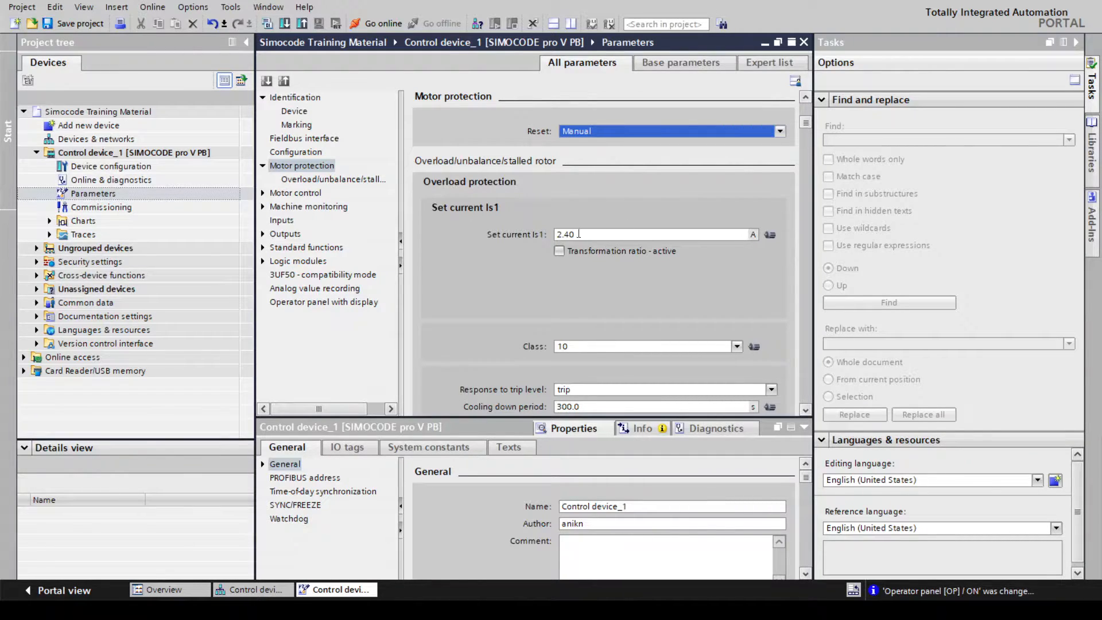
pyautogui.moveTo(591, 234); pyautogui.dragTo(515, 231)
pyautogui.write('10')
pyautogui.press('Return')
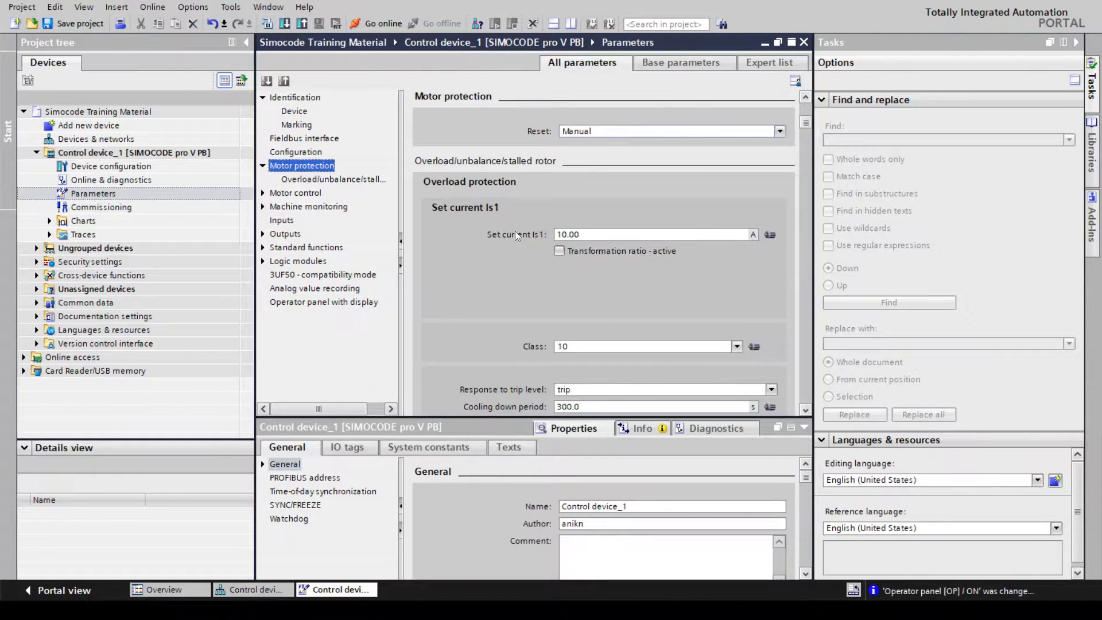
# Set the overload protection class to 35.
pyautogui.scroll(-3, 771, 383)
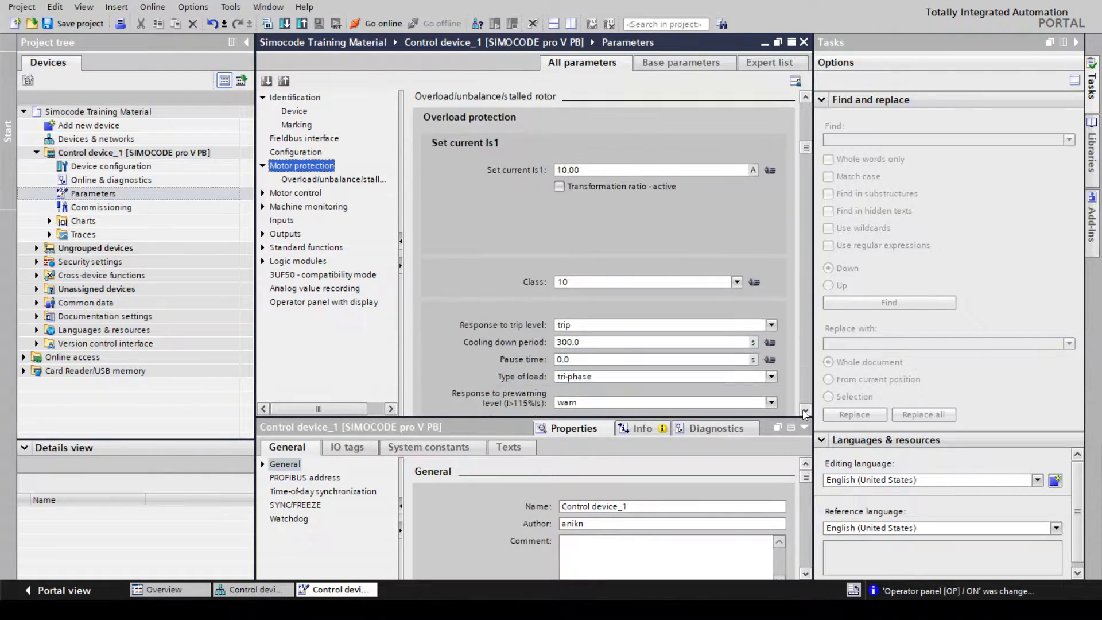
pyautogui.click(737, 239)
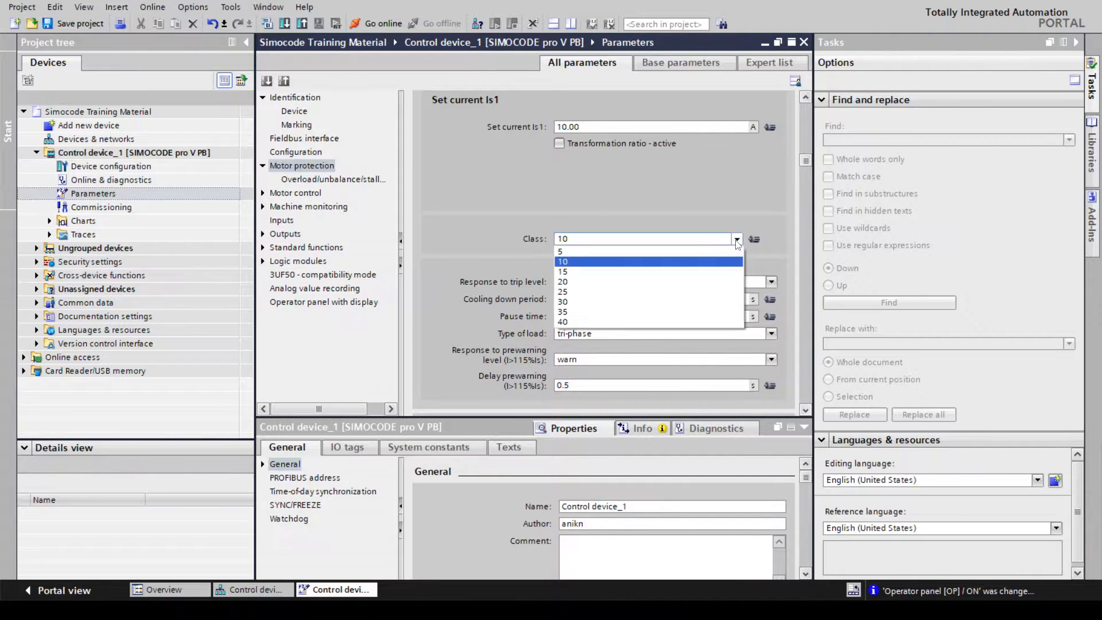
pyautogui.click(597, 312)
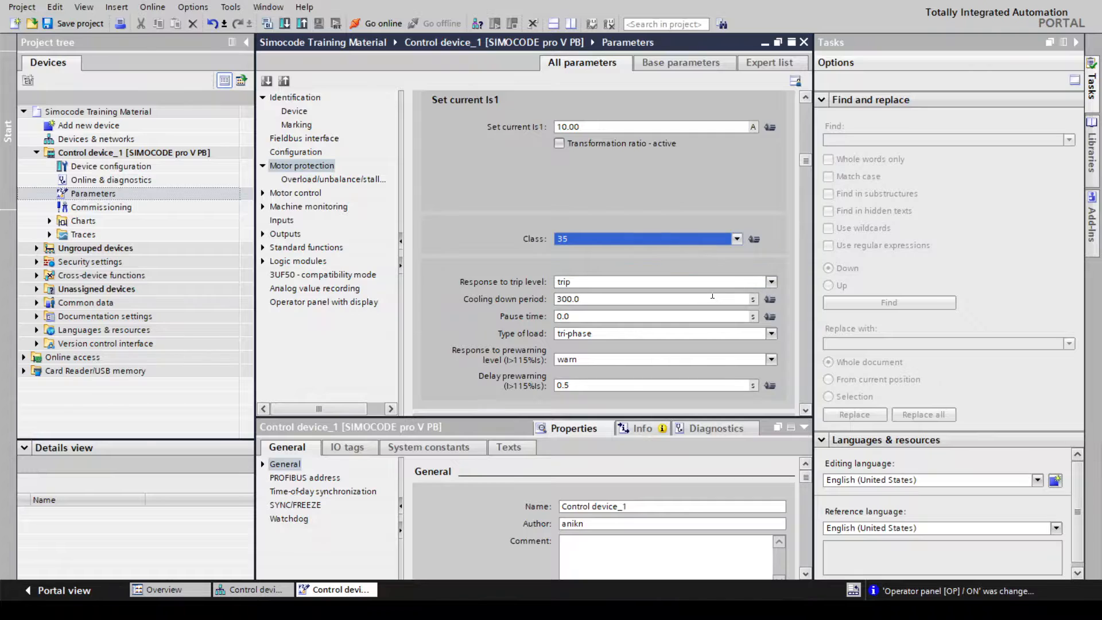
# Try the deactivated and signal responses to the overload trip level and set the response back to trip.
pyautogui.click(773, 282)
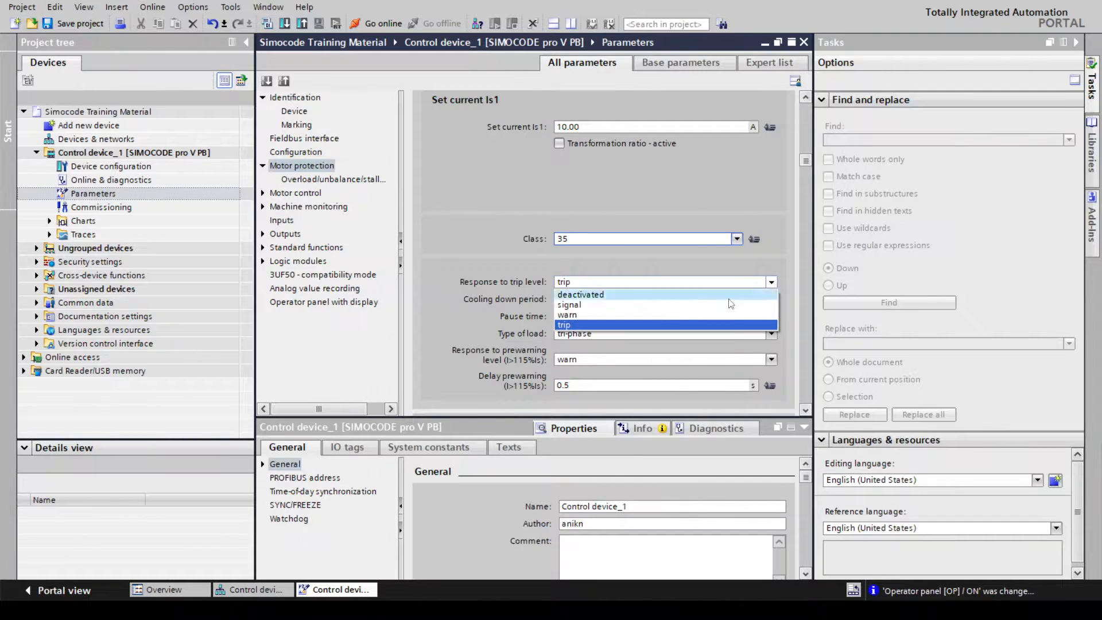
pyautogui.click(637, 295)
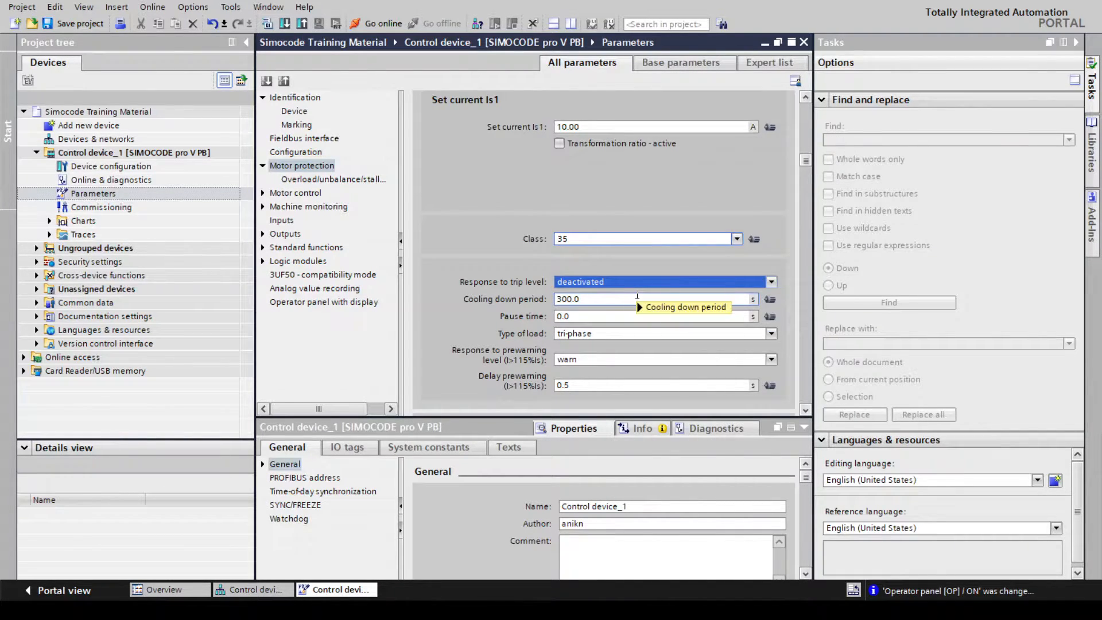
pyautogui.click(772, 283)
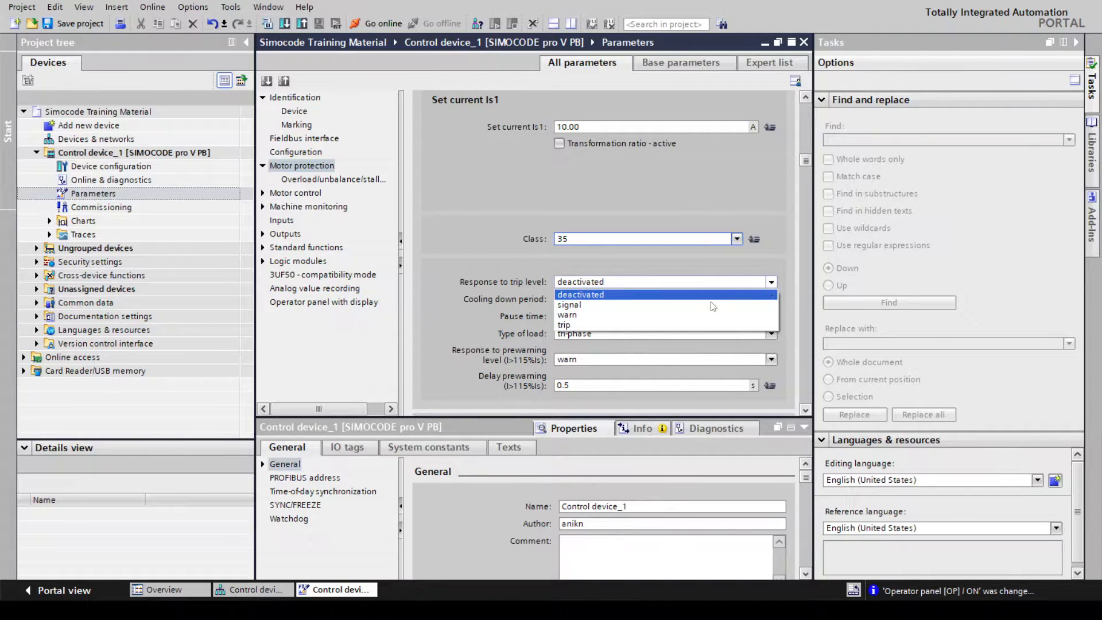
pyautogui.click(687, 306)
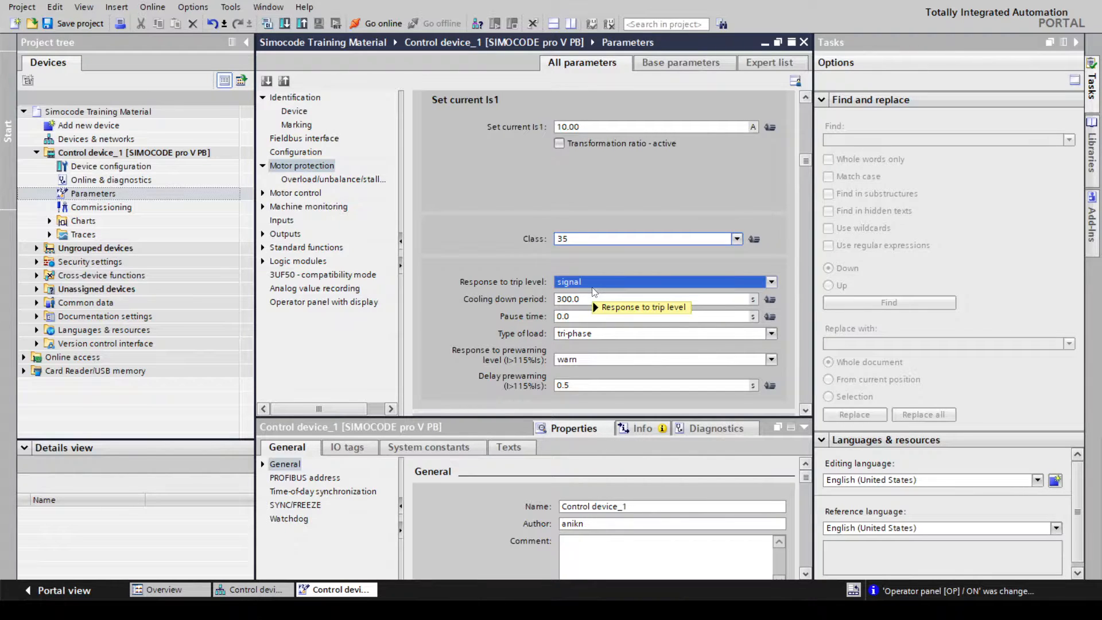
pyautogui.moveTo(594, 292)
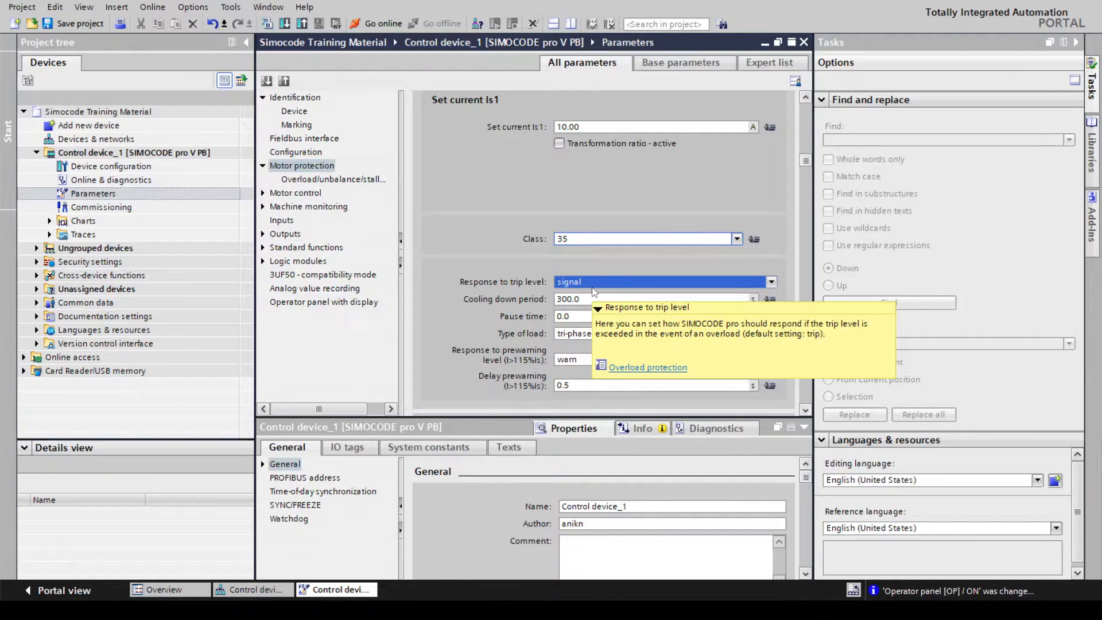
pyautogui.click(771, 283)
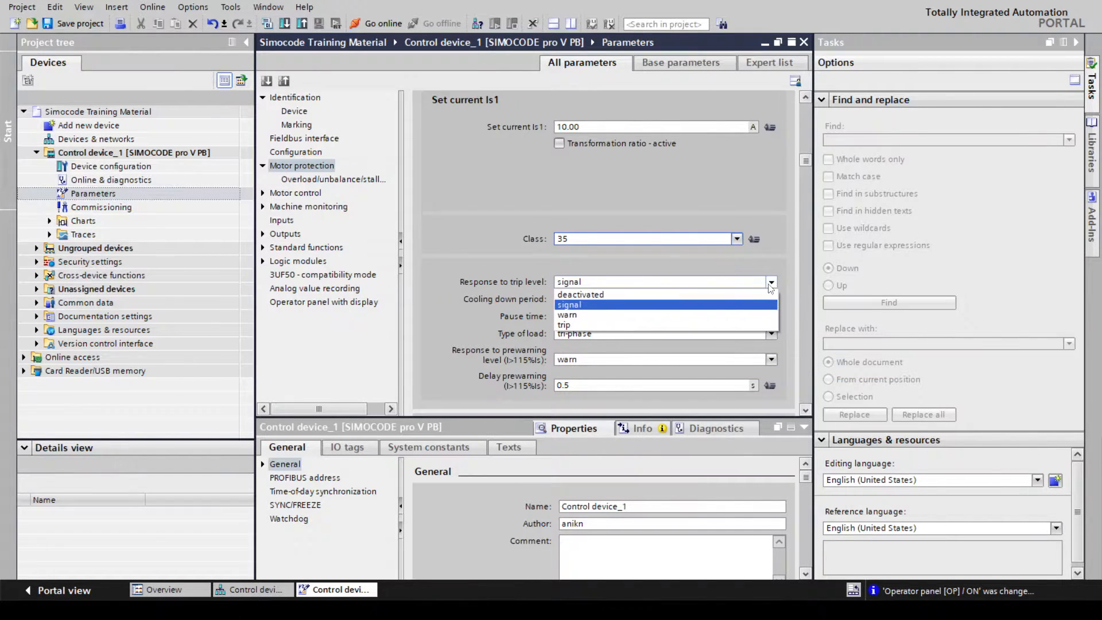
pyautogui.click(703, 325)
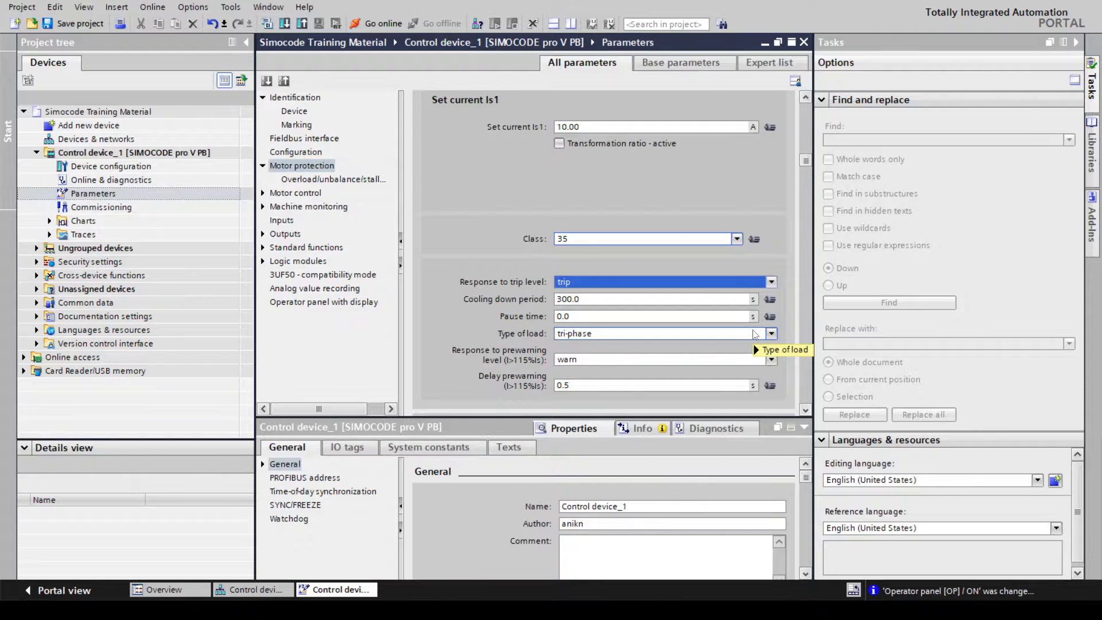
# Review the overload protection's cooling down period and its options for type of load and response to prewarning level.
pyautogui.moveTo(755, 334)
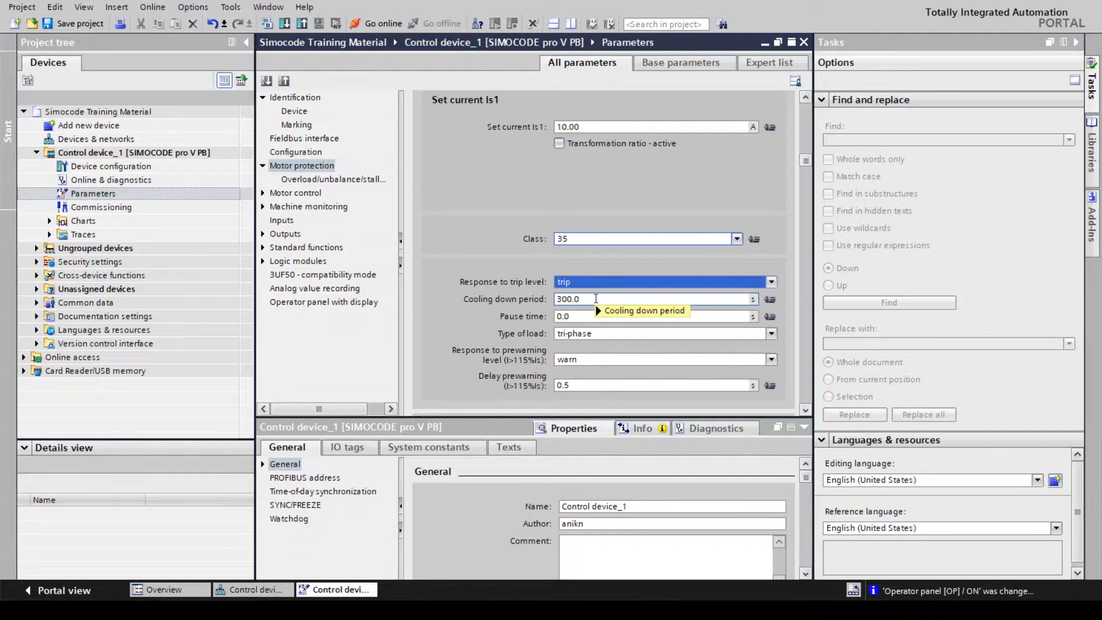
pyautogui.click(806, 411)
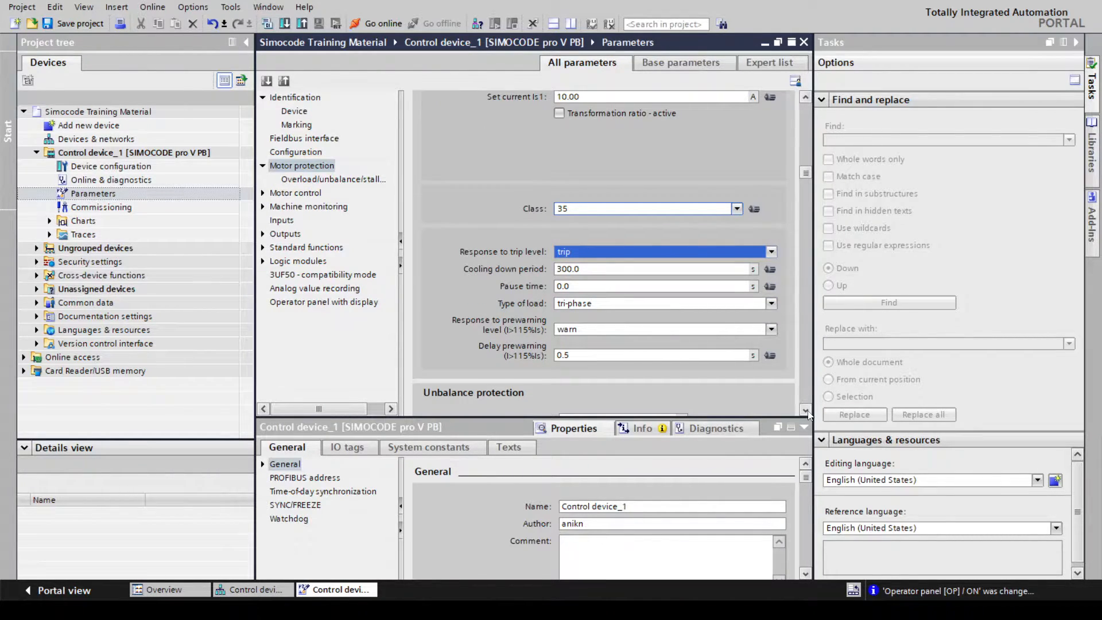
pyautogui.click(770, 303)
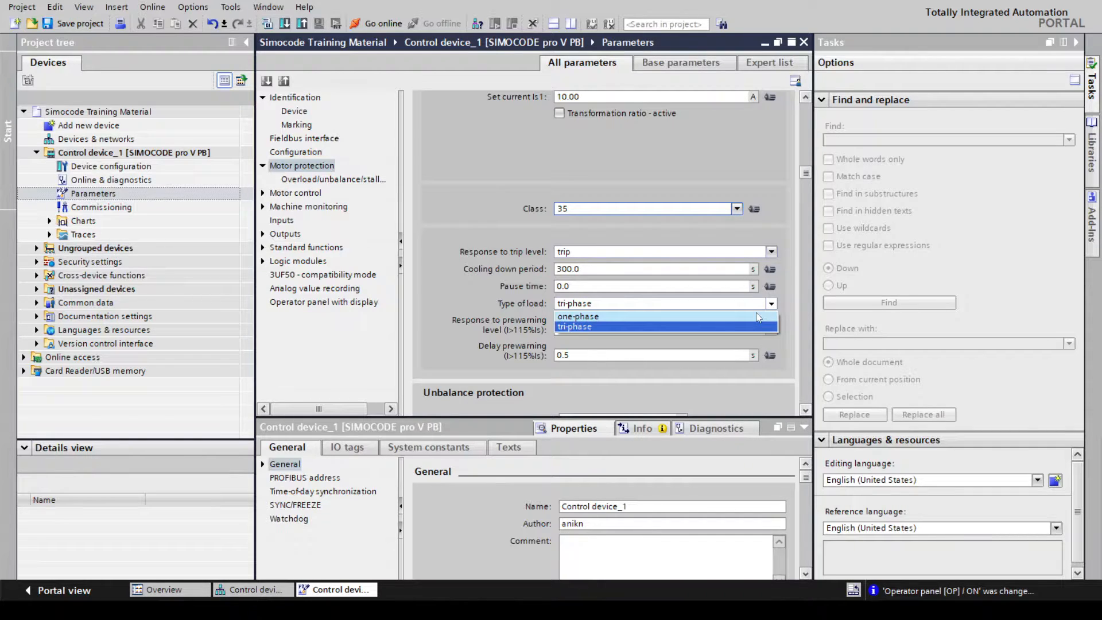
pyautogui.click(797, 306)
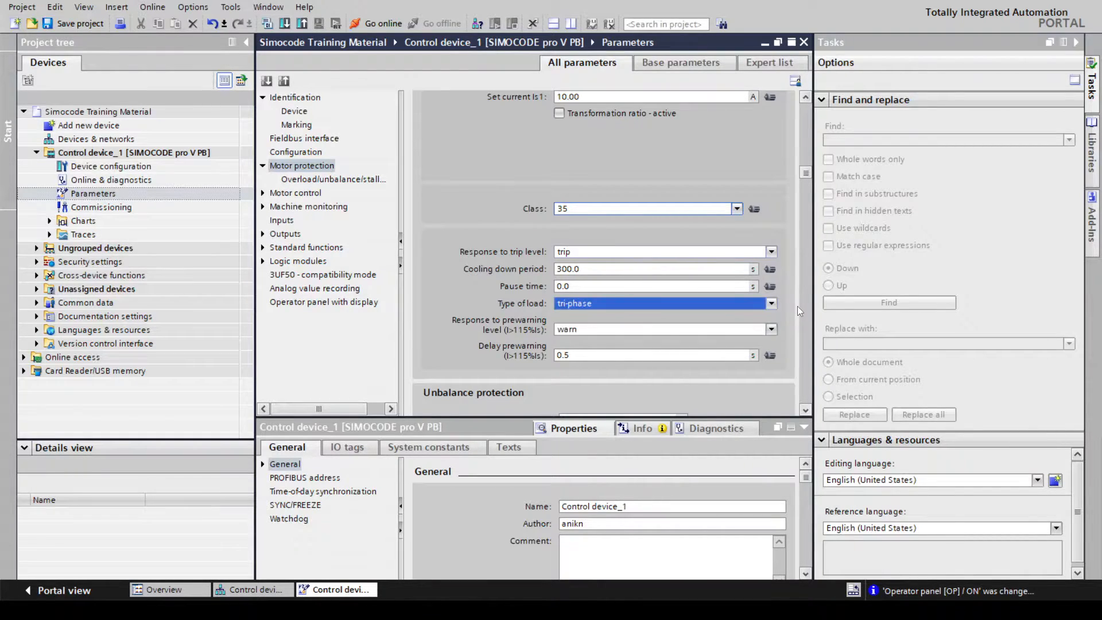
pyautogui.click(771, 331)
pyautogui.click(769, 335)
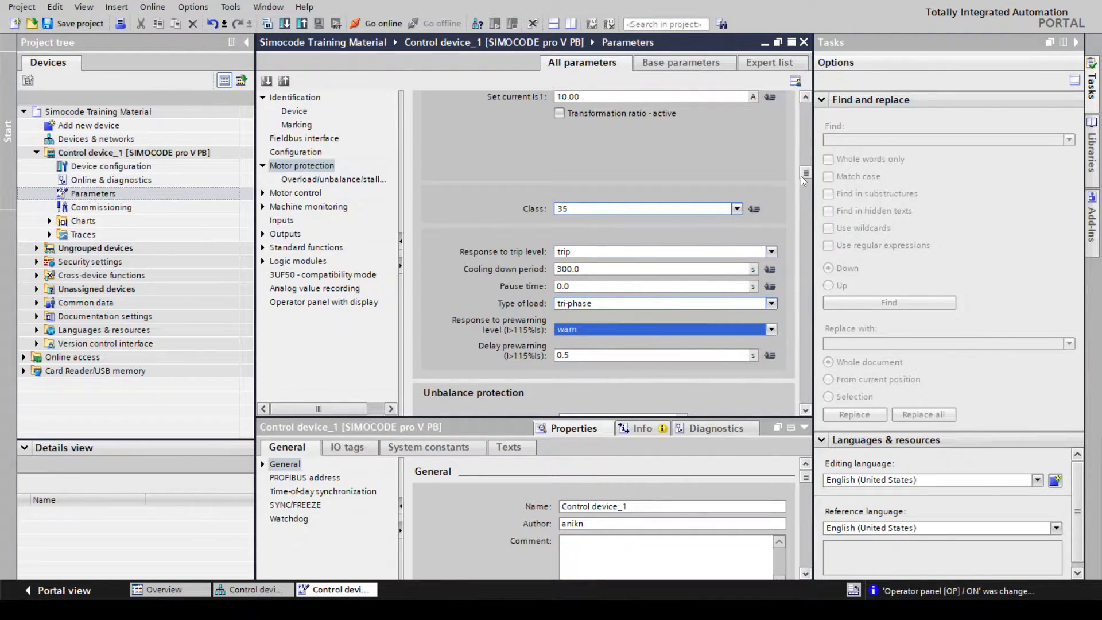
# Set the unbalance protection level to 20 % and its response to trip.
pyautogui.moveTo(801, 176); pyautogui.dragTo(805, 272)
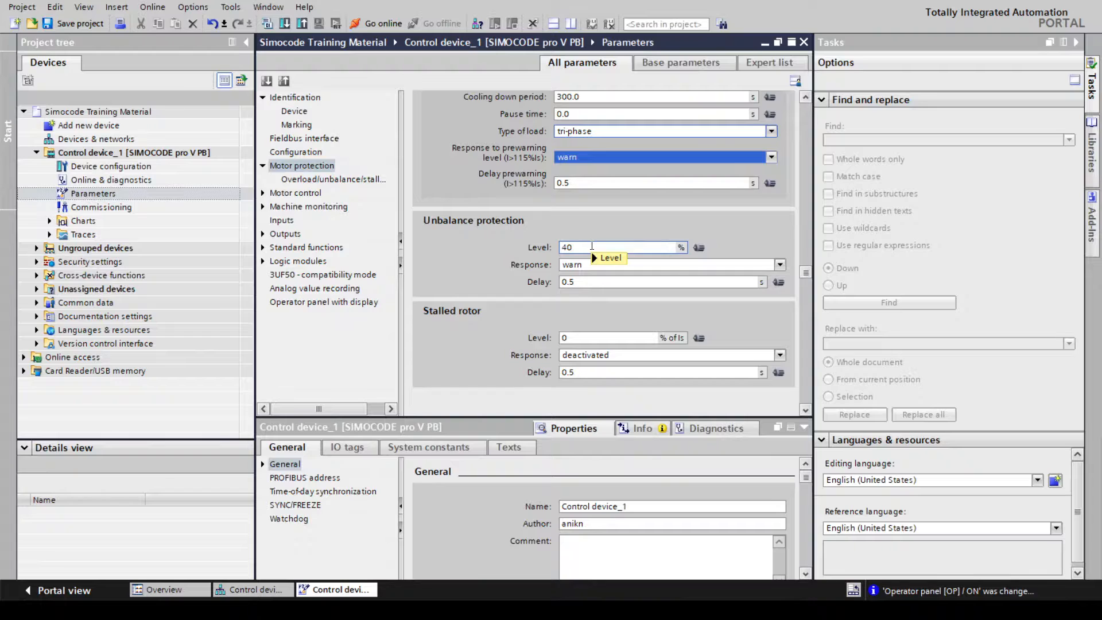
pyautogui.moveTo(592, 247); pyautogui.dragTo(454, 245)
pyautogui.write('20')
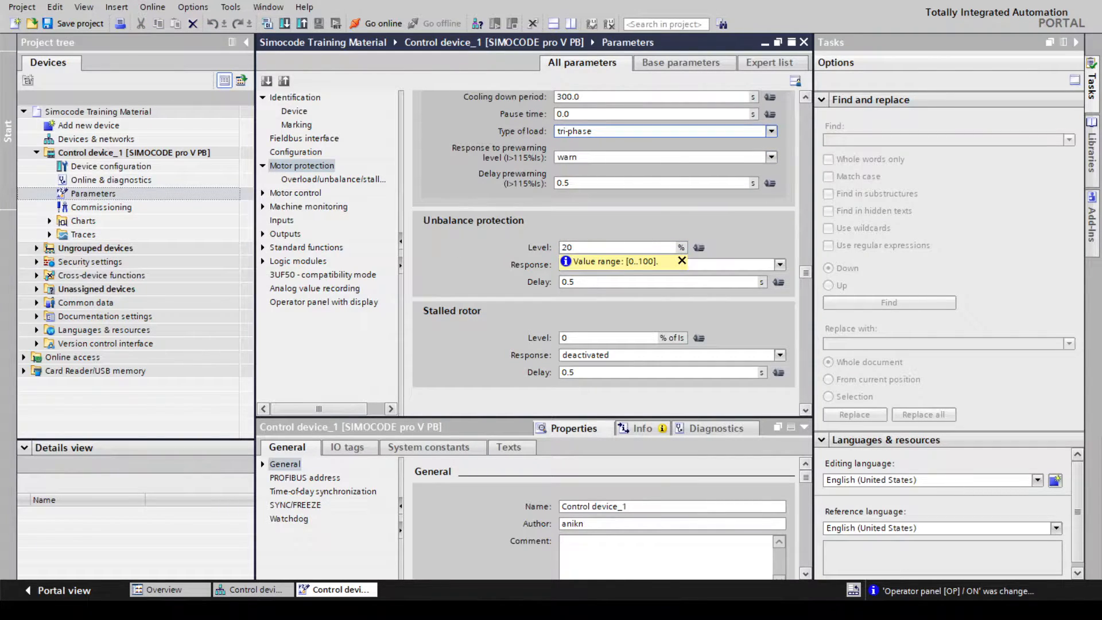
pyautogui.click(453, 245)
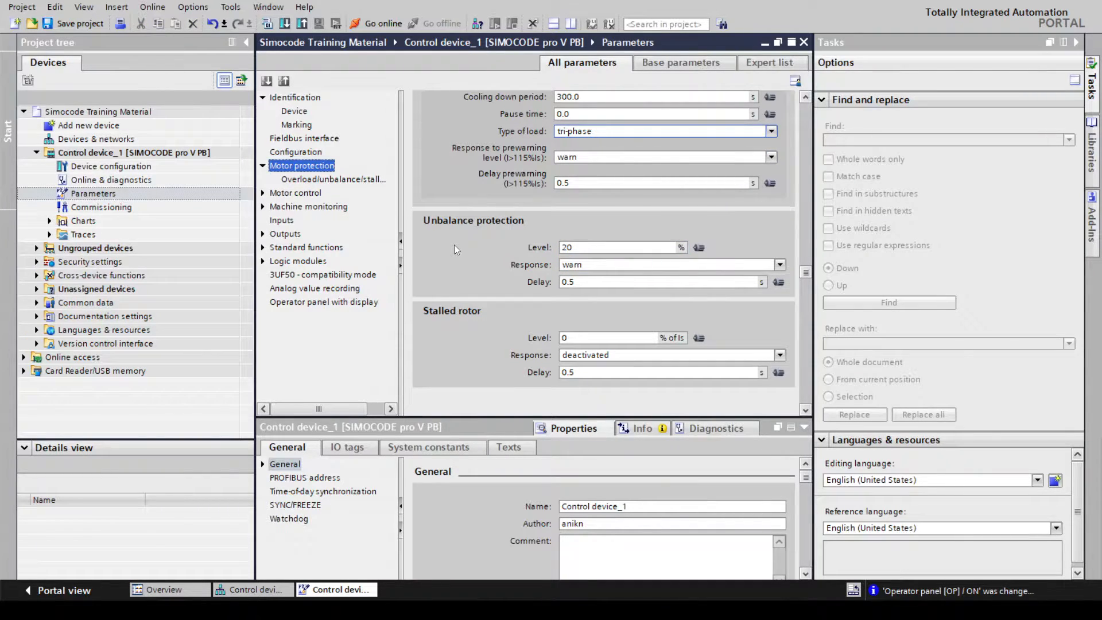
pyautogui.click(586, 266)
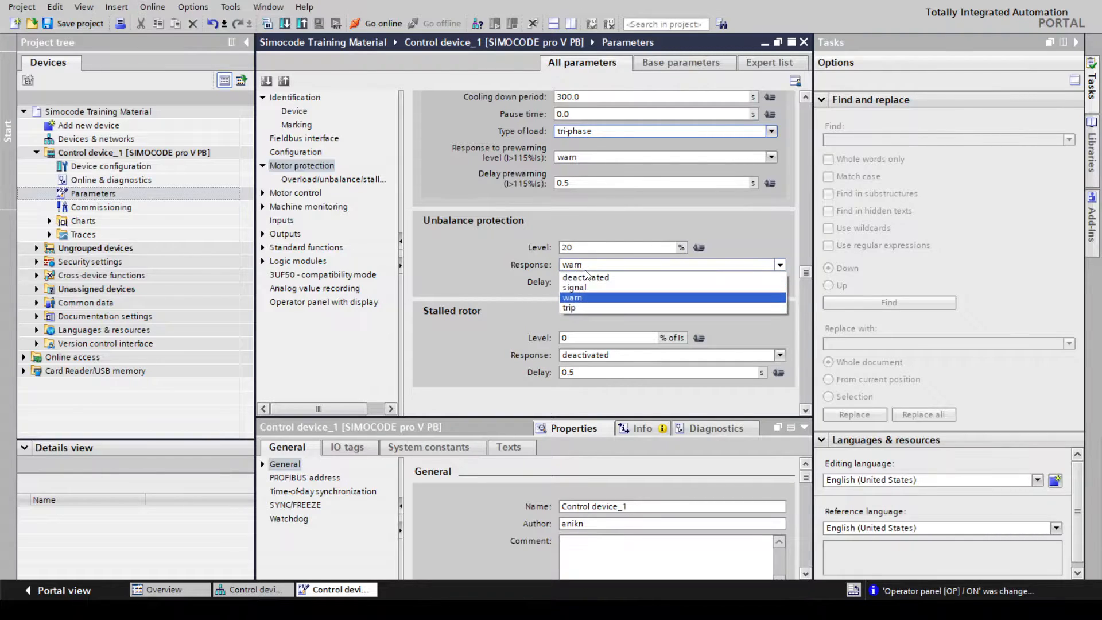
pyautogui.click(580, 310)
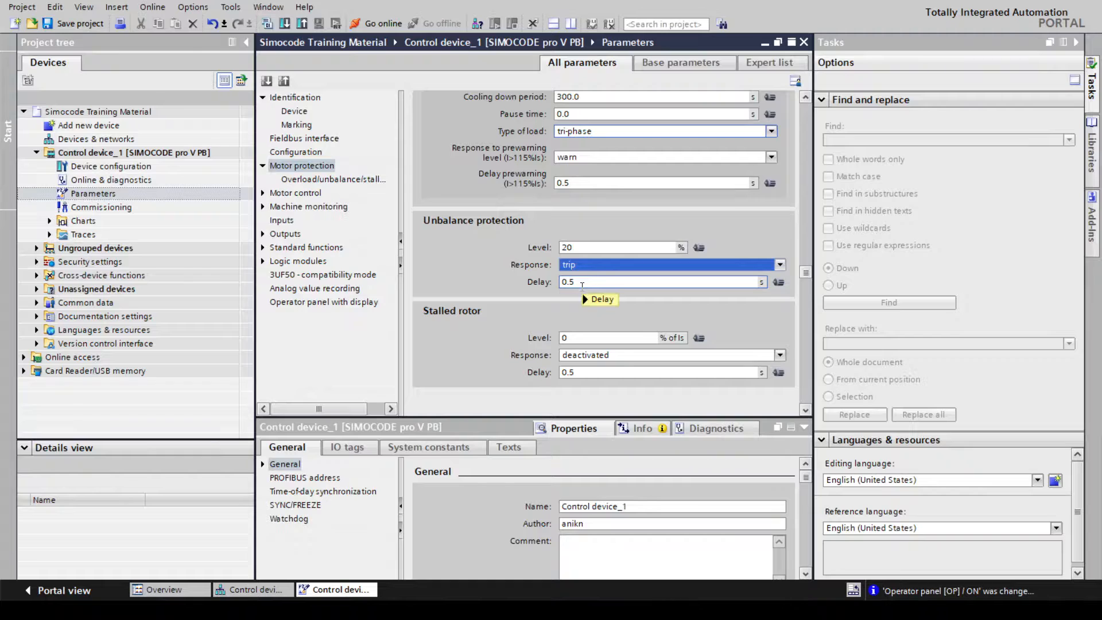
# Set the stalled rotor level to 200 % of Is and its response to trip.
pyautogui.click(564, 338)
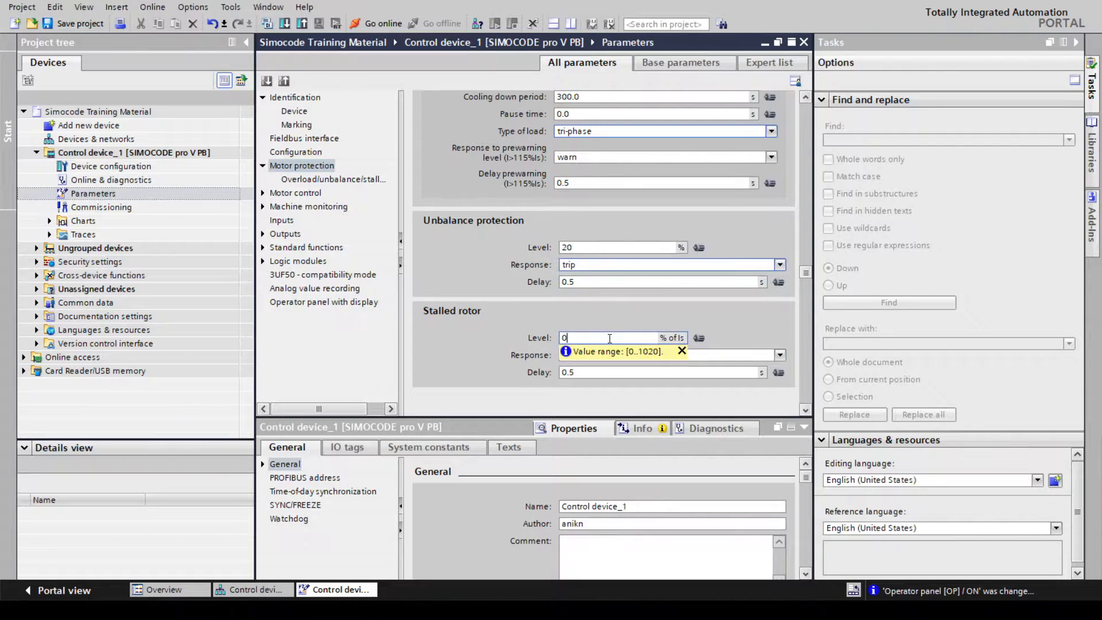
pyautogui.write('200')
pyautogui.press('Return')
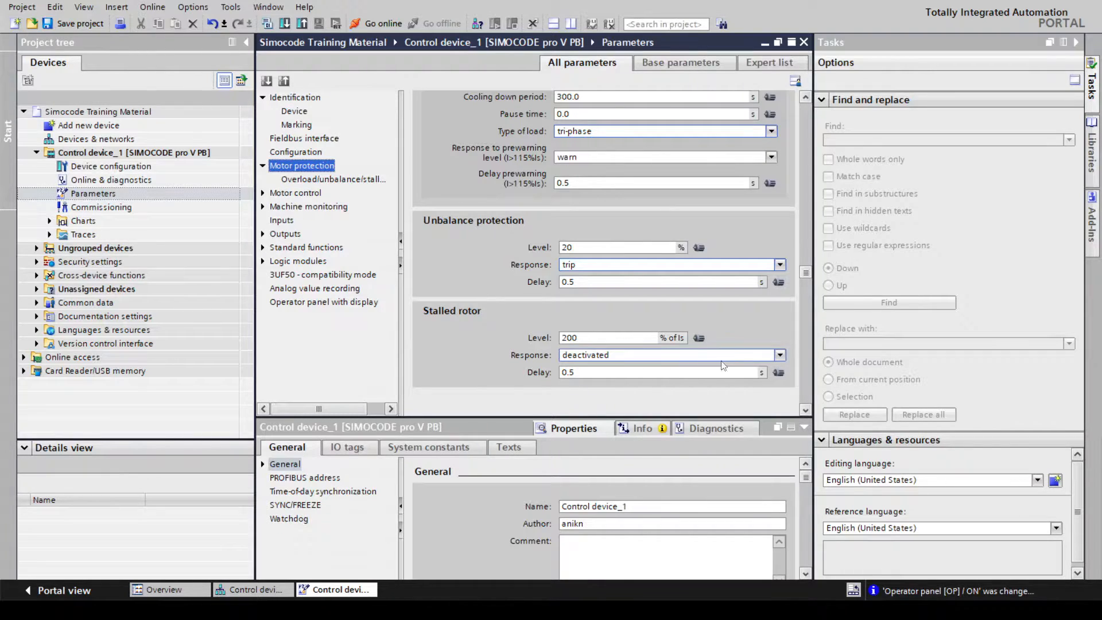
pyautogui.click(780, 357)
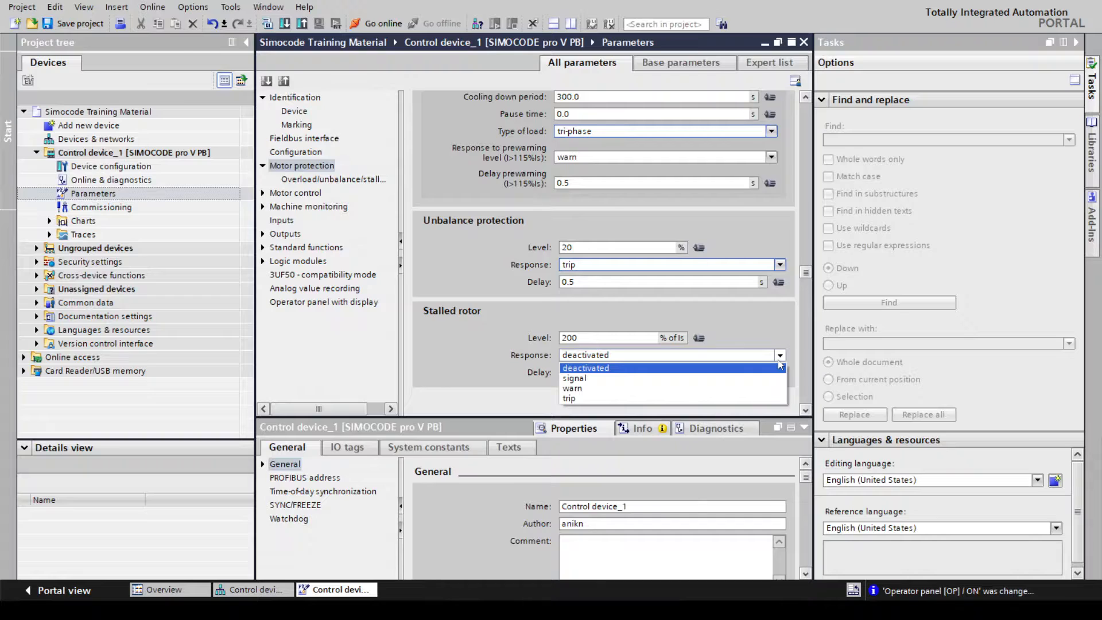
pyautogui.click(655, 398)
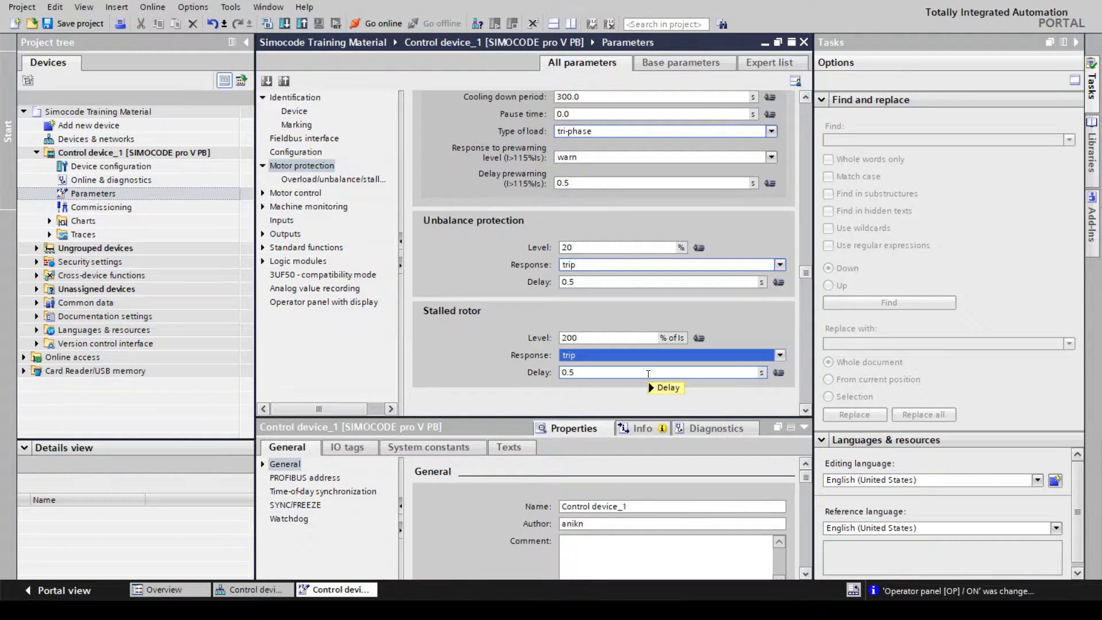
# Read the stalled rotor delay description and review the parameters in the Overload/unbalance/stalled rotor subsection.
pyautogui.moveTo(648, 374)
pyautogui.moveTo(599, 376)
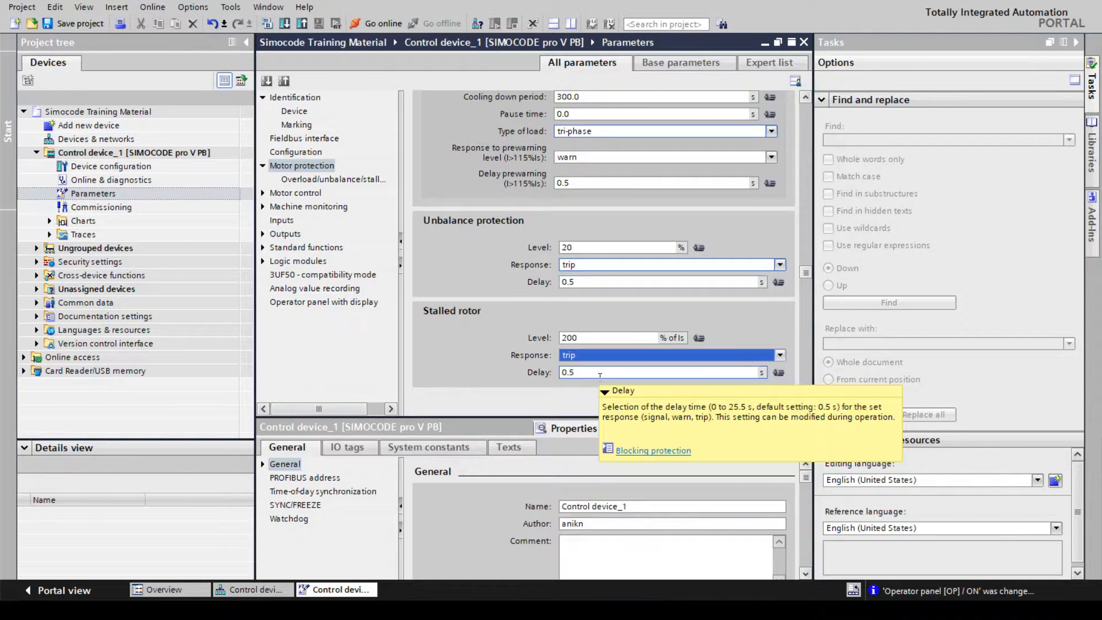
pyautogui.click(334, 182)
pyautogui.click(334, 180)
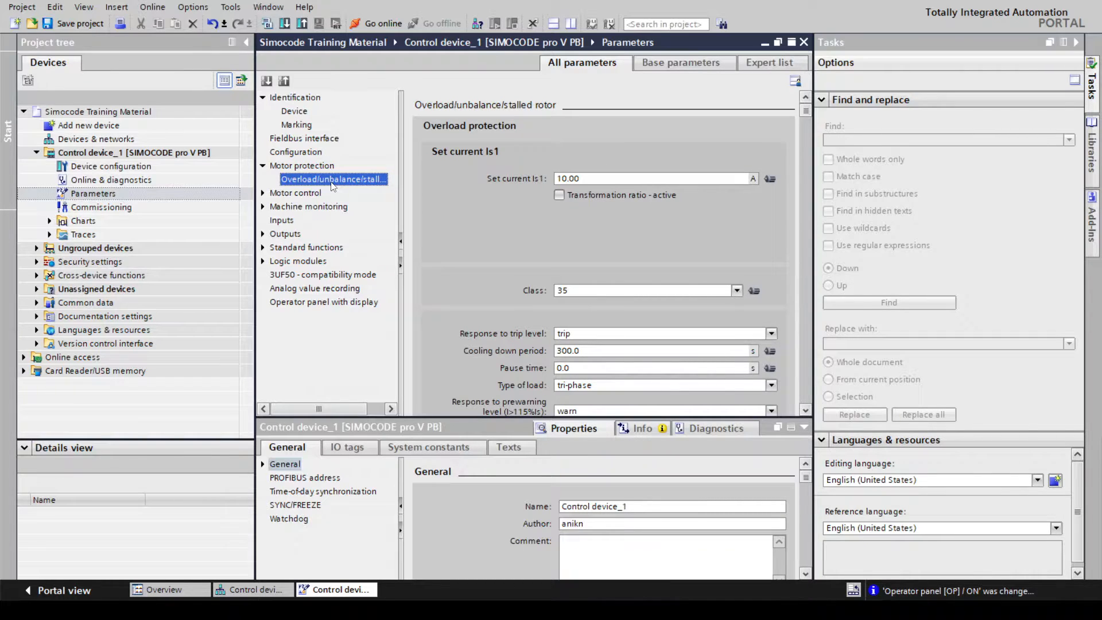
pyautogui.click(807, 410)
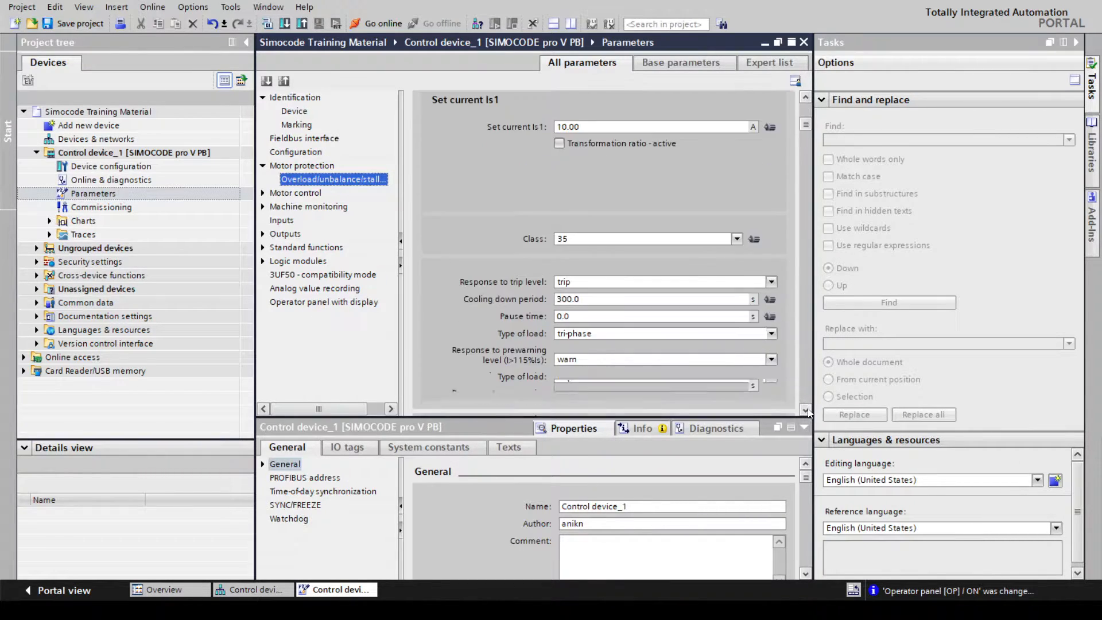
pyautogui.click(807, 97)
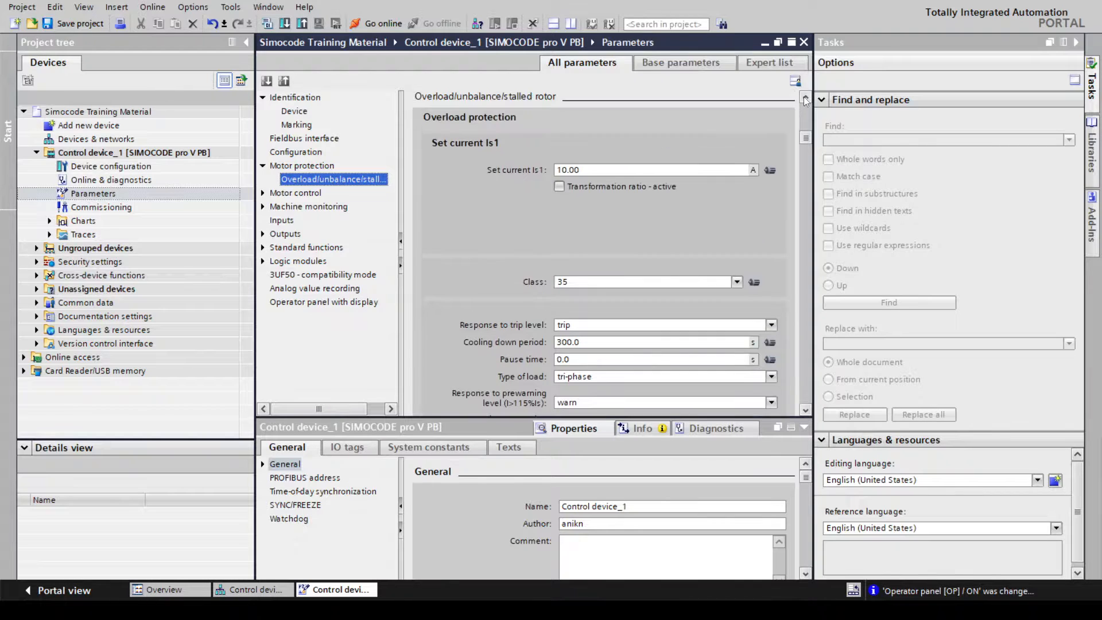
# Open the Motor control parameters and collapse the surrounding panes so the whole control station diagram fits.
pyautogui.click(806, 410)
pyautogui.click(263, 194)
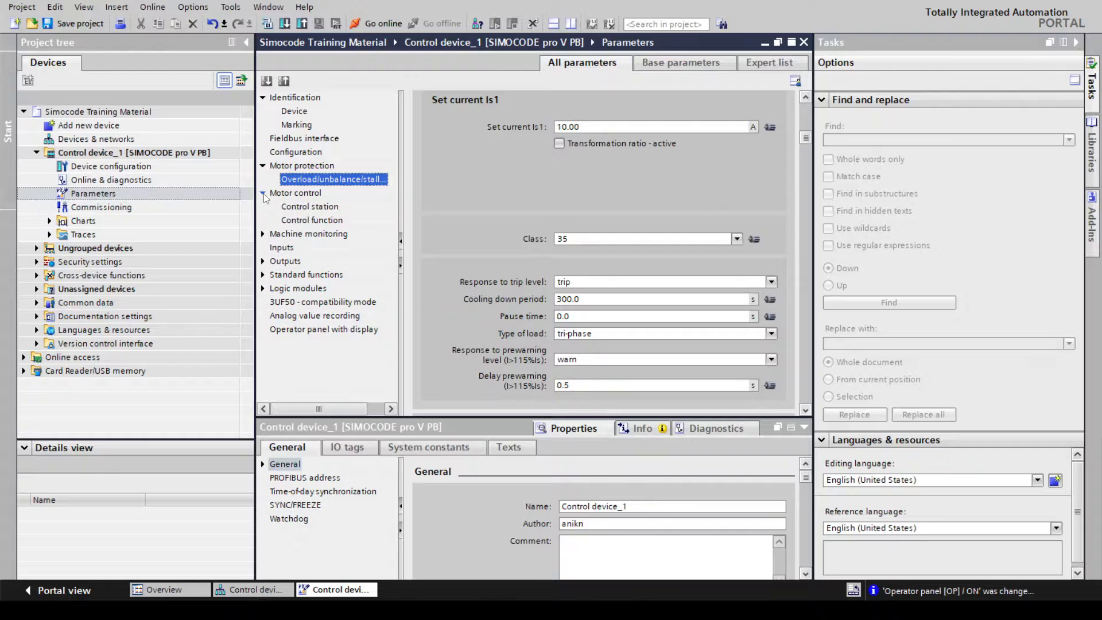
pyautogui.click(294, 193)
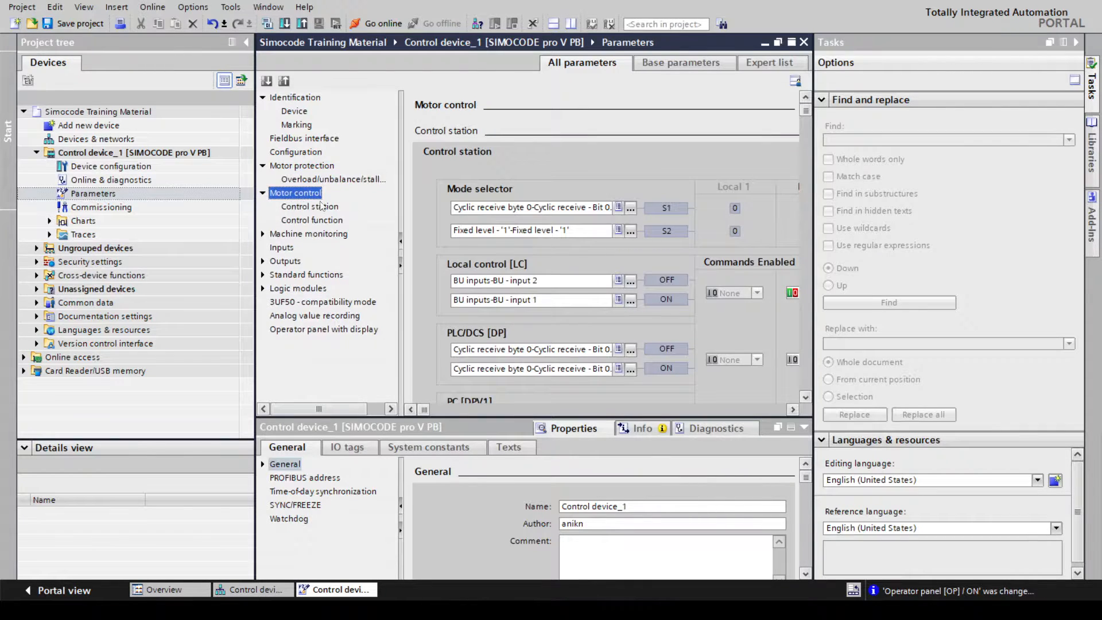
pyautogui.scroll(-3, 556, 263)
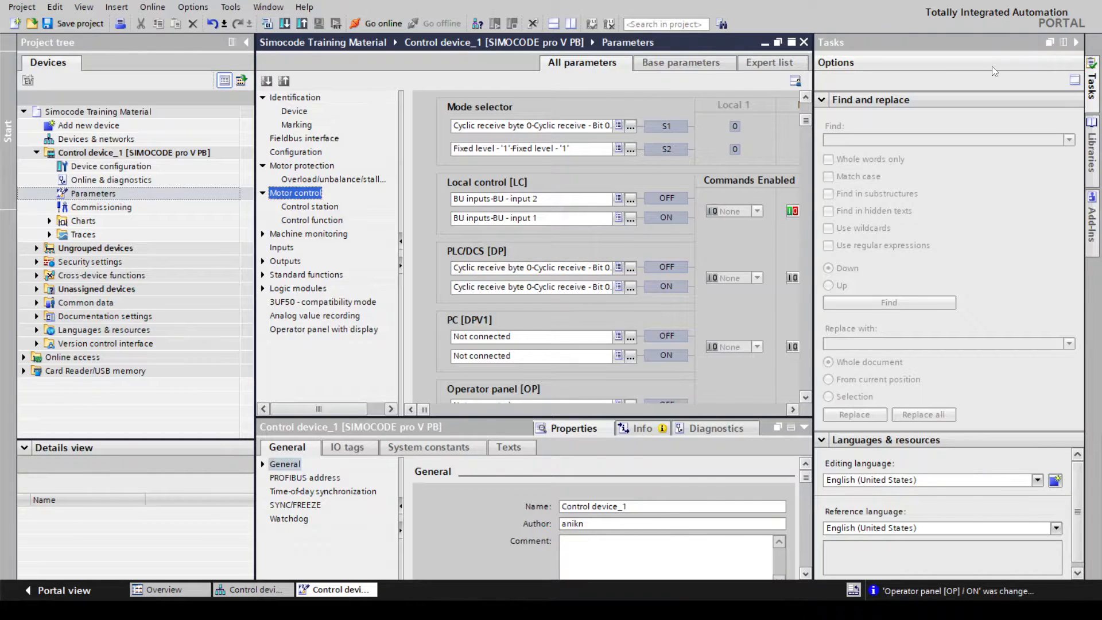
pyautogui.click(1076, 43)
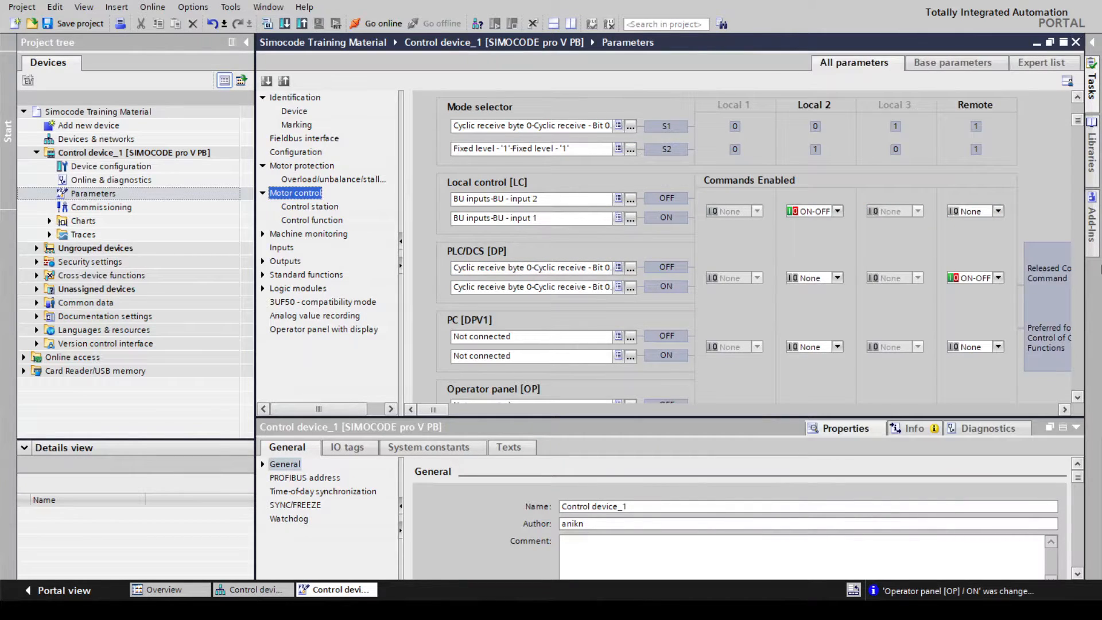
pyautogui.click(1080, 428)
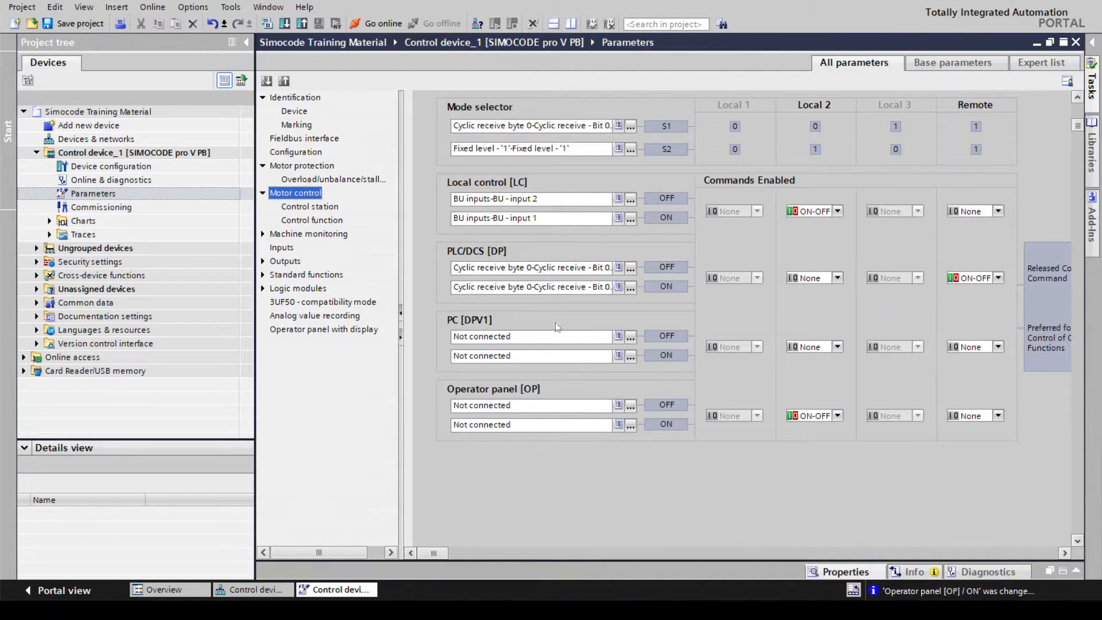
pyautogui.click(246, 42)
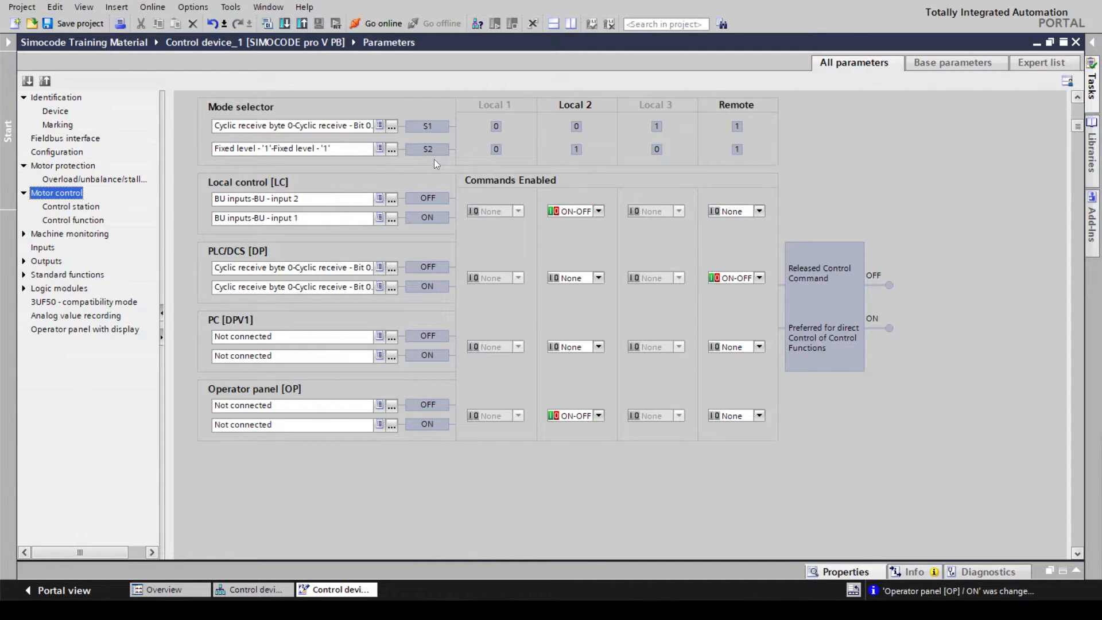
# Review the wiring elements offered for mode selector inputs S1 and S2 and read the S1 description.
pyautogui.click(391, 126)
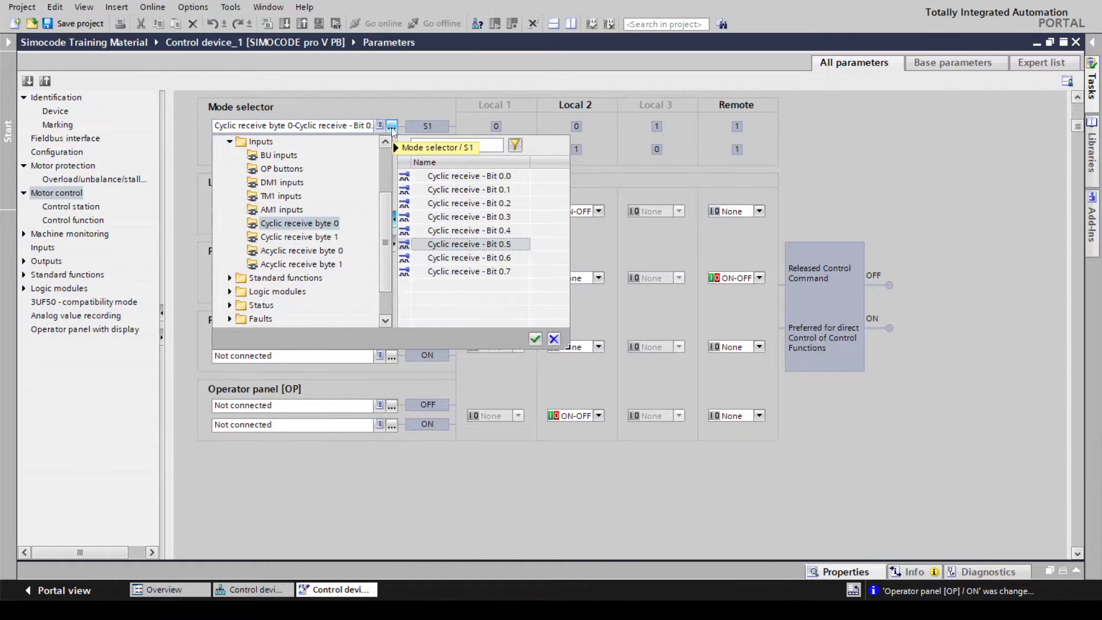
pyautogui.click(391, 127)
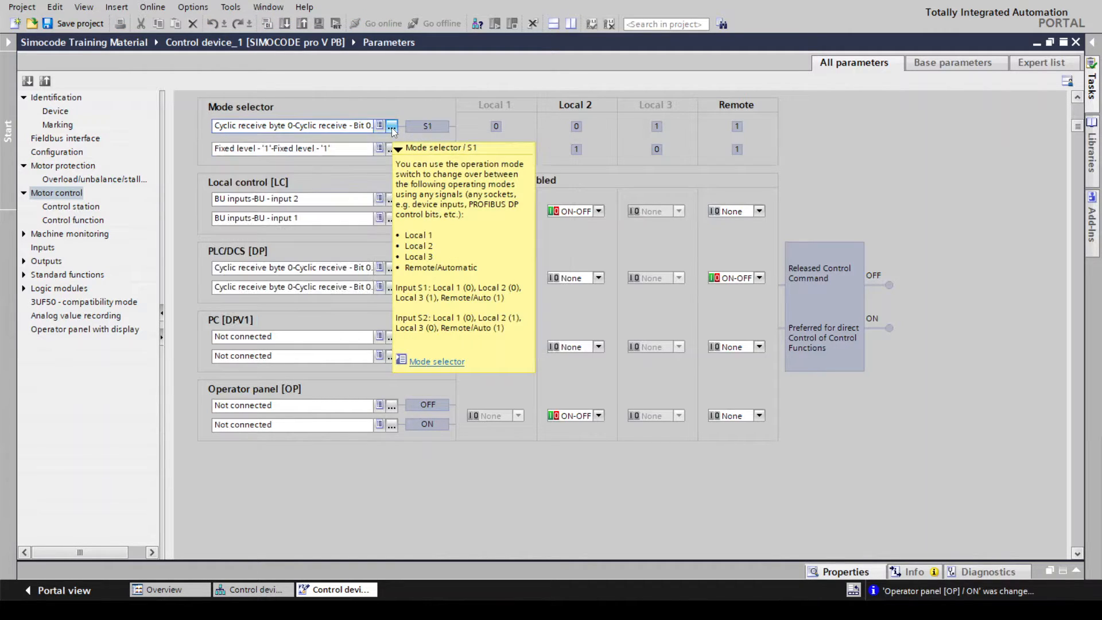
pyautogui.click(391, 127)
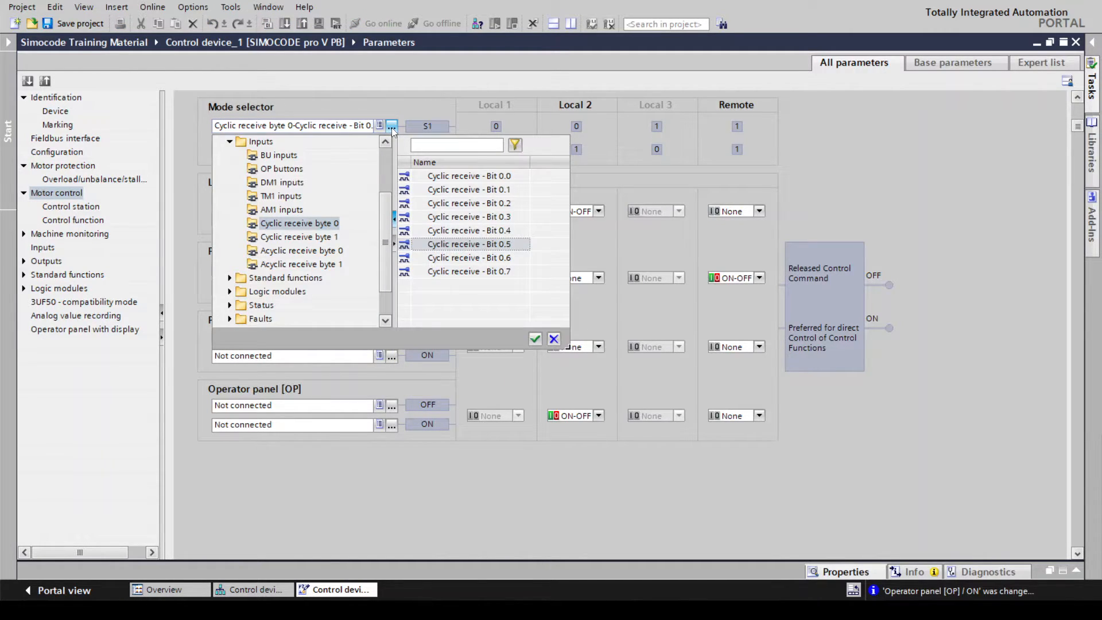
pyautogui.click(391, 127)
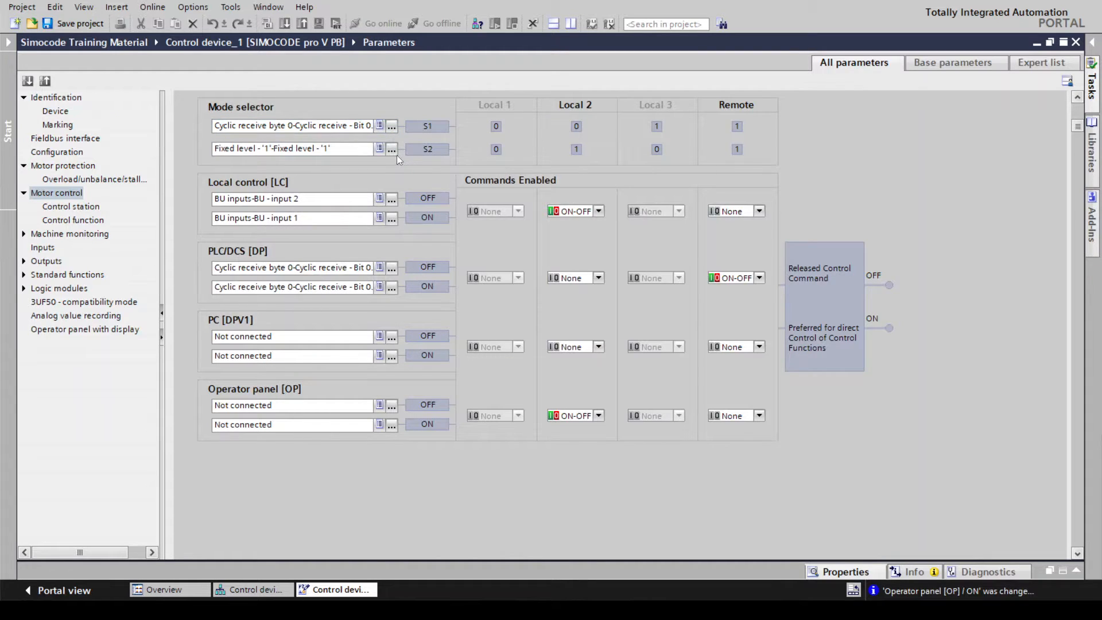
pyautogui.click(395, 153)
pyautogui.click(395, 152)
# Try the ON and OFF options for Local control commands in Local 2 mode, then set them back to ON-OFF.
pyautogui.click(598, 213)
pyautogui.click(590, 237)
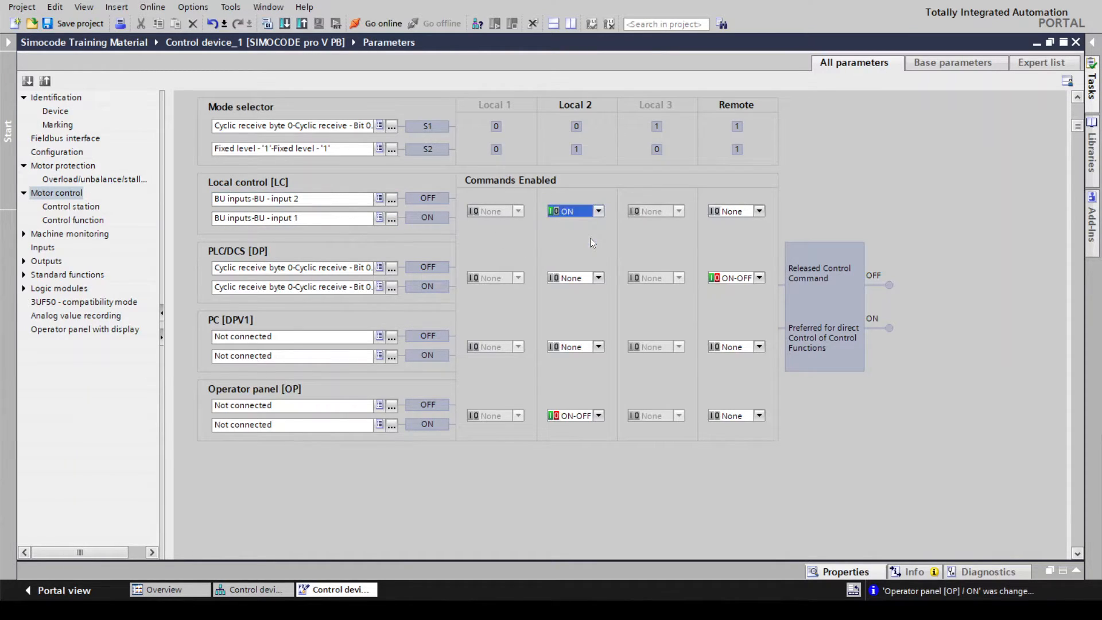
pyautogui.click(599, 212)
pyautogui.click(587, 253)
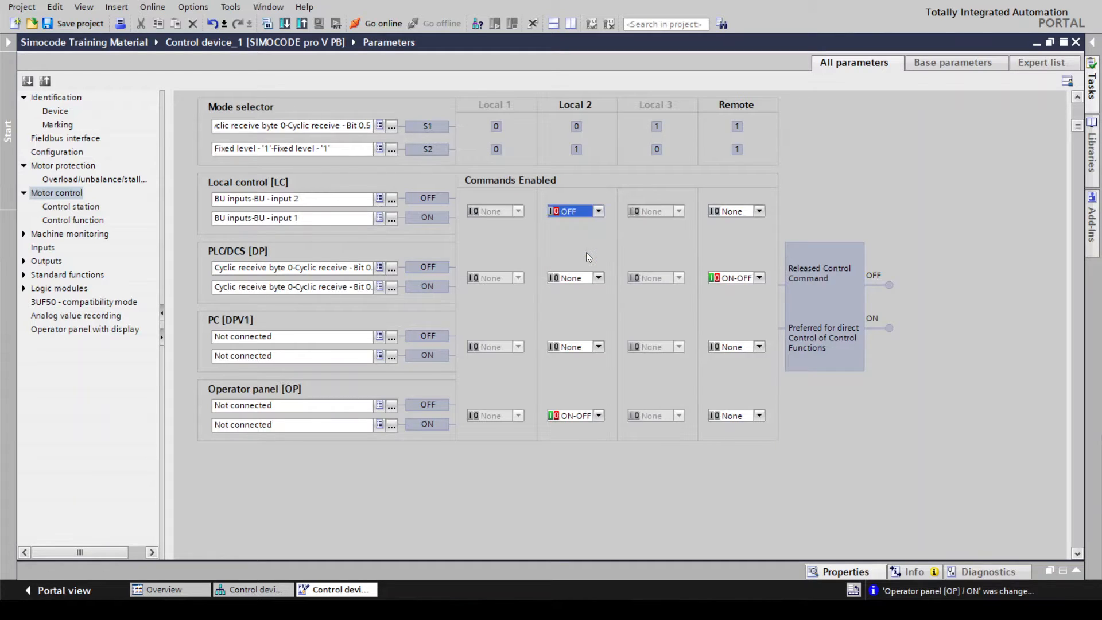
pyautogui.click(599, 211)
pyautogui.click(591, 264)
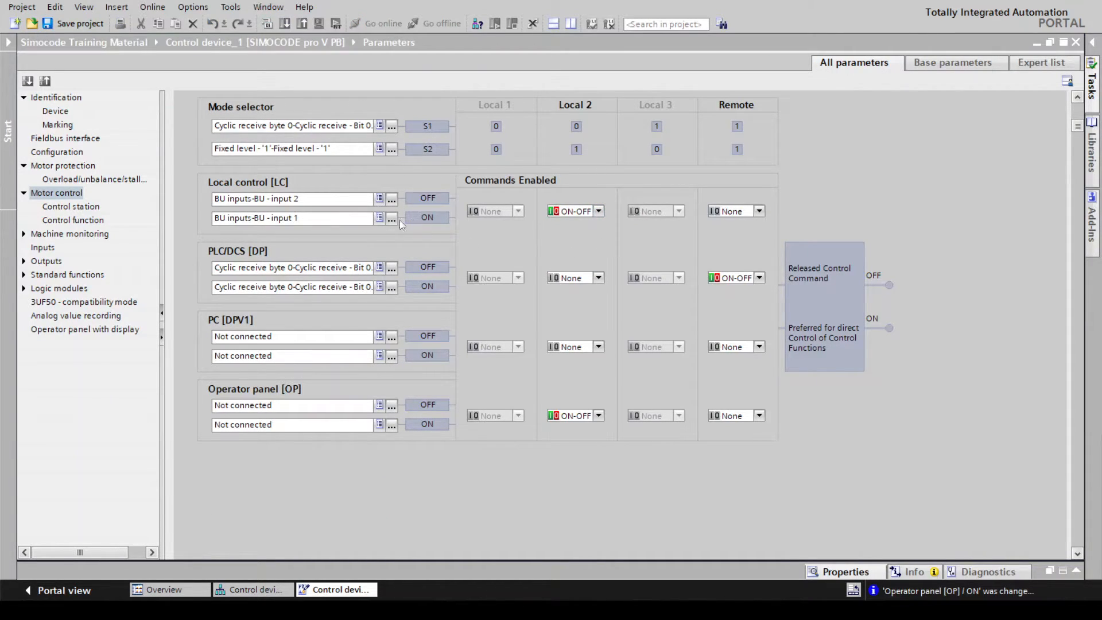
# Wire the Local control OFF command to BU - input 1 and the ON command to BU - input 2.
pyautogui.click(391, 200)
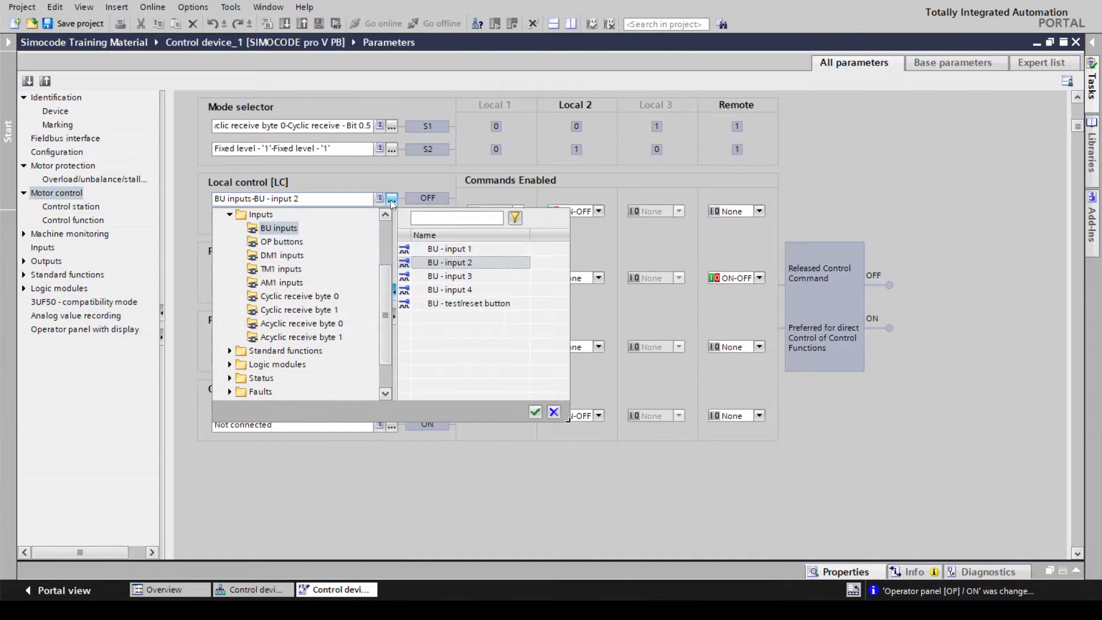
pyautogui.doubleClick(450, 249)
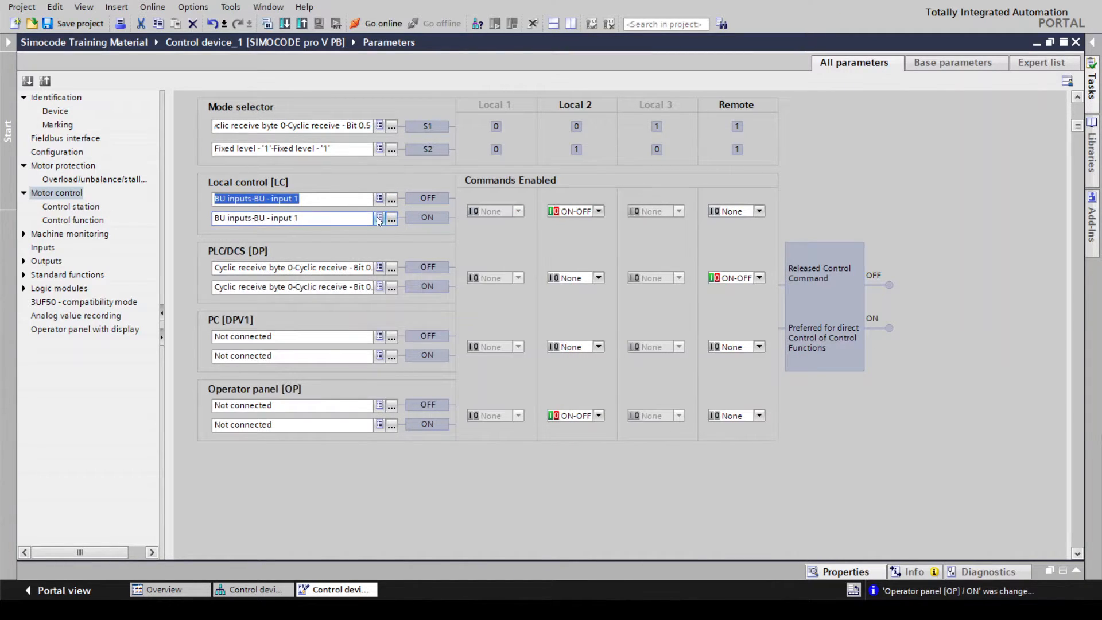
pyautogui.click(391, 219)
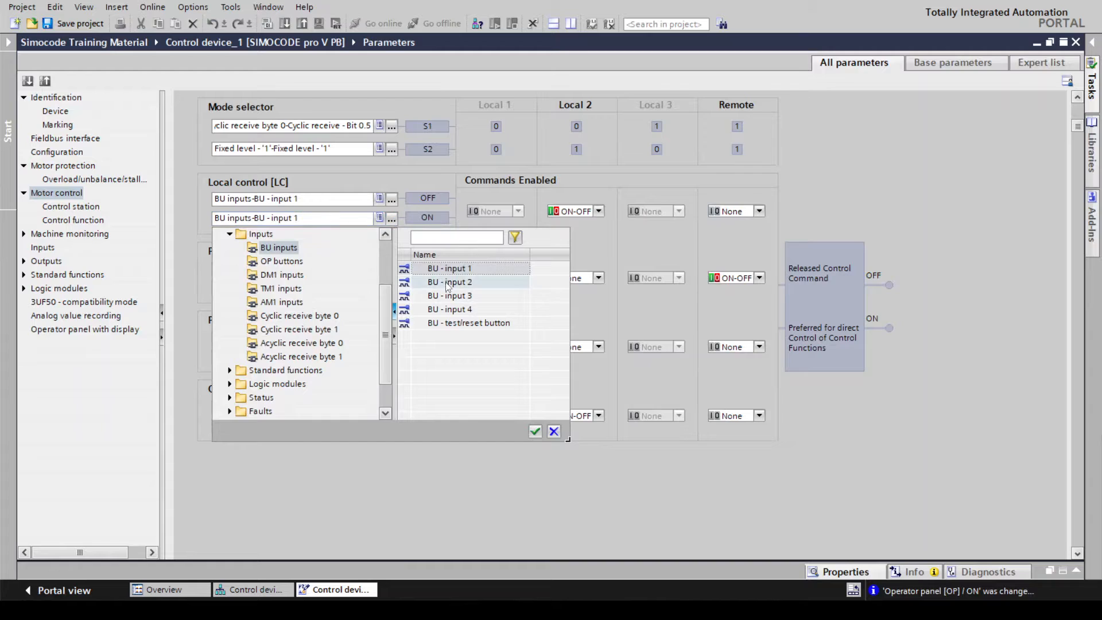
pyautogui.doubleClick(447, 283)
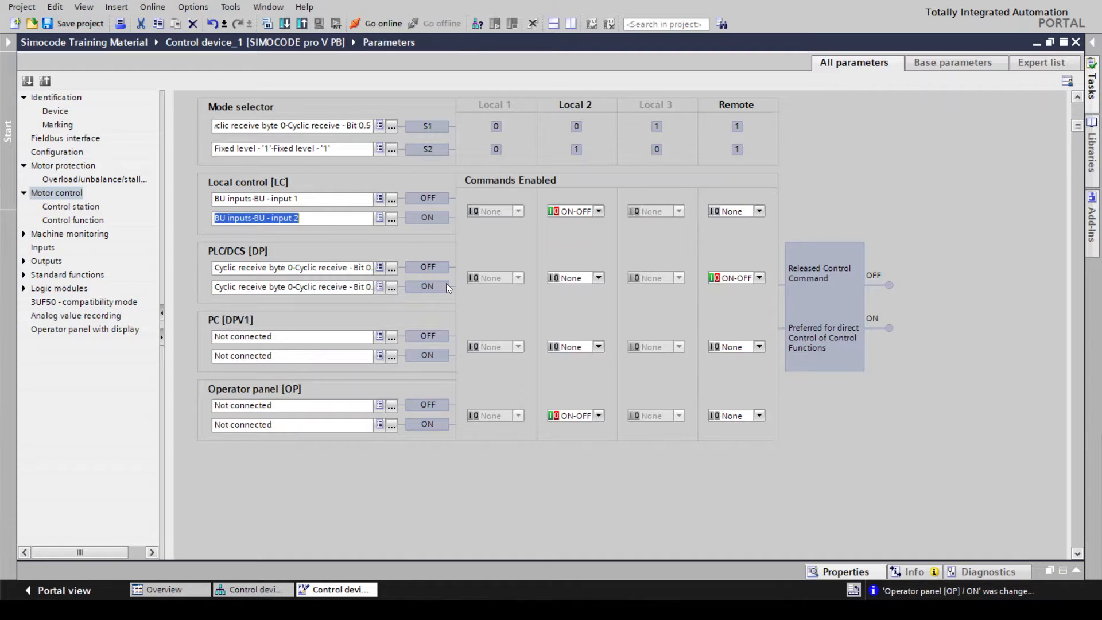
# Read the description of the Local control OFF command and check the wiring of its OFF and ON inputs.
pyautogui.click(392, 199)
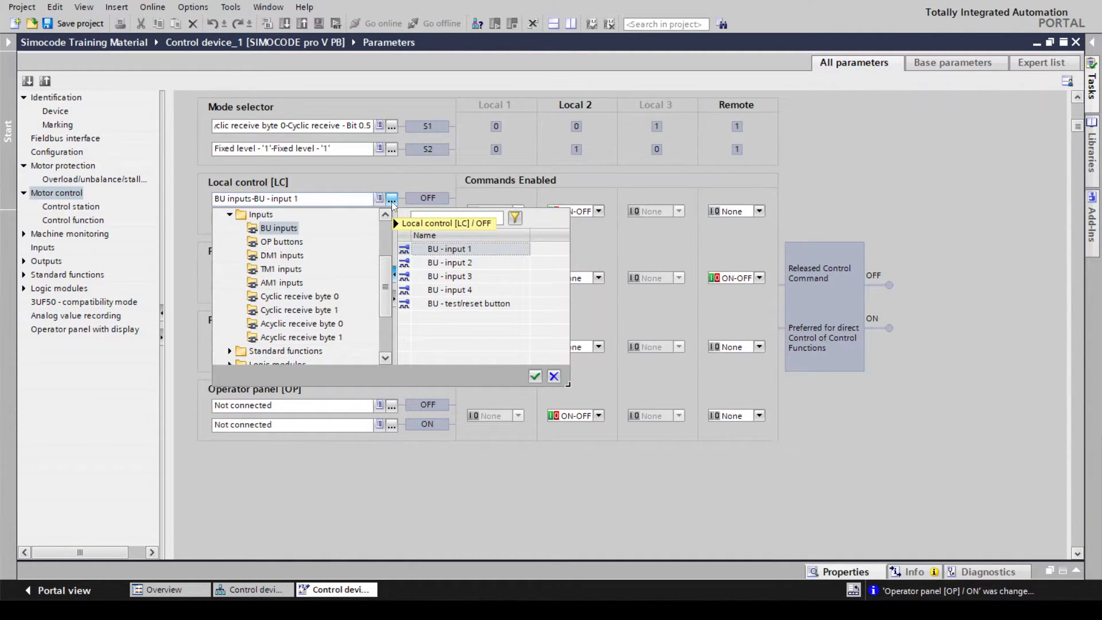
pyautogui.moveTo(392, 201)
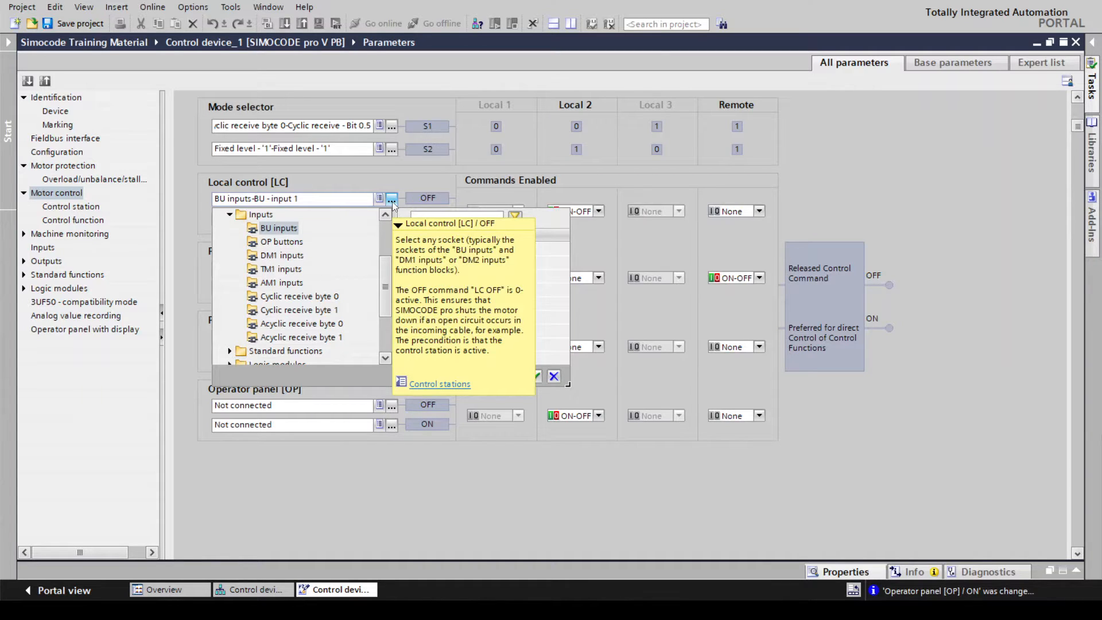
pyautogui.click(391, 201)
pyautogui.click(391, 202)
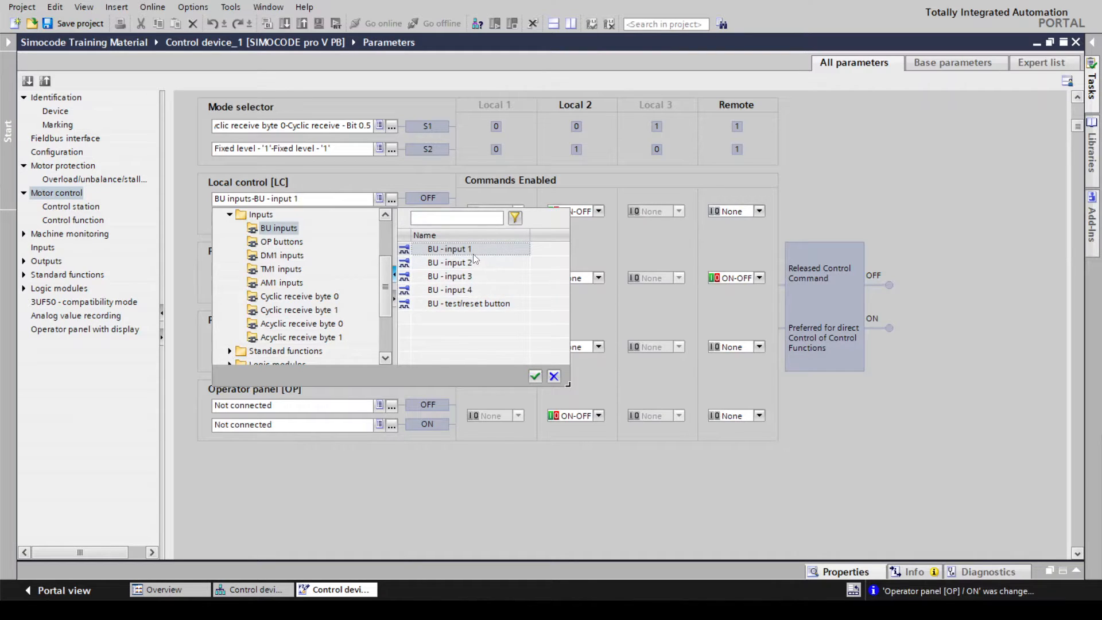
pyautogui.doubleClick(475, 258)
pyautogui.click(388, 219)
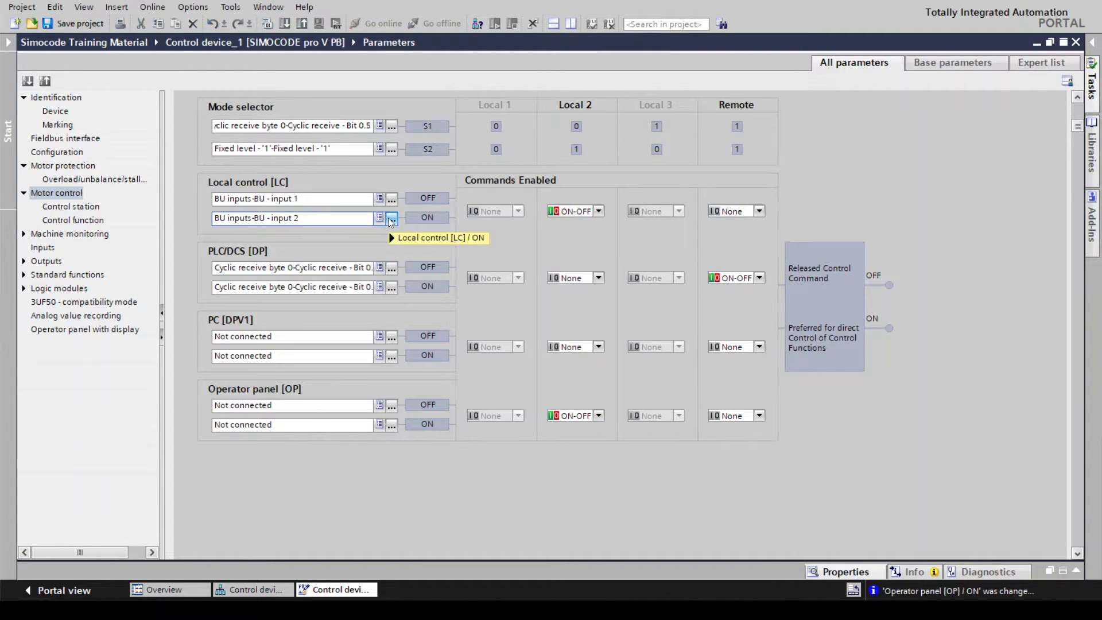
pyautogui.click(501, 213)
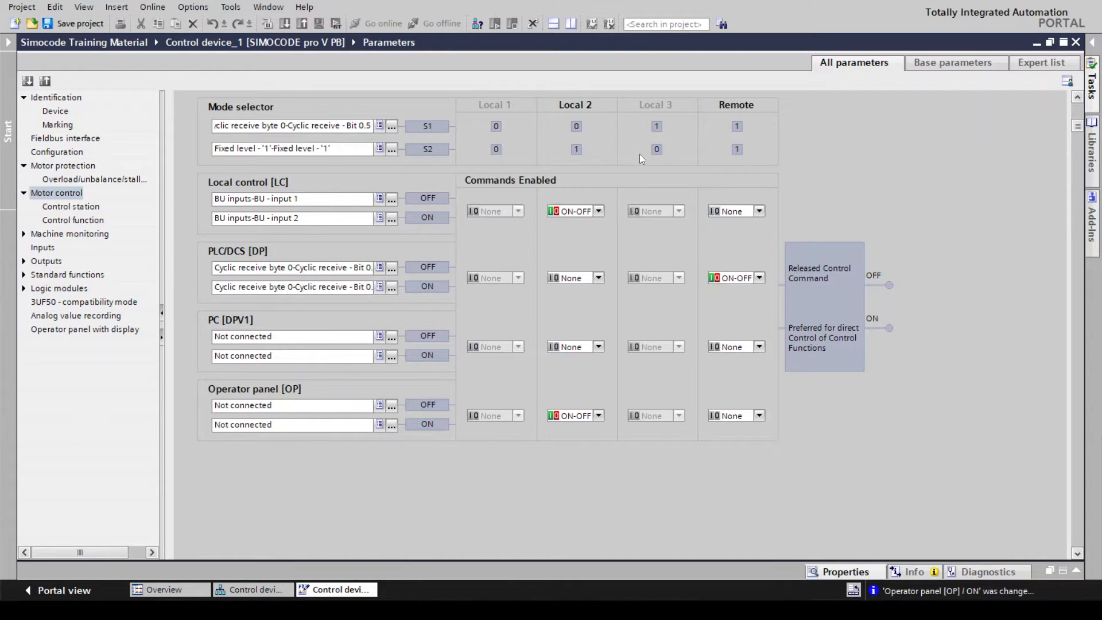
# Assign Cyclic receive - Bit 0.5 to mode selector S1, and Bits 0.0 and 0.1 to PLC/DCS OFF and ON.
pyautogui.click(392, 127)
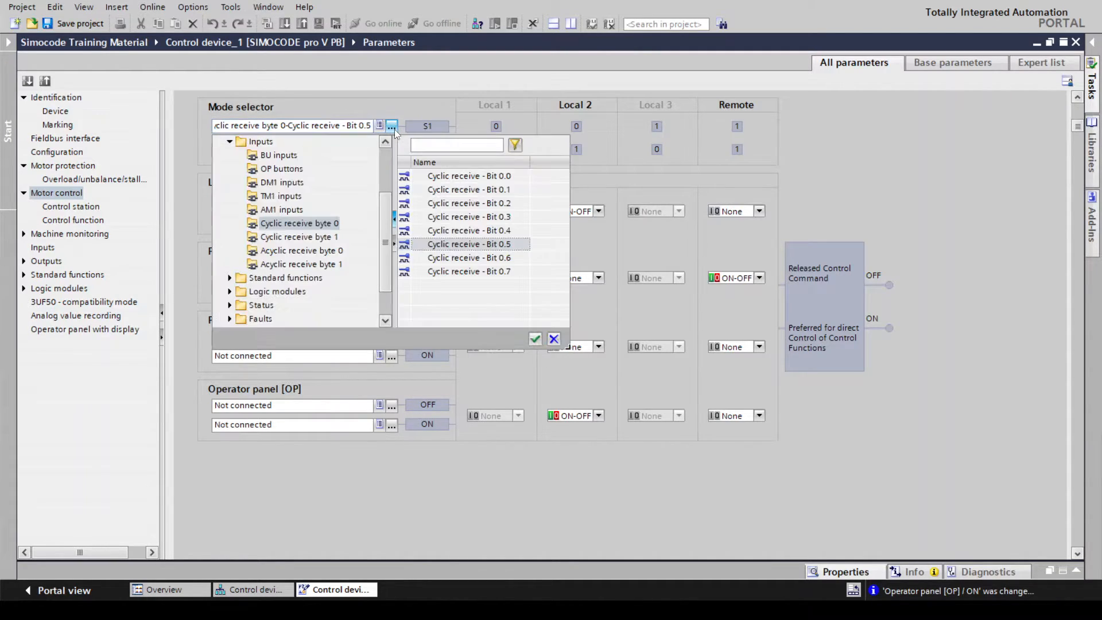
pyautogui.doubleClick(465, 246)
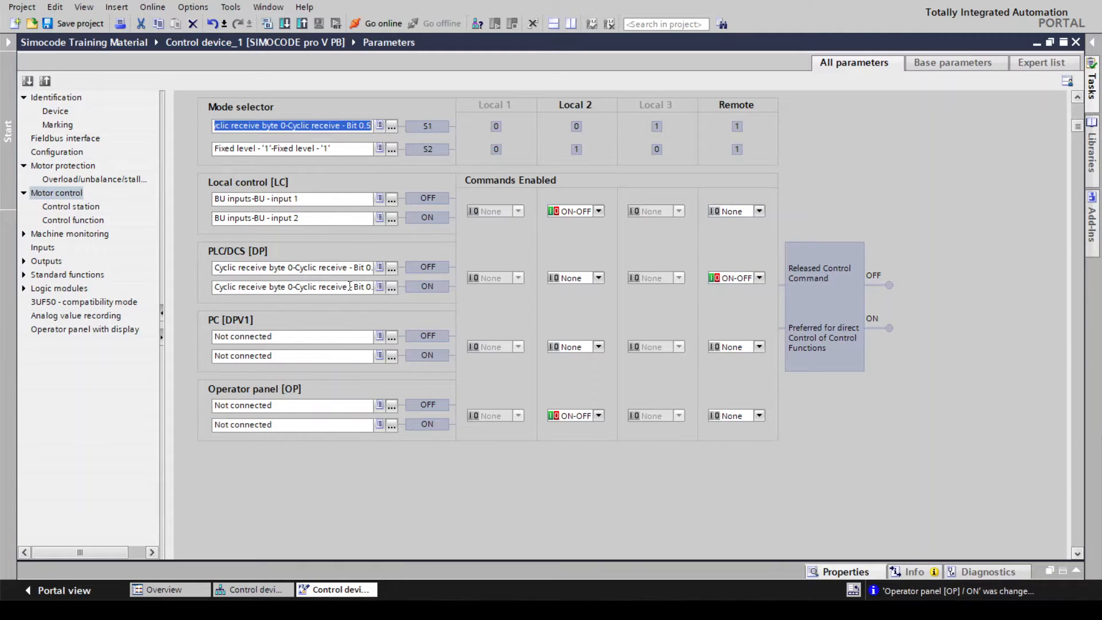
pyautogui.click(391, 269)
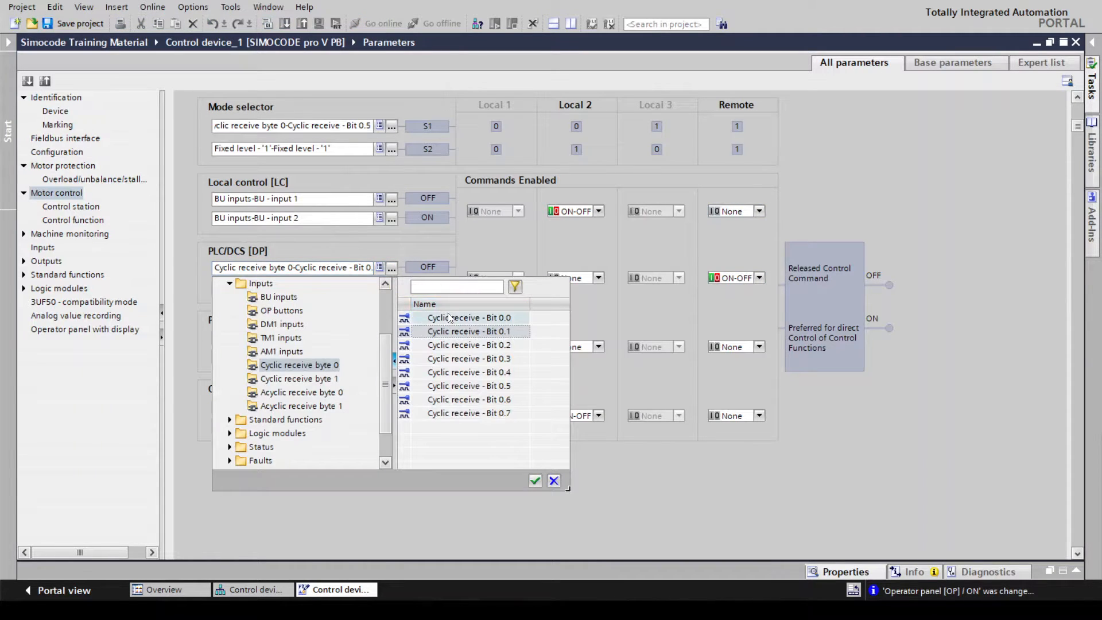
pyautogui.doubleClick(450, 317)
pyautogui.click(391, 287)
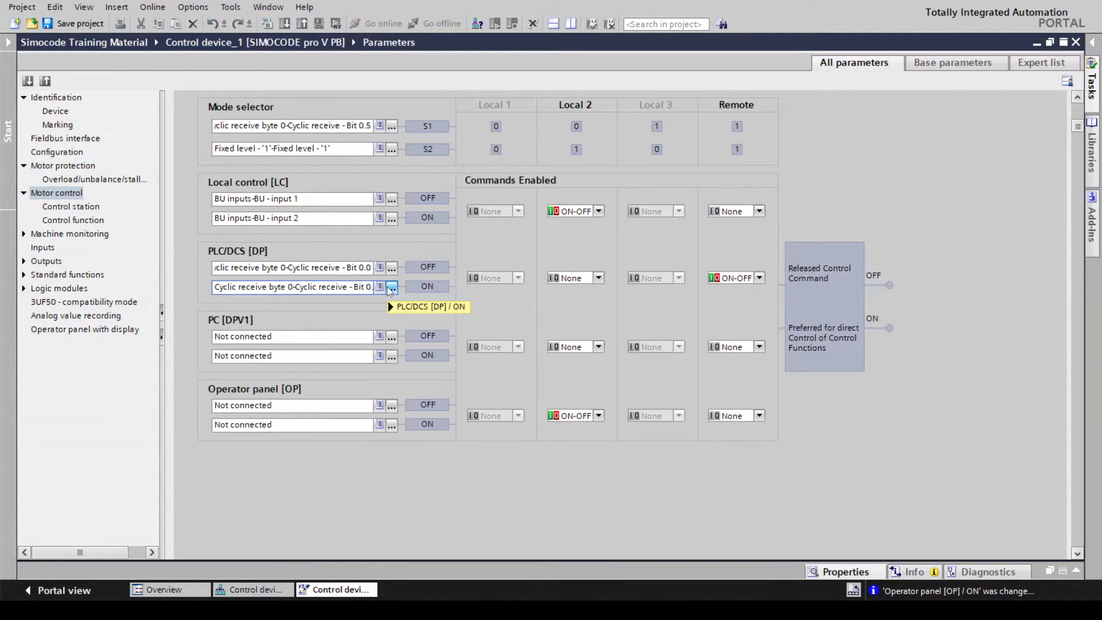
pyautogui.doubleClick(457, 349)
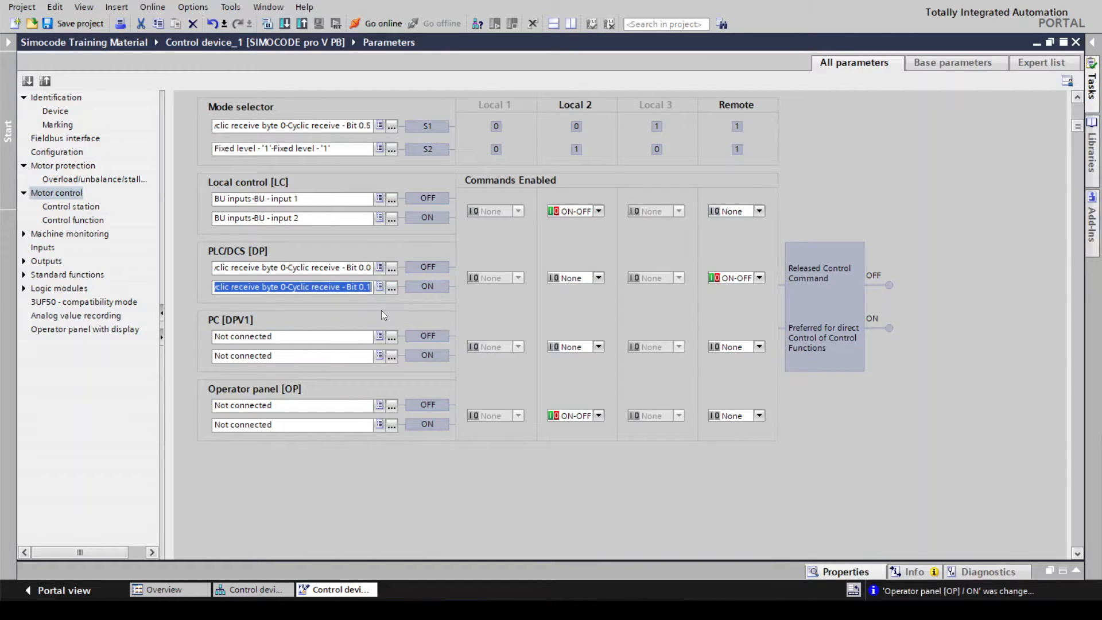
pyautogui.click(729, 309)
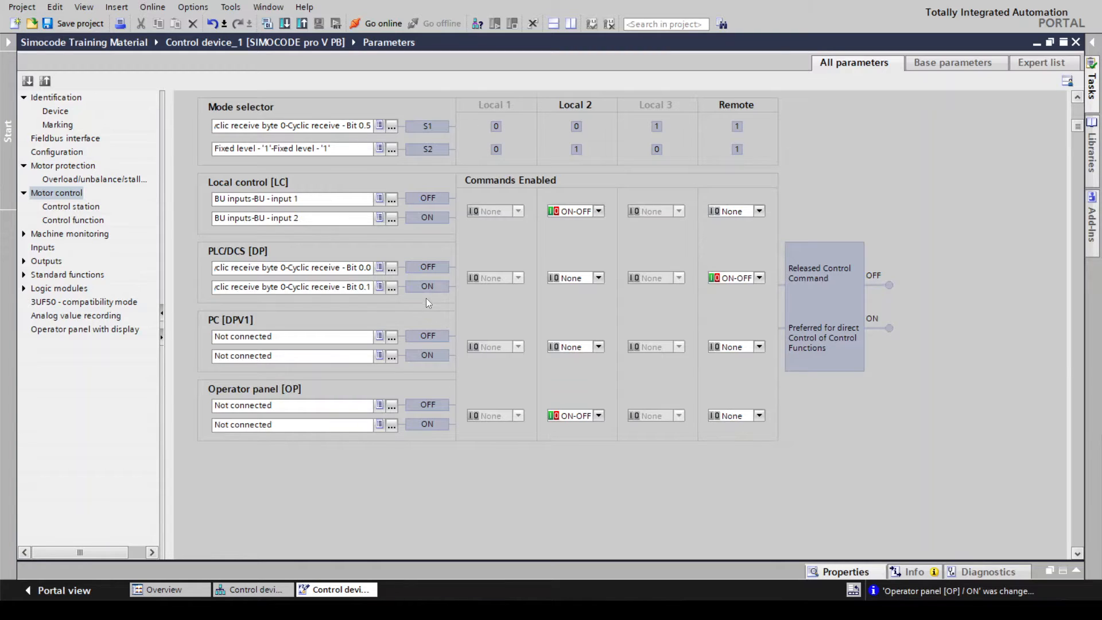
# Try other enabled-command options for PLC/DCS in Remote mode, then set it back to ON-OFF.
pyautogui.click(759, 279)
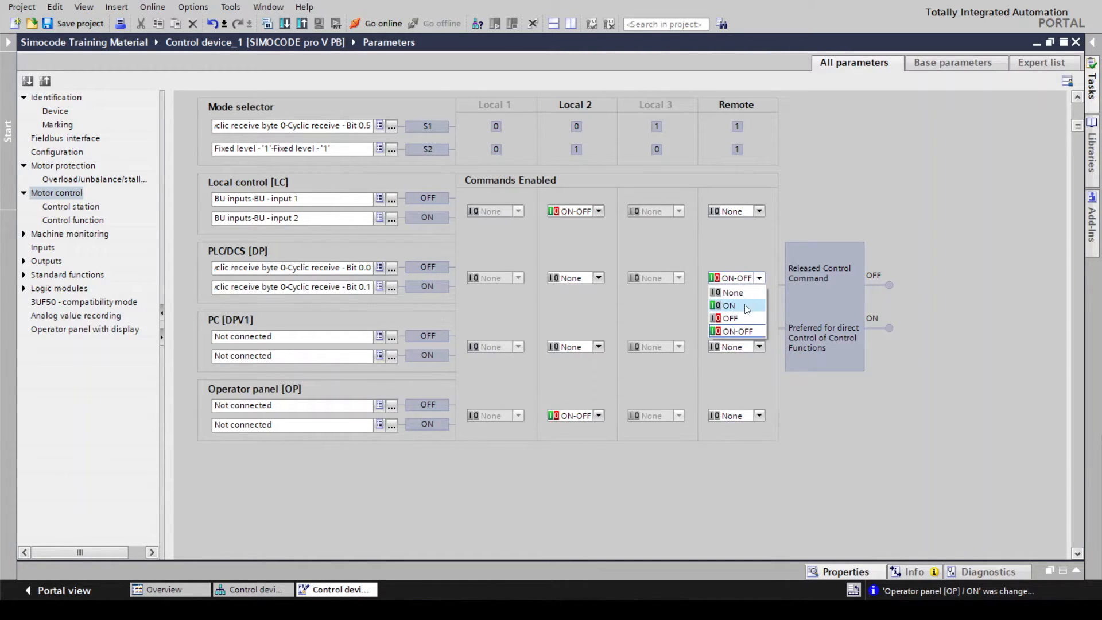
pyautogui.click(744, 306)
pyautogui.click(759, 279)
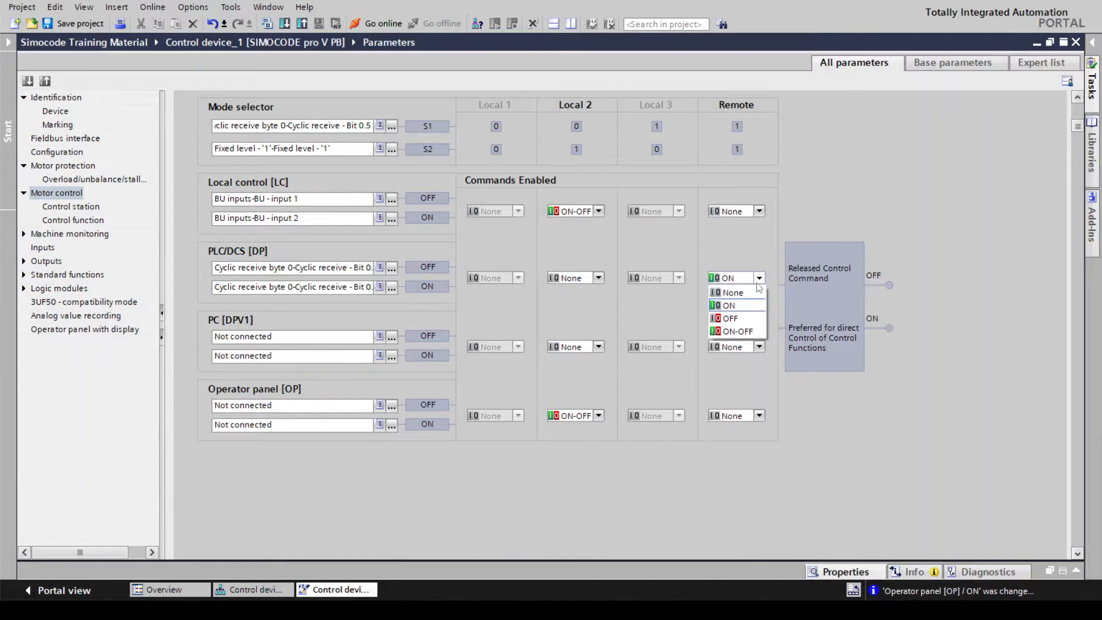
pyautogui.click(749, 315)
pyautogui.click(758, 280)
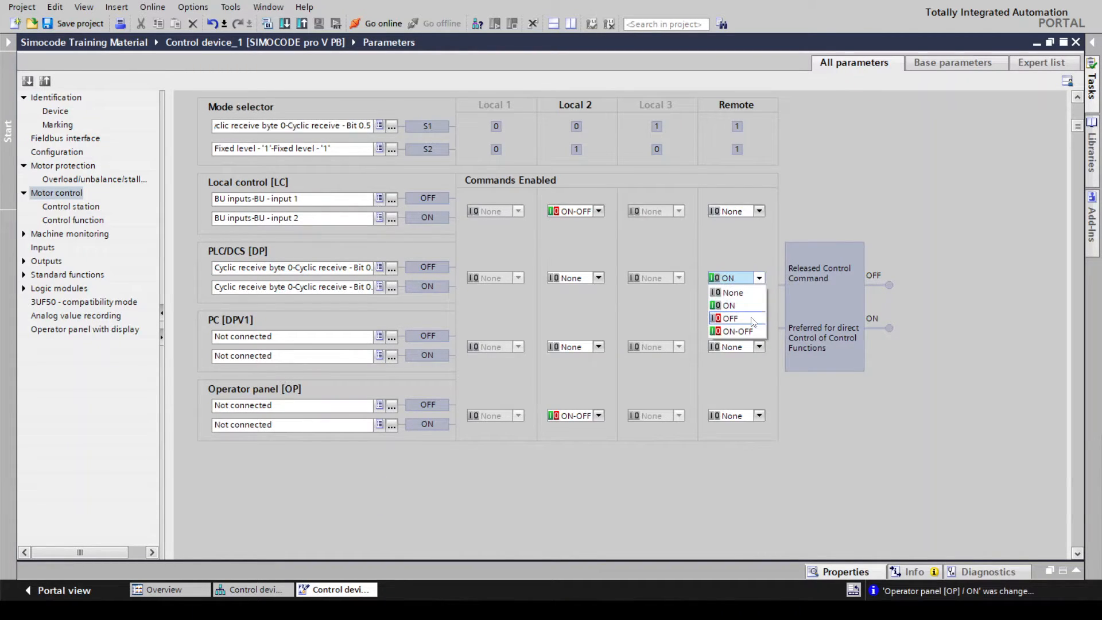
pyautogui.click(750, 331)
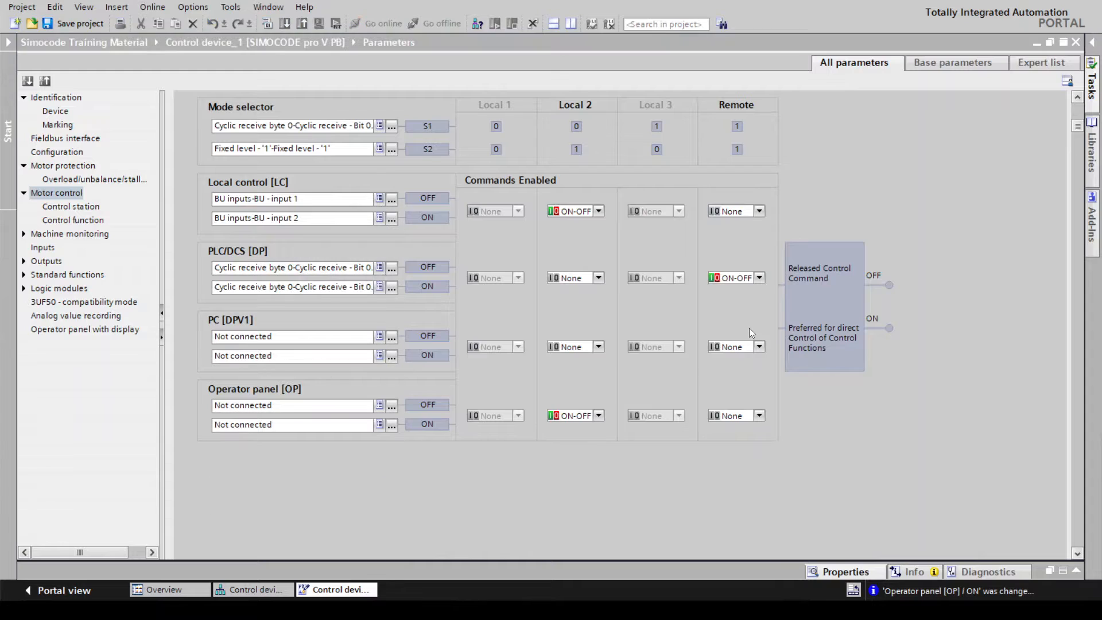
# Wire the Operator panel OFF command to Control station - ON> (Enabled control command).
pyautogui.click(391, 404)
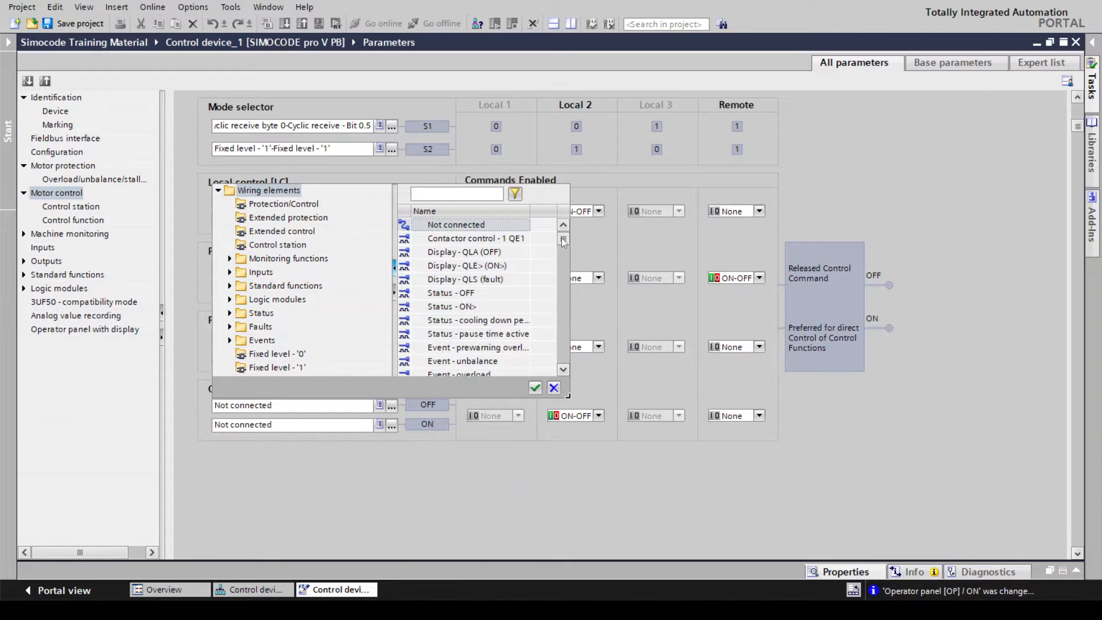
pyautogui.moveTo(561, 237)
pyautogui.mouseDown()
pyautogui.moveTo(550, 367)
pyautogui.moveTo(549, 238)
pyautogui.mouseUp()
pyautogui.click(230, 299)
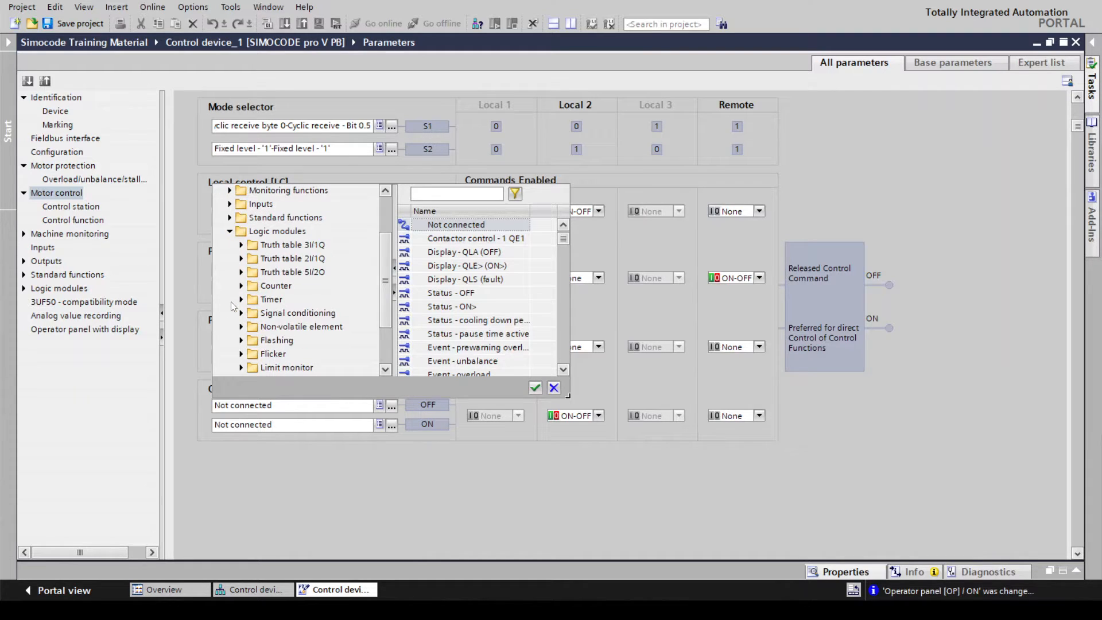
pyautogui.click(230, 231)
pyautogui.click(231, 259)
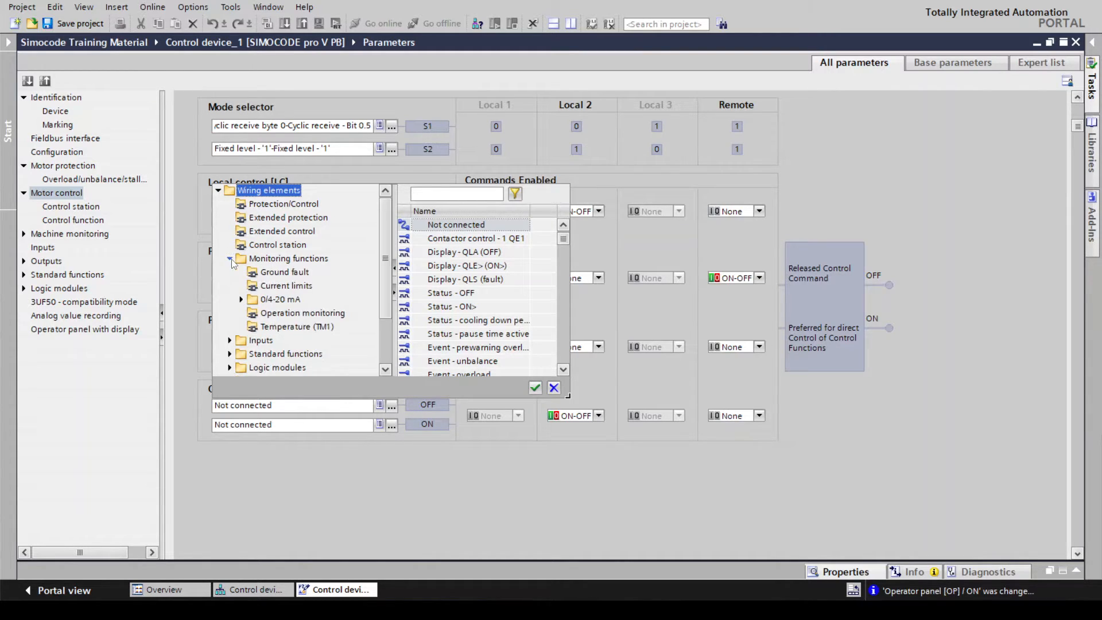
pyautogui.click(294, 314)
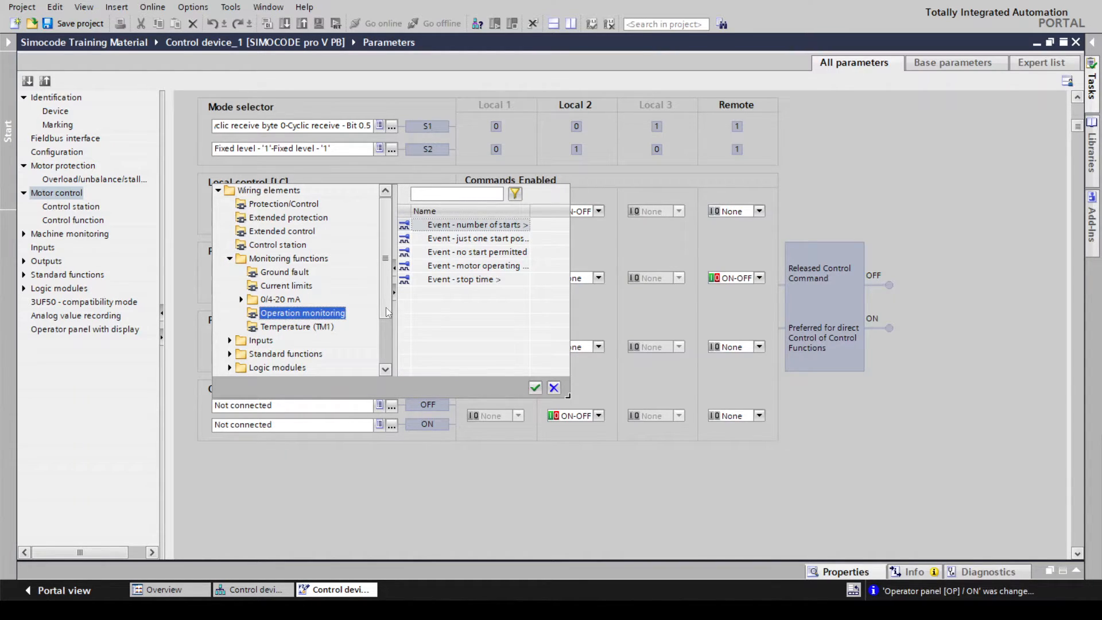
pyautogui.click(291, 247)
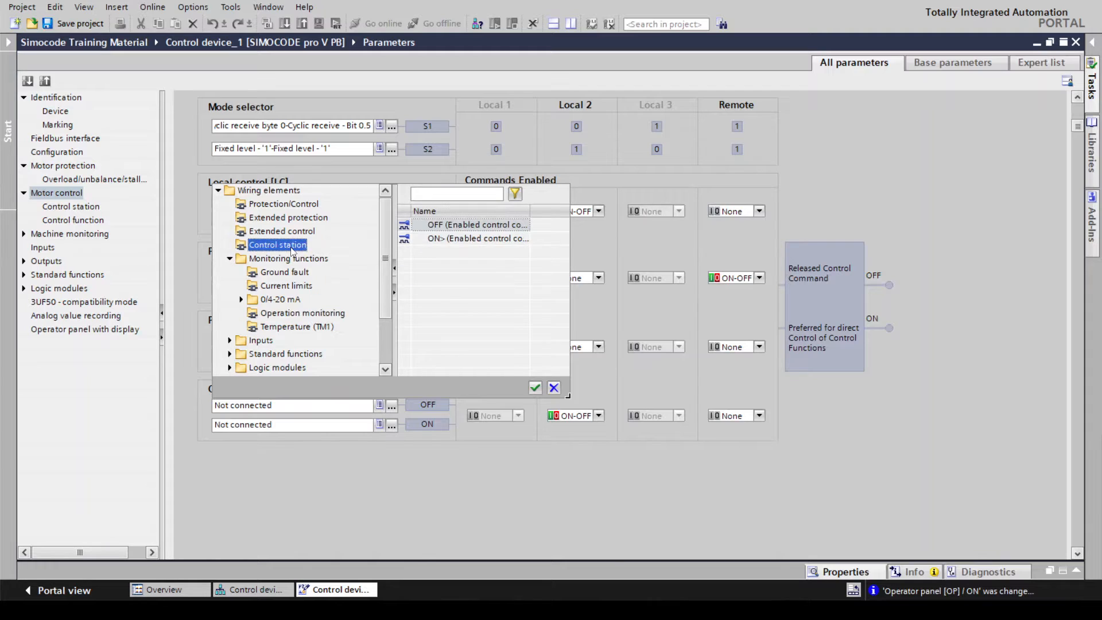
pyautogui.doubleClick(494, 238)
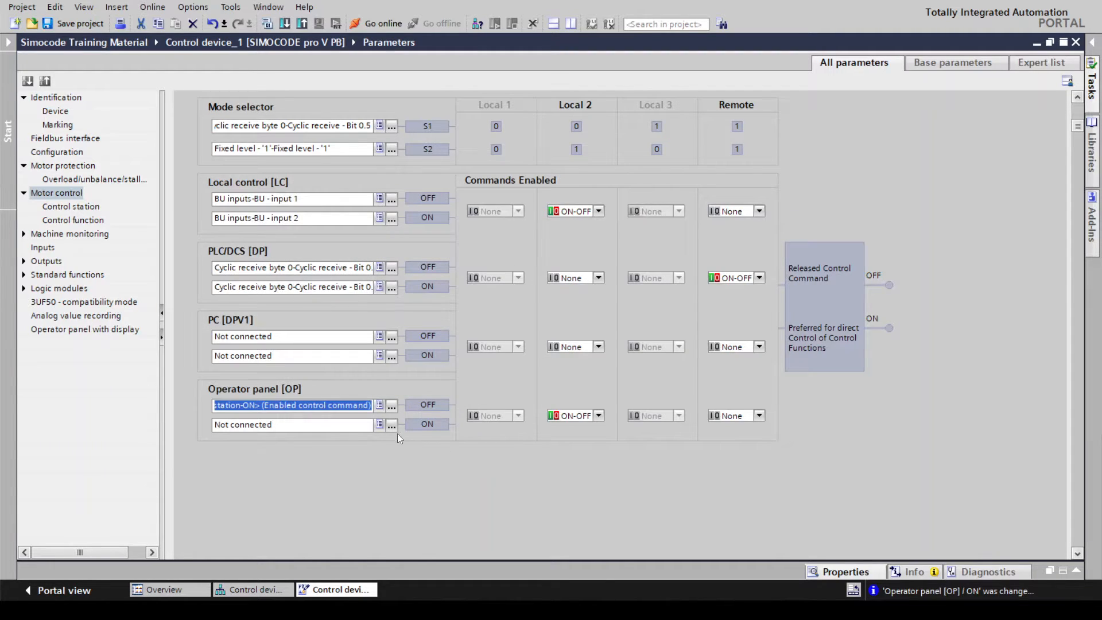
# Wire the Operator panel ON command to Control station - OFF (Enabled control command).
pyautogui.click(391, 426)
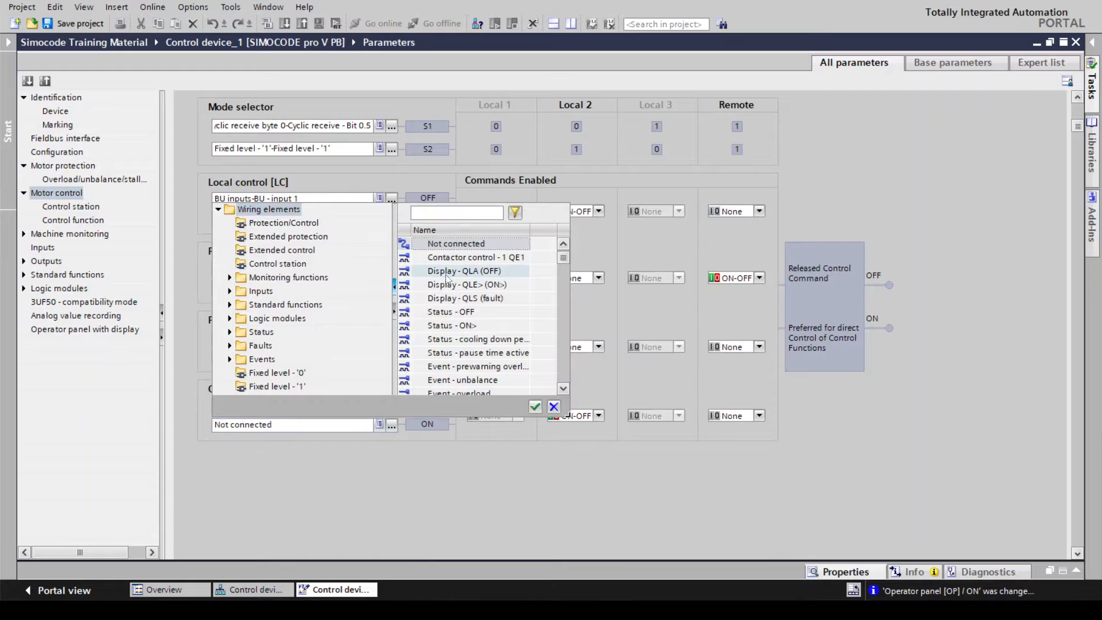
pyautogui.click(278, 263)
pyautogui.doubleClick(443, 245)
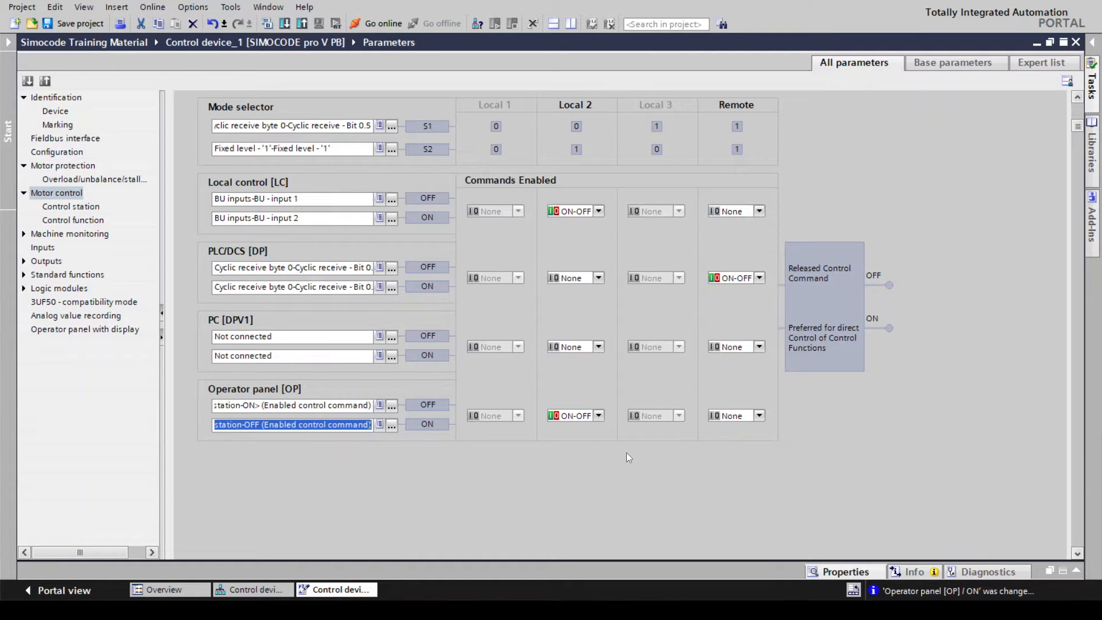
# Show the project tree and review the Control function's consumer load types and its OFF and ON control command wiring.
pyautogui.click(11, 50)
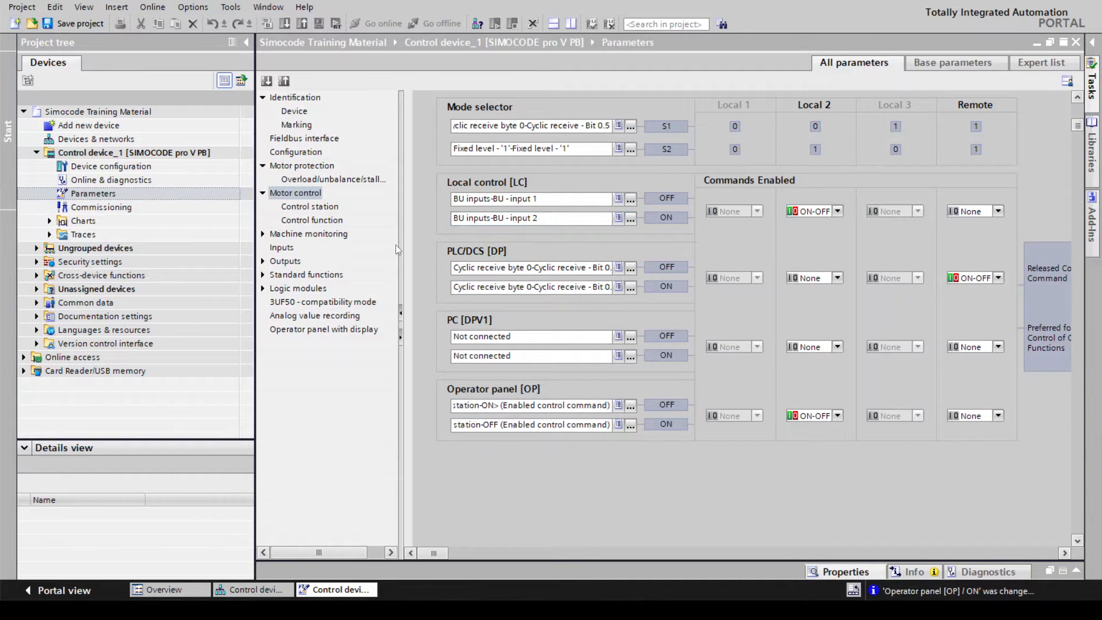
pyautogui.click(310, 213)
pyautogui.click(313, 222)
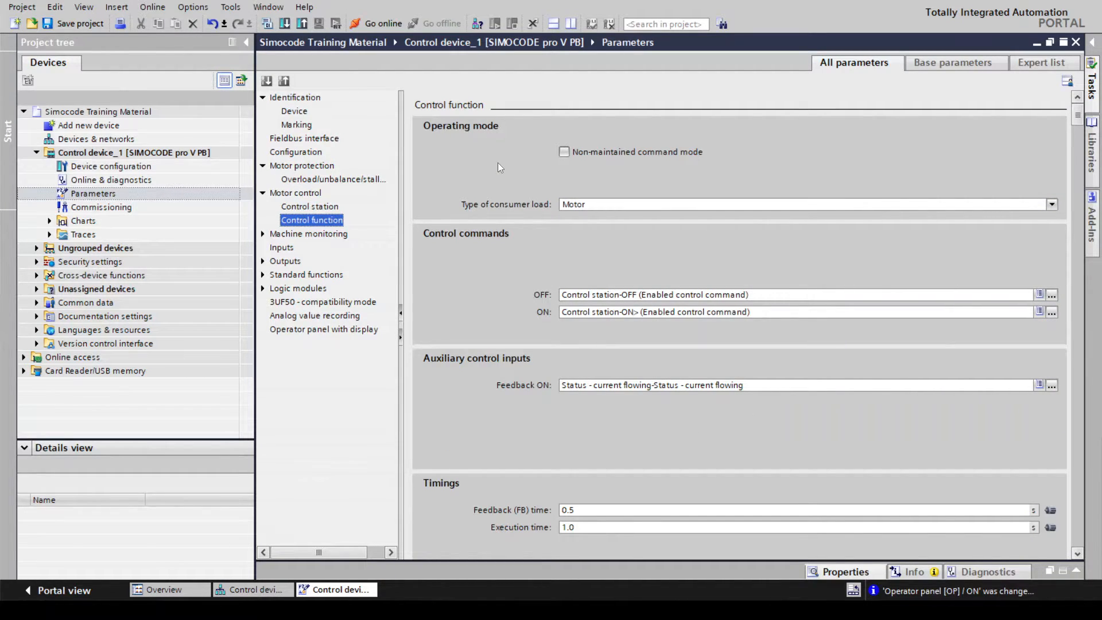
pyautogui.click(970, 212)
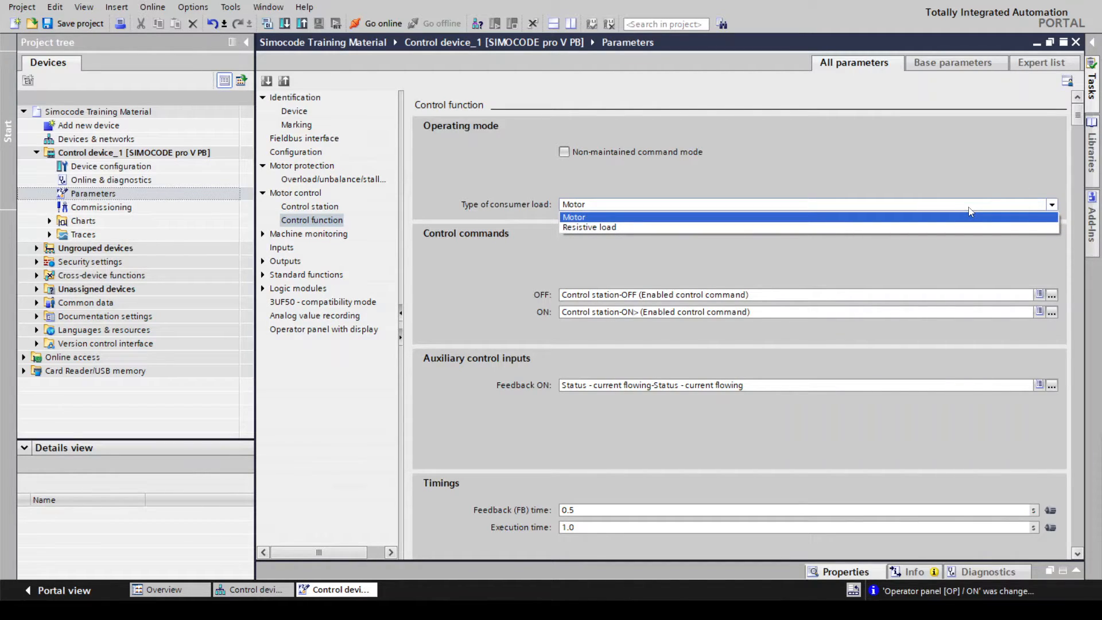
pyautogui.click(970, 211)
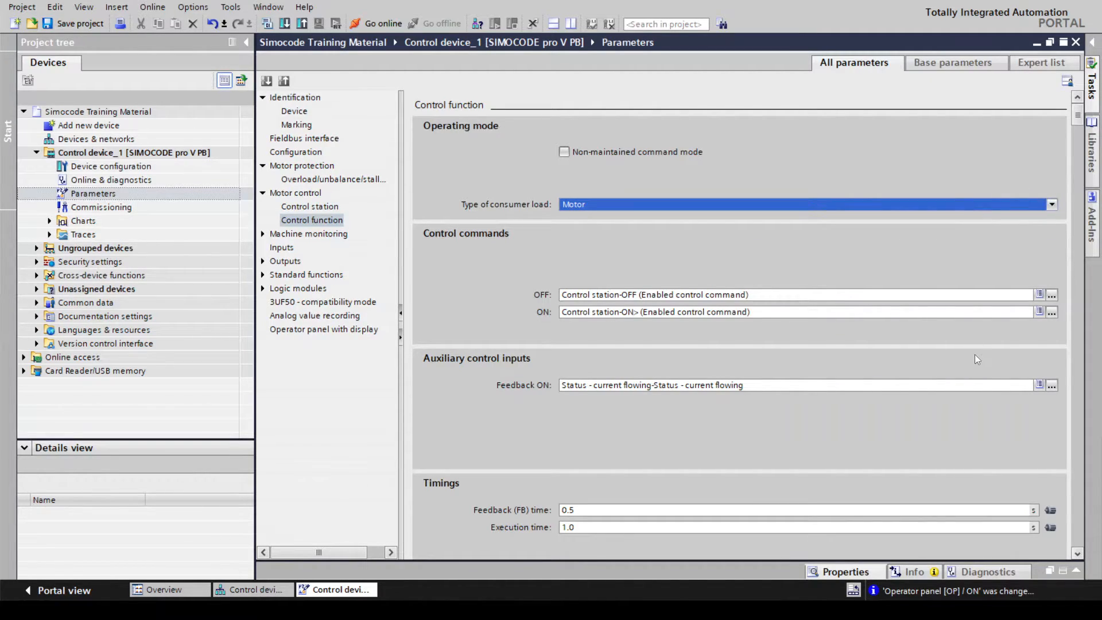
pyautogui.click(1051, 294)
pyautogui.click(1052, 294)
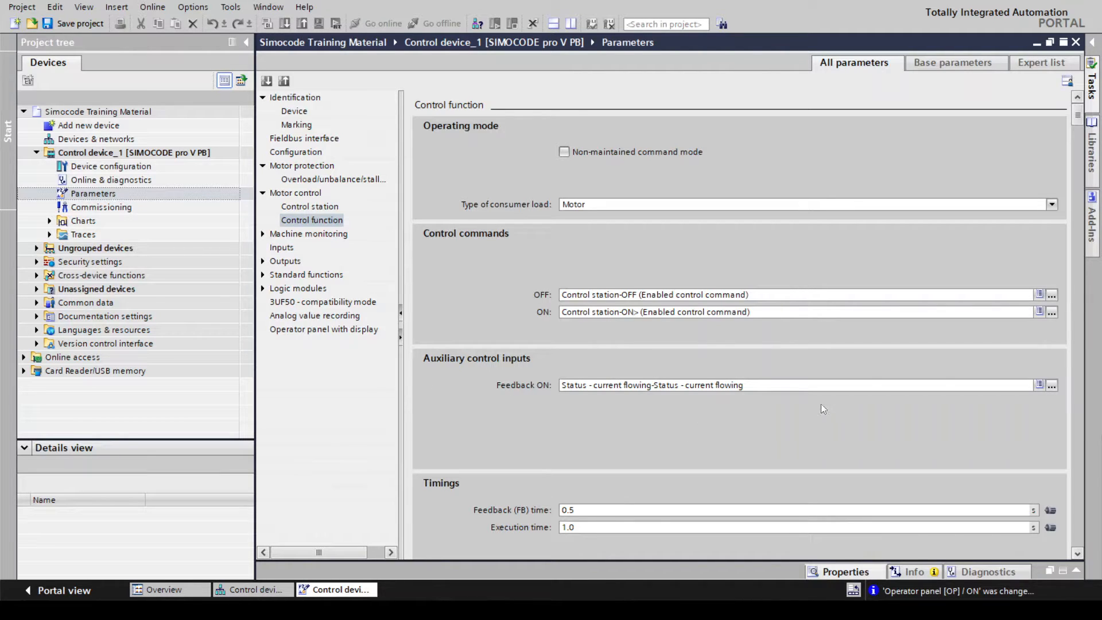
# Examine the Feedback ON source of the control function, the feedback time description and the execution time's allowed range.
pyautogui.click(1053, 387)
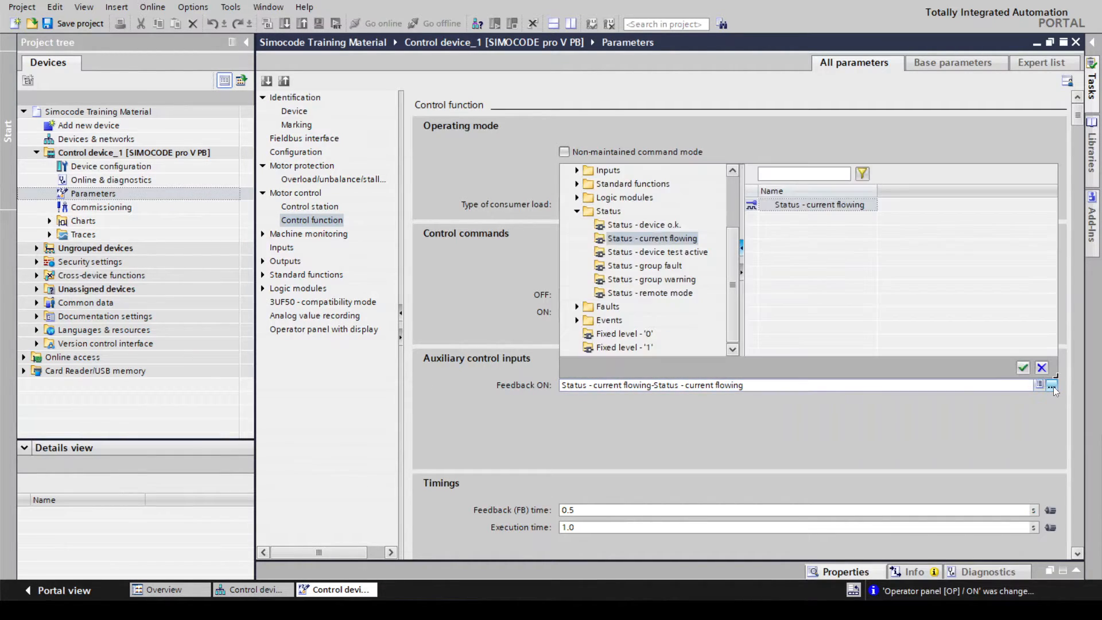
pyautogui.click(1053, 387)
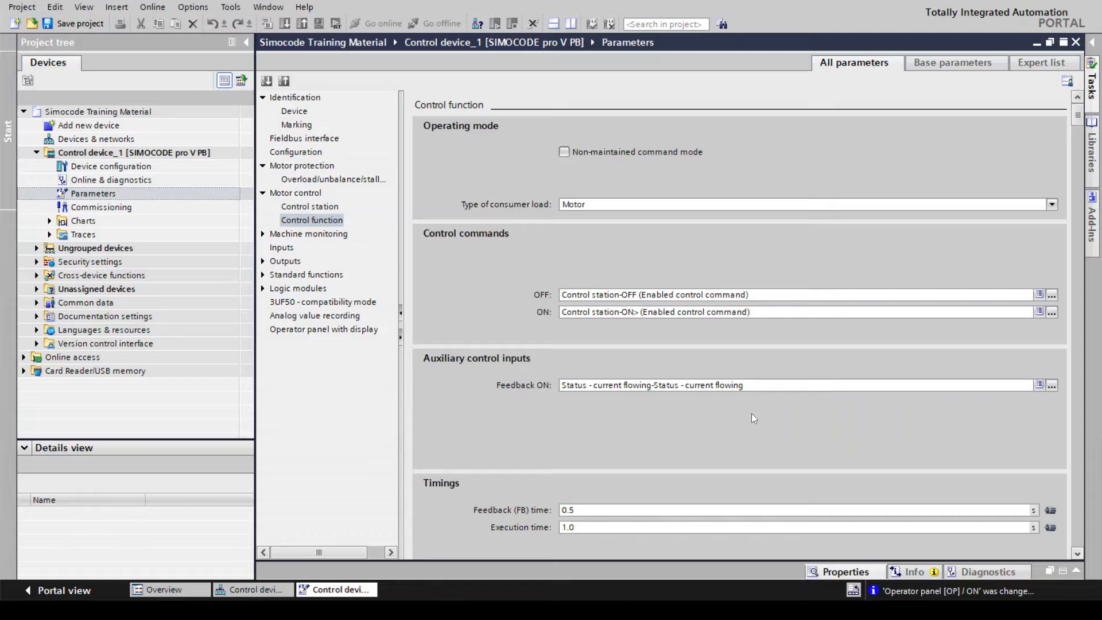
pyautogui.click(1078, 554)
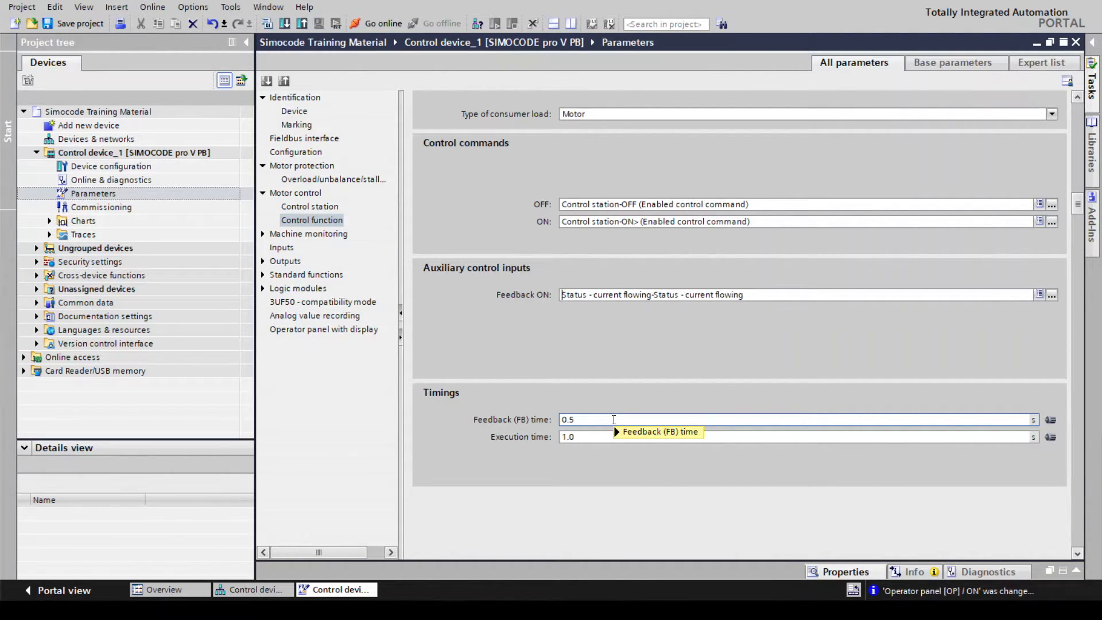
pyautogui.moveTo(614, 420)
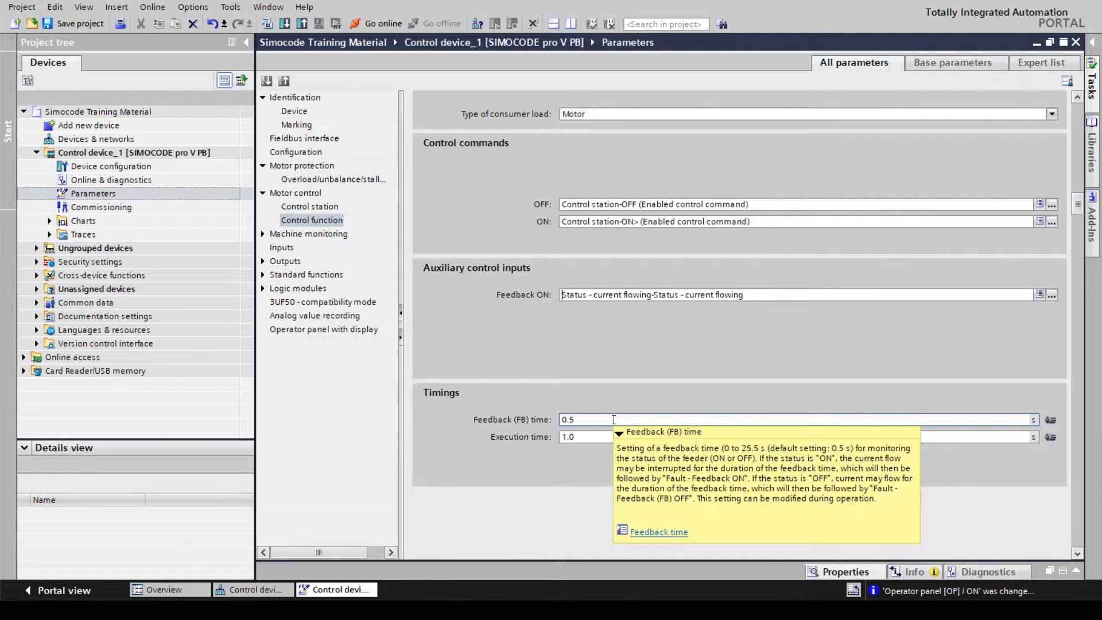
pyautogui.click(587, 437)
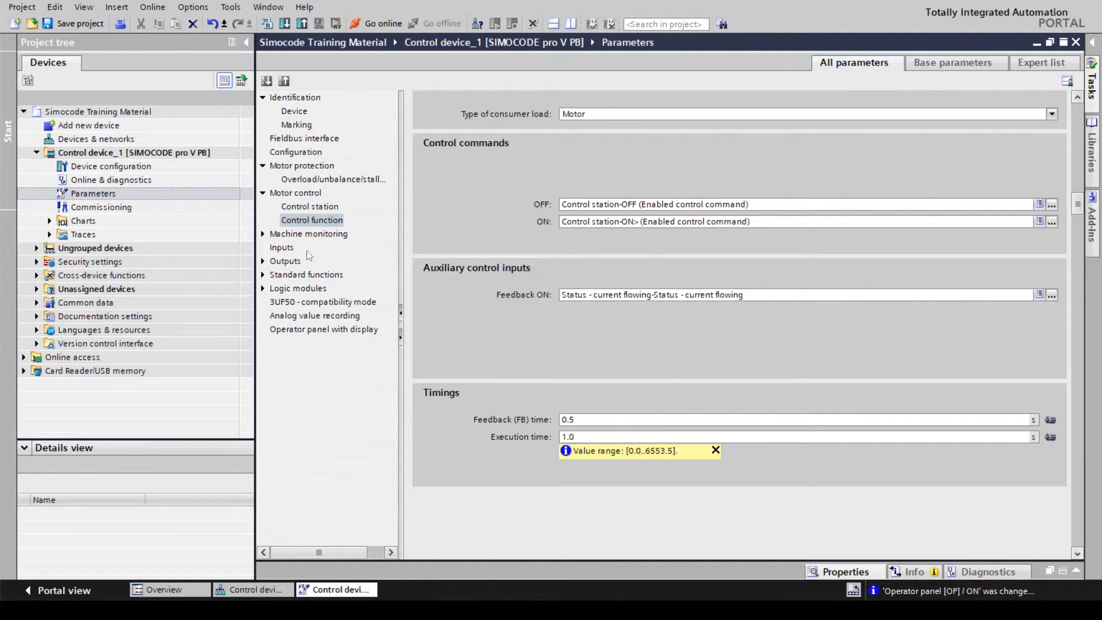
# In Machine monitoring, set the 0/4-20 mA upper limit's trip level to 5 mA.
pyautogui.click(304, 234)
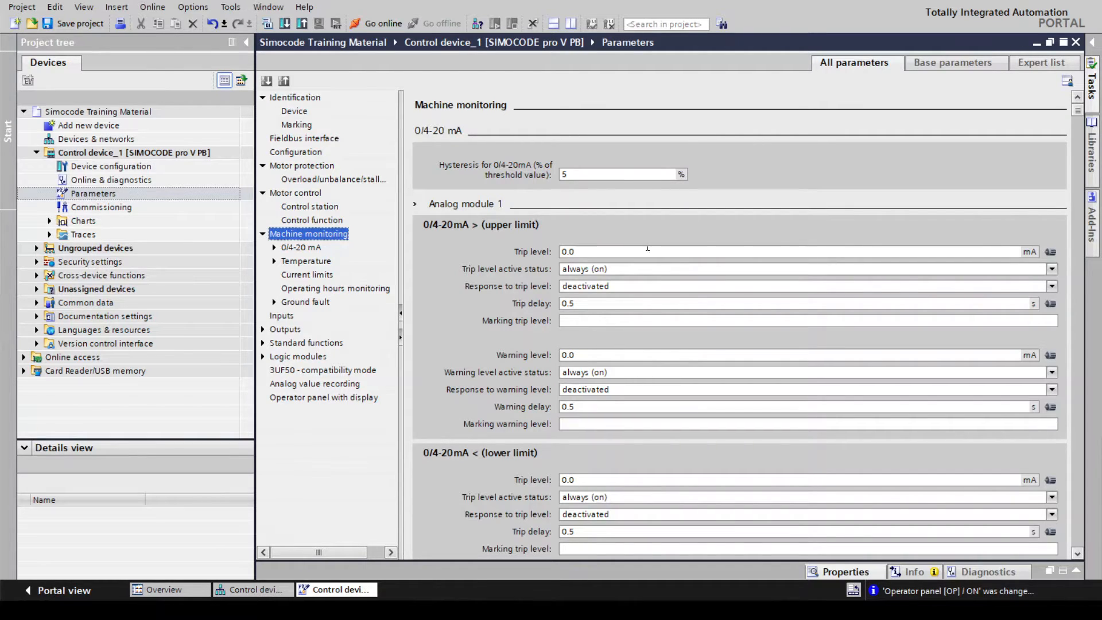
pyautogui.click(754, 254)
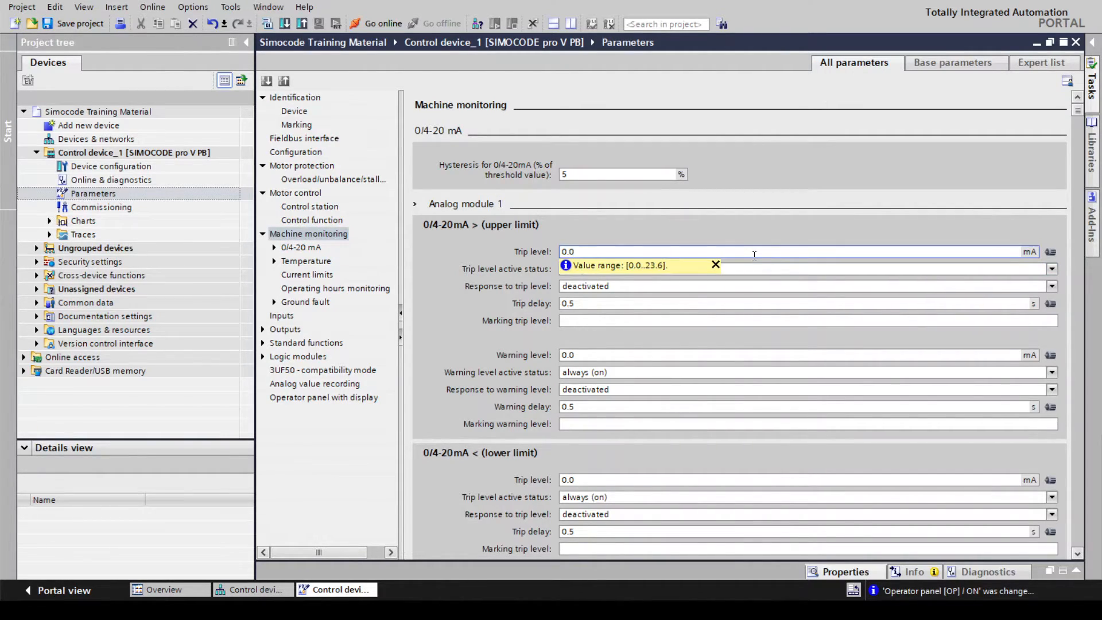
pyautogui.doubleClick(562, 251)
pyautogui.write('5')
pyautogui.press('Return')
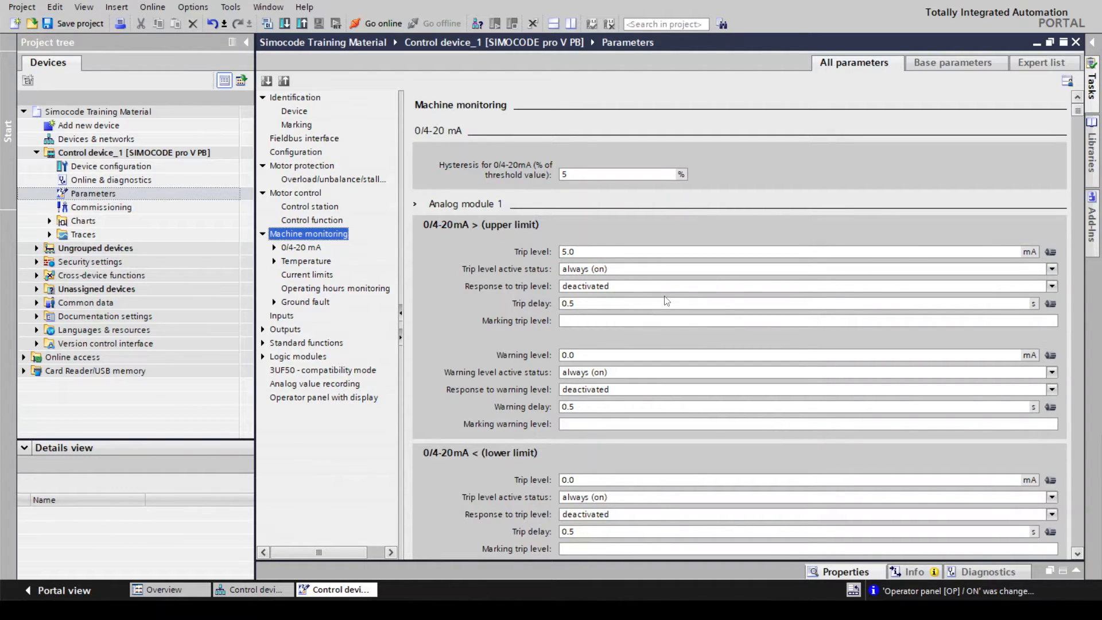
# Set the upper limit's trip level active status to "if motor is running, except TPF, with startup override (run+)" and its trip delay to 2.0 s.
pyautogui.click(651, 270)
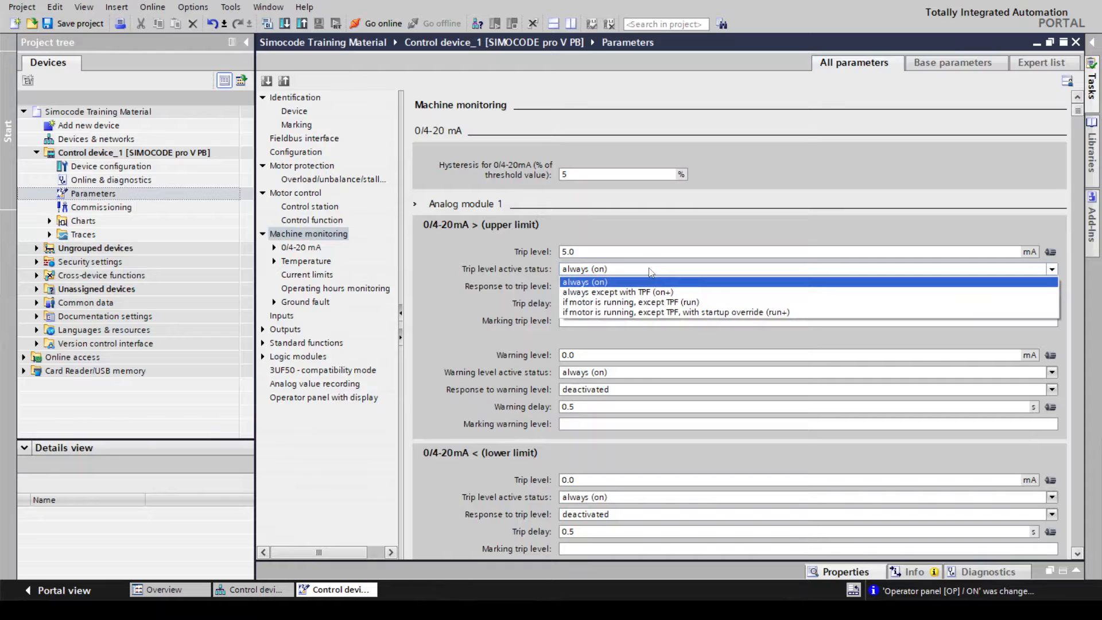
pyautogui.click(651, 270)
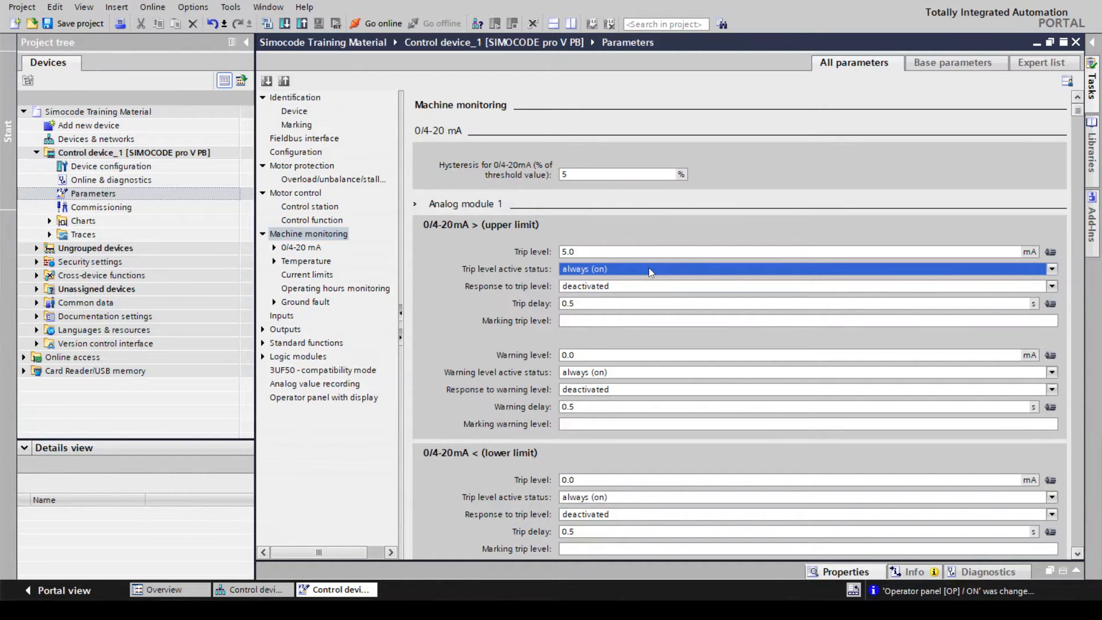
pyautogui.click(649, 267)
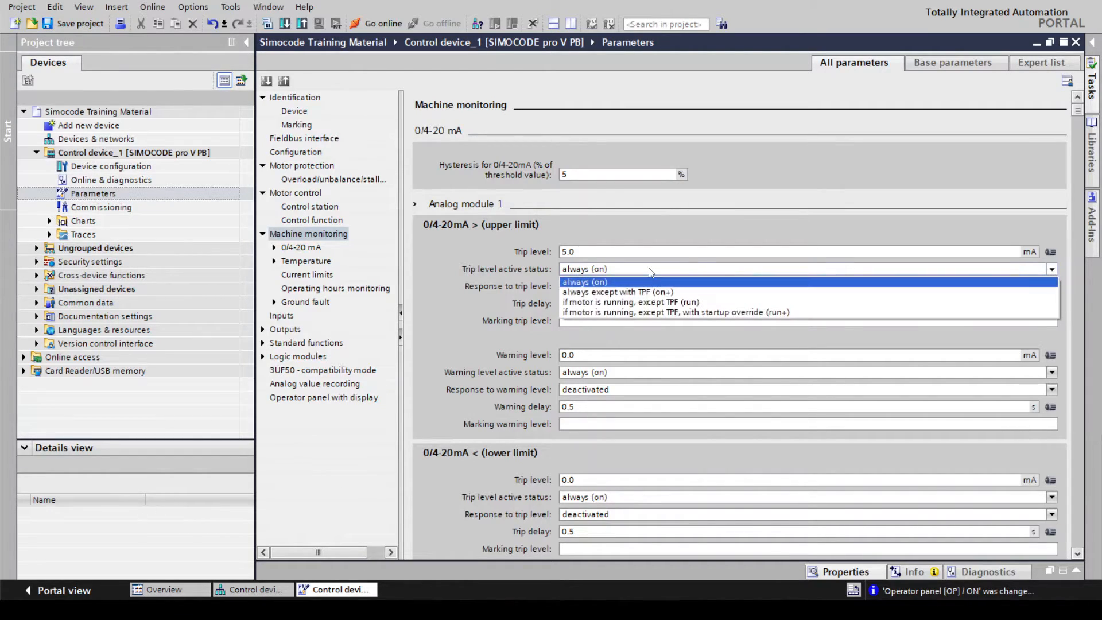
pyautogui.click(649, 314)
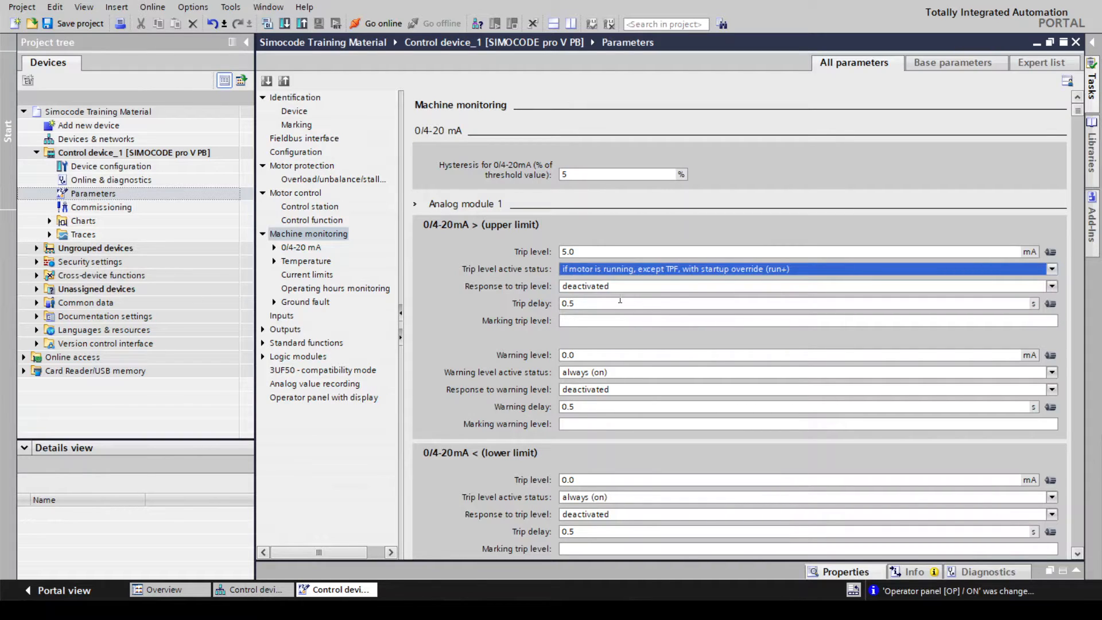
pyautogui.click(602, 304)
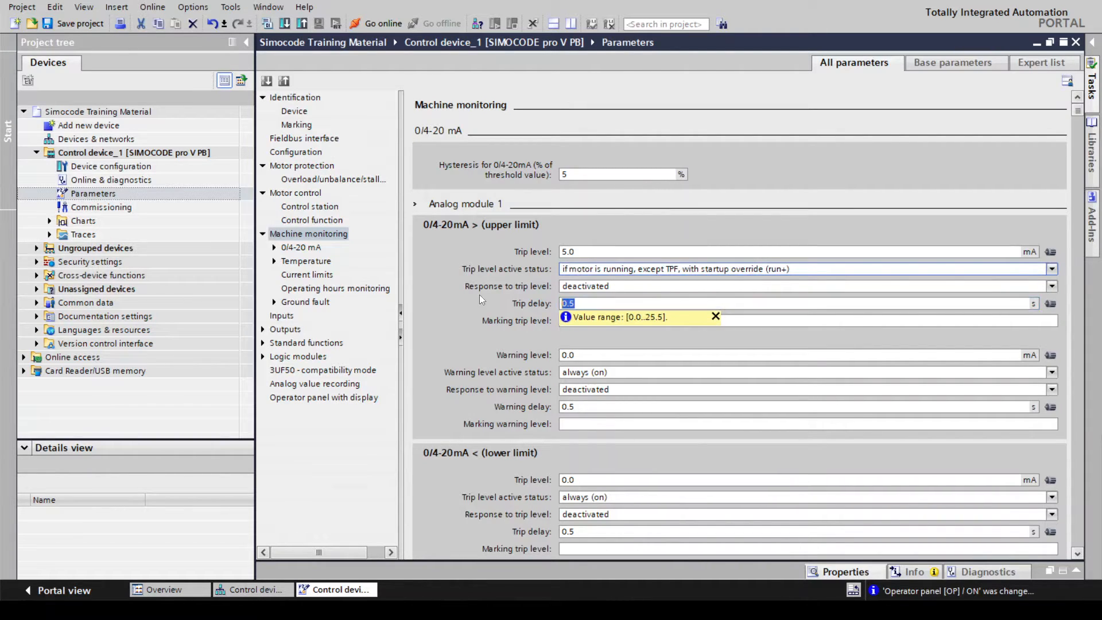
pyautogui.write('2.0')
pyautogui.press('Return')
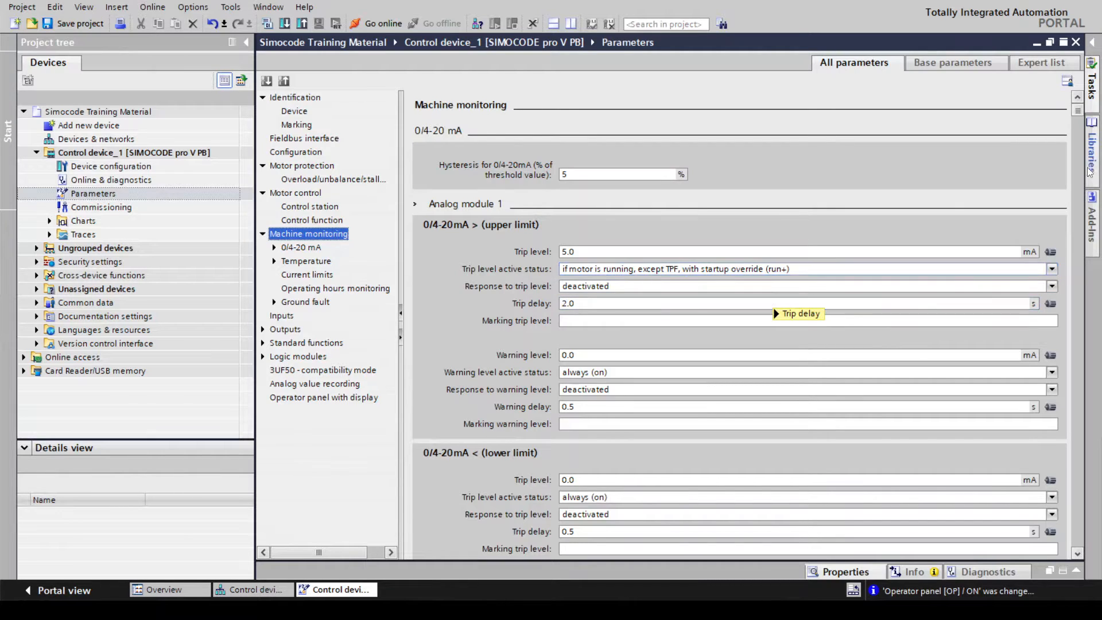
# Try trip as the upper limit's response to trip level, and set it to signal instead.
pyautogui.moveTo(1079, 113); pyautogui.dragTo(1079, 143)
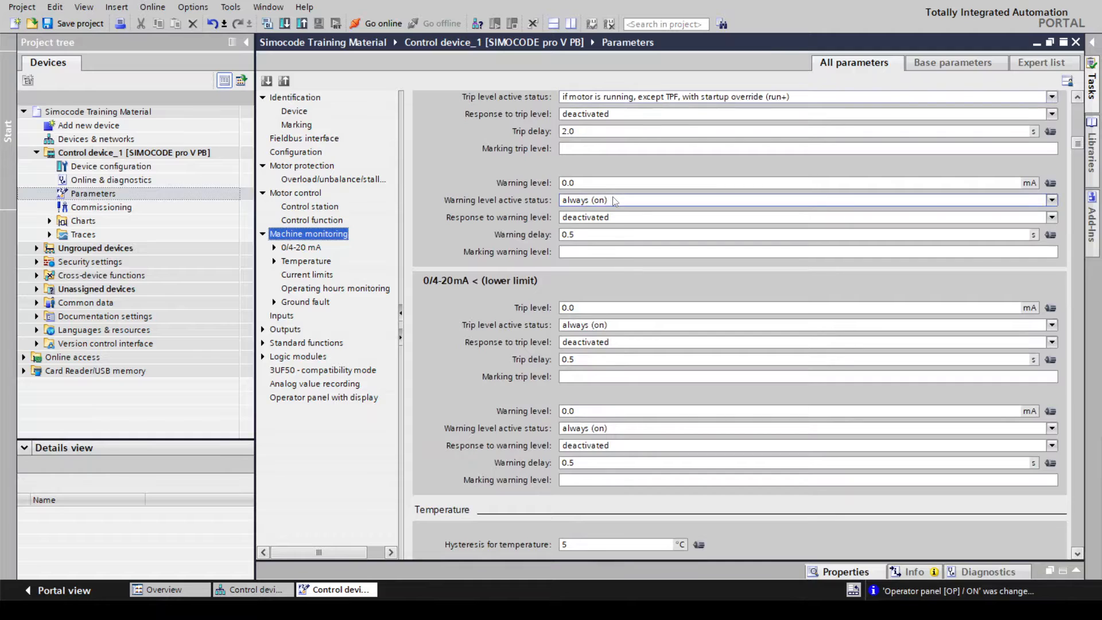
pyautogui.click(621, 116)
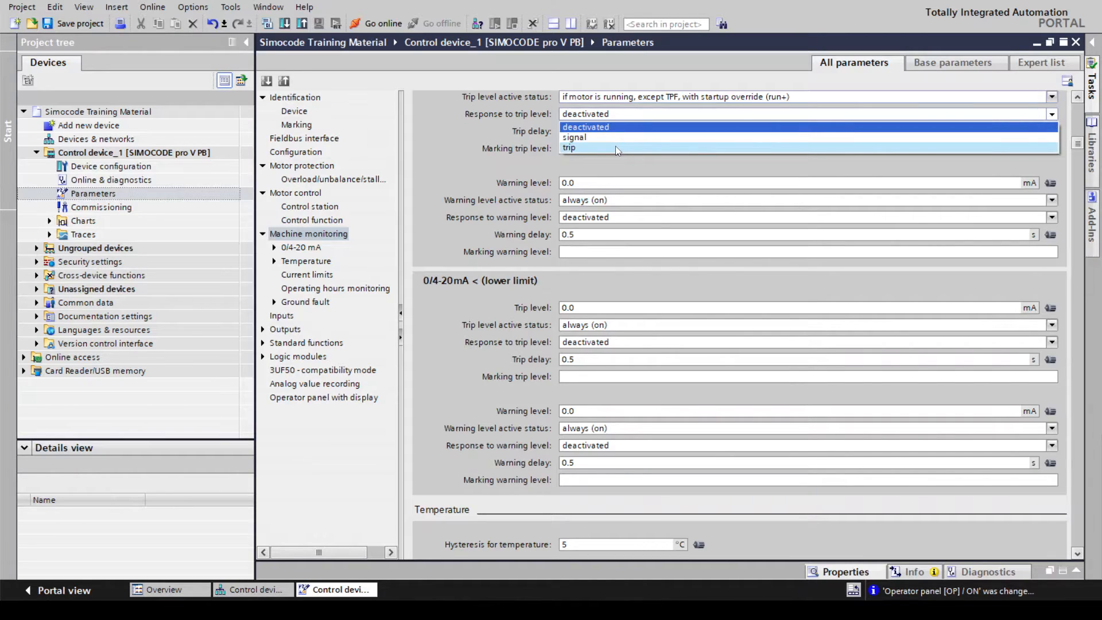
pyautogui.click(616, 146)
pyautogui.click(610, 116)
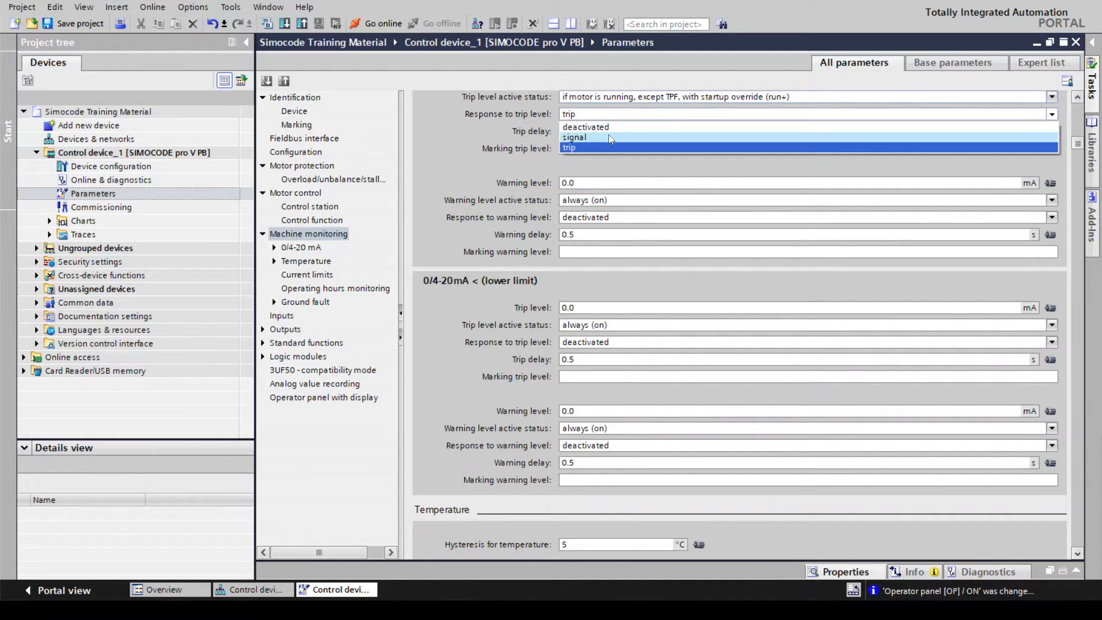
pyautogui.click(611, 138)
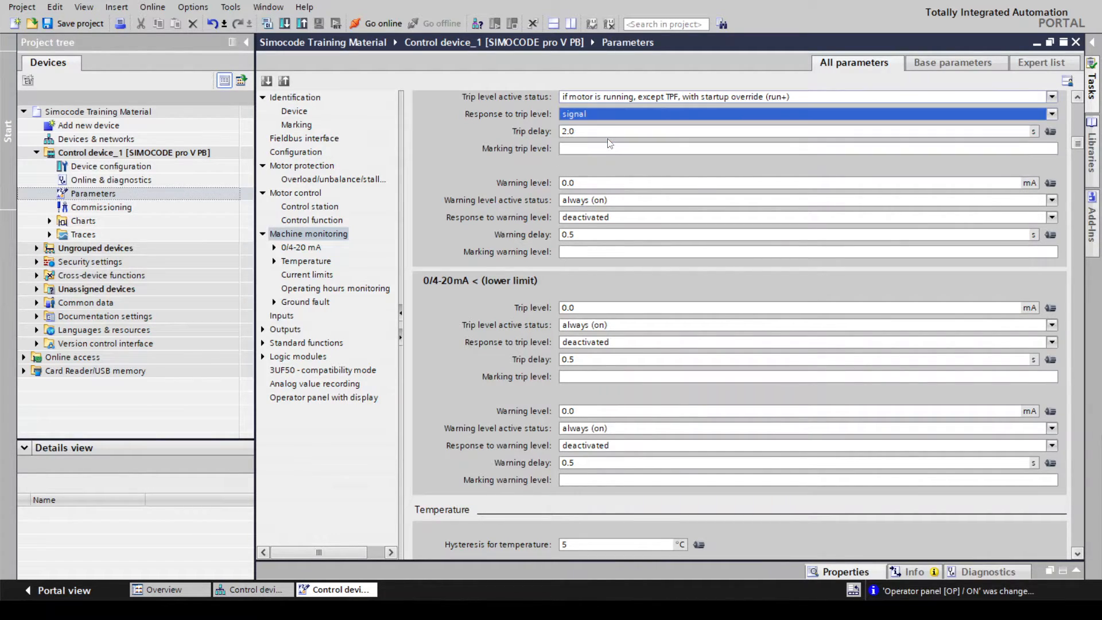
# Try 10 mA as the 0/4-20 mA lower limit's trip level, and set it to 1.5 mA instead.
pyautogui.click(599, 311)
pyautogui.write('10')
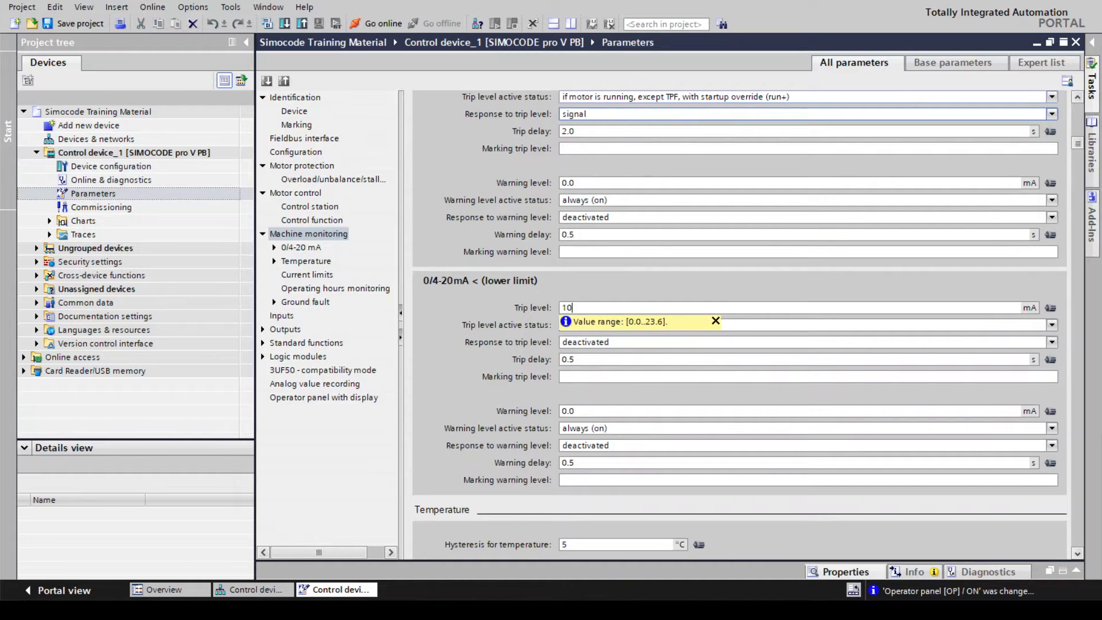
pyautogui.press('Return')
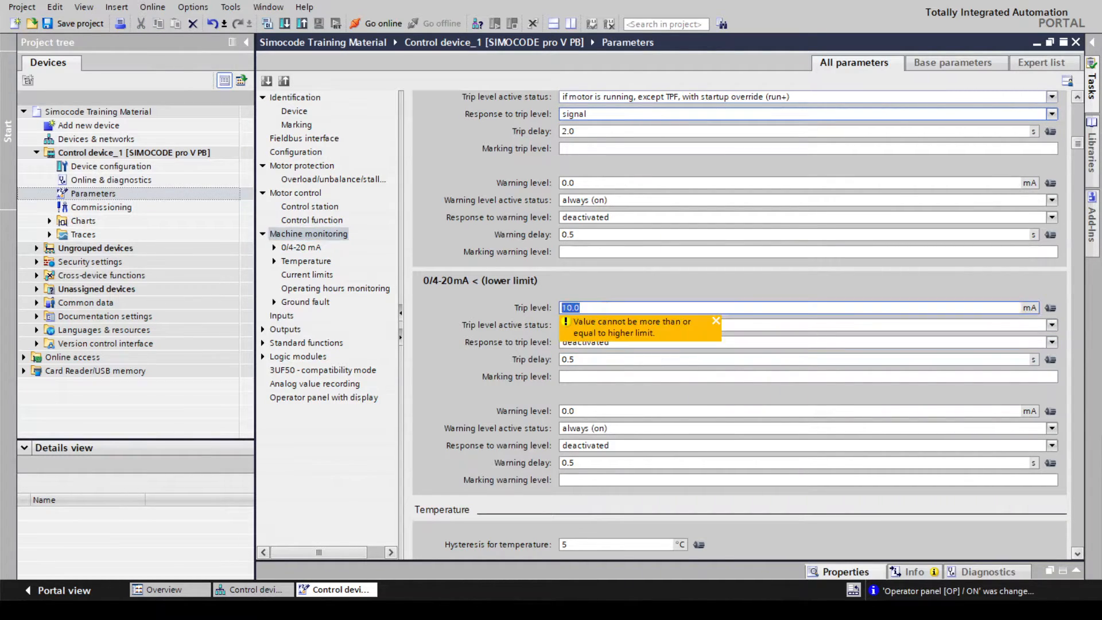
pyautogui.write('1.5')
pyautogui.press('Return')
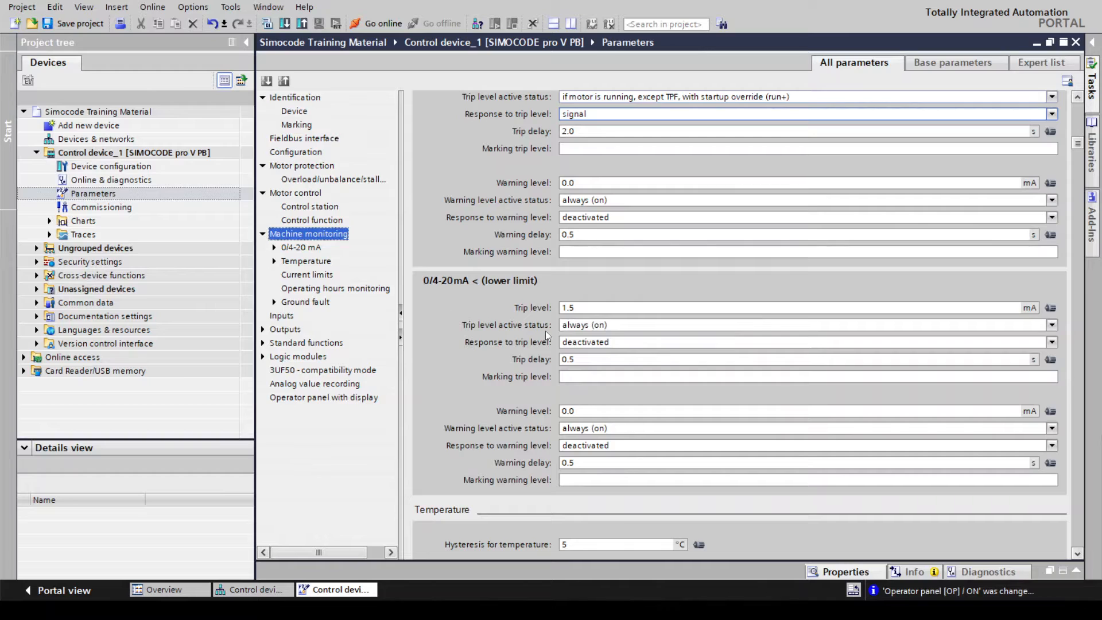
# Set the 0/4-20 mA lower limit's trip level active status to "if motor is running, except TPF (run)" and its trip delay to 1.0 s.
pyautogui.click(602, 326)
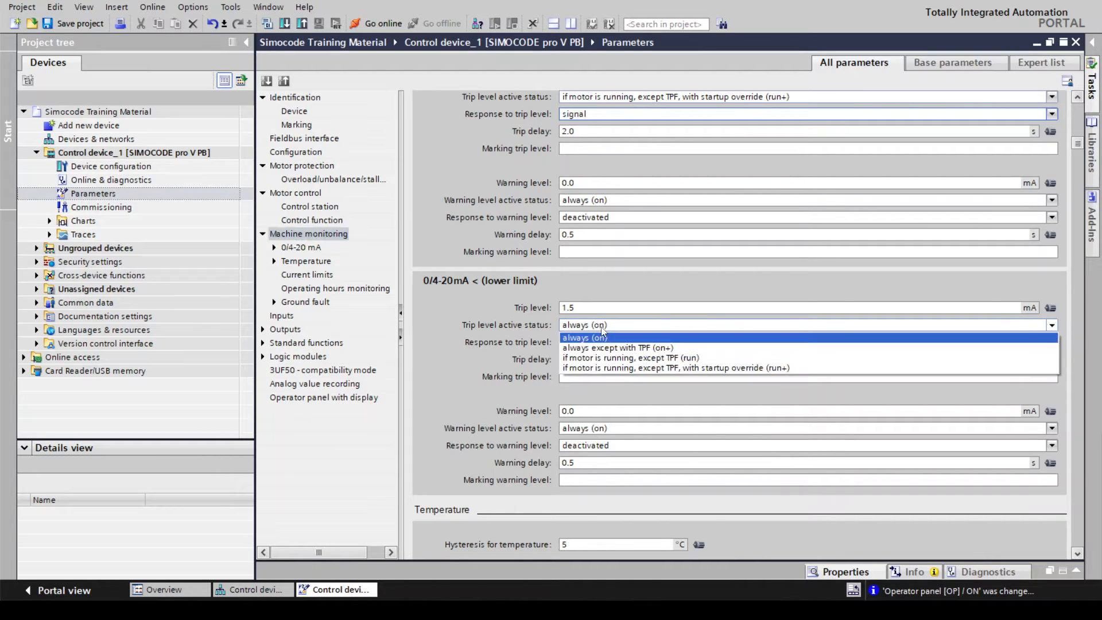
pyautogui.click(630, 357)
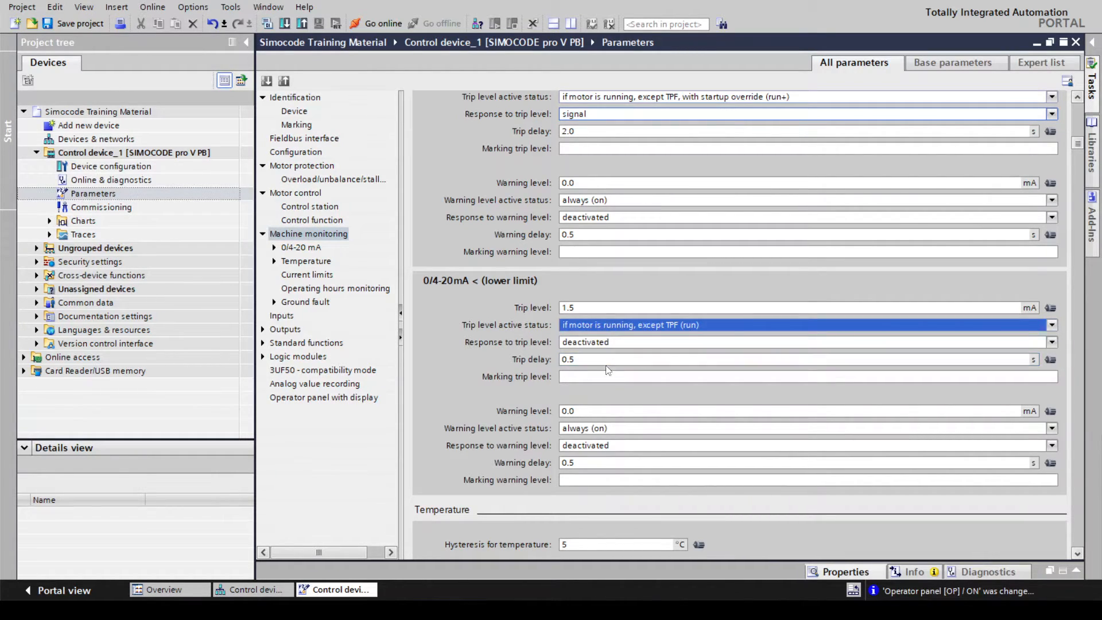
pyautogui.click(625, 360)
pyautogui.write('1.0')
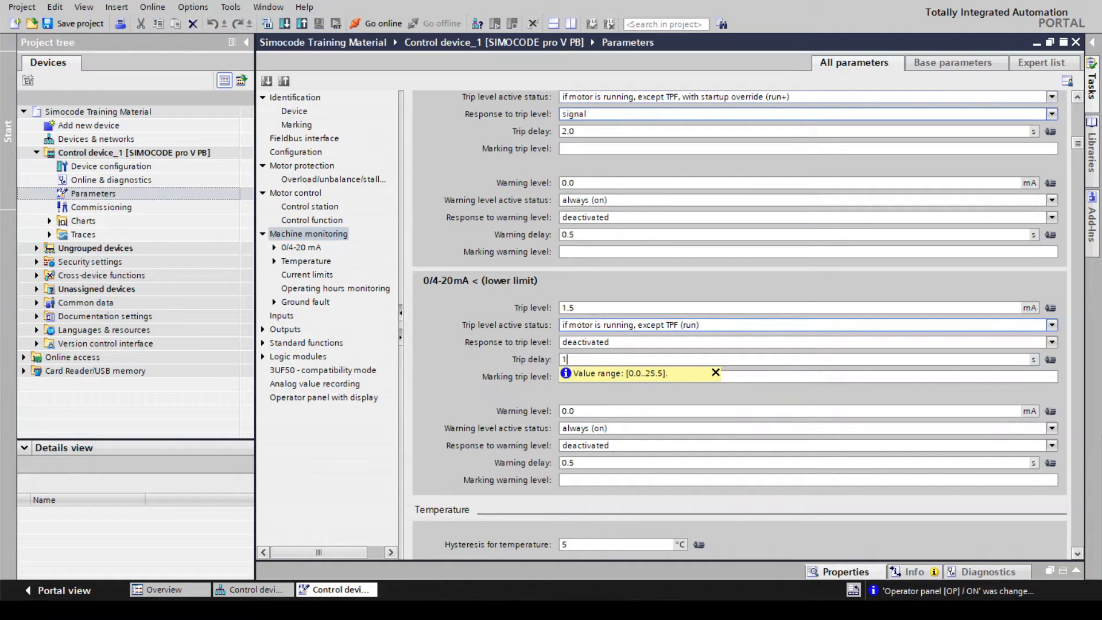
pyautogui.press('Return')
# Set the 0/4-20 mA lower limit's response to trip level to trip.
pyautogui.click(644, 377)
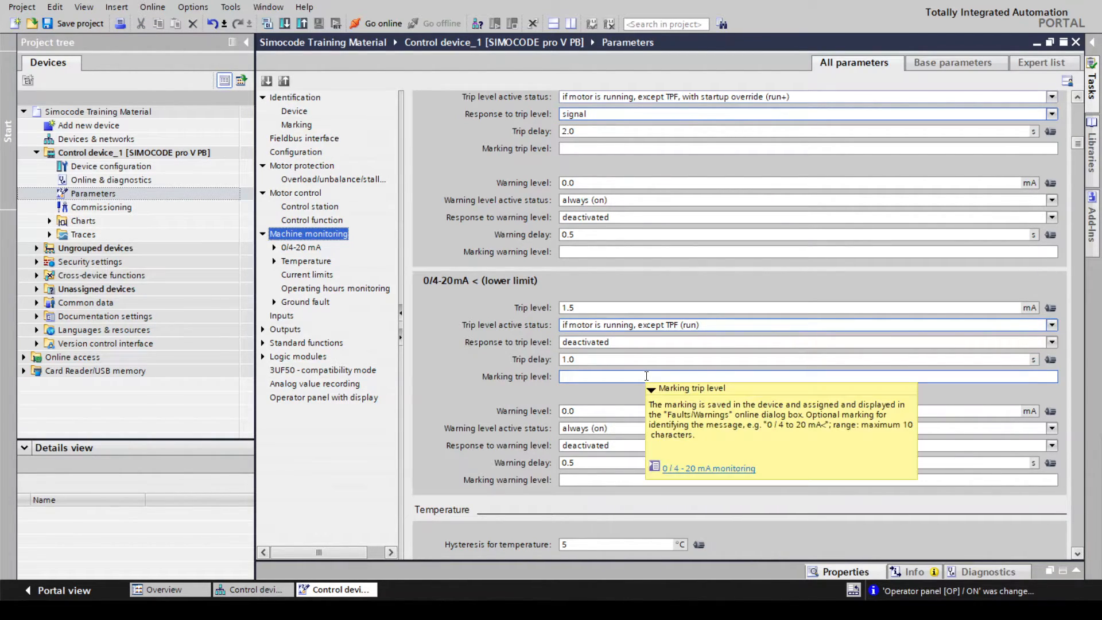
pyautogui.click(609, 342)
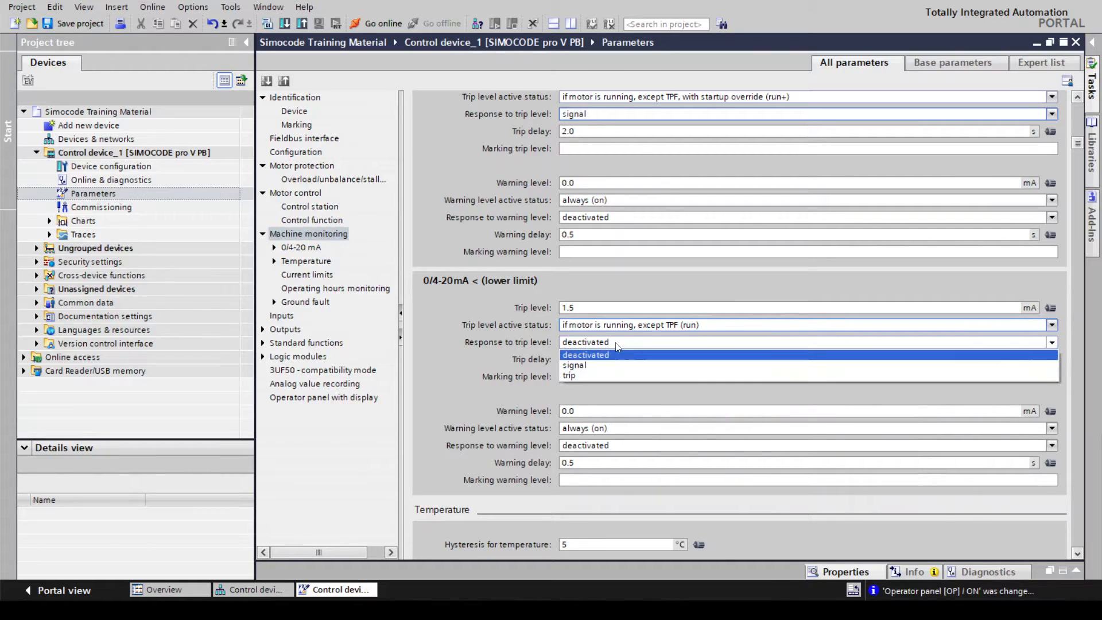
pyautogui.click(593, 377)
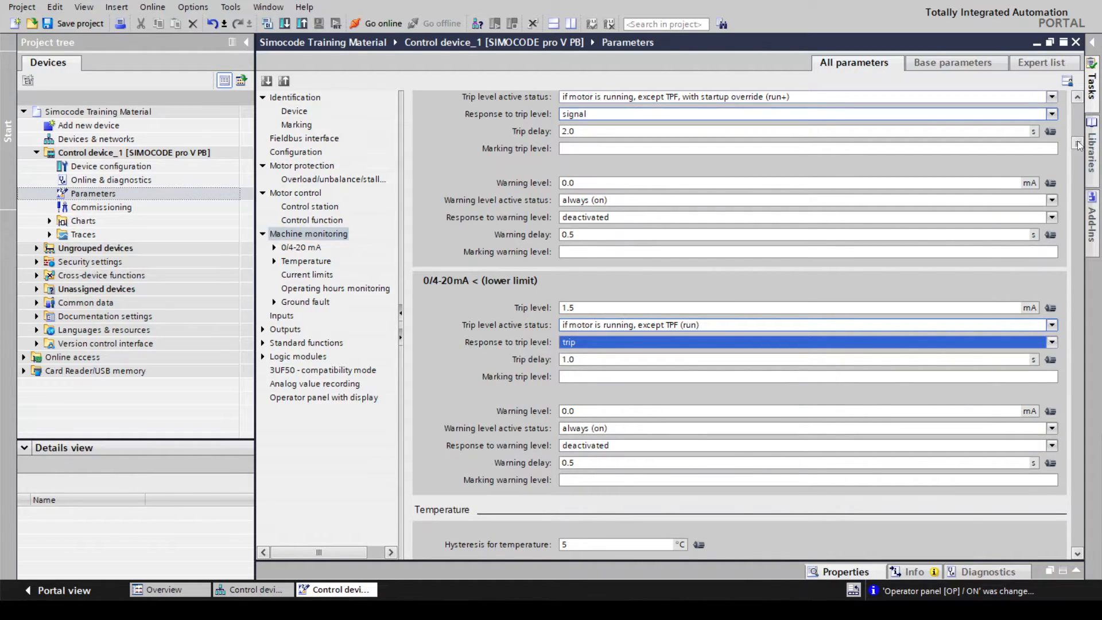
# Set temperature module 1's upper limit warning level to -100 °C.
pyautogui.moveTo(1078, 145); pyautogui.dragTo(1092, 265)
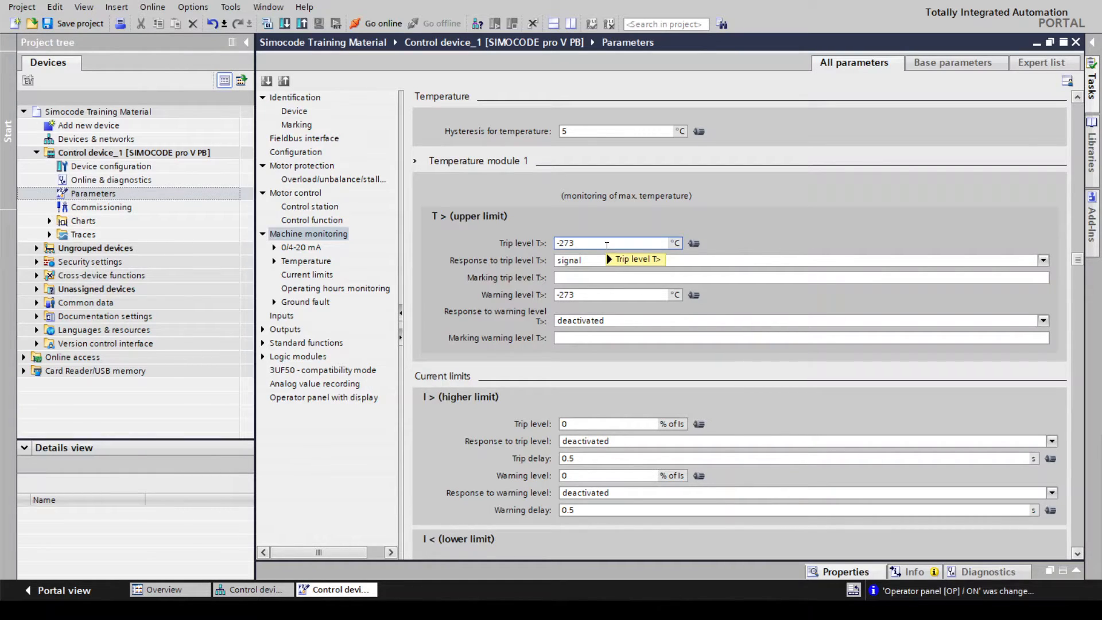
pyautogui.click(598, 295)
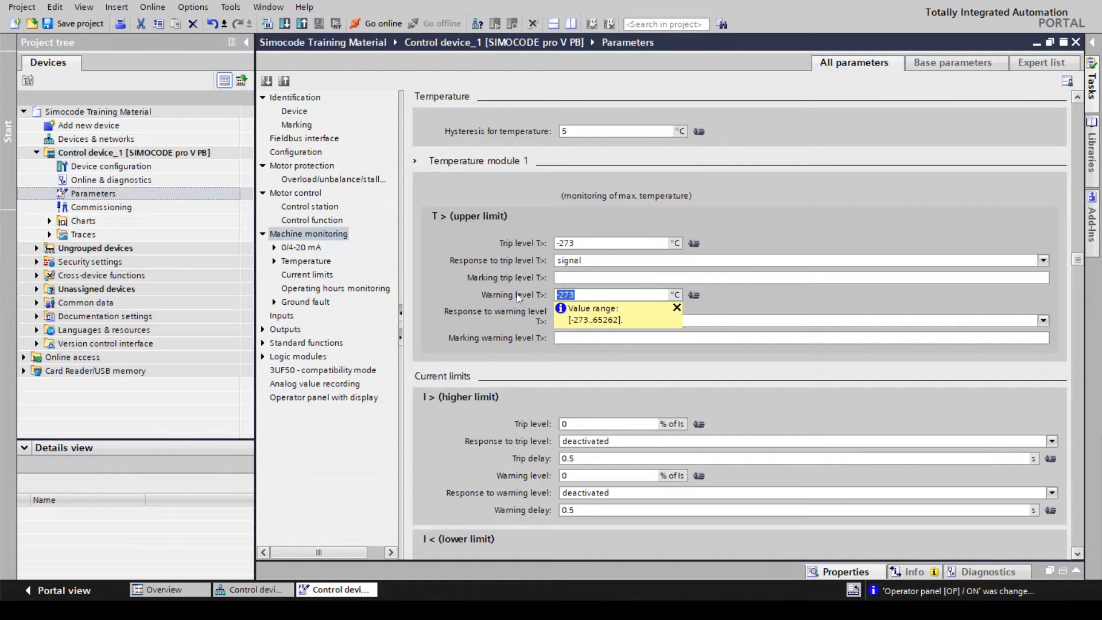
pyautogui.write('-100')
pyautogui.press('Return')
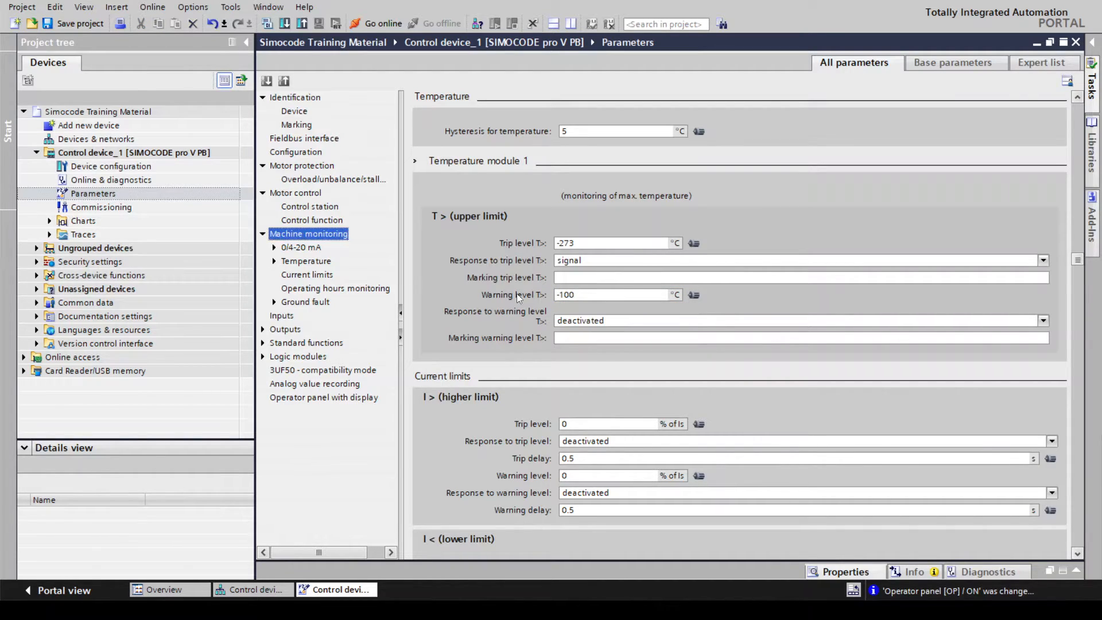
# Set temperature module 1's response to trip level to trip and its response to warning level to warn.
pyautogui.click(604, 260)
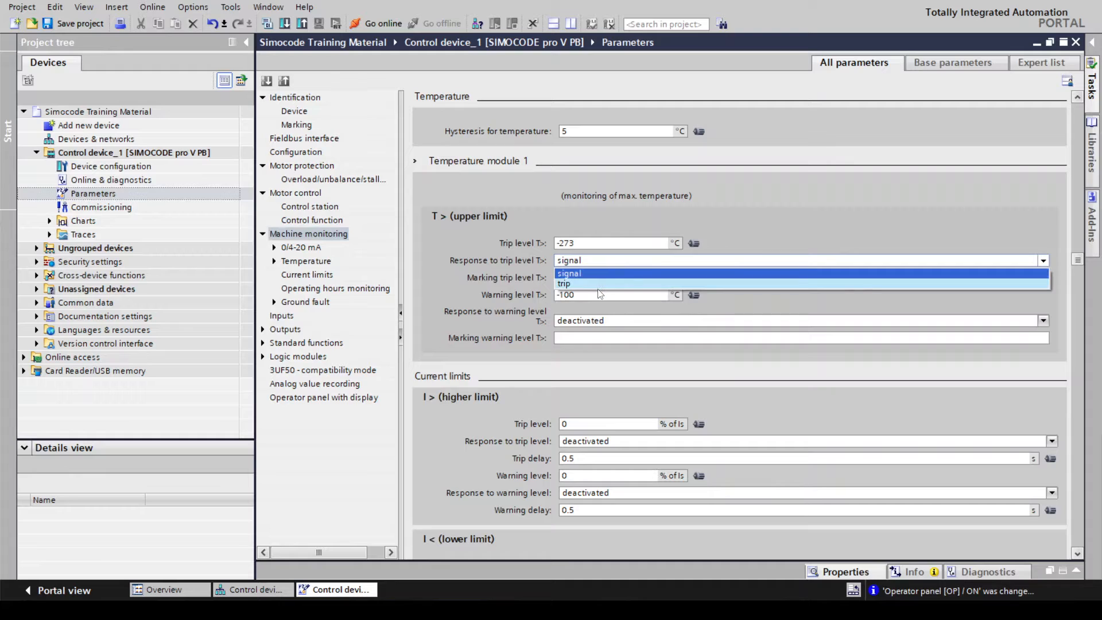
pyautogui.click(601, 284)
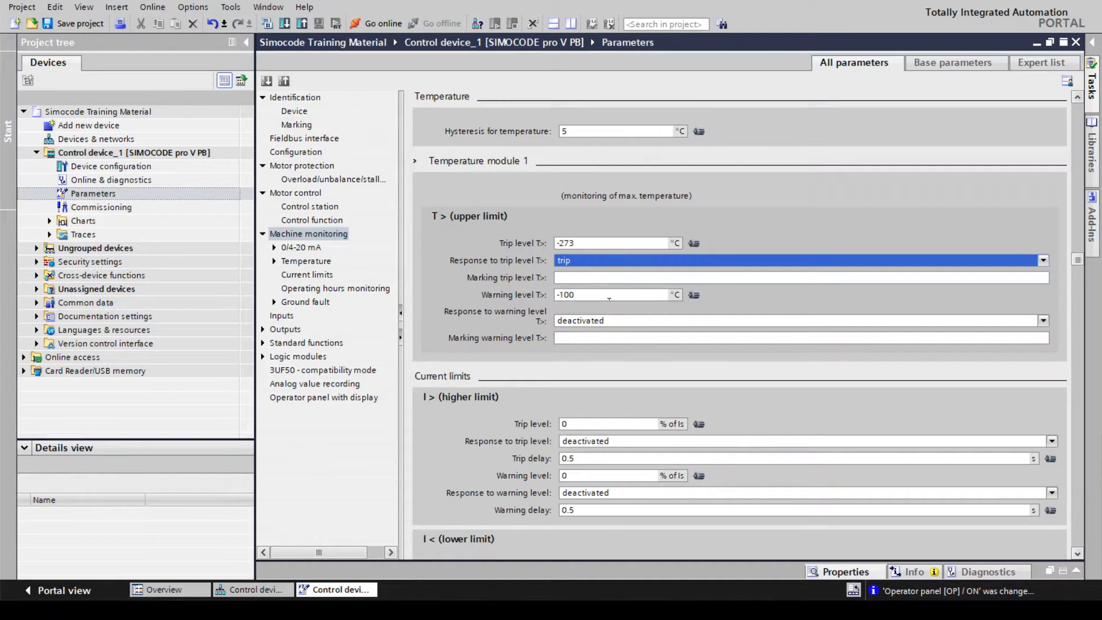
pyautogui.click(613, 320)
pyautogui.click(605, 351)
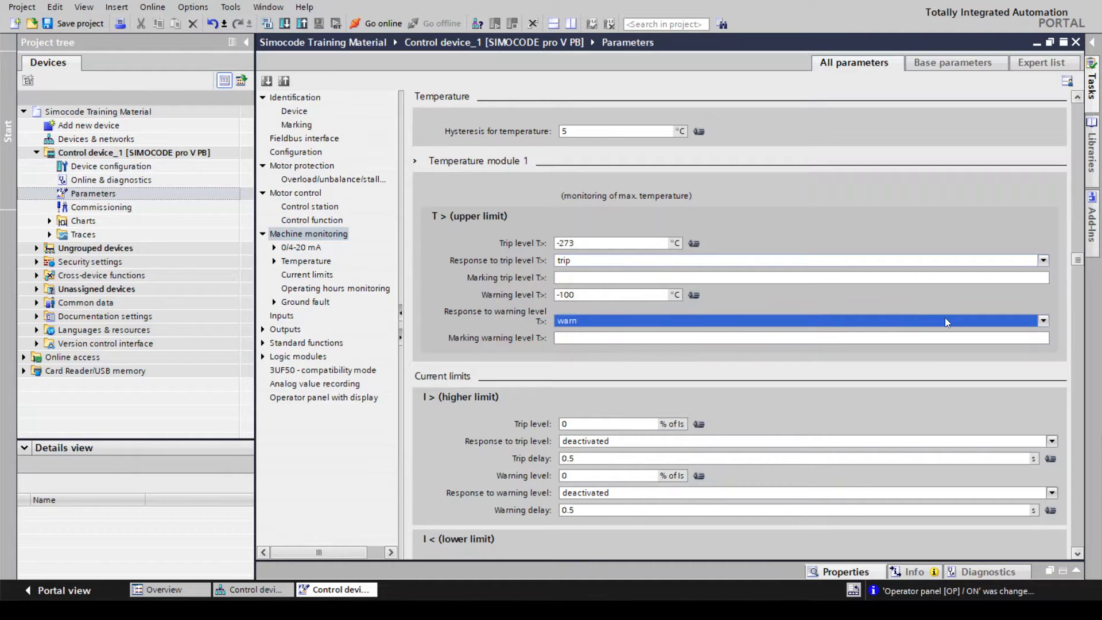
# Set the motor operating hours monitoring level to 3 h.
pyautogui.moveTo(1080, 261); pyautogui.dragTo(1095, 369)
pyautogui.click(587, 286)
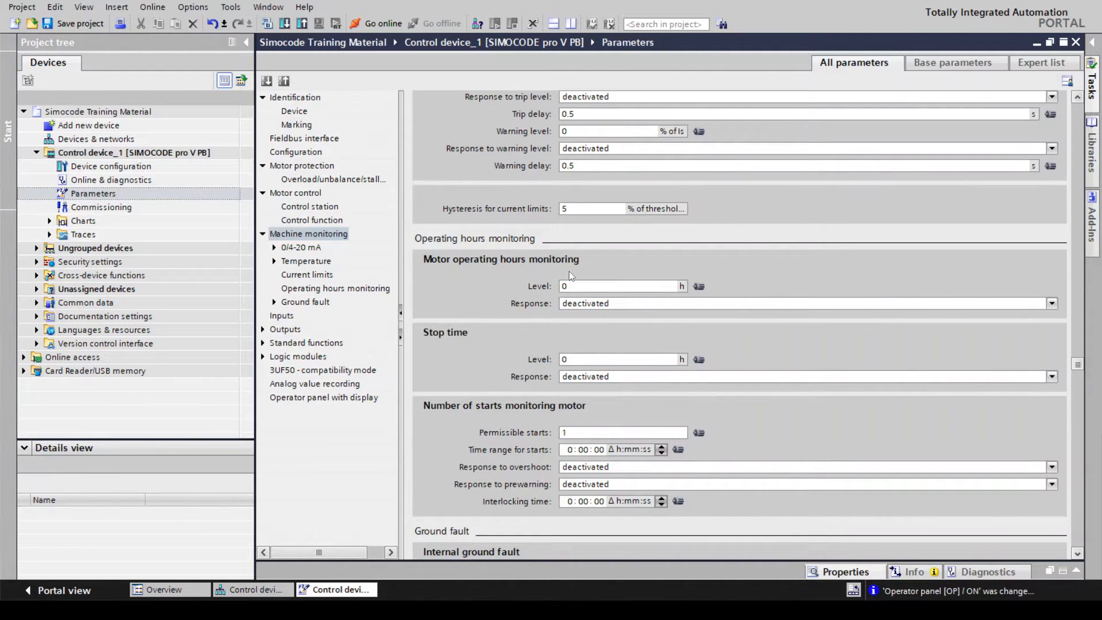
pyautogui.click(584, 285)
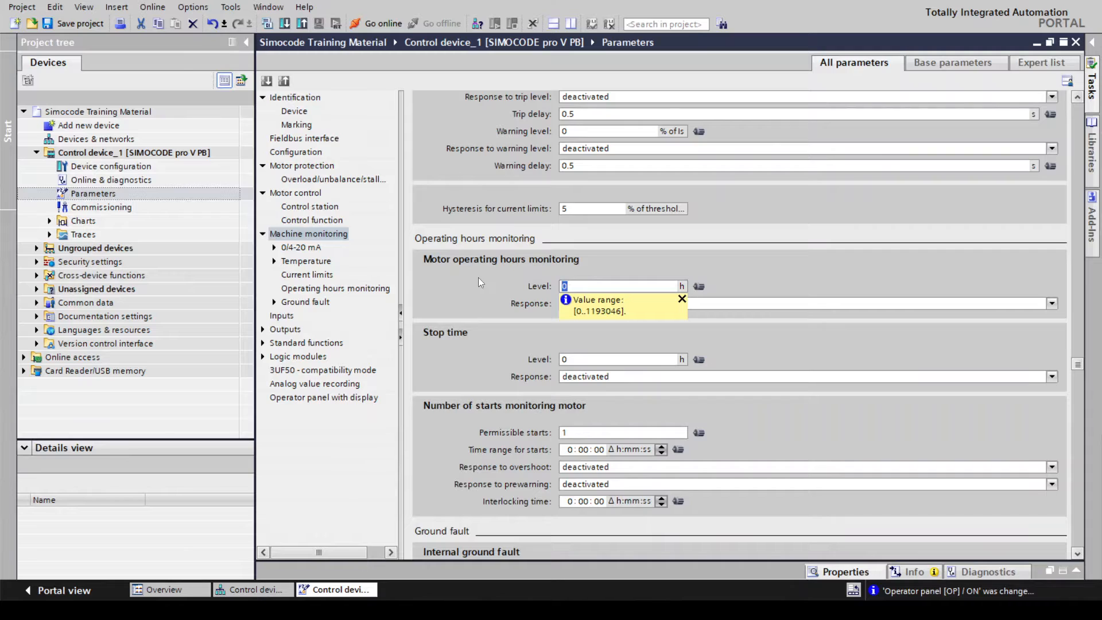
pyautogui.write('3')
pyautogui.press('Return')
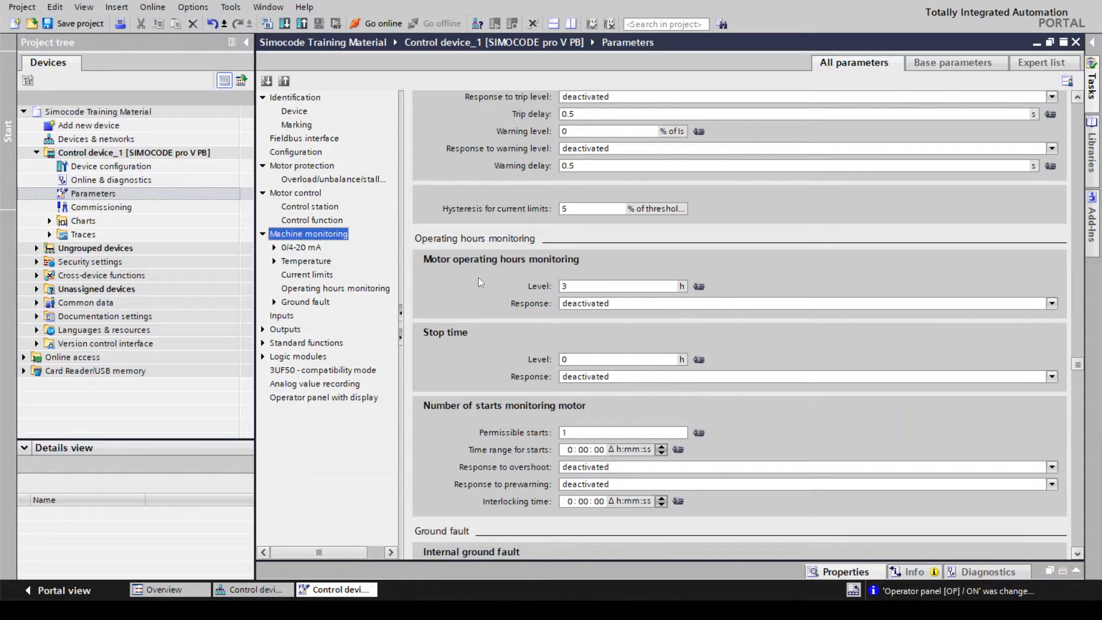
# Try warn as the motor operating hours monitoring response, and set it to signal instead.
pyautogui.click(646, 304)
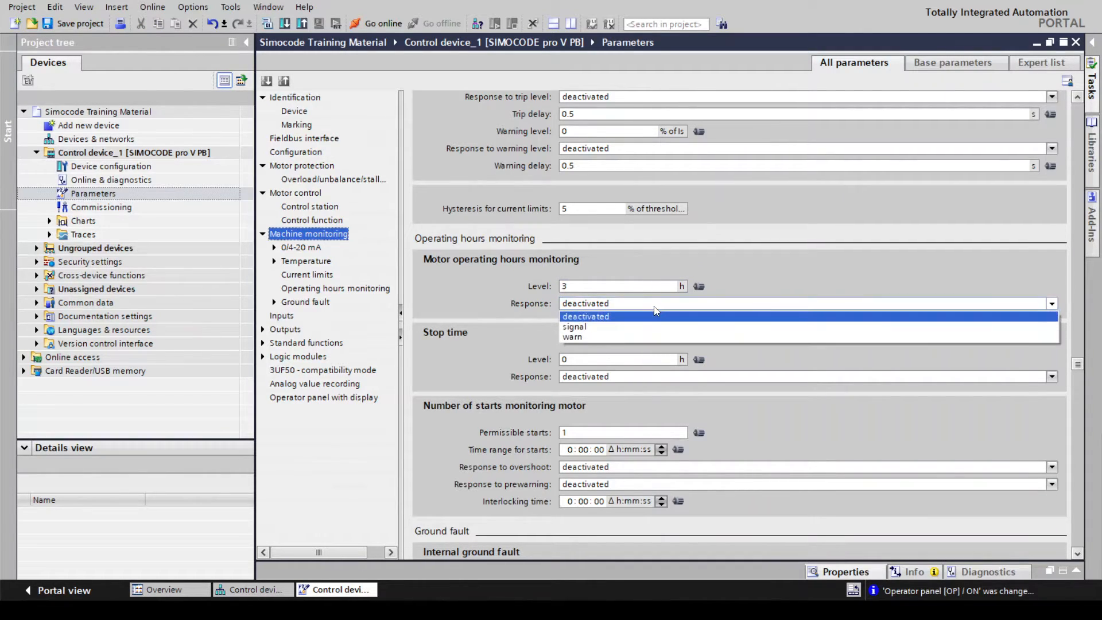
pyautogui.click(639, 337)
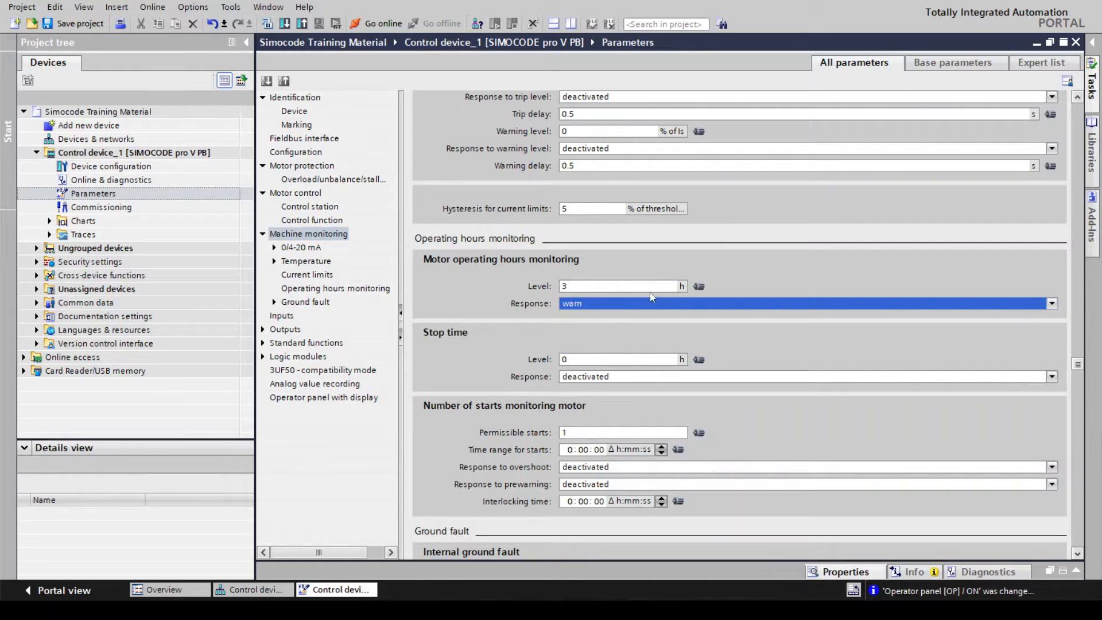
pyautogui.click(632, 304)
pyautogui.click(628, 323)
pyautogui.moveTo(610, 286)
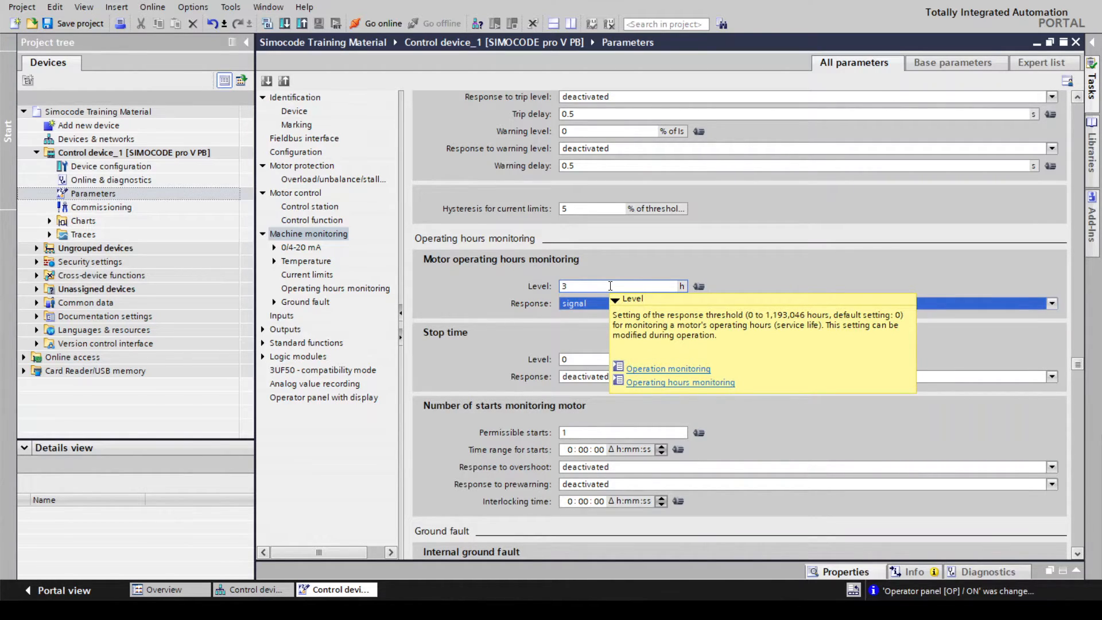
# Set the stop time monitoring level to 2 h.
pyautogui.click(651, 360)
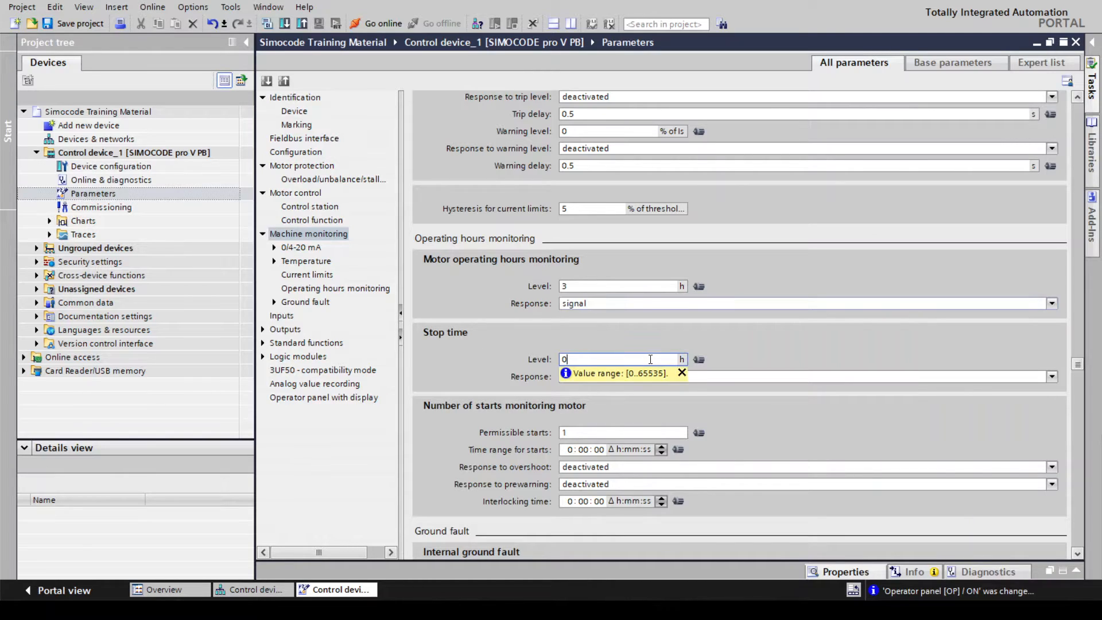
pyautogui.moveTo(651, 359); pyautogui.dragTo(498, 345)
pyautogui.write('2')
pyautogui.press('Return')
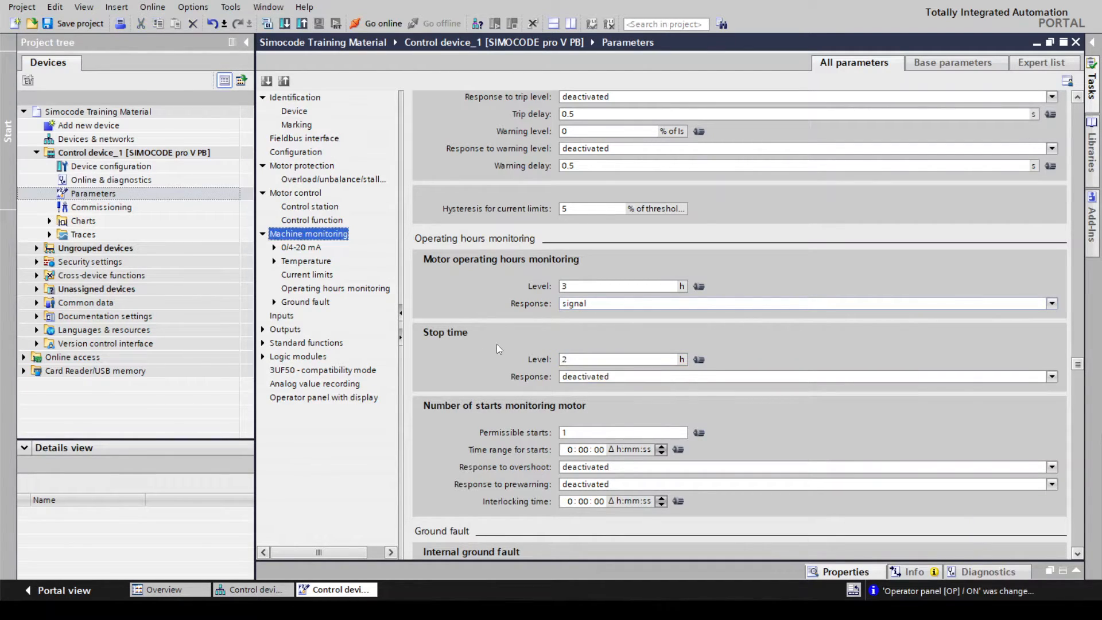
# Try signal as the stop time monitoring response, and set it to warn instead.
pyautogui.click(606, 380)
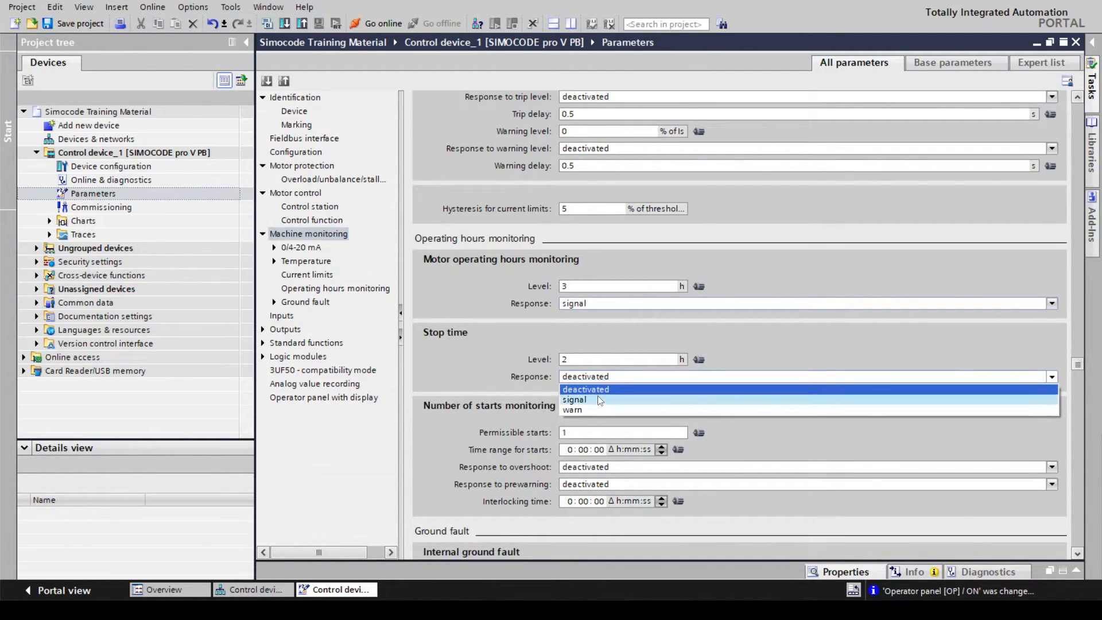
pyautogui.click(597, 404)
pyautogui.click(602, 380)
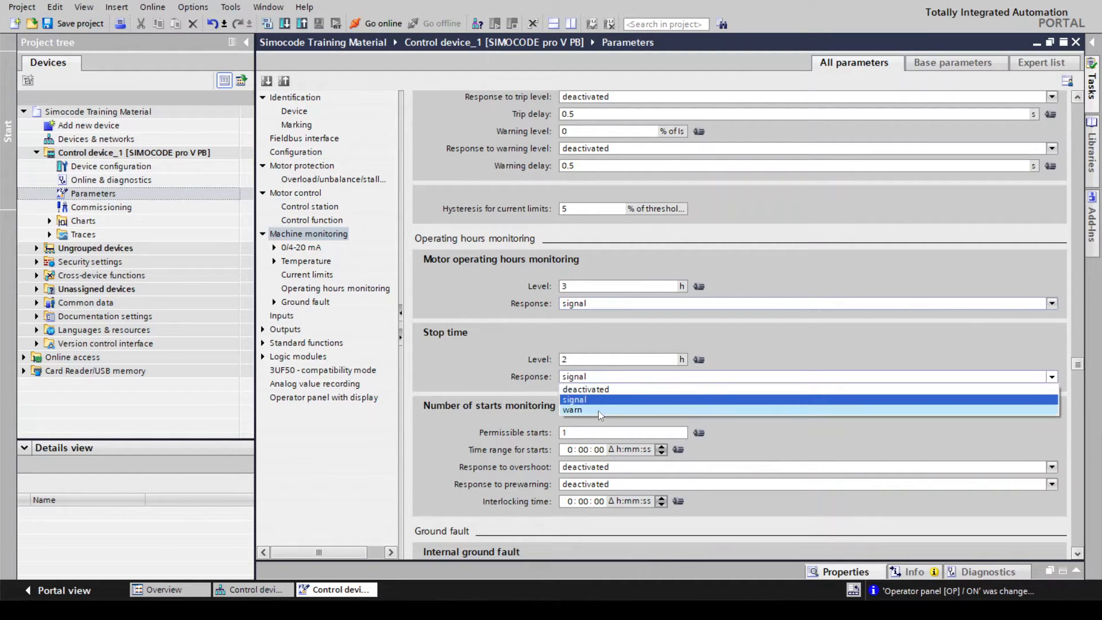
pyautogui.click(598, 412)
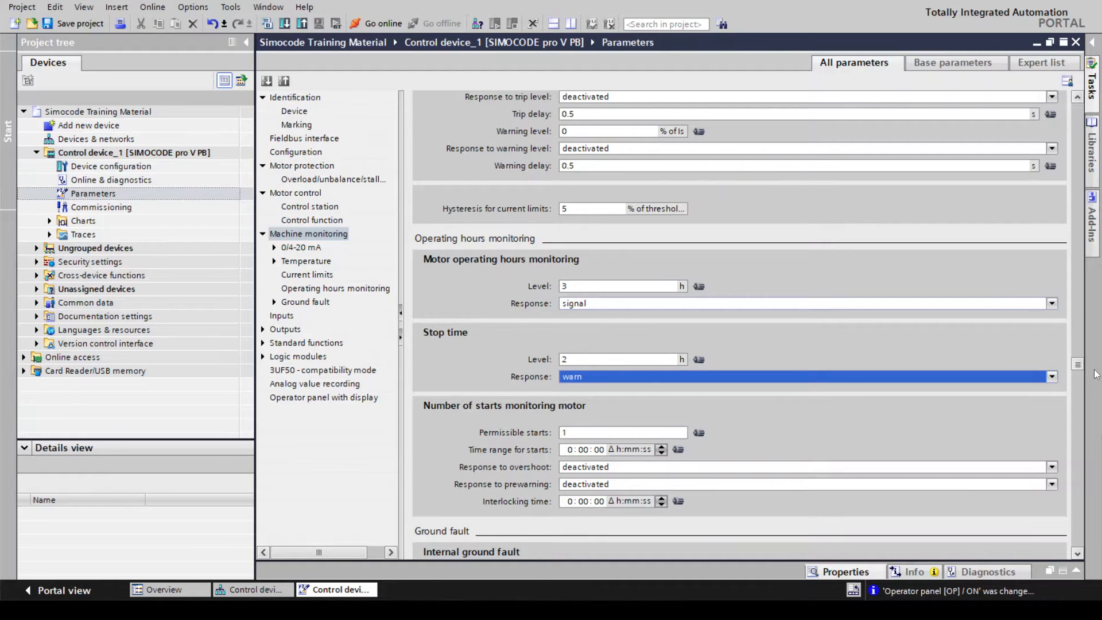
# In the motor's number of starts monitoring, set the permissible starts to 3 and the time range for starts to 1:00:00.
pyautogui.moveTo(1080, 365); pyautogui.dragTo(1082, 422)
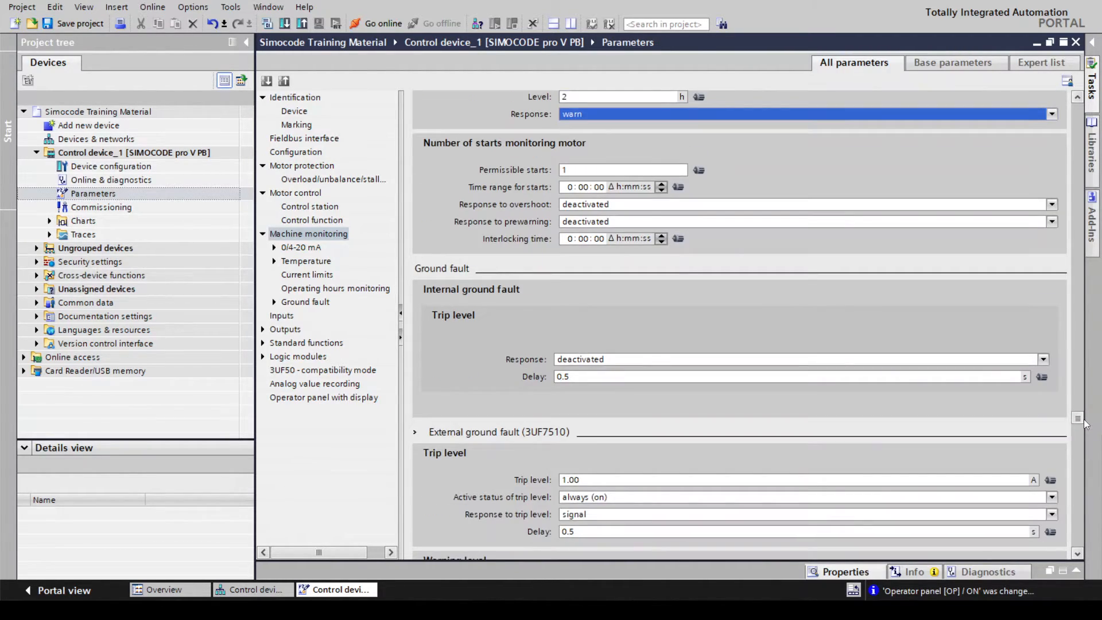
pyautogui.click(582, 170)
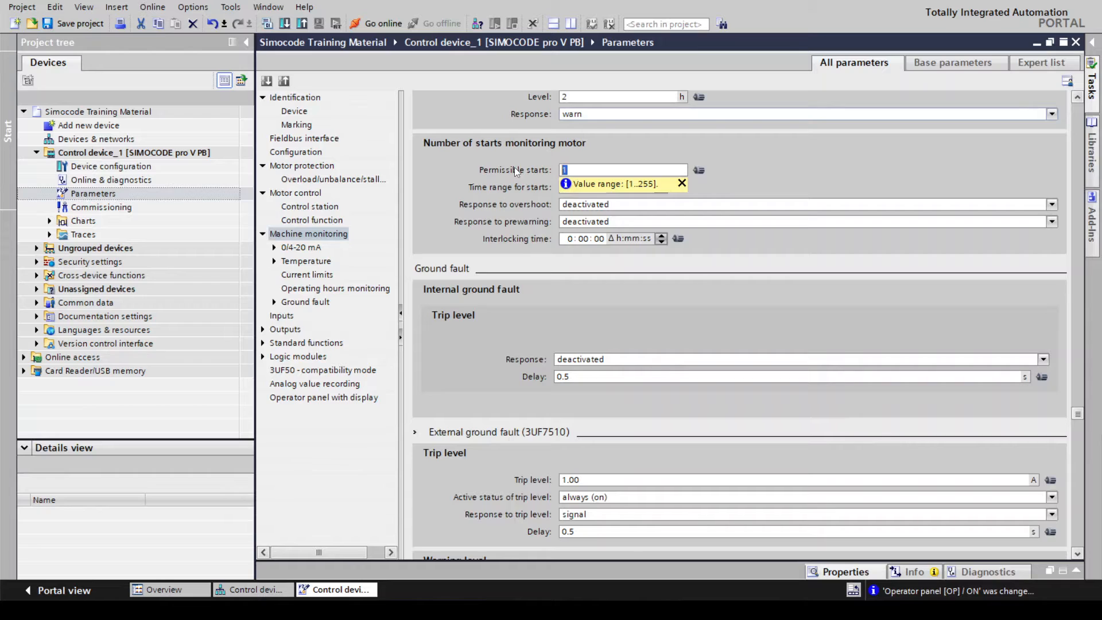
pyautogui.write('3')
pyautogui.click(515, 167)
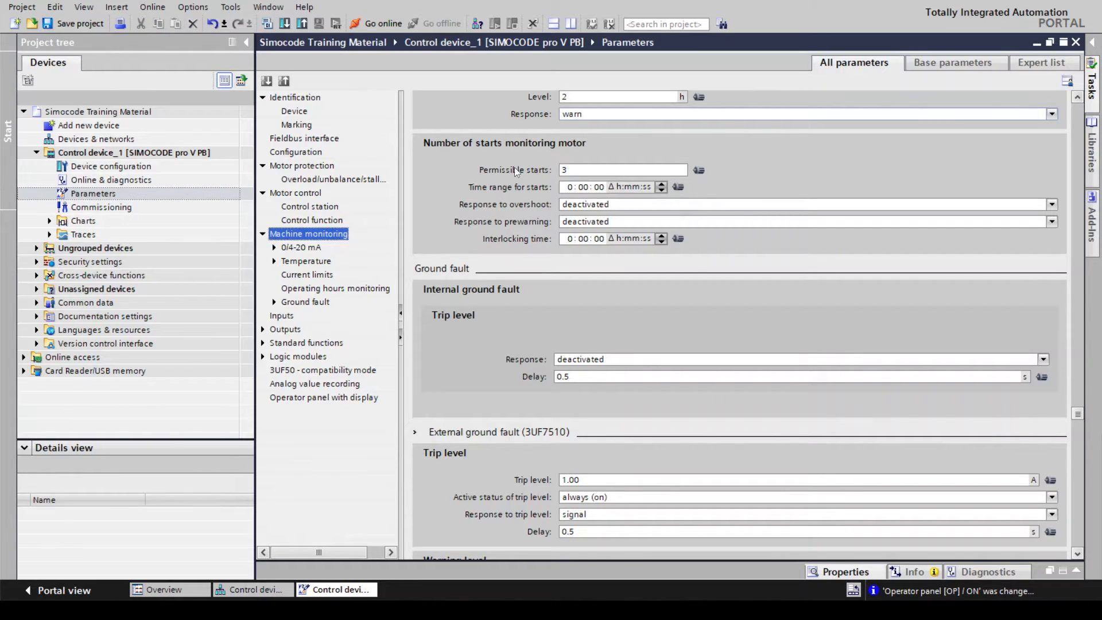
pyautogui.click(573, 187)
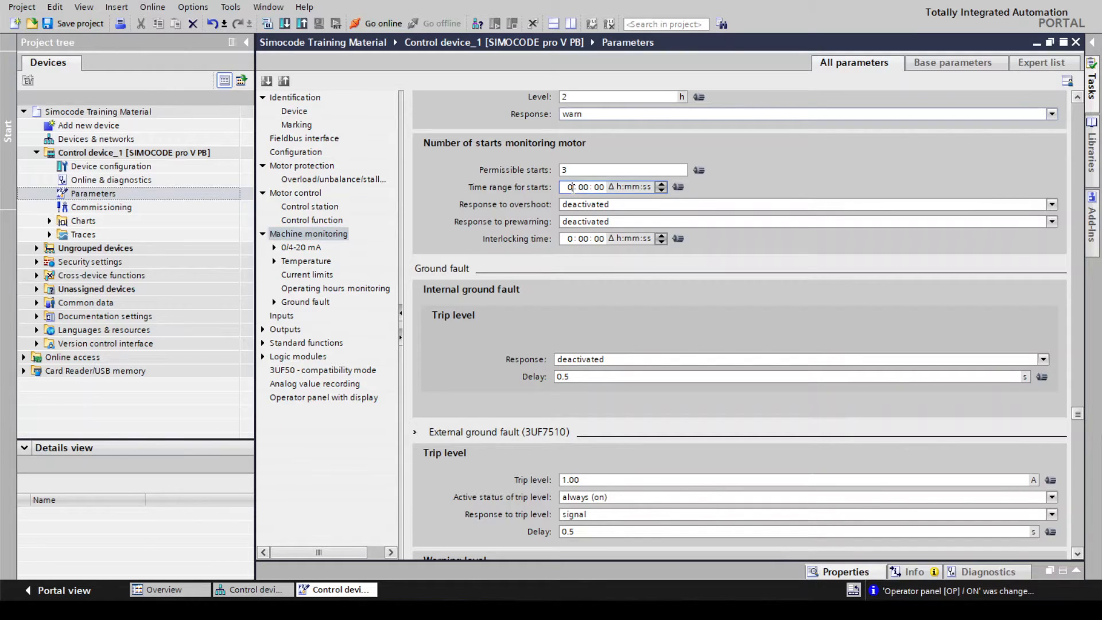
pyautogui.write('1')
pyautogui.press('Return')
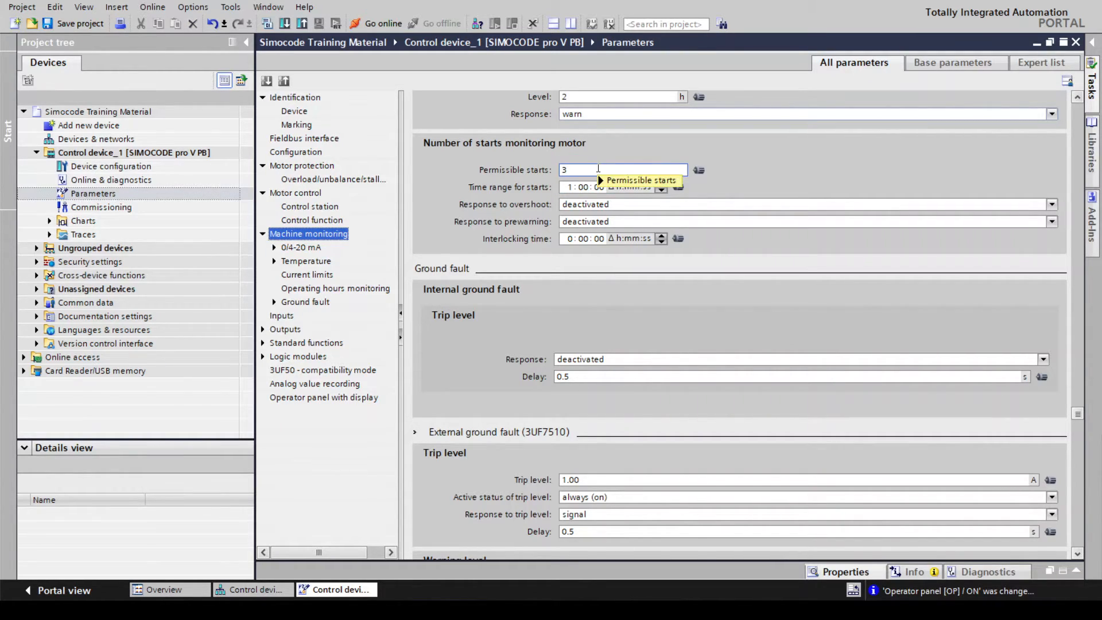
# Set the number of starts monitoring's response to overshoot to trip.
pyautogui.moveTo(598, 169)
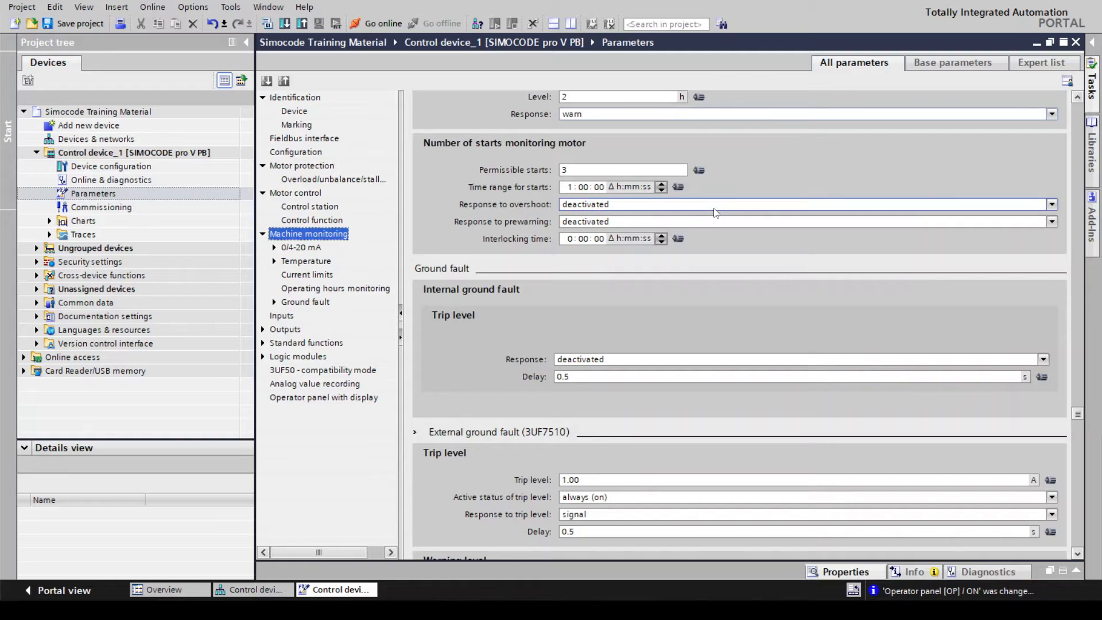
pyautogui.click(732, 204)
pyautogui.click(680, 247)
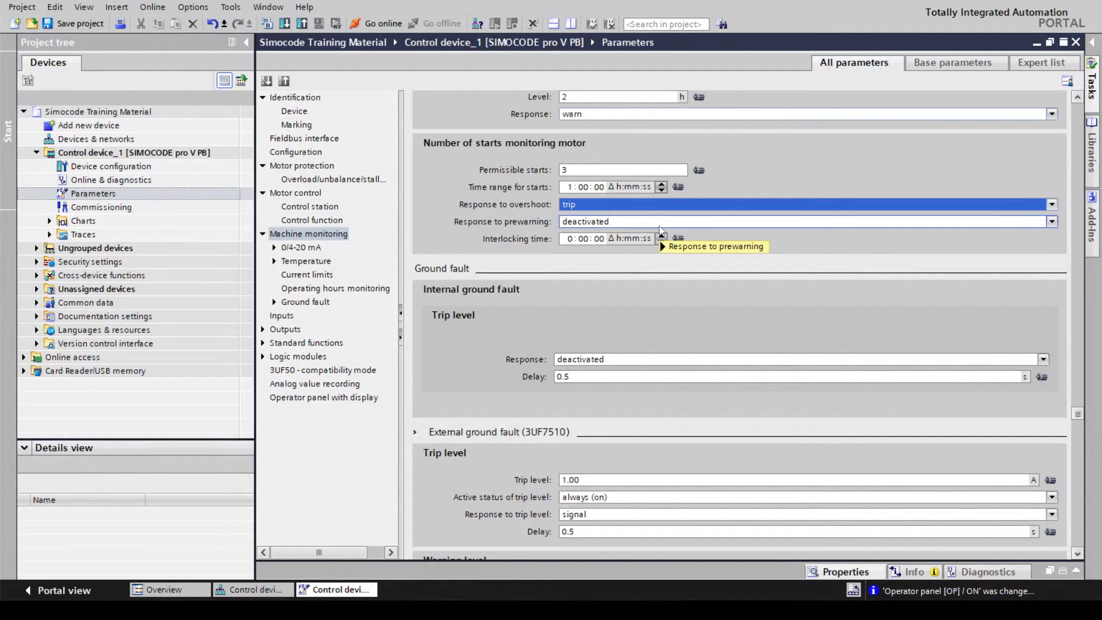
pyautogui.moveTo(661, 231)
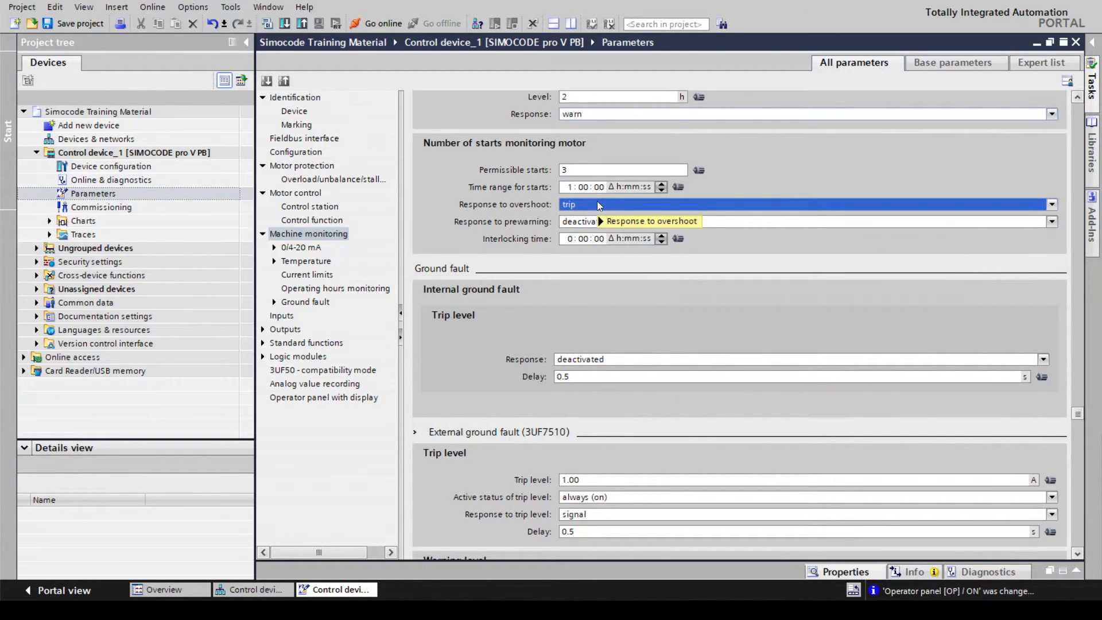
pyautogui.moveTo(599, 206)
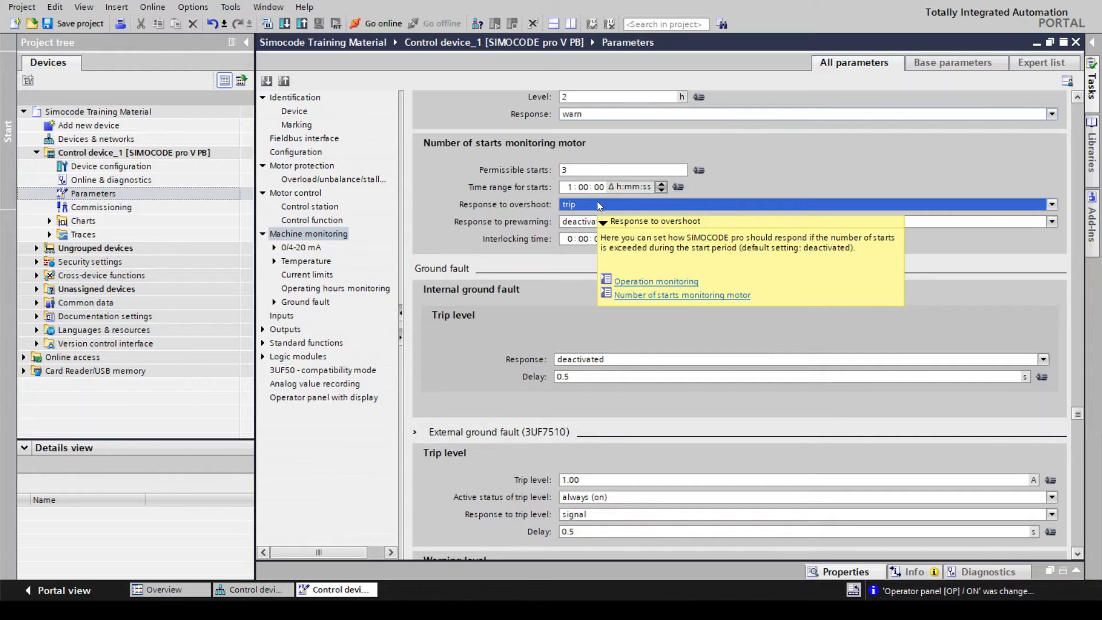
# Set the internal ground fault's trip level response to trip and its delay to 0.2 s.
pyautogui.click(631, 360)
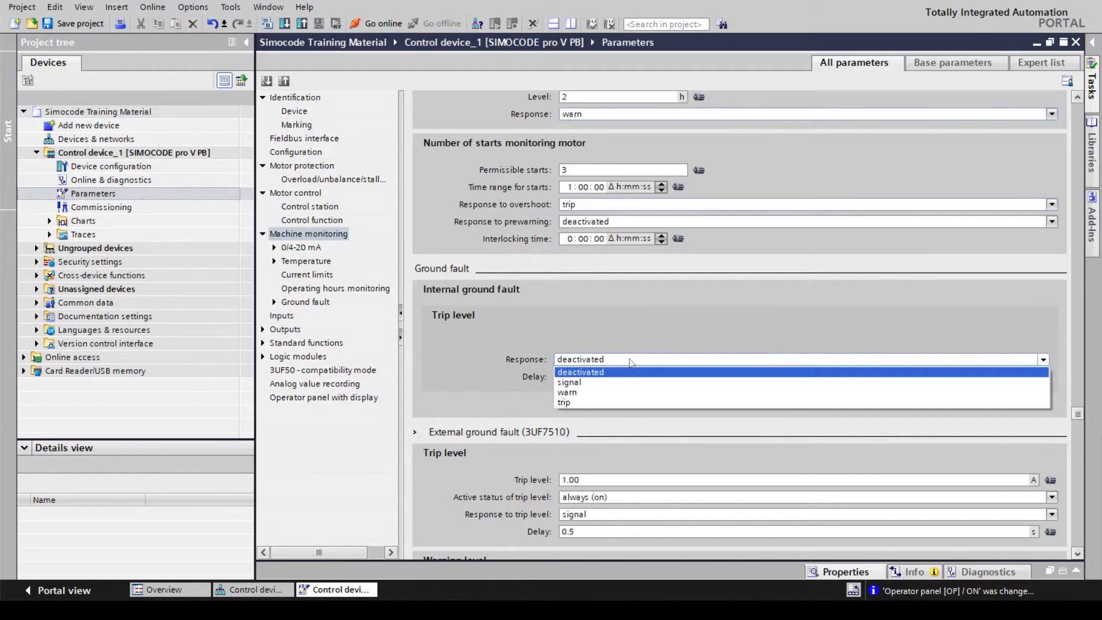
pyautogui.click(624, 401)
pyautogui.press('Tab')
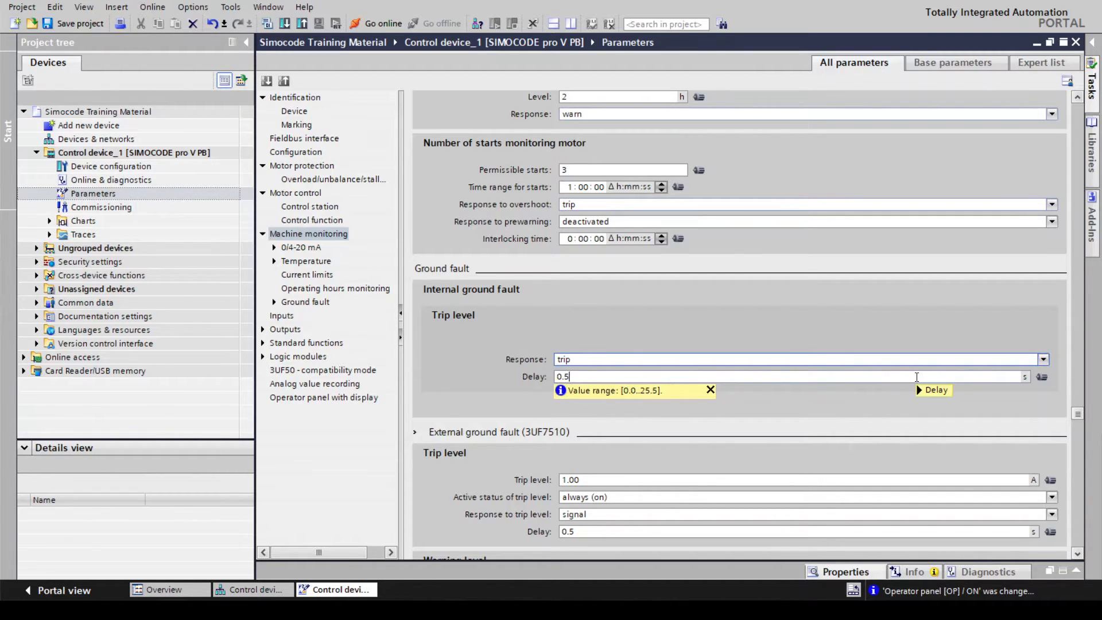
pyautogui.press('BackSpace')
pyautogui.write('2')
pyautogui.press('Return')
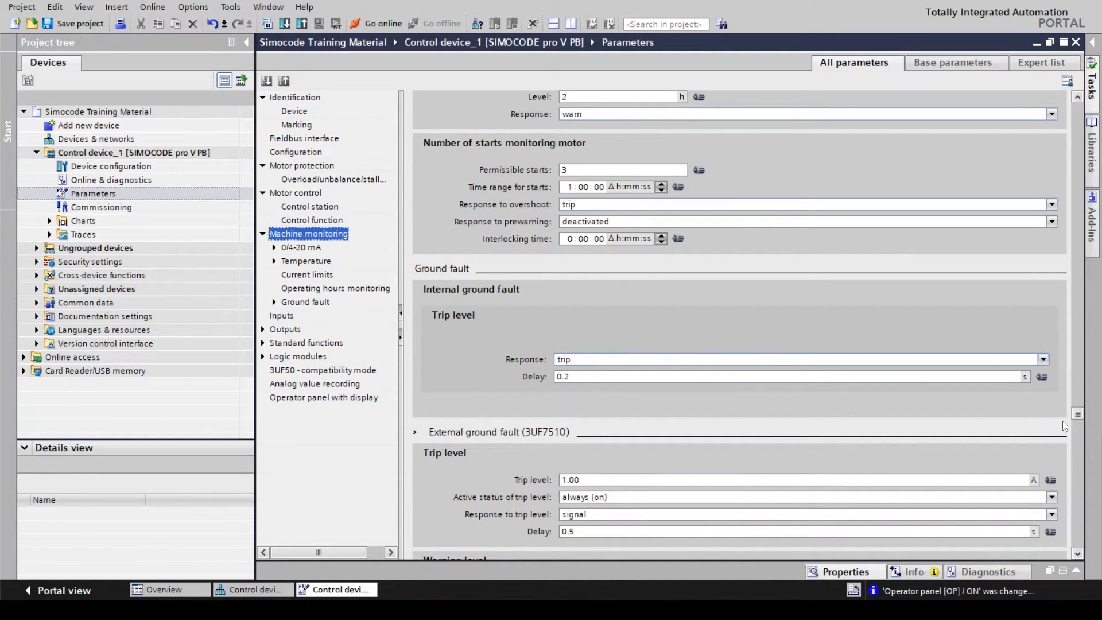
# Set the external ground fault's trip level to 0.20 A.
pyautogui.moveTo(1080, 415); pyautogui.dragTo(1081, 466)
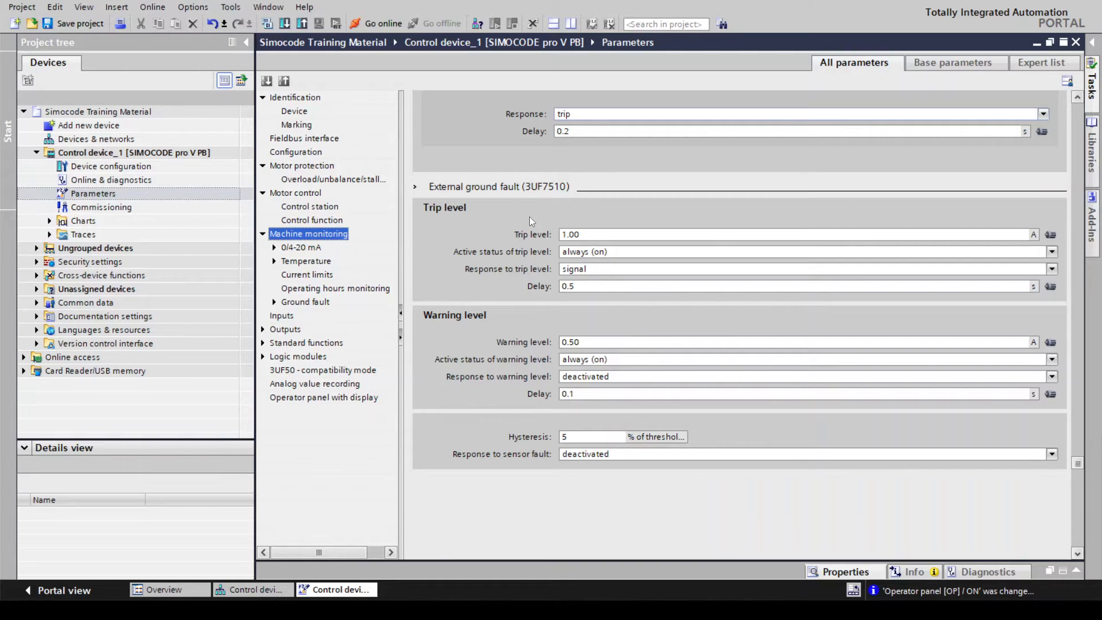
pyautogui.click(593, 234)
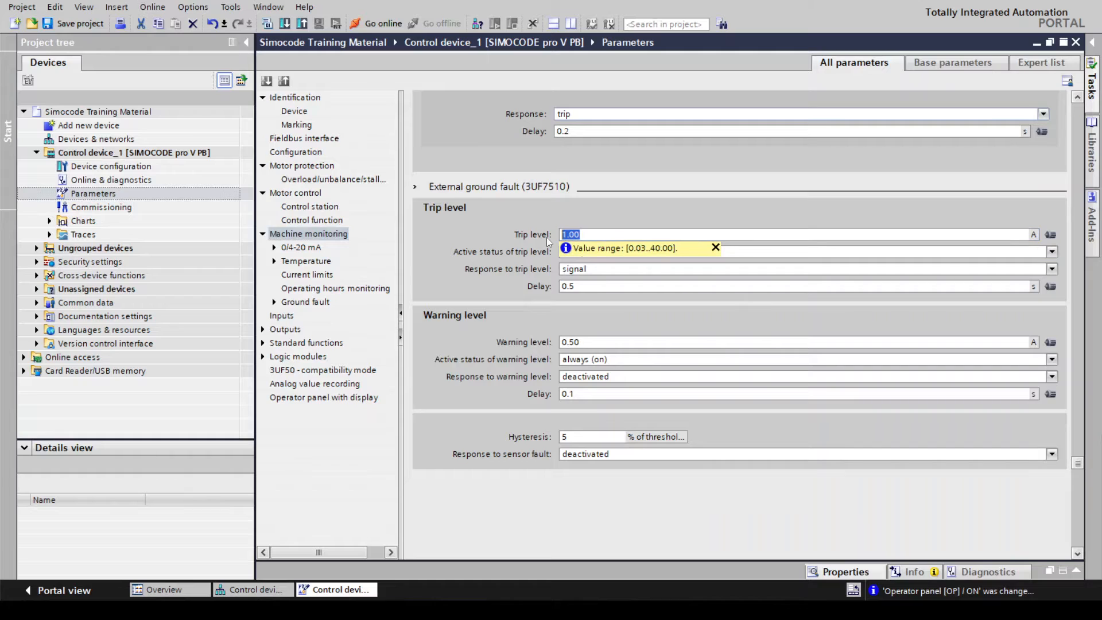
pyautogui.write('0.200')
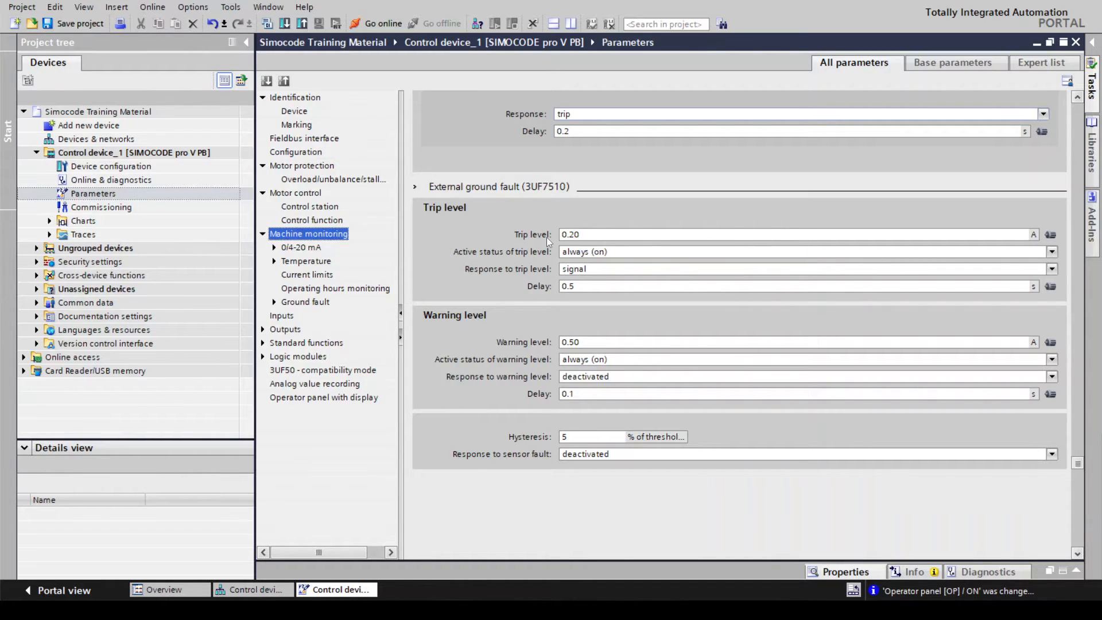
pyautogui.press('BackSpace')
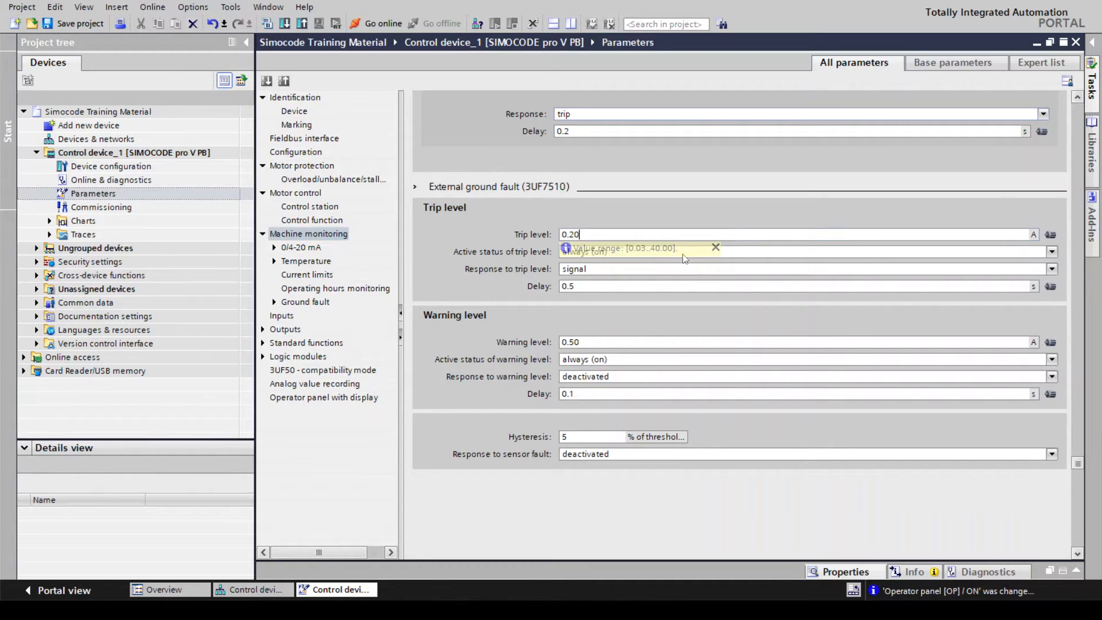
# Set the active status of the external ground fault's trip level to if motor is running, except TPF (run).
pyautogui.click(758, 255)
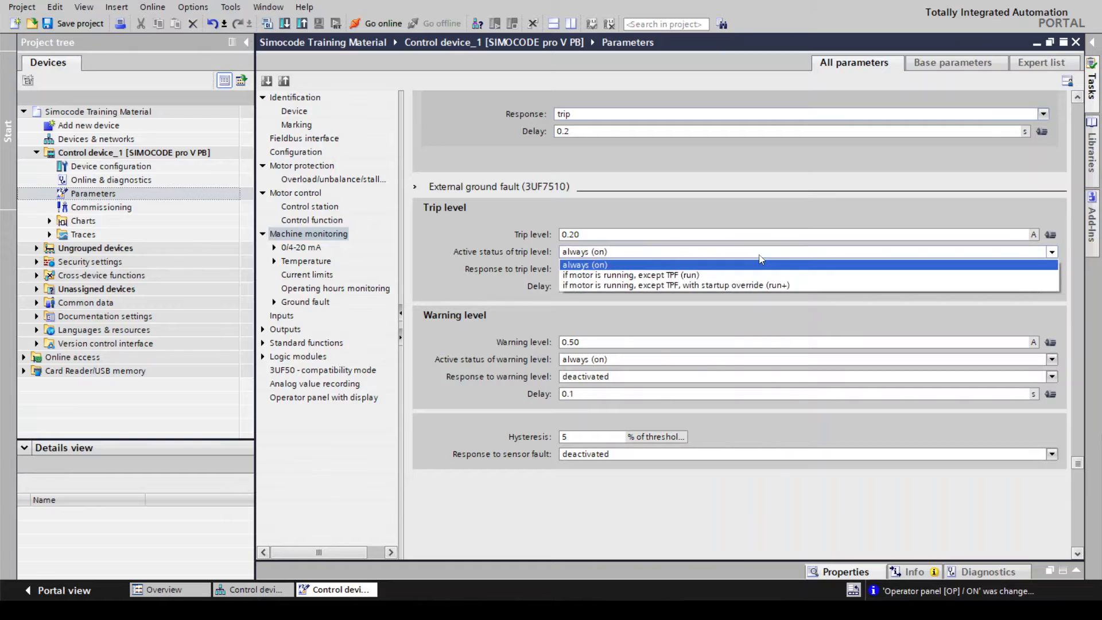
pyautogui.click(634, 268)
pyautogui.click(634, 268)
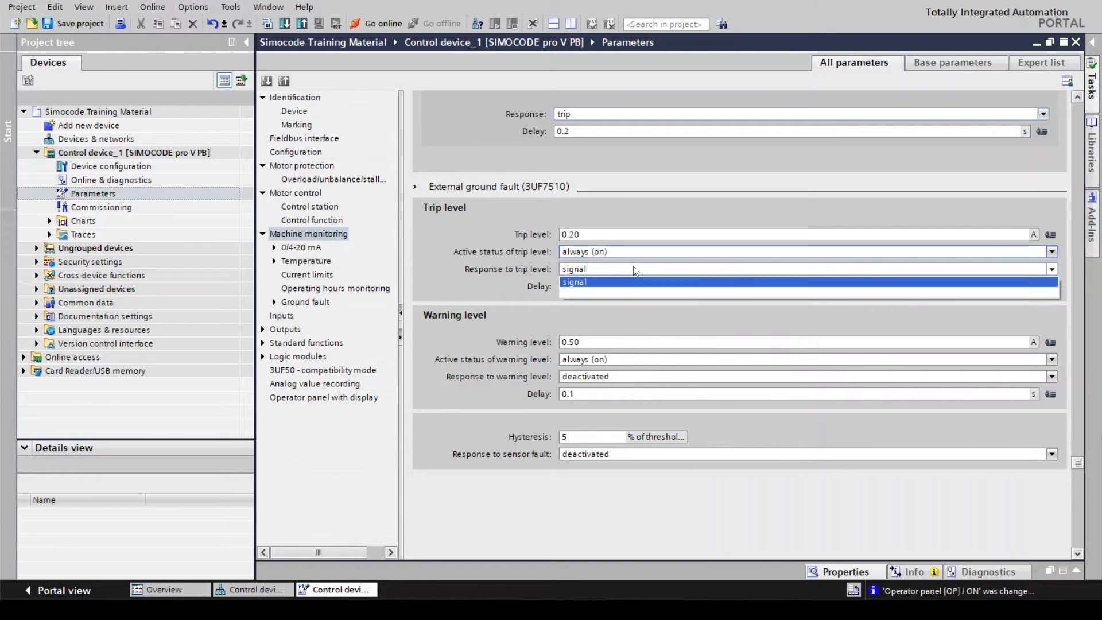
pyautogui.click(626, 251)
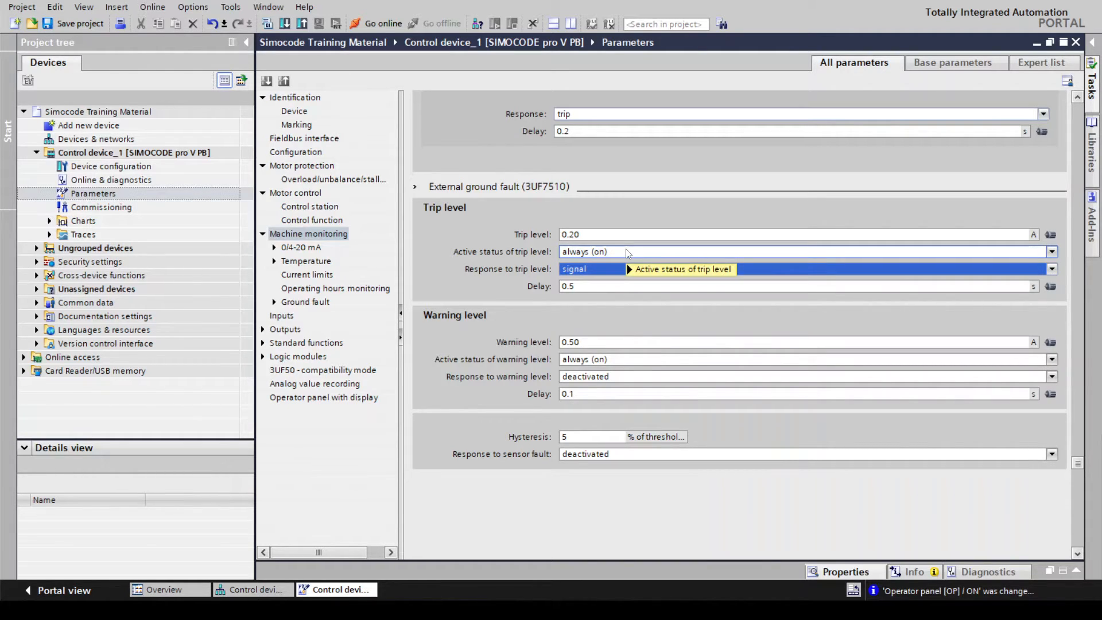
pyautogui.click(628, 253)
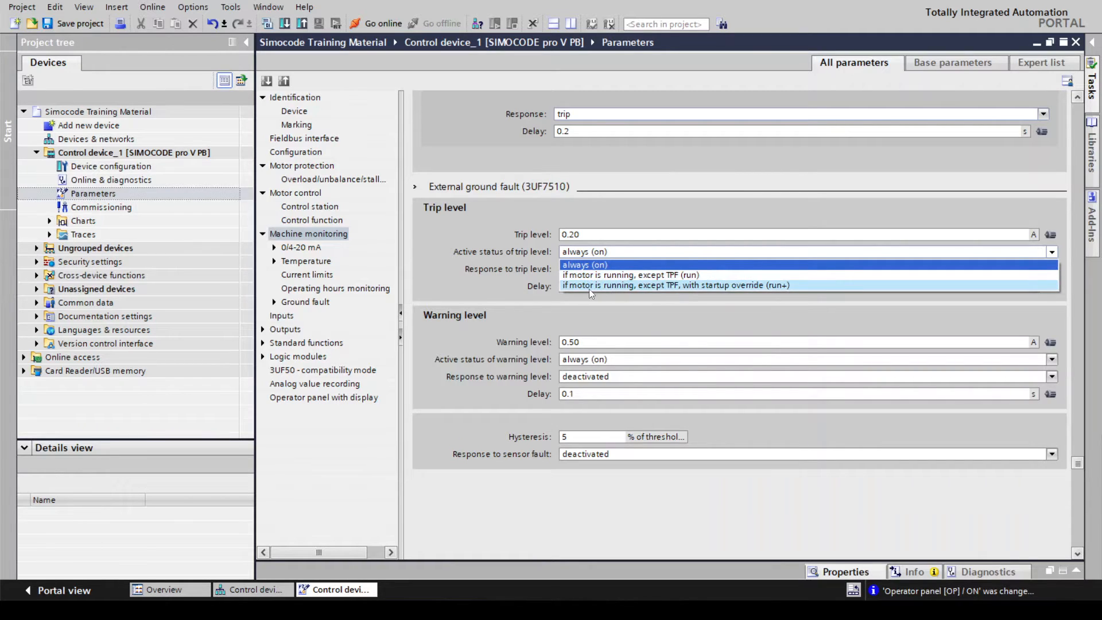
pyautogui.doubleClick(668, 275)
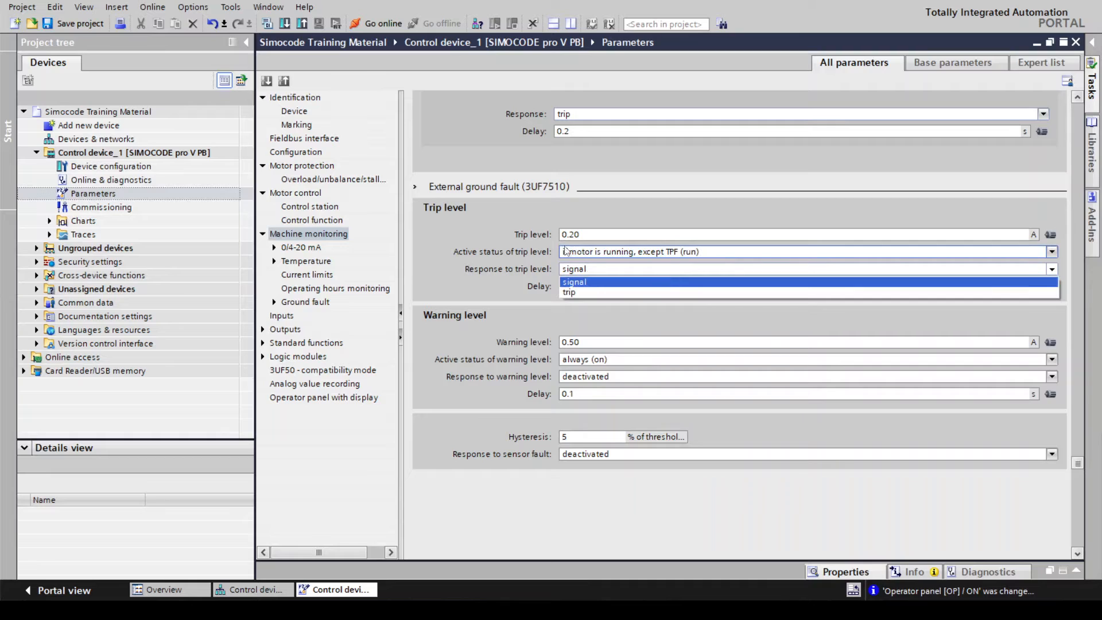
pyautogui.click(526, 257)
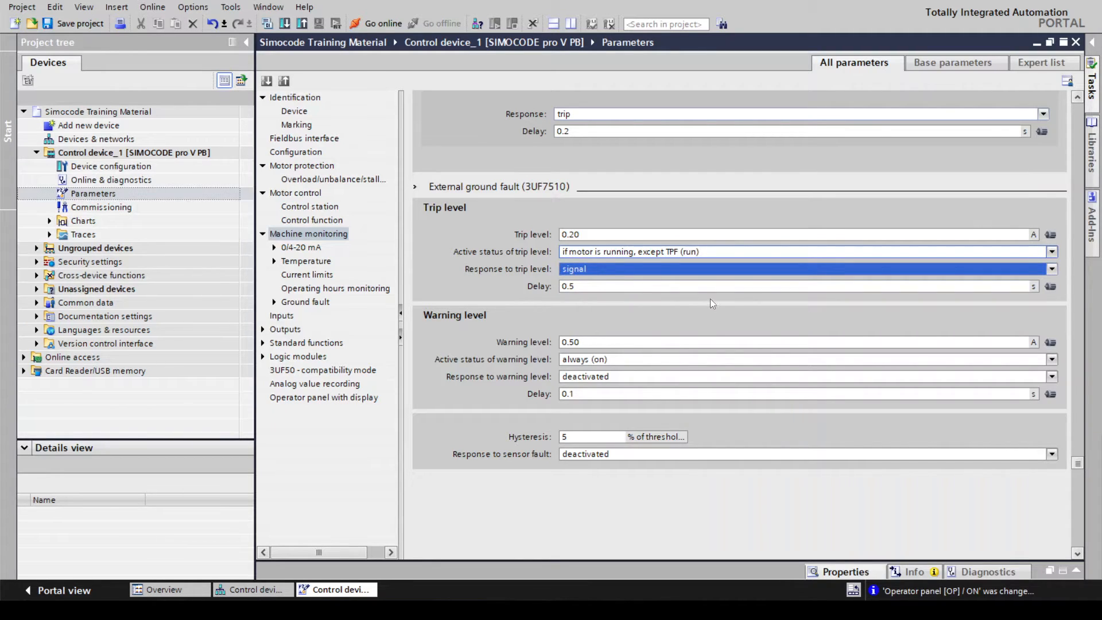
# Try a delay of 0.0 s for the external ground fault's trip level, and set it back to 0.5 s.
pyautogui.click(620, 289)
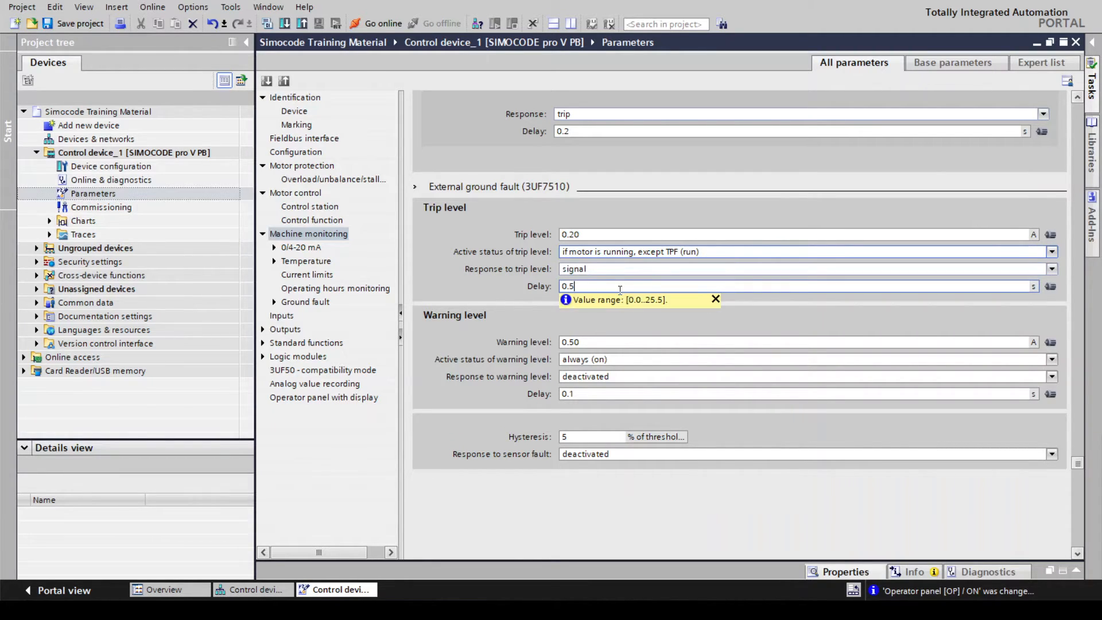
pyautogui.moveTo(612, 292); pyautogui.dragTo(561, 288)
pyautogui.write('0.0')
pyautogui.press('Return')
pyautogui.moveTo(577, 289); pyautogui.dragTo(474, 295)
pyautogui.write('0.5')
pyautogui.press('Return')
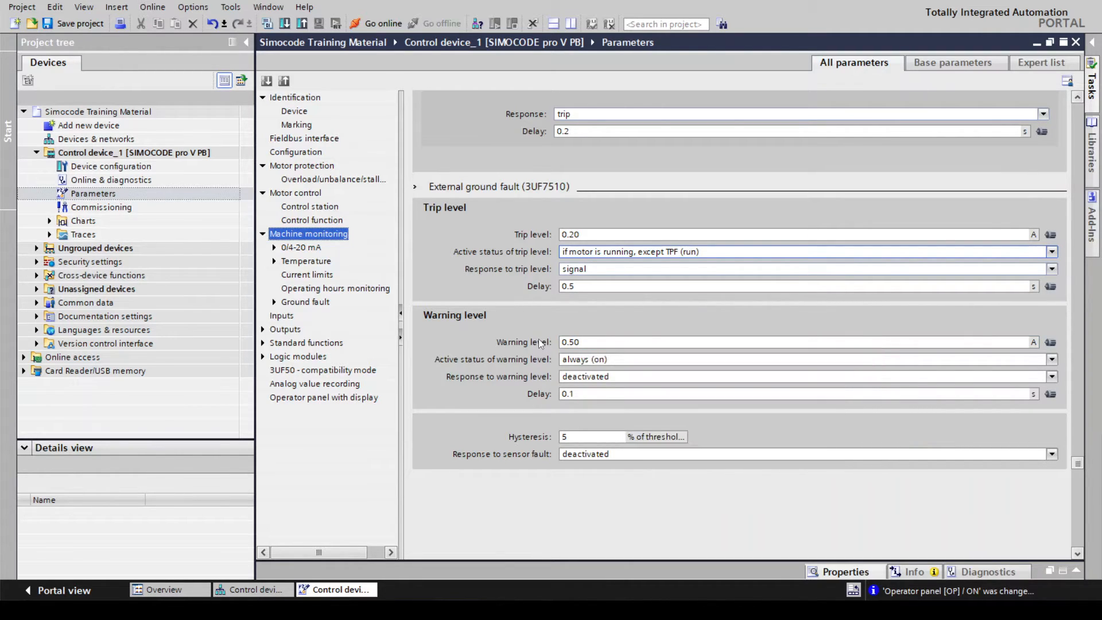
# Set the external ground fault's warning level to 0.30 A and its active status to if motor is running, except TPF (run).
pyautogui.doubleClick(585, 343)
pyautogui.write('0.30')
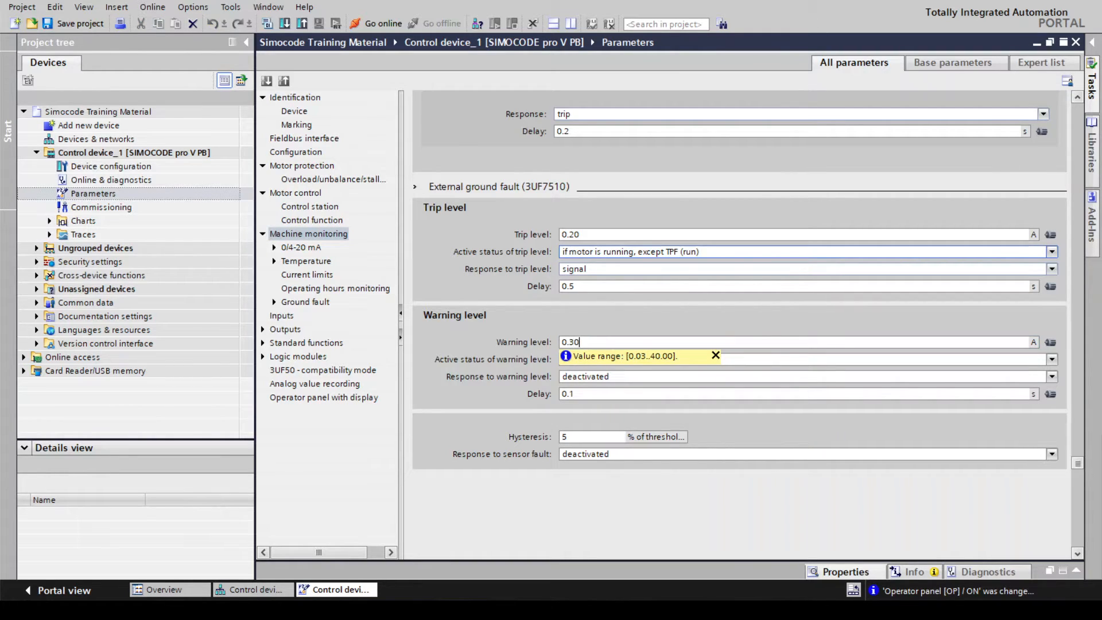
pyautogui.press('Return')
pyautogui.click(573, 360)
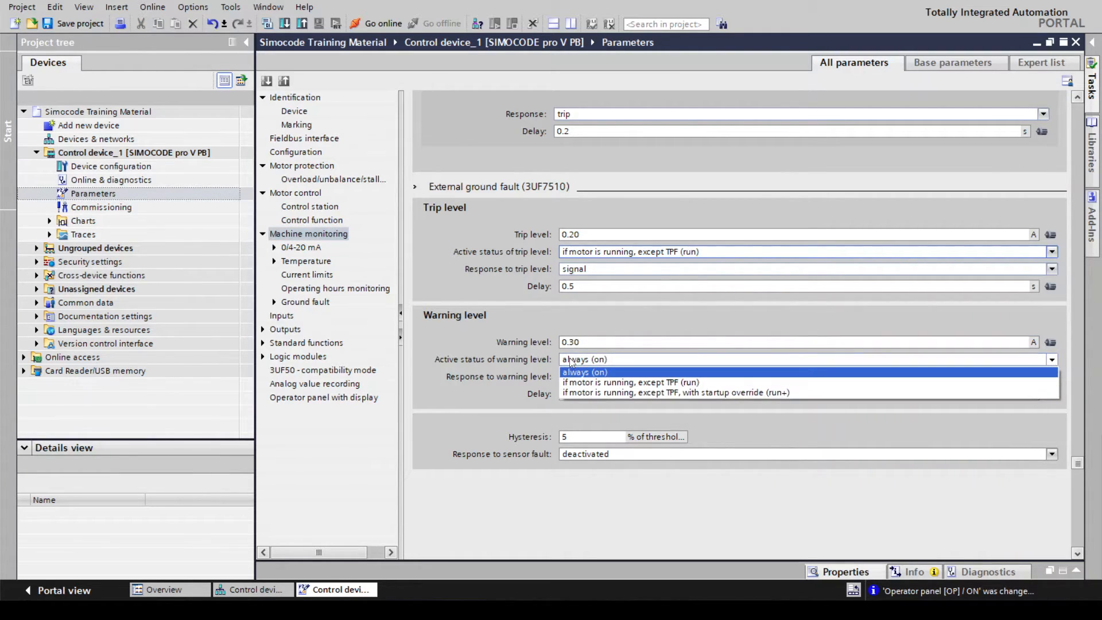
pyautogui.click(581, 383)
# Set the external ground fault's response to warning level to warn and its response to trip level to trip.
pyautogui.click(593, 378)
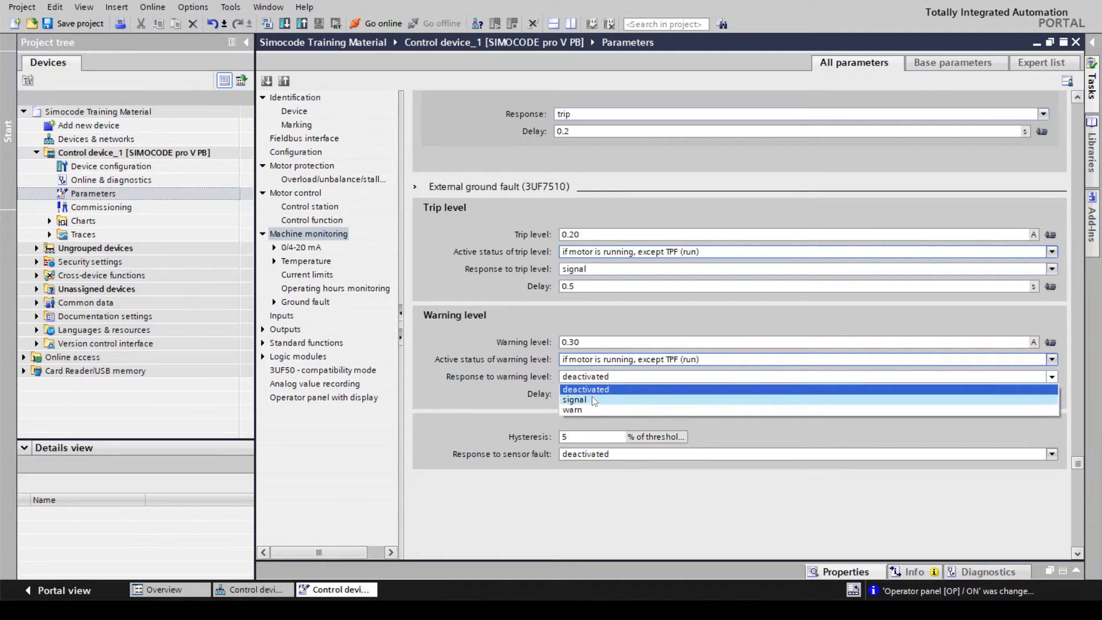
pyautogui.click(593, 410)
pyautogui.click(589, 270)
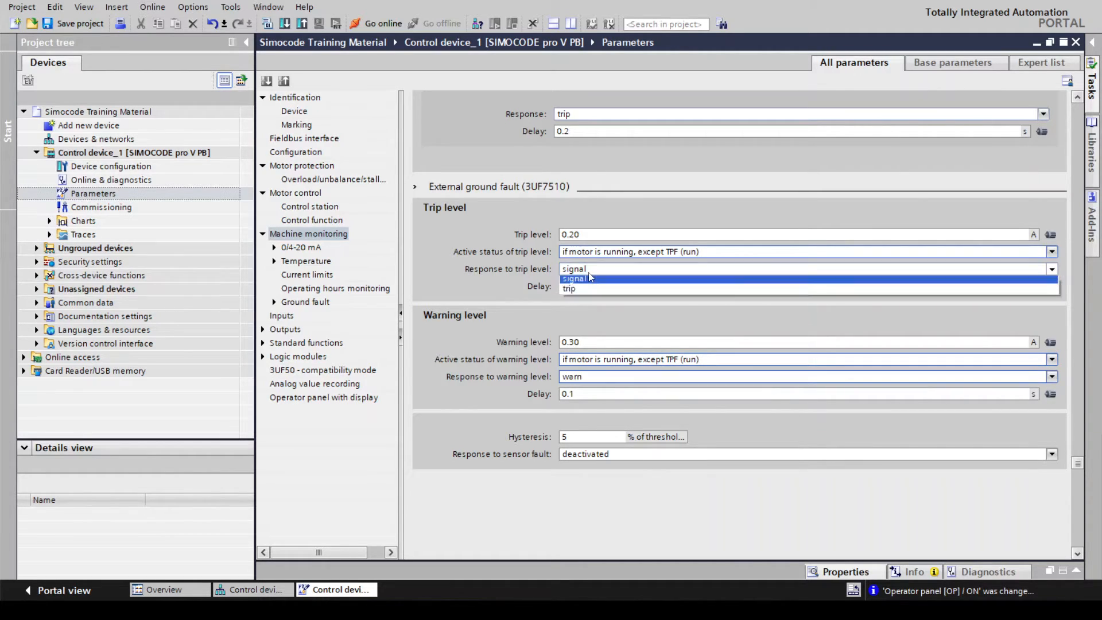
pyautogui.click(588, 296)
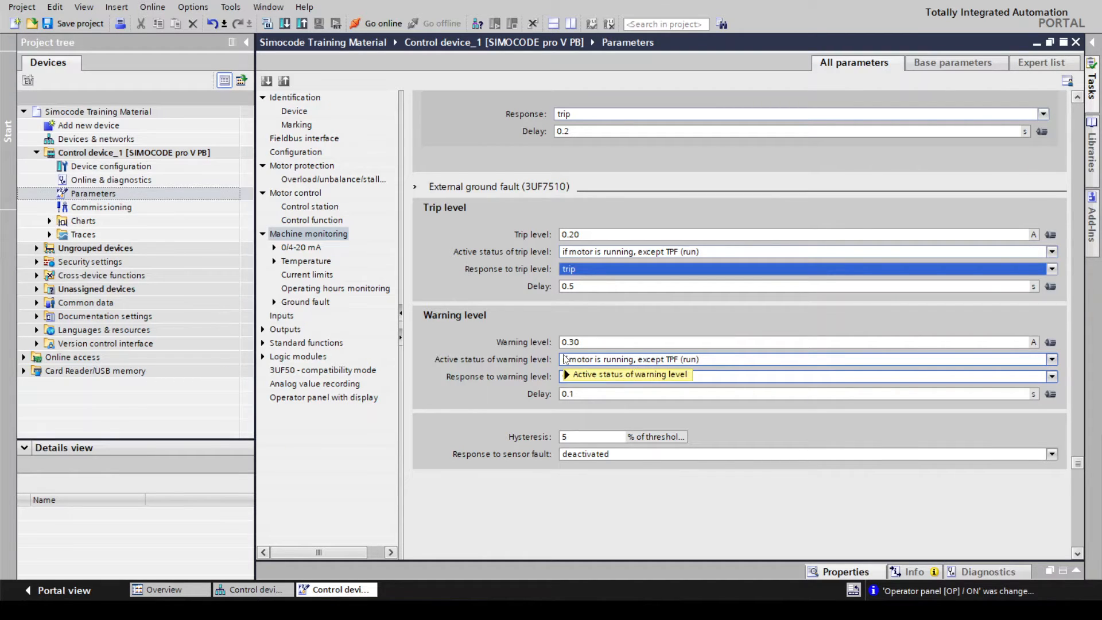
# Review the machine monitoring settings for the analog module, temperature, current limits, operating hours and ground fault.
pyautogui.moveTo(564, 359)
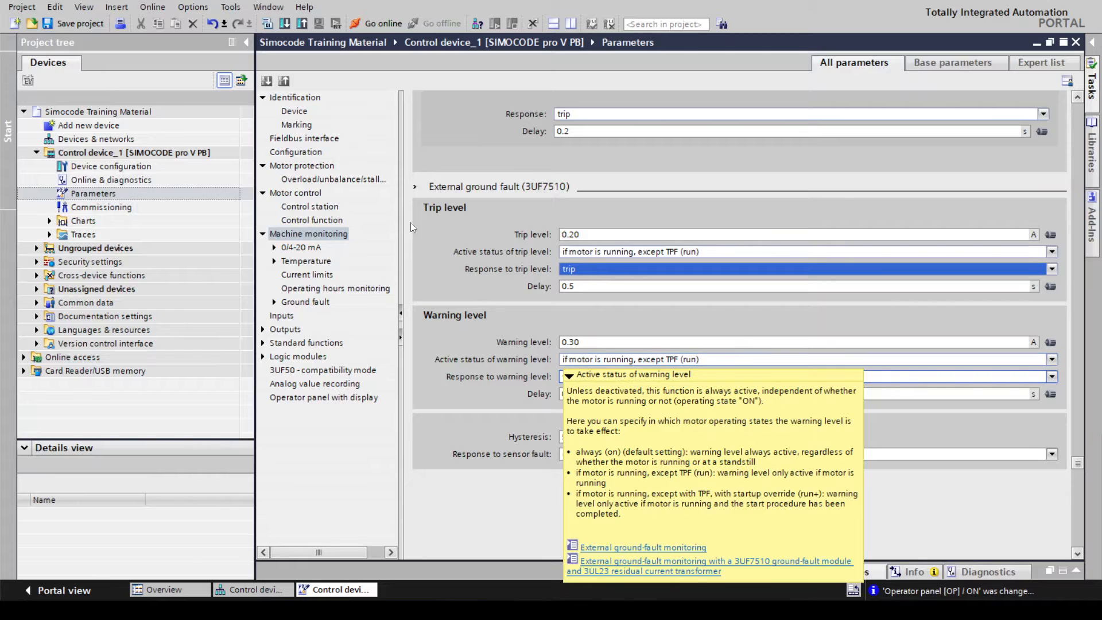
pyautogui.click(274, 248)
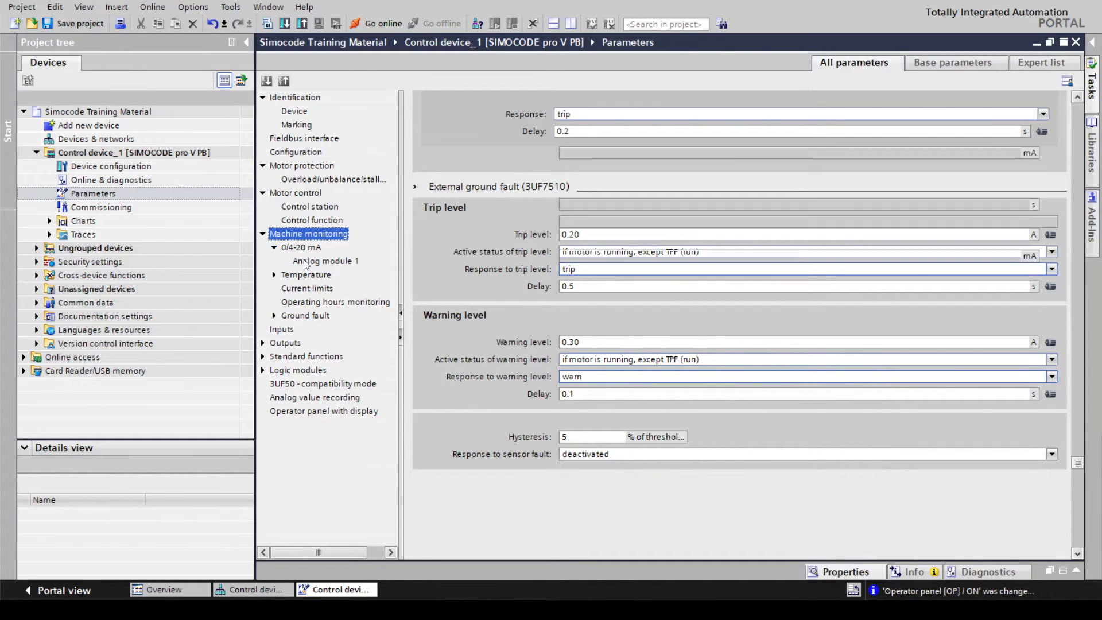
pyautogui.click(304, 262)
pyautogui.click(305, 276)
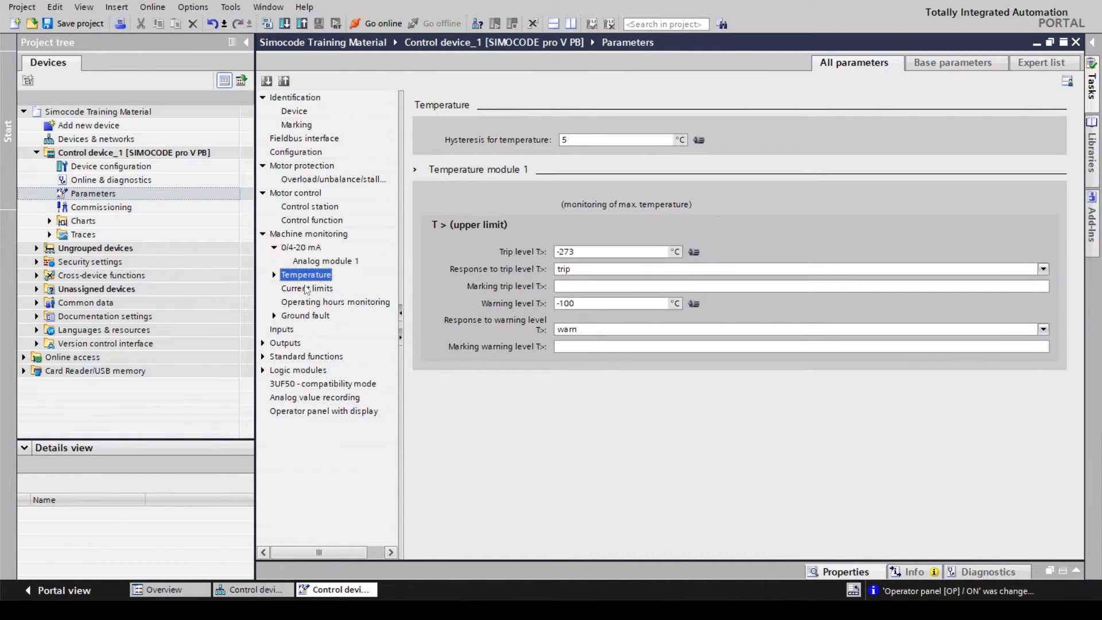
pyautogui.click(307, 289)
pyautogui.click(307, 303)
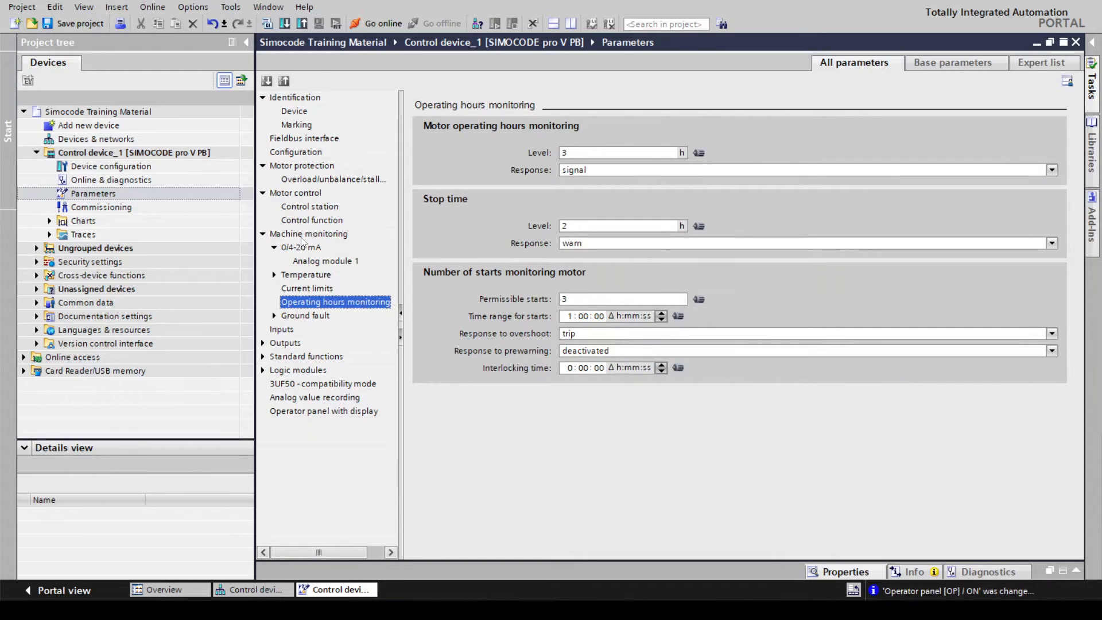
pyautogui.click(302, 235)
pyautogui.click(303, 315)
# In the Inputs parameters, set analog module 1's input signal to 4-20mA and its response to open circuit to trip.
pyautogui.click(290, 332)
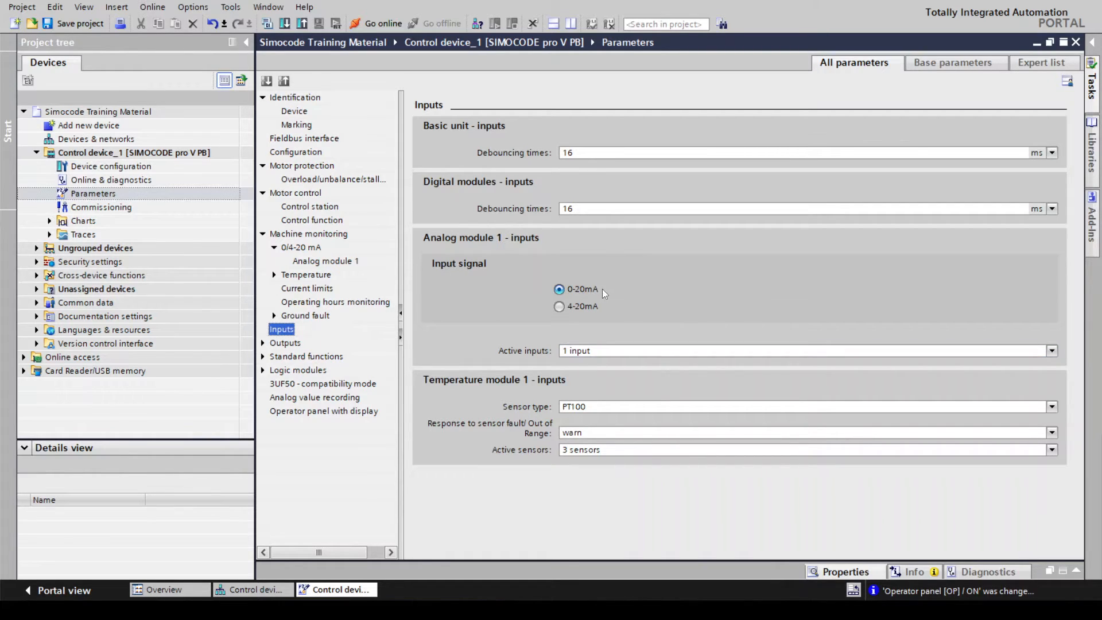
pyautogui.click(559, 307)
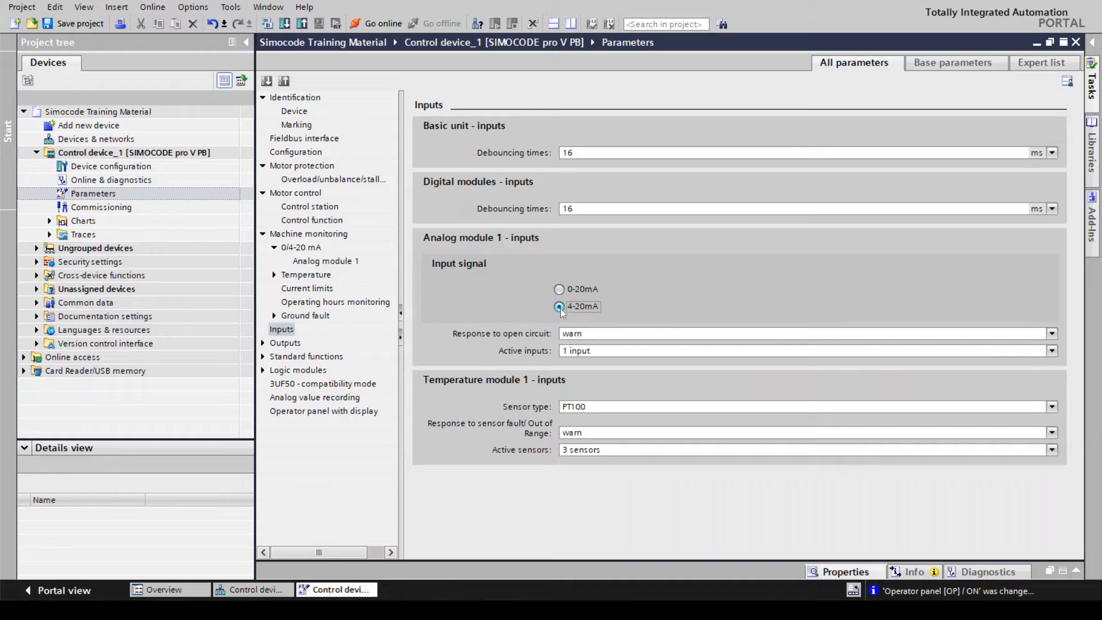
pyautogui.click(560, 290)
pyautogui.click(559, 307)
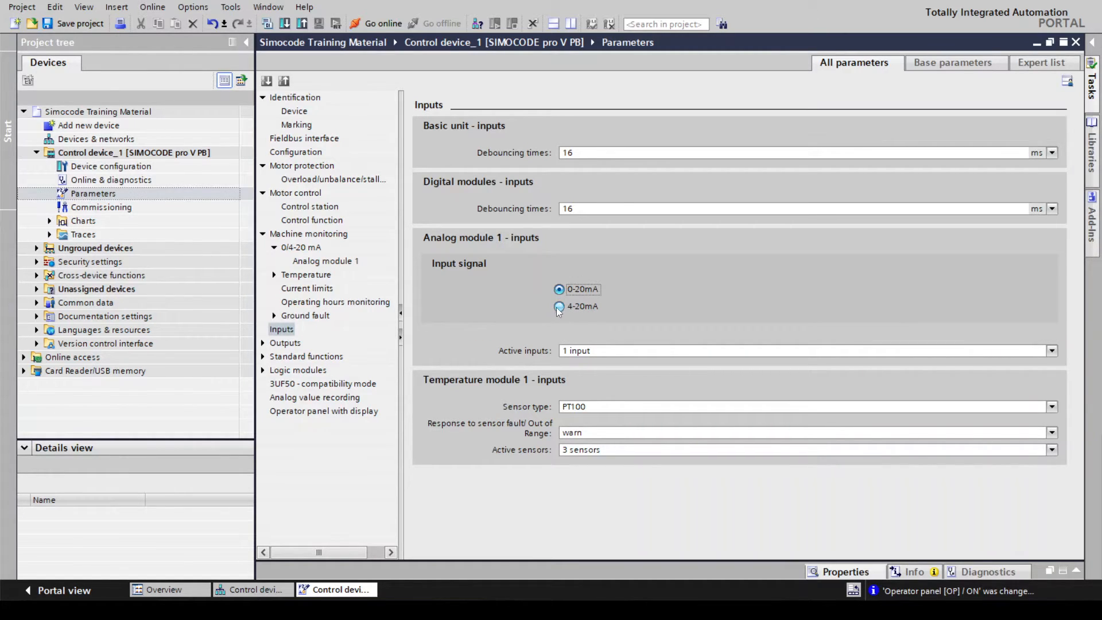
pyautogui.click(575, 335)
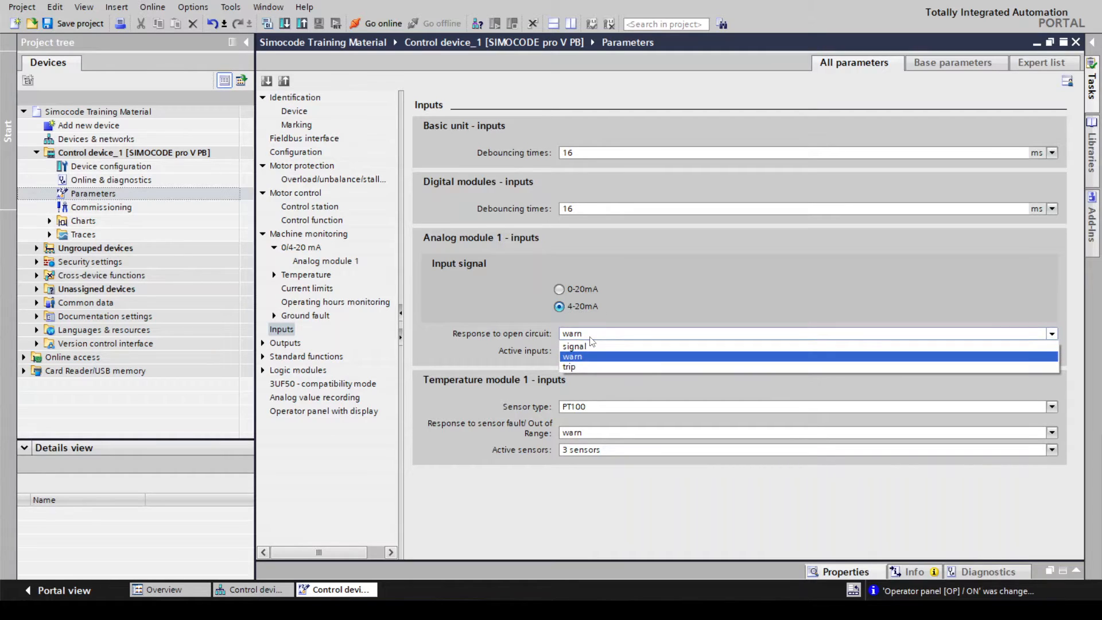
pyautogui.click(589, 367)
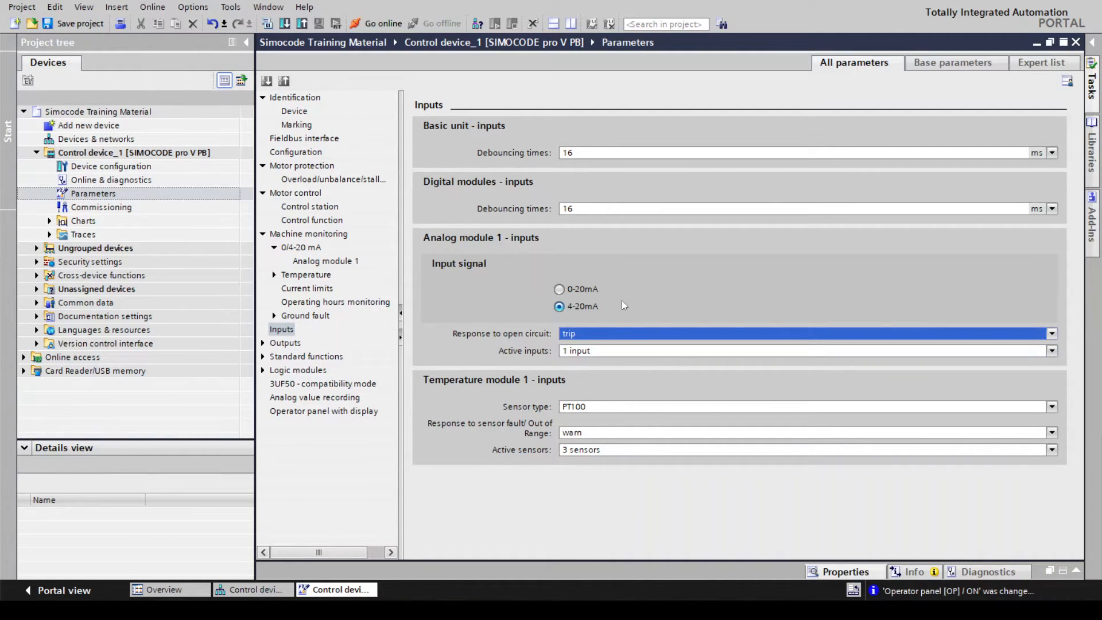
# Try 2 active inputs for analog module 1, and set it back to 1 input.
pyautogui.click(617, 350)
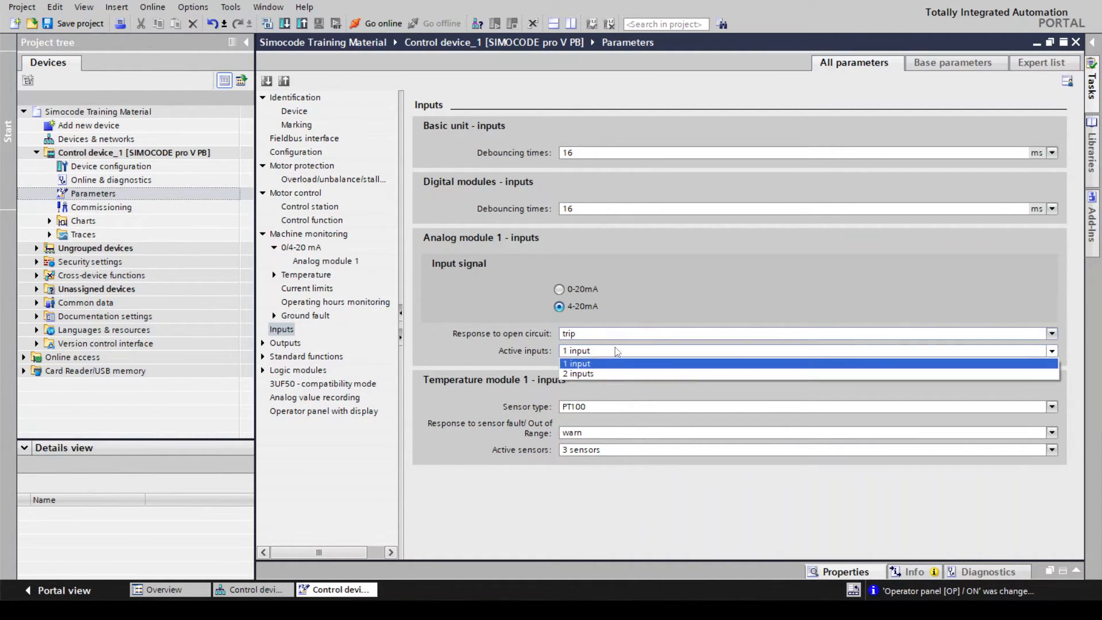
pyautogui.click(613, 374)
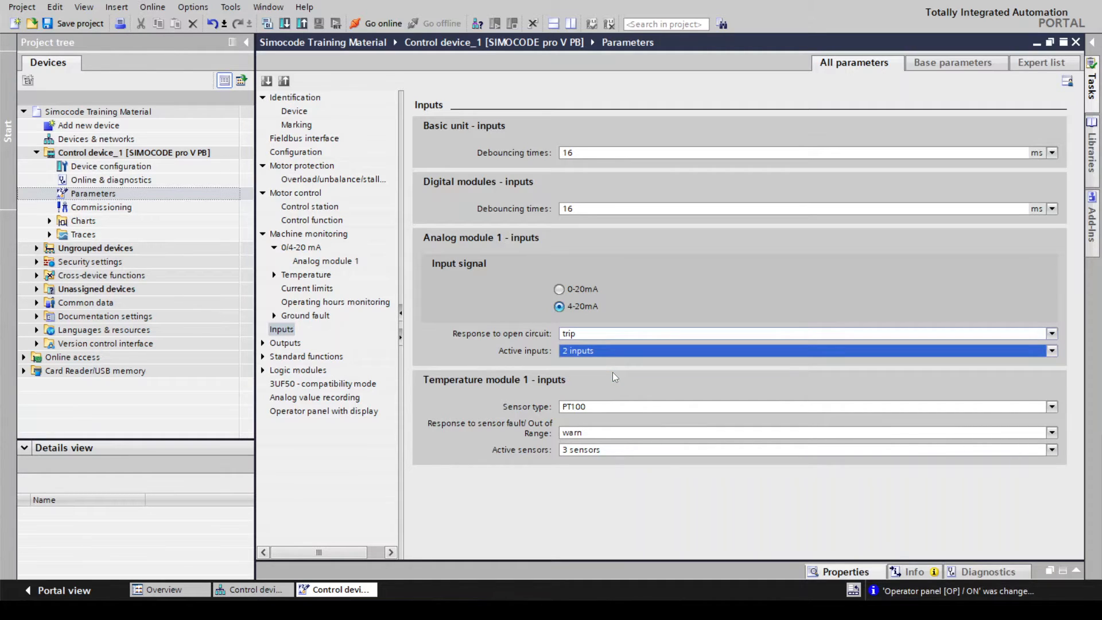
pyautogui.click(616, 350)
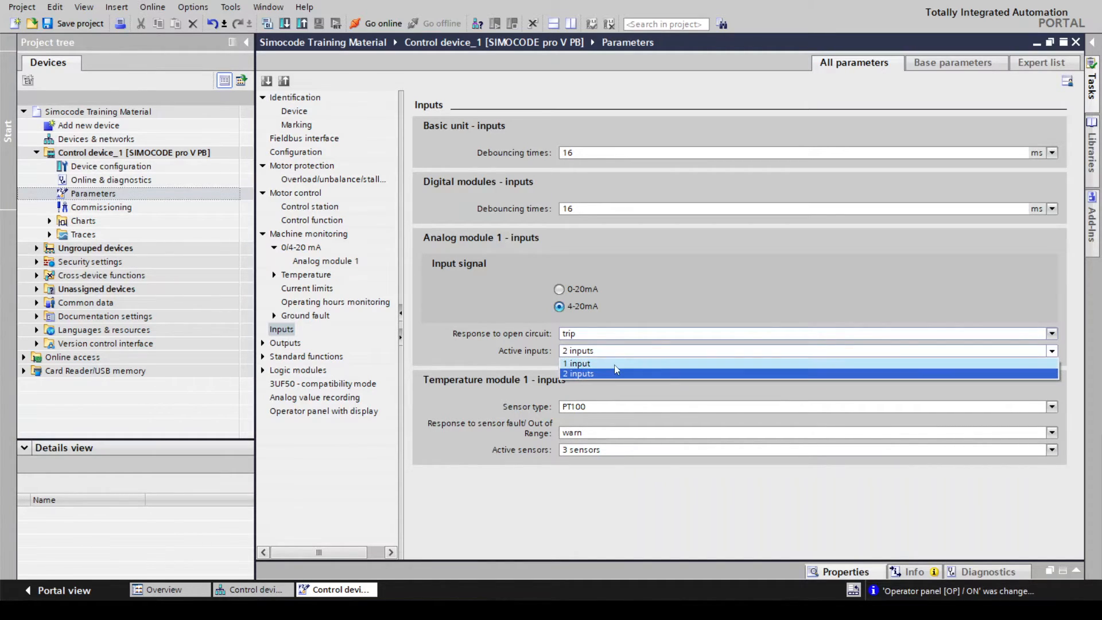
pyautogui.click(614, 364)
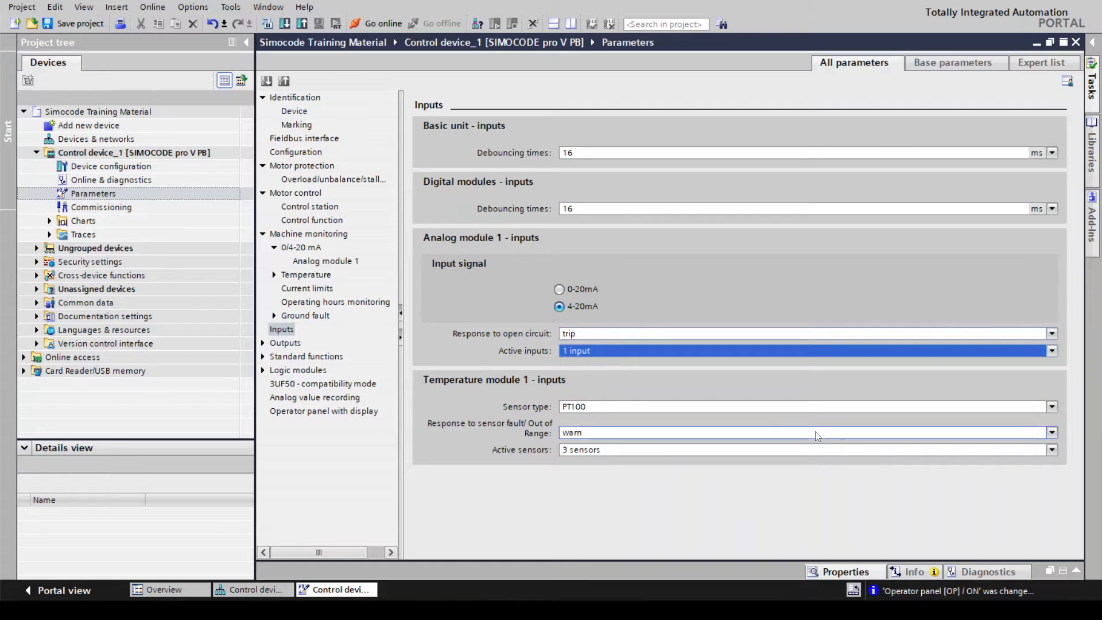
# Set the sensor type of temperature module 1's inputs to KTY83.
pyautogui.click(1053, 407)
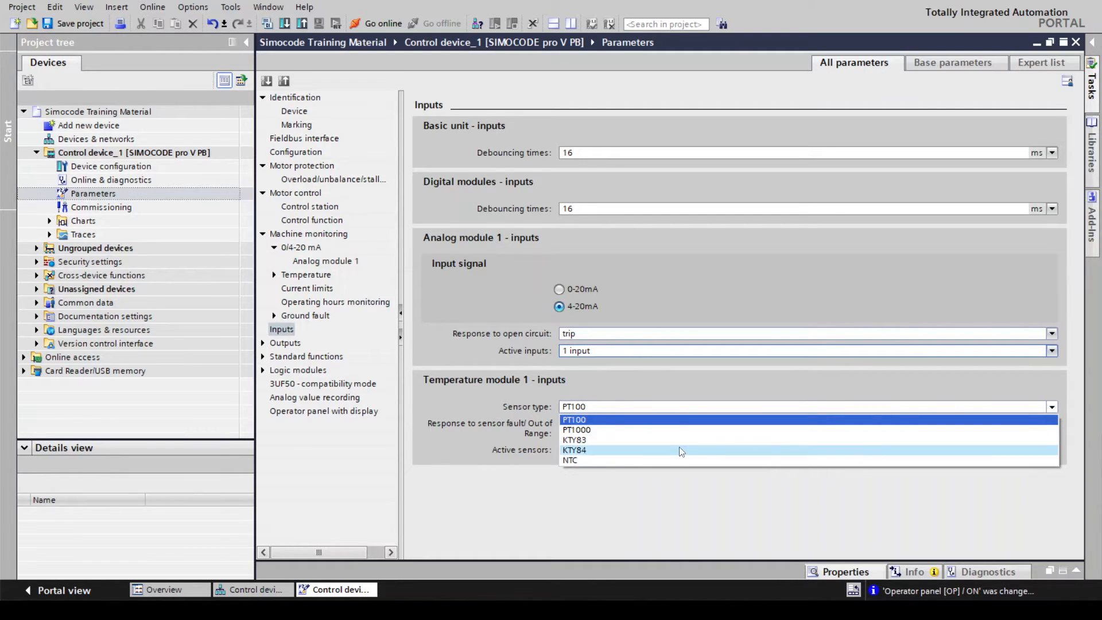
pyautogui.click(599, 441)
pyautogui.click(600, 446)
pyautogui.click(519, 463)
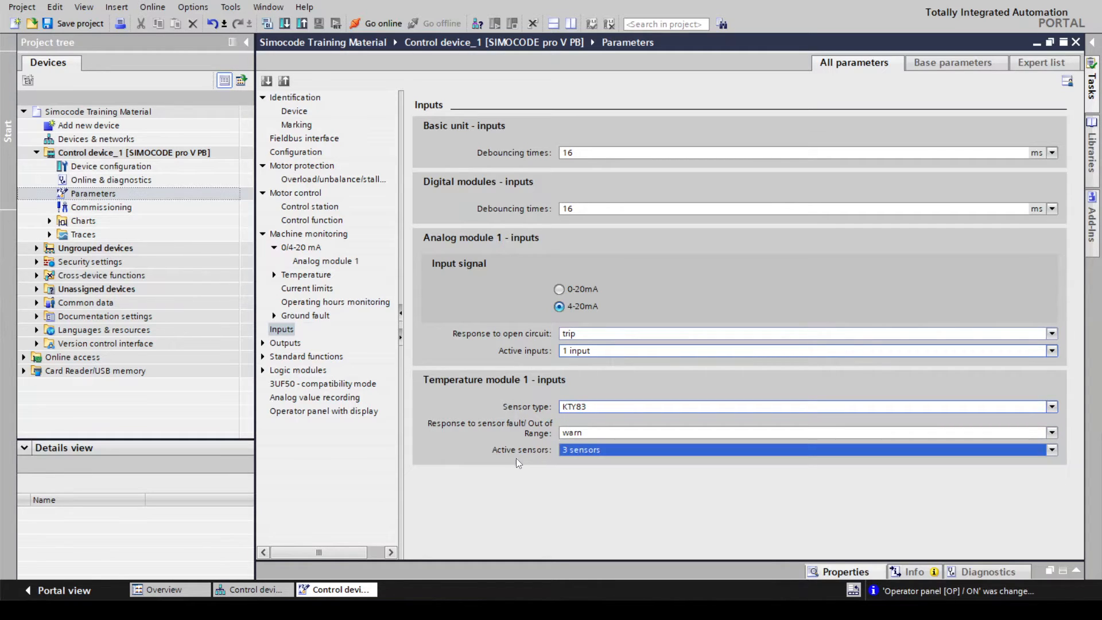
# Check the available numbers of active sensors for temperature module 1 without choosing another option.
pyautogui.click(618, 451)
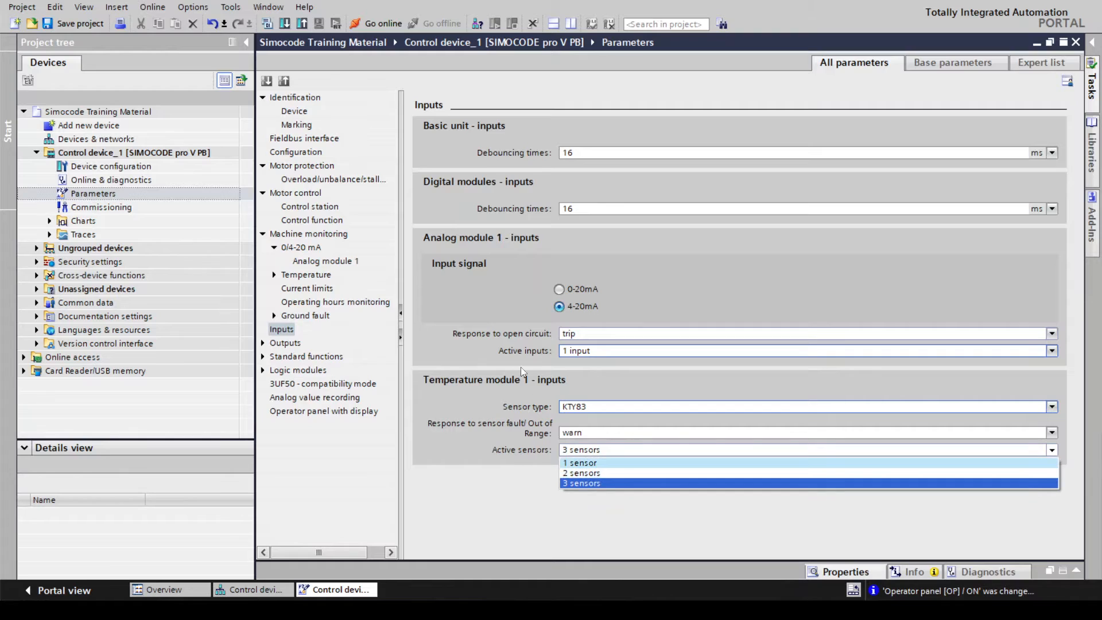
pyautogui.click(485, 379)
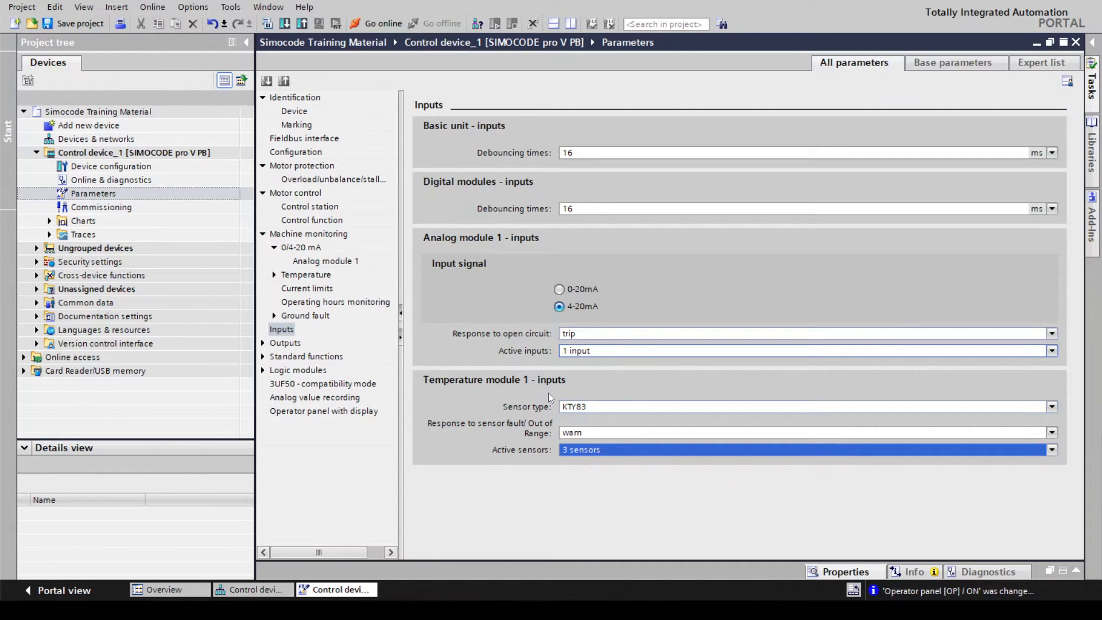
pyautogui.click(605, 446)
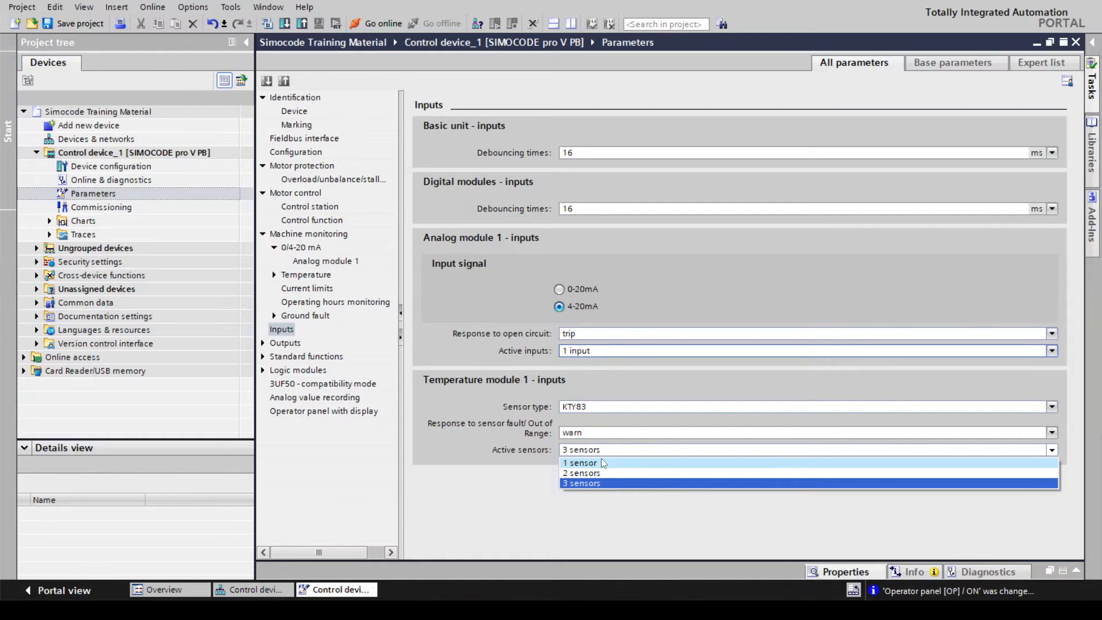
pyautogui.click(287, 352)
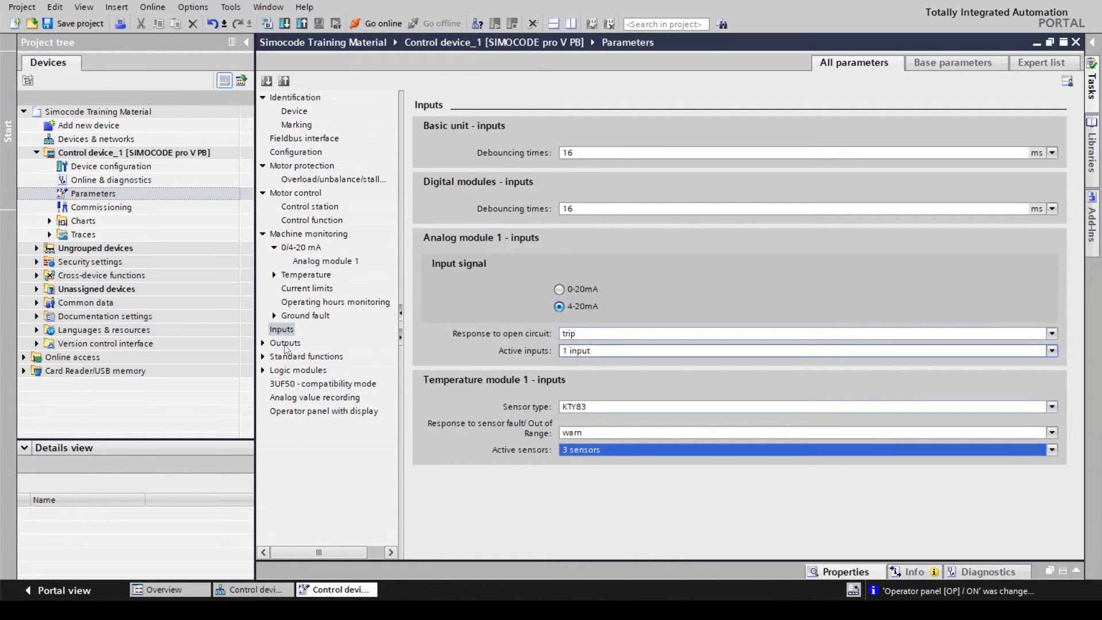
# In the Outputs parameters, set analog module 1's output signal to 4-20mA and check the end value of its value range.
pyautogui.click(285, 344)
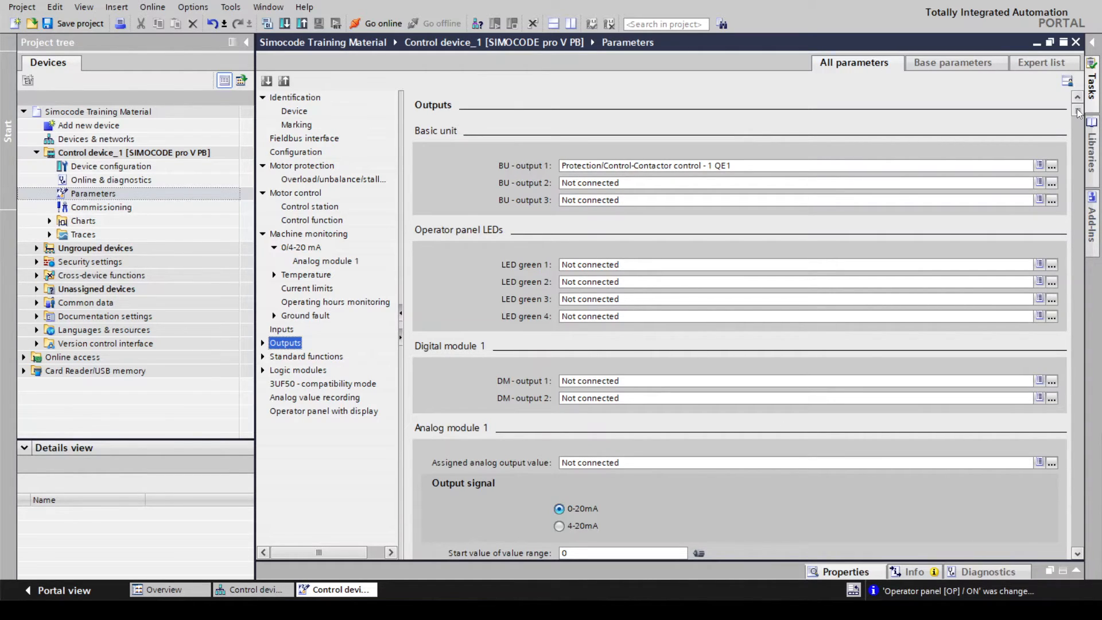
pyautogui.moveTo(1078, 112); pyautogui.dragTo(1079, 201)
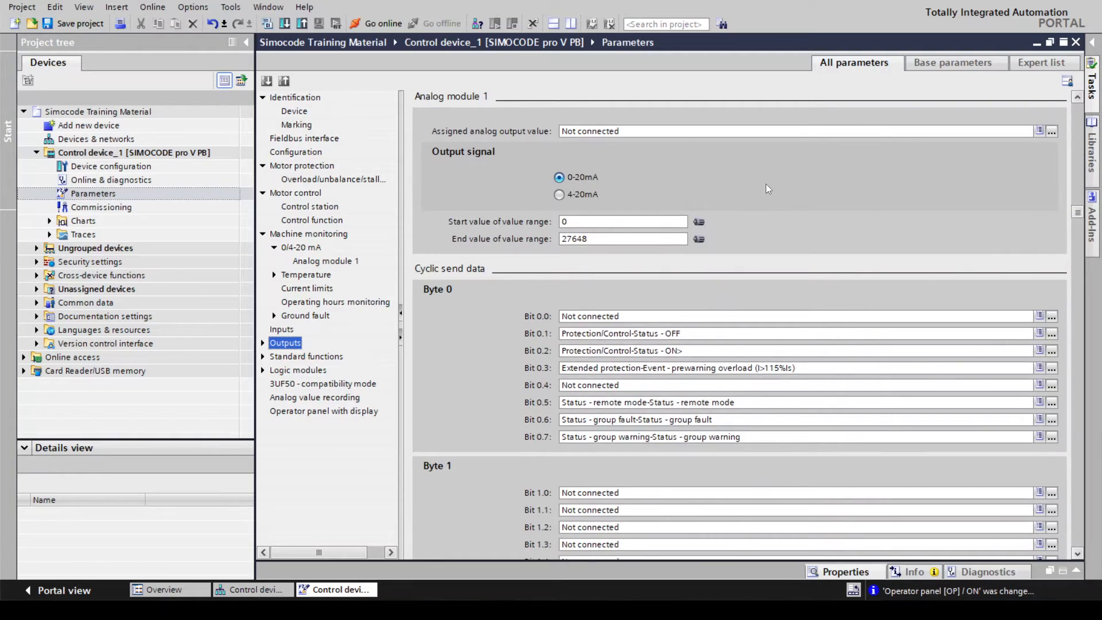
pyautogui.click(560, 196)
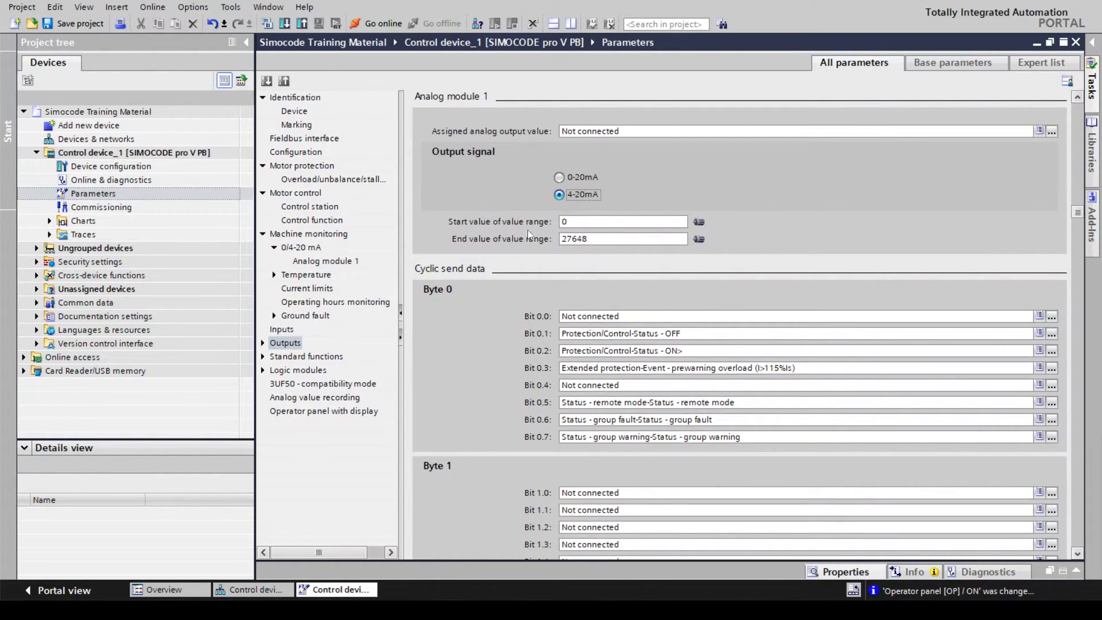
pyautogui.click(594, 241)
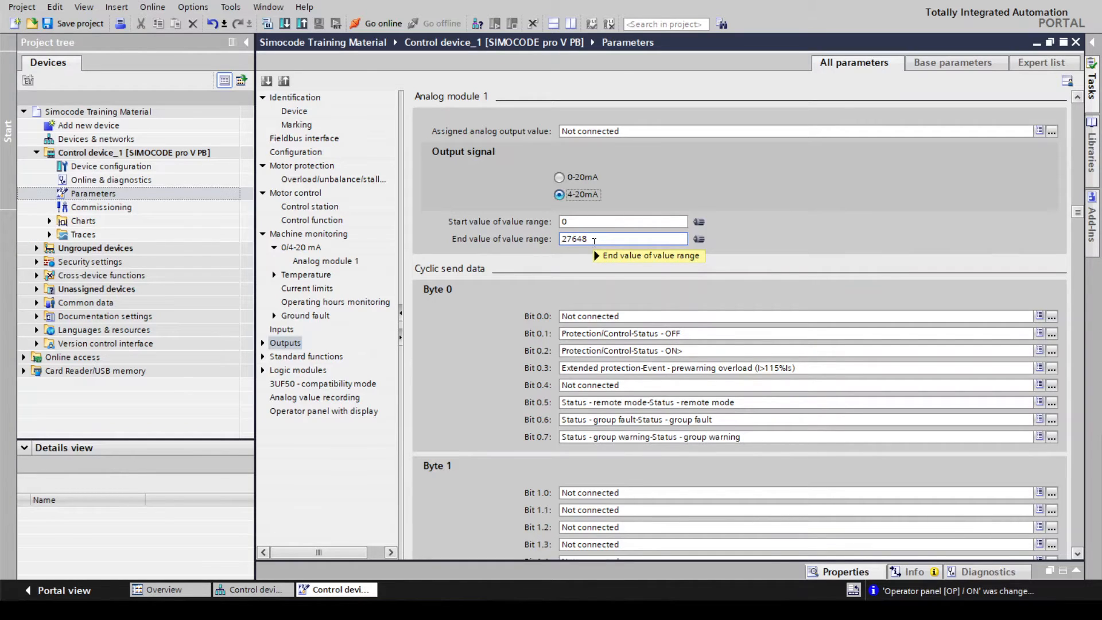
pyautogui.moveTo(594, 240)
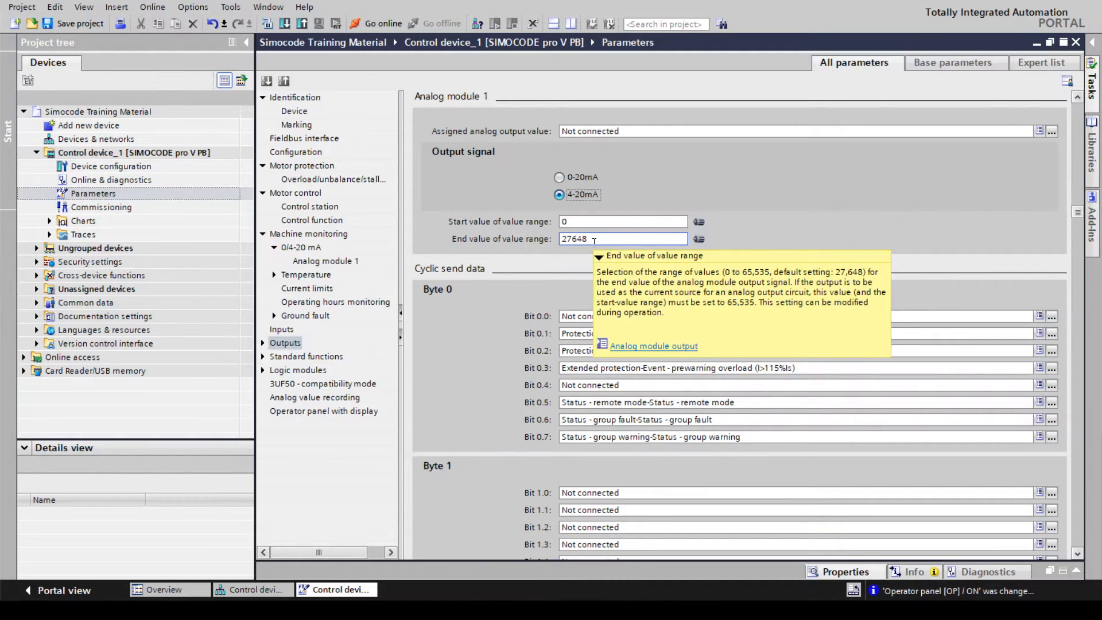
# Review the cyclic and acyclic send data in the Outputs parameters, including the source selection for the byte 2/3 analog value.
pyautogui.scroll(-2, 1077, 235)
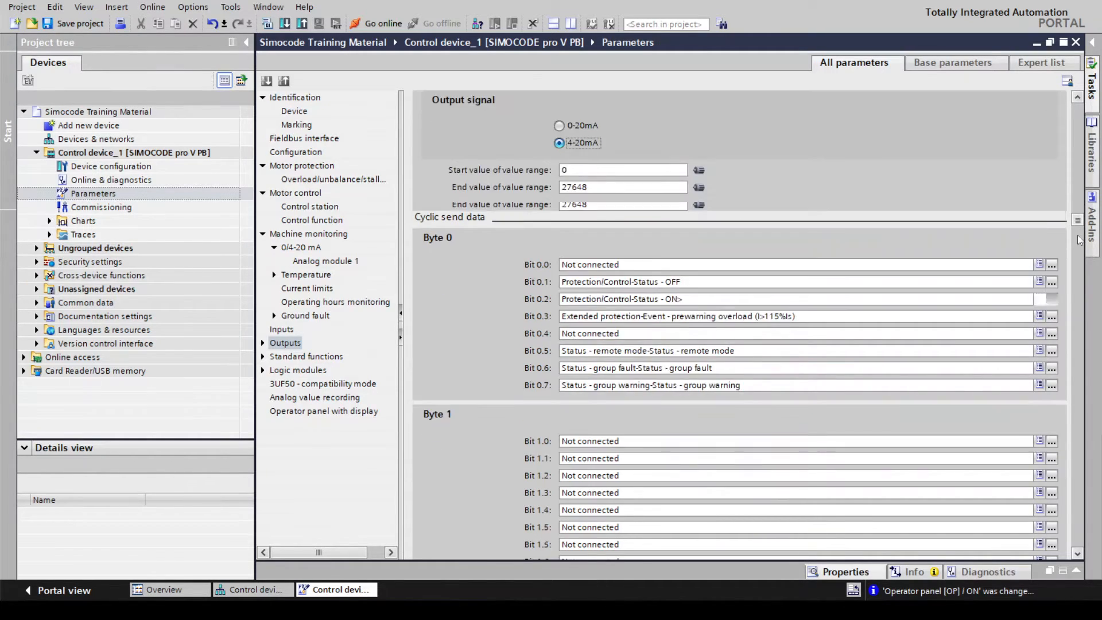
pyautogui.scroll(-4, 1077, 251)
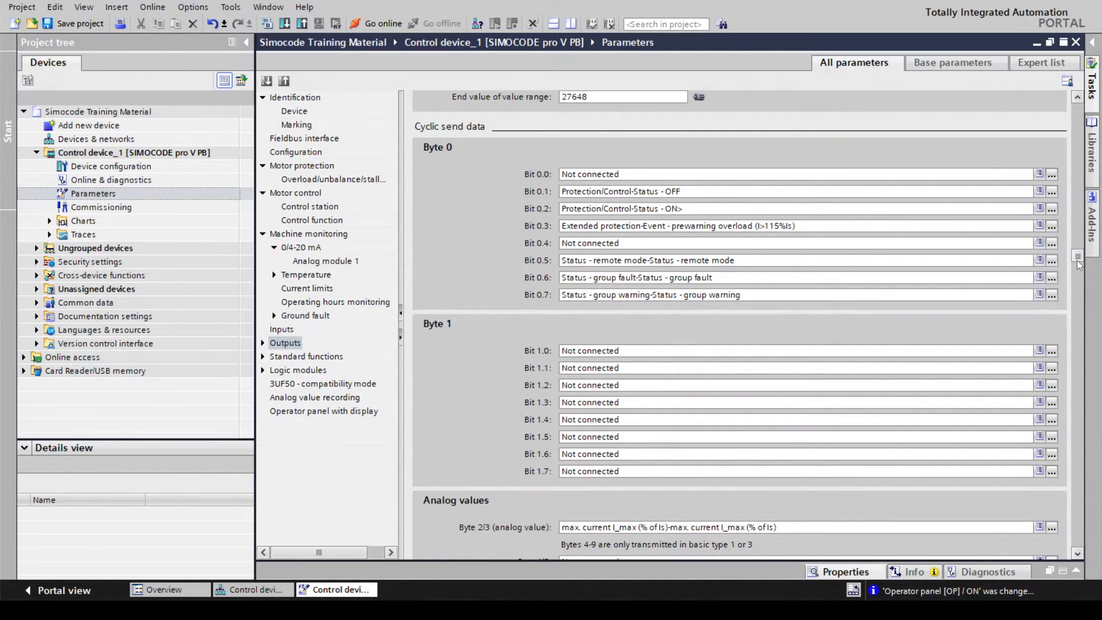
pyautogui.moveTo(1077, 260); pyautogui.dragTo(1078, 295)
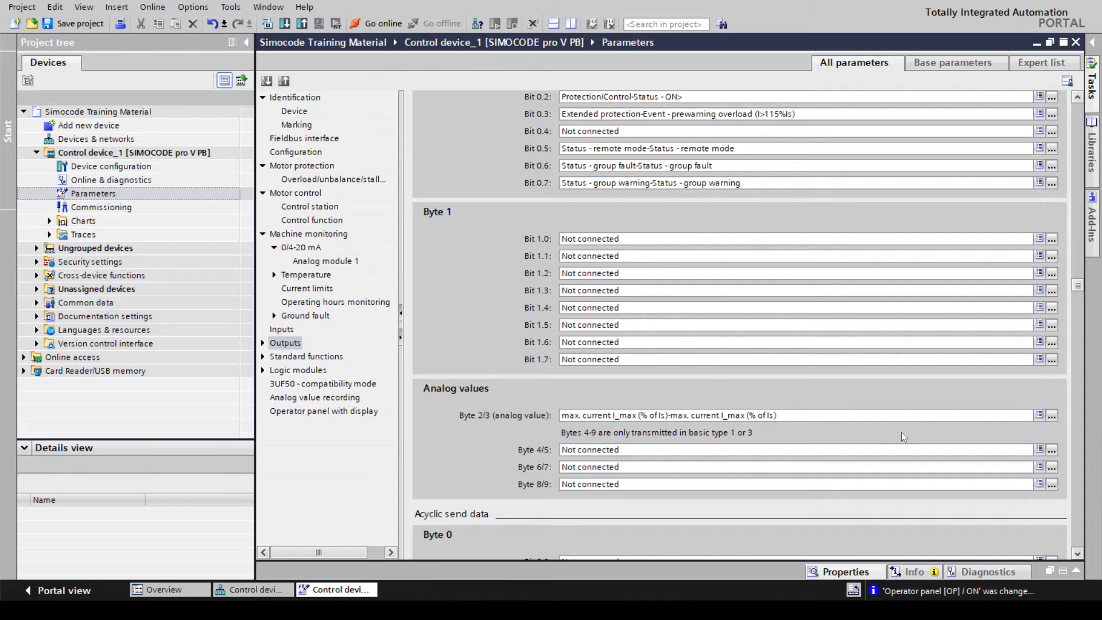
pyautogui.click(1052, 415)
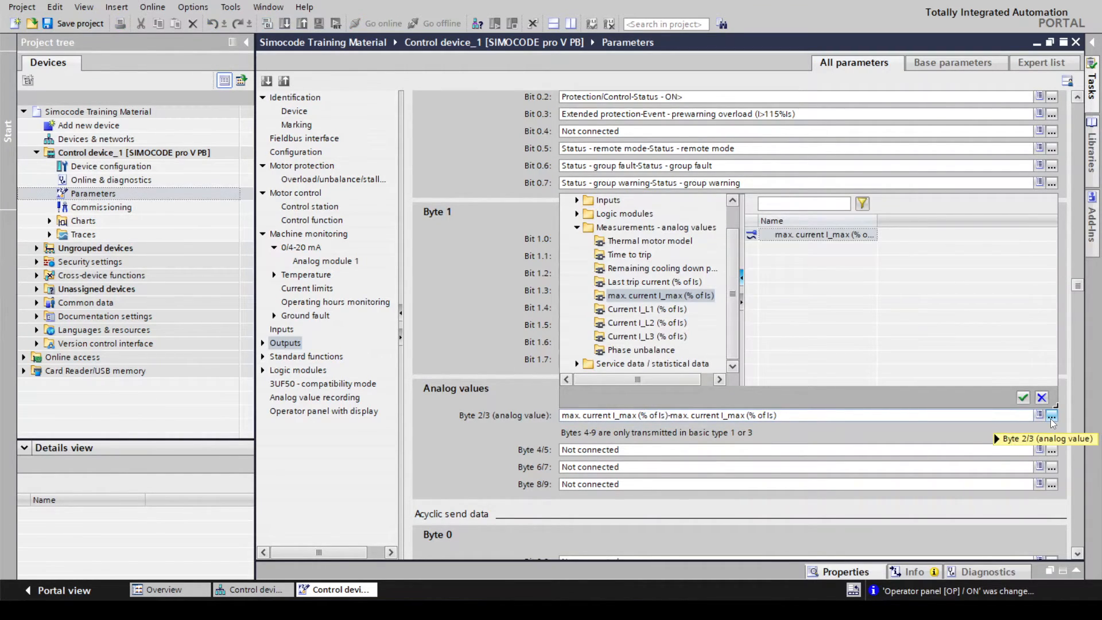
pyautogui.moveTo(1053, 423)
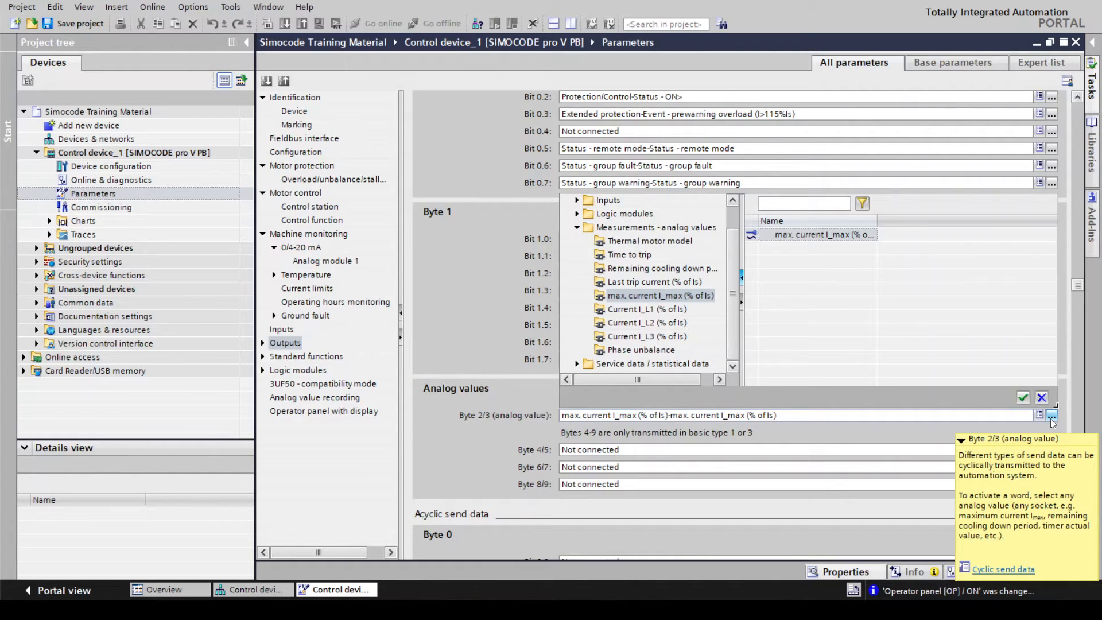
pyautogui.click(471, 425)
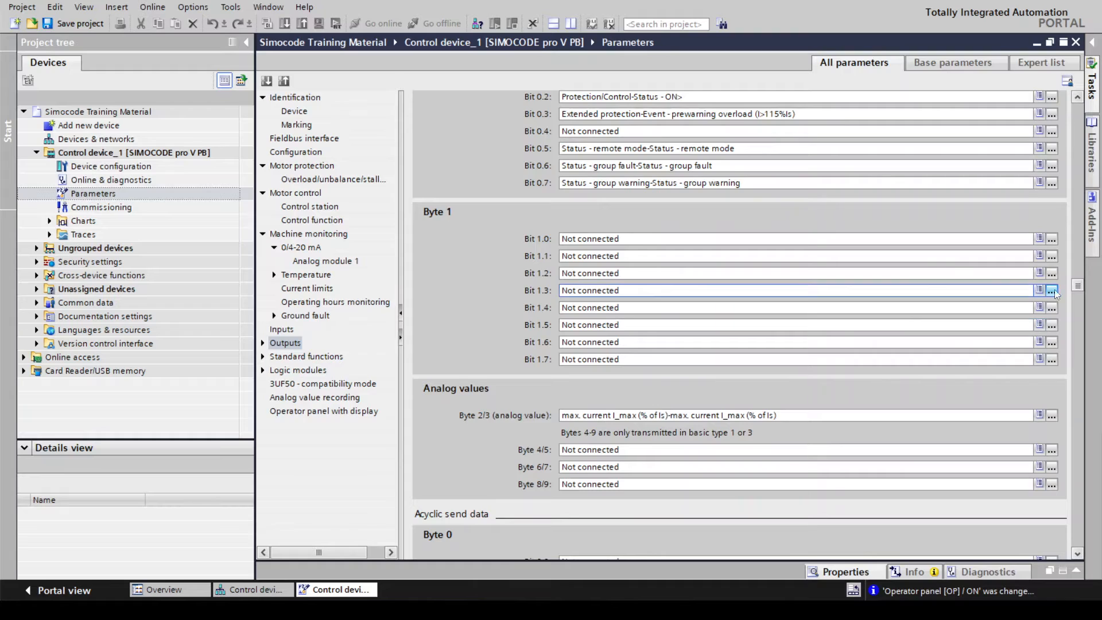
pyautogui.moveTo(1078, 287); pyautogui.dragTo(1081, 417)
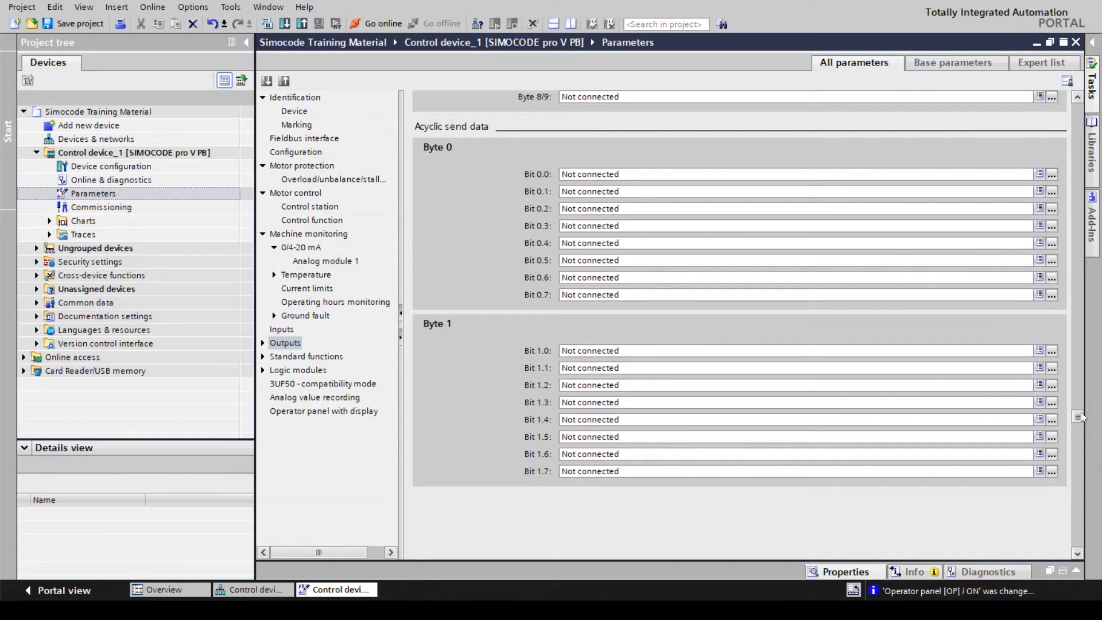
# Review the parameters of the Standard functions and the Logic modules, including the truth tables.
pyautogui.click(307, 357)
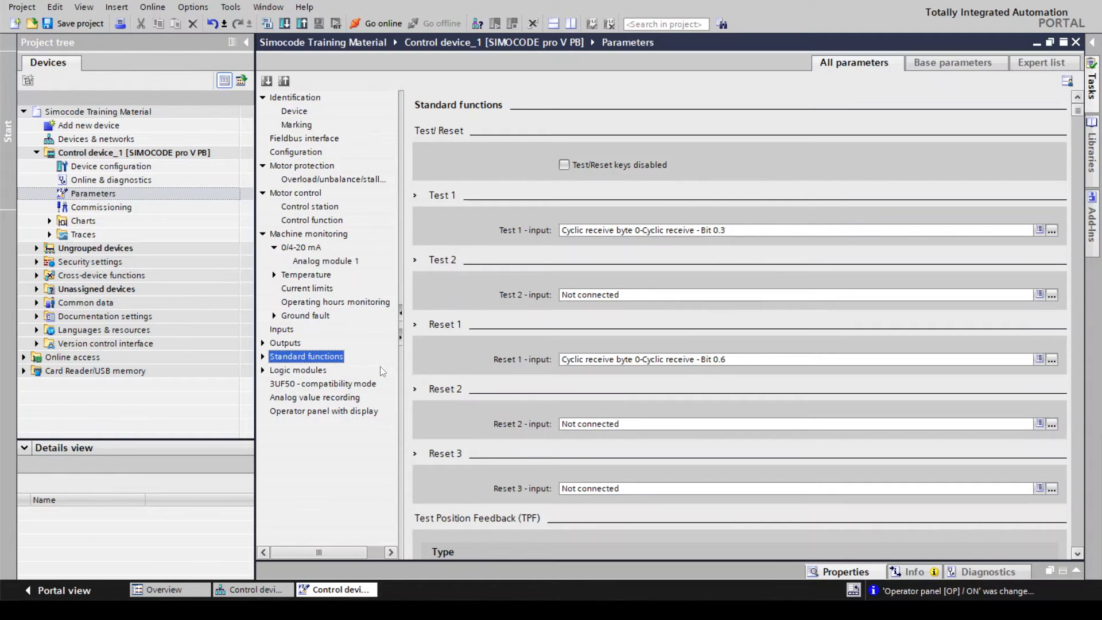
pyautogui.click(263, 370)
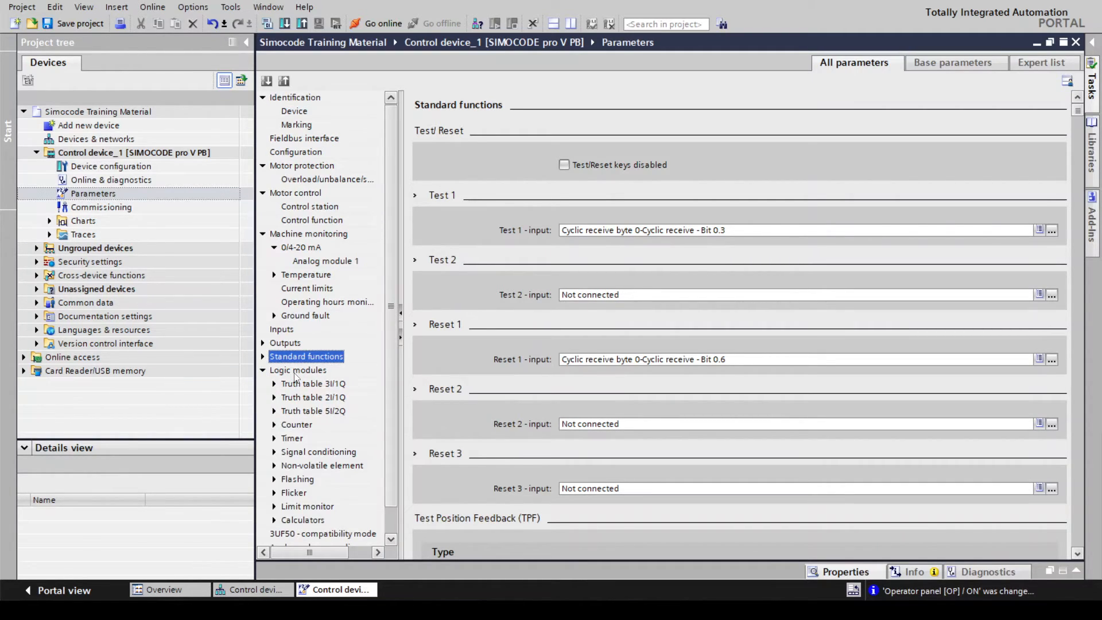
pyautogui.click(297, 370)
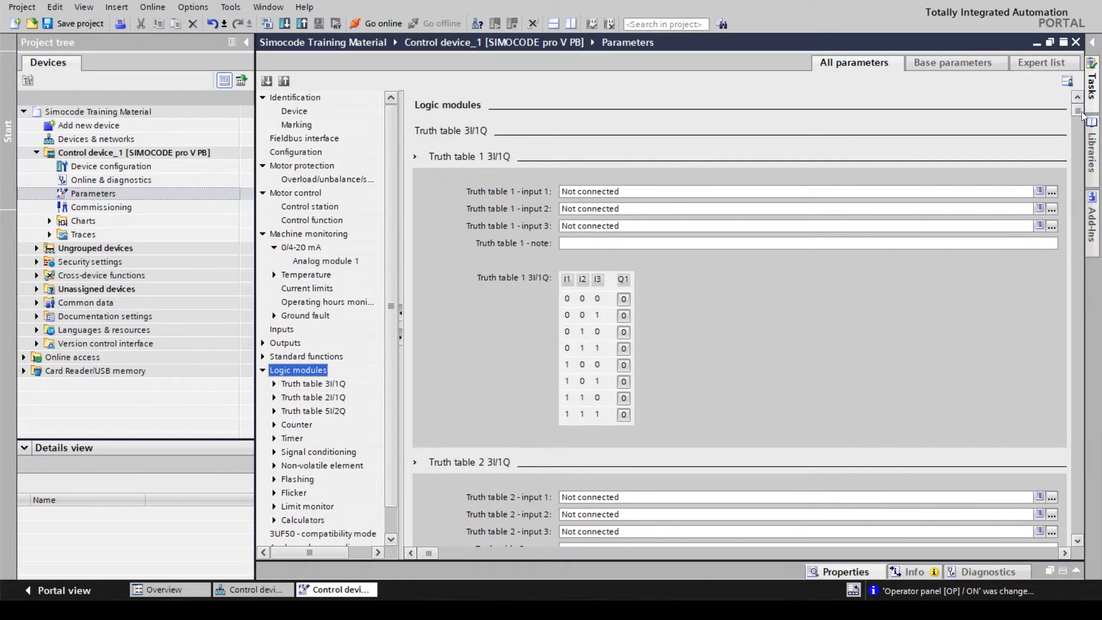
pyautogui.scroll(-5, 1080, 122)
pyautogui.moveTo(1078, 150); pyautogui.dragTo(1078, 113)
pyautogui.click(264, 371)
# Enable the 3UF50 compatibility mode and set the 3UF50 mode to DPV1.
pyautogui.click(291, 384)
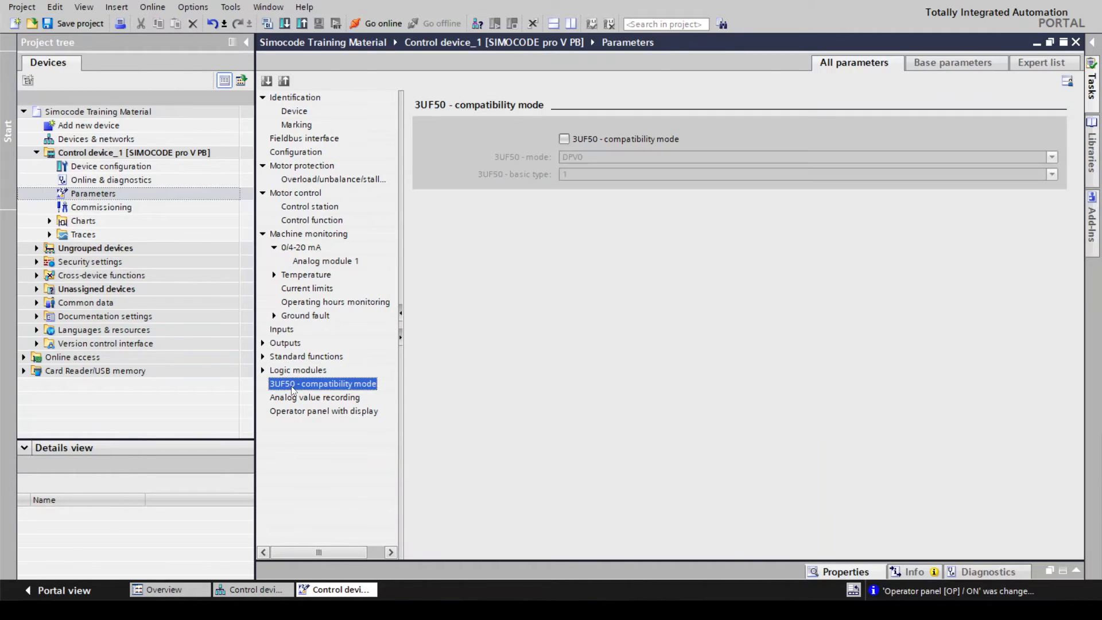
pyautogui.click(299, 398)
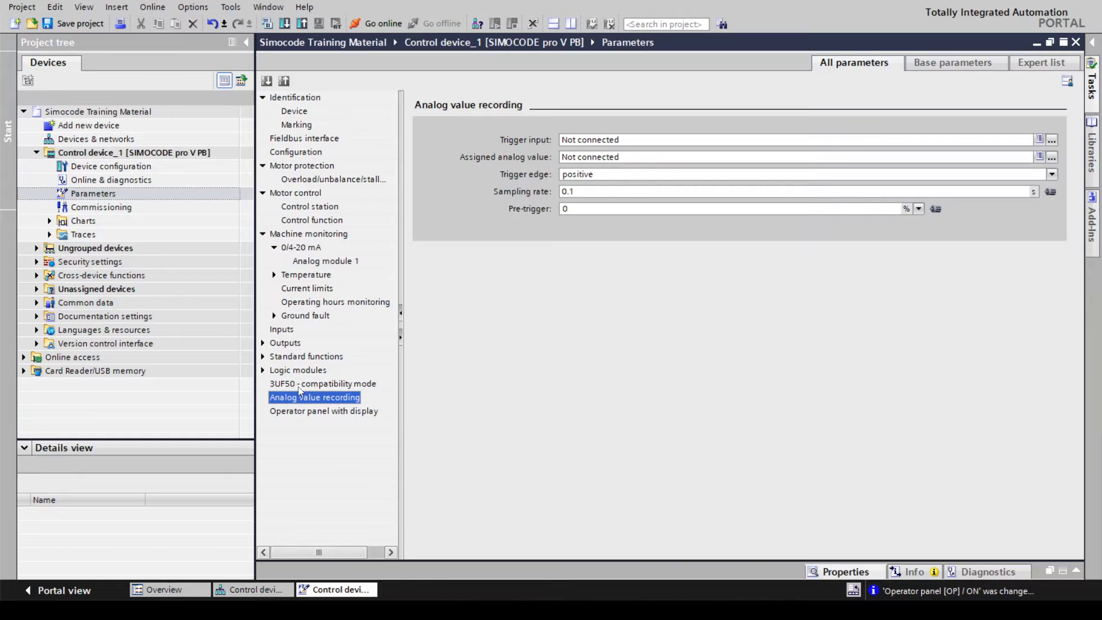
pyautogui.click(298, 388)
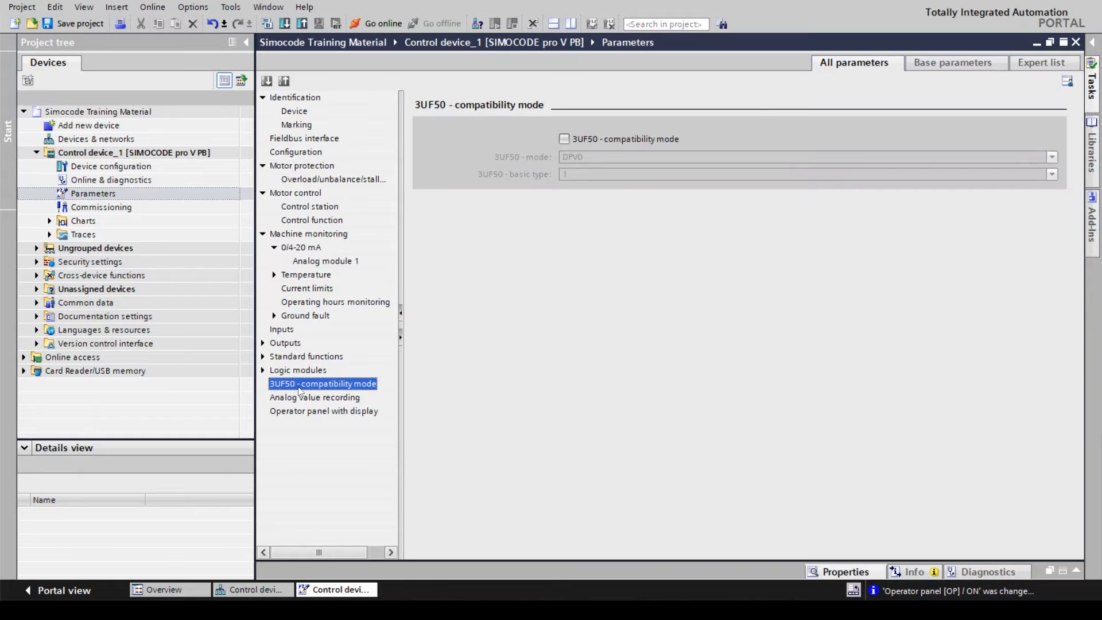
pyautogui.click(572, 141)
pyautogui.click(617, 159)
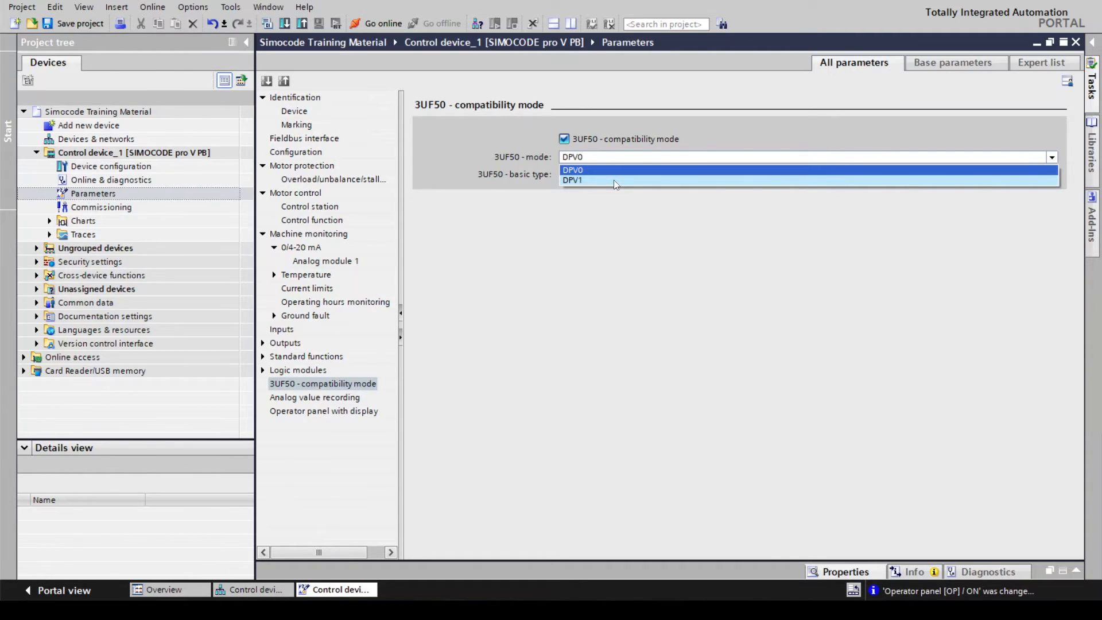
pyautogui.click(615, 180)
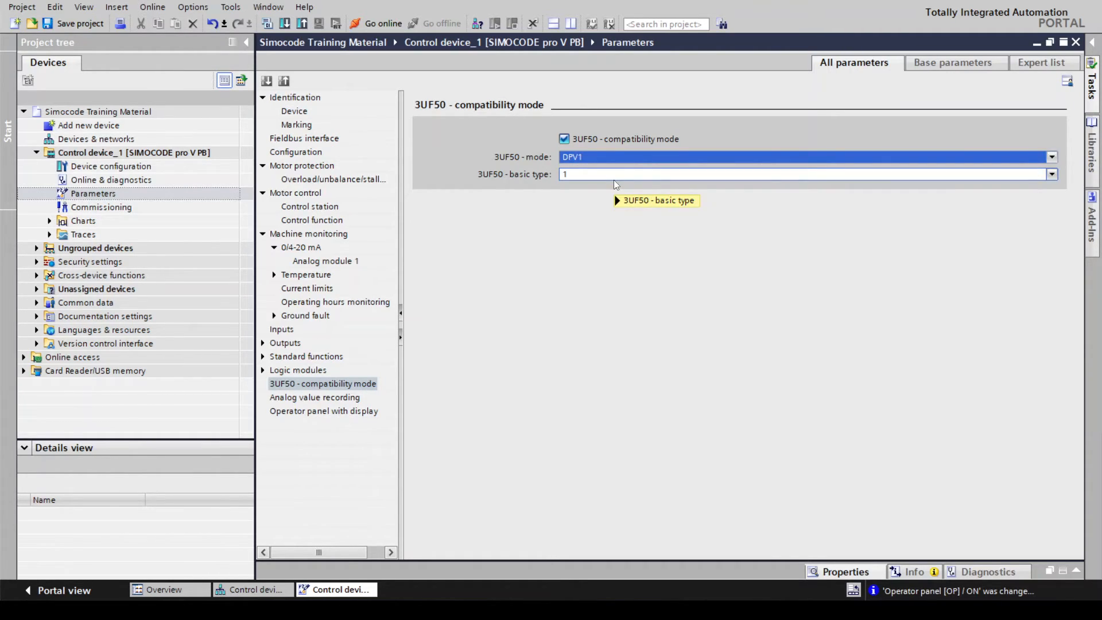
# Try 3UF50 basic types 3 and 2, and set the basic type to 3.
pyautogui.moveTo(614, 180)
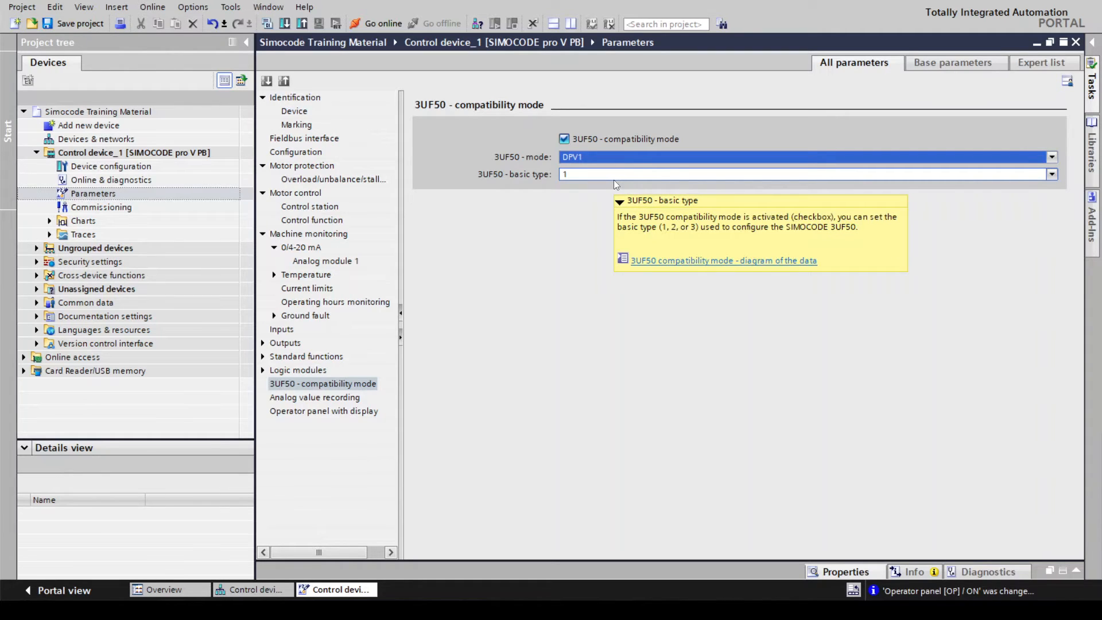
pyautogui.click(618, 176)
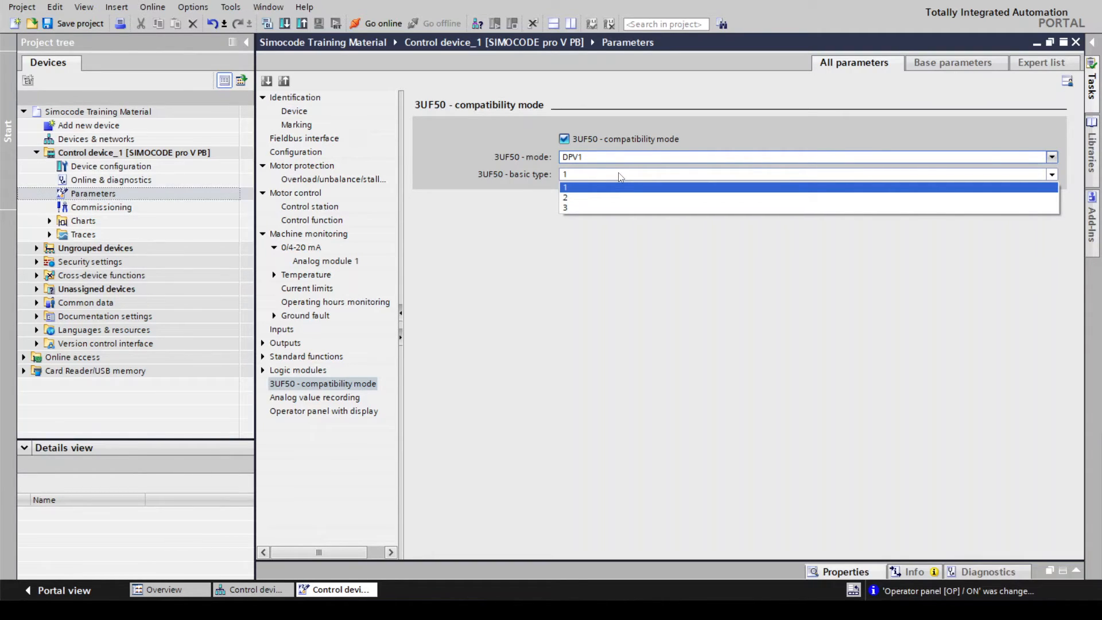
pyautogui.click(610, 208)
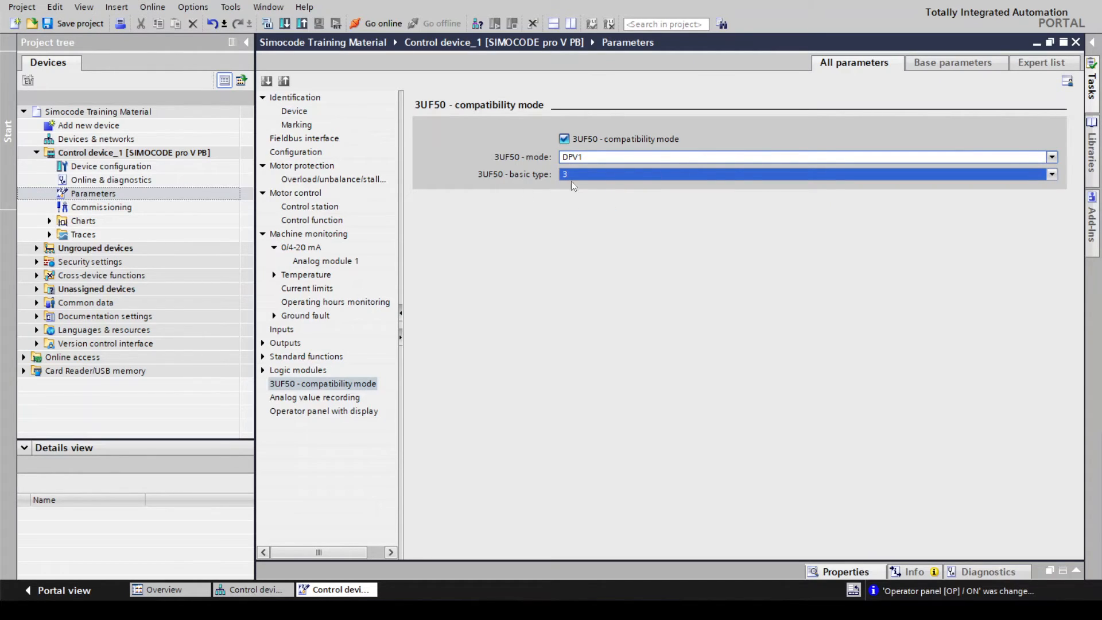
pyautogui.click(613, 175)
pyautogui.click(605, 196)
pyautogui.click(605, 175)
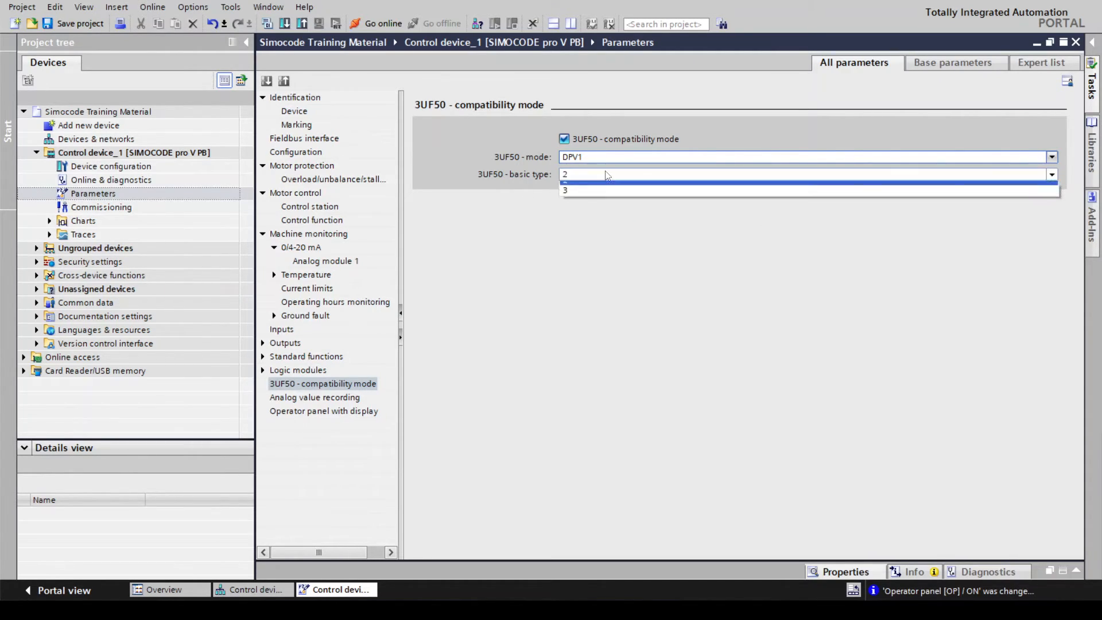
pyautogui.click(603, 208)
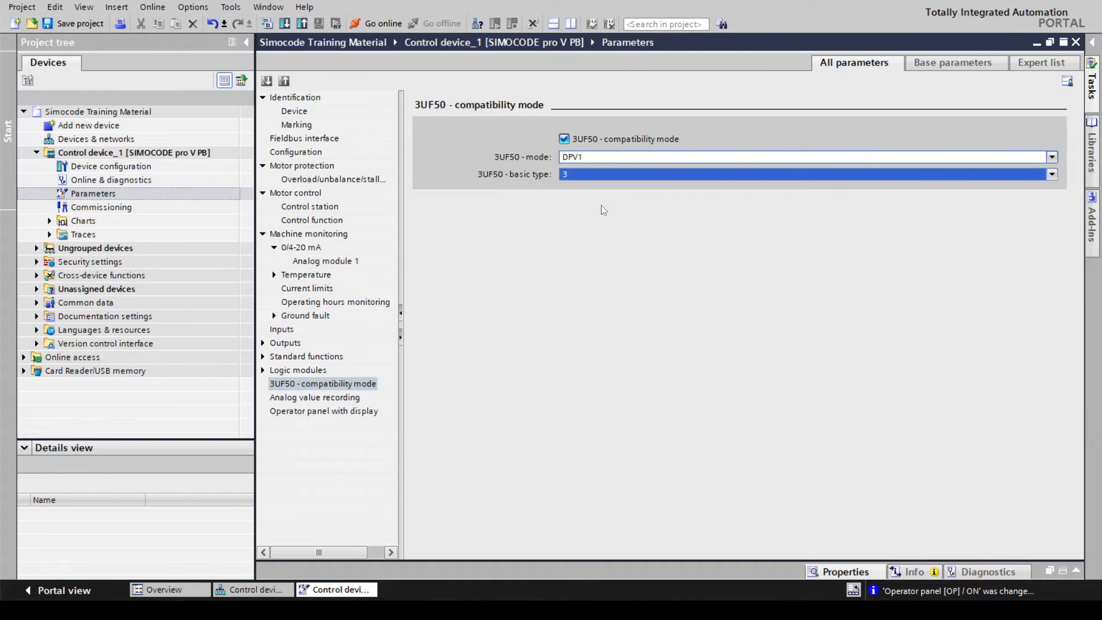
# Examine the Status signals, including group fault, available as the trigger input for analog value recording.
pyautogui.click(335, 401)
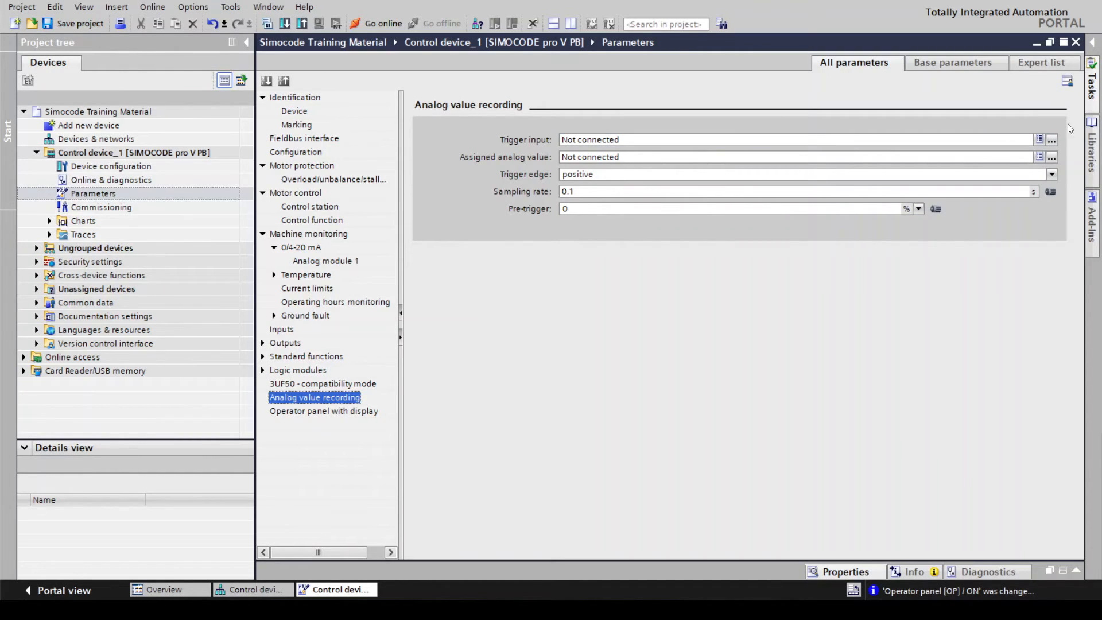
pyautogui.click(1053, 141)
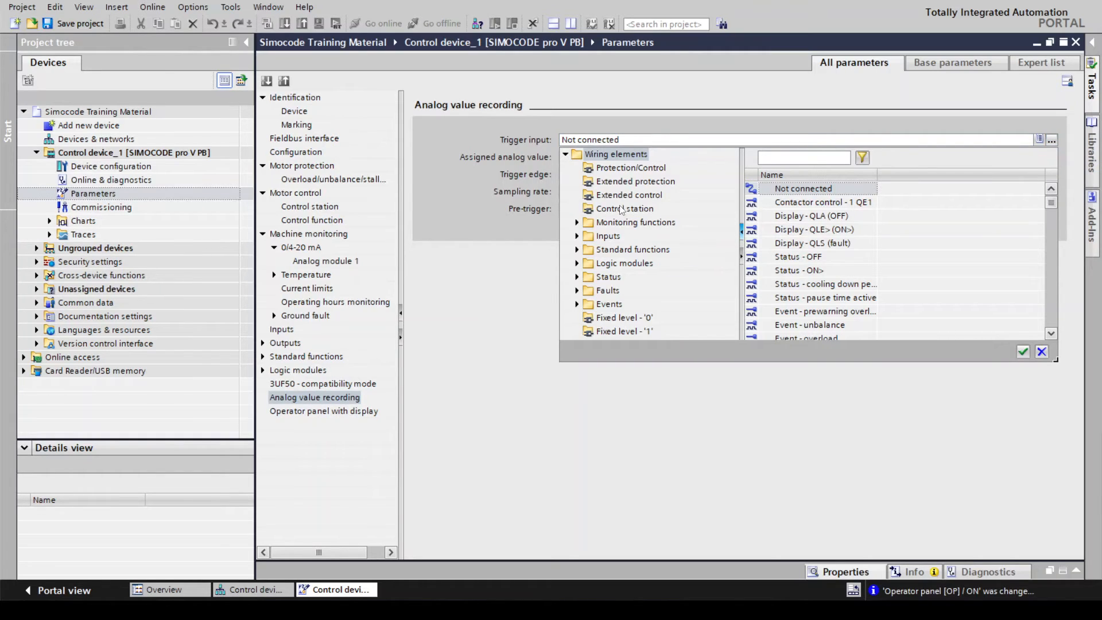
pyautogui.click(577, 277)
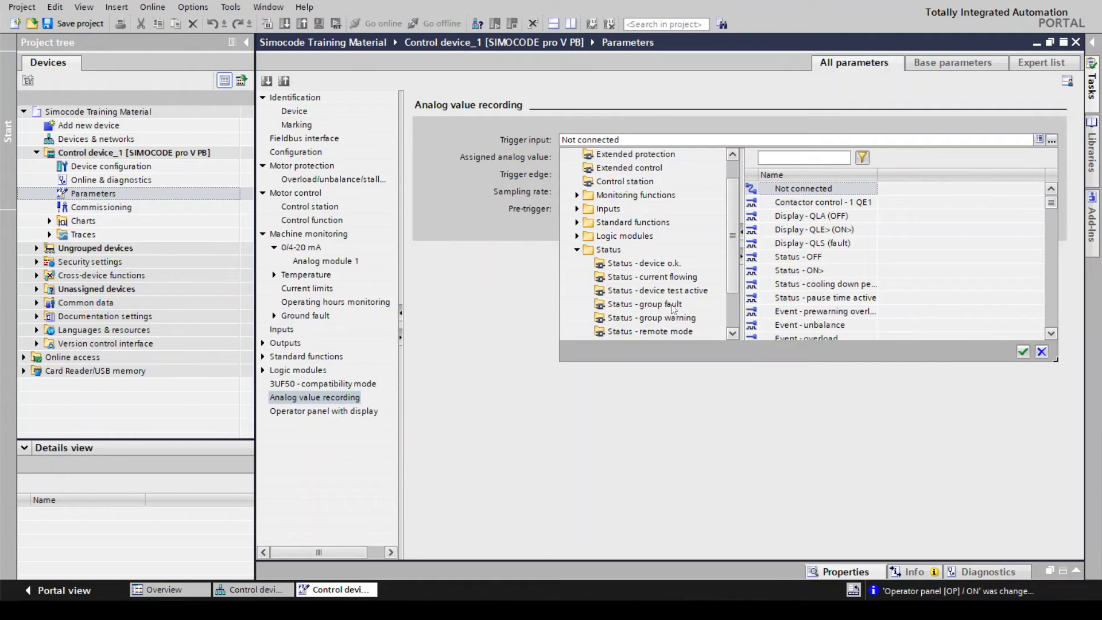
pyautogui.click(732, 334)
pyautogui.click(732, 334)
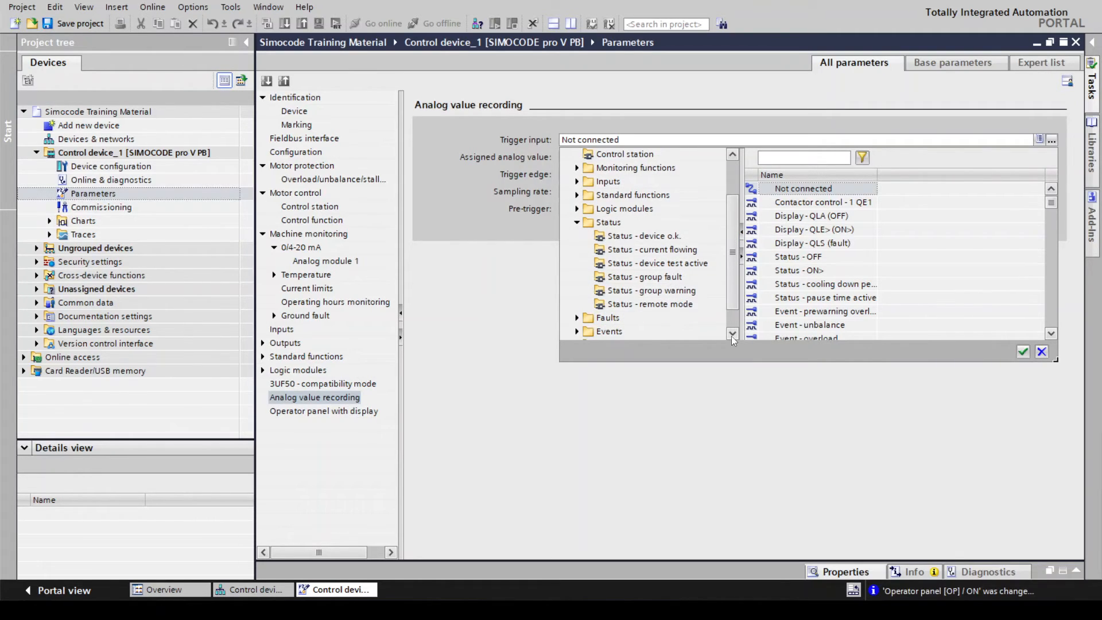
pyautogui.click(655, 278)
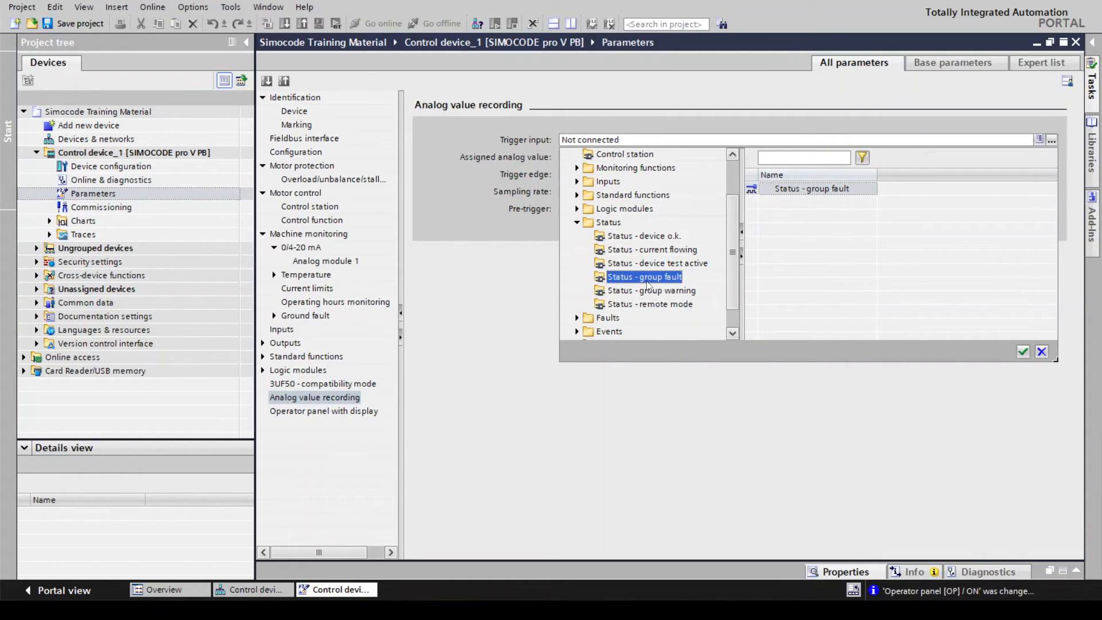
pyautogui.click(577, 222)
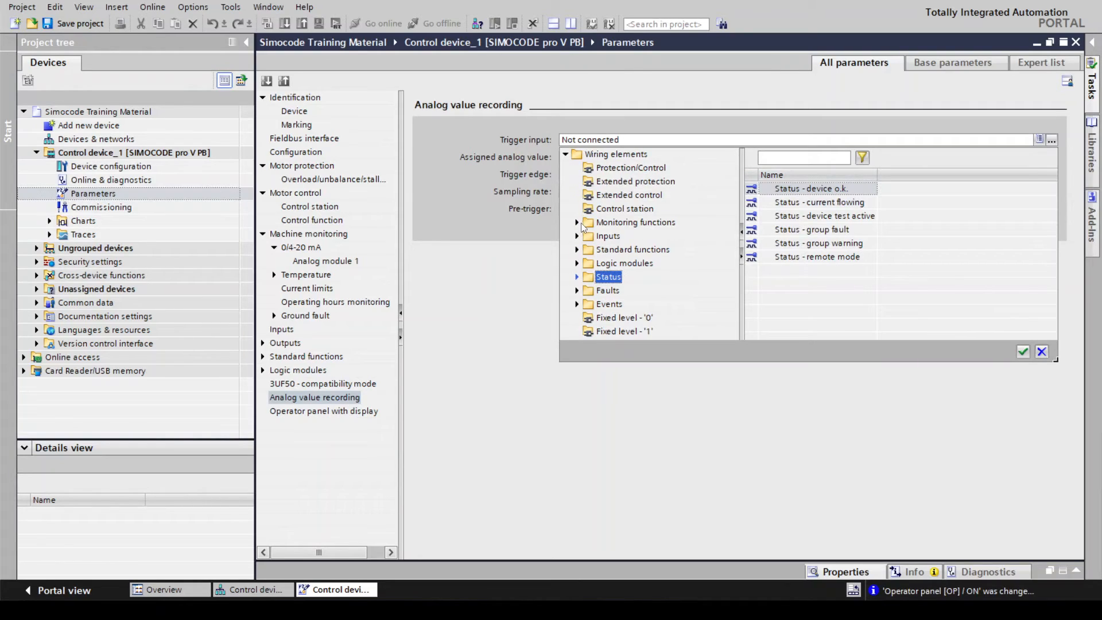
# Browse the monitoring function events and set the recording's trigger input to the Temperature (TM1) event TM1 warning level T>.
pyautogui.click(577, 222)
pyautogui.click(617, 240)
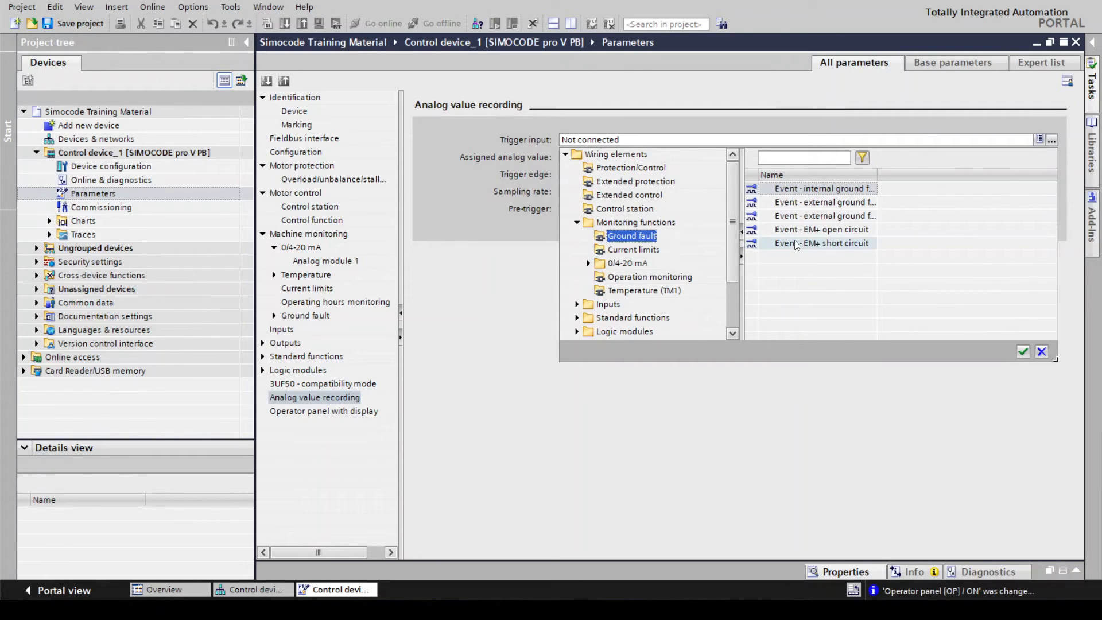
pyautogui.moveTo(876, 175); pyautogui.dragTo(952, 175)
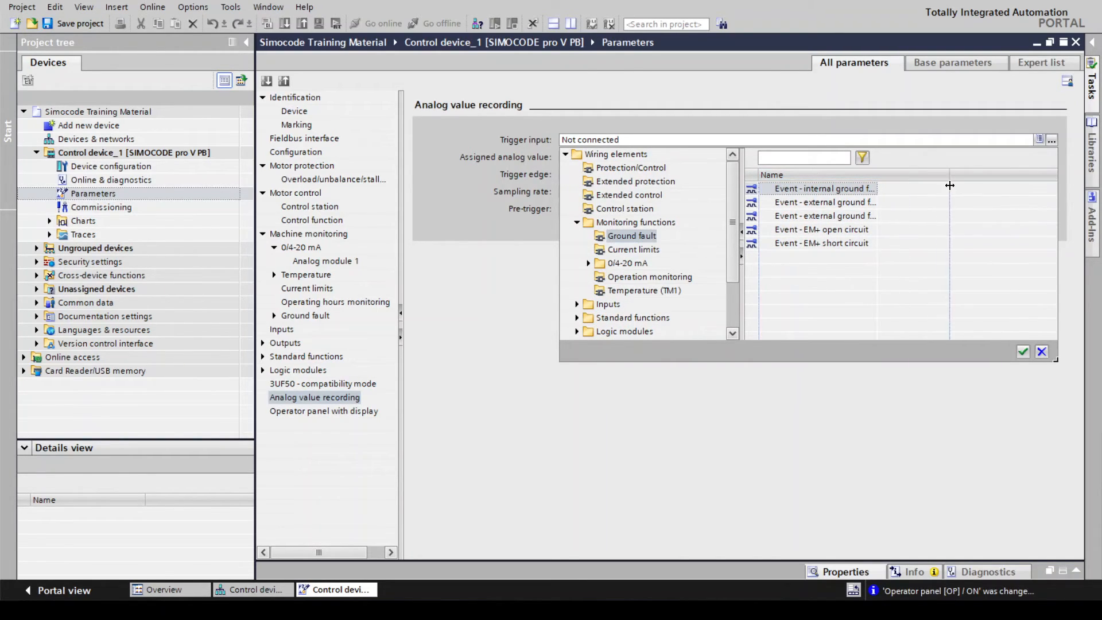
pyautogui.click(631, 253)
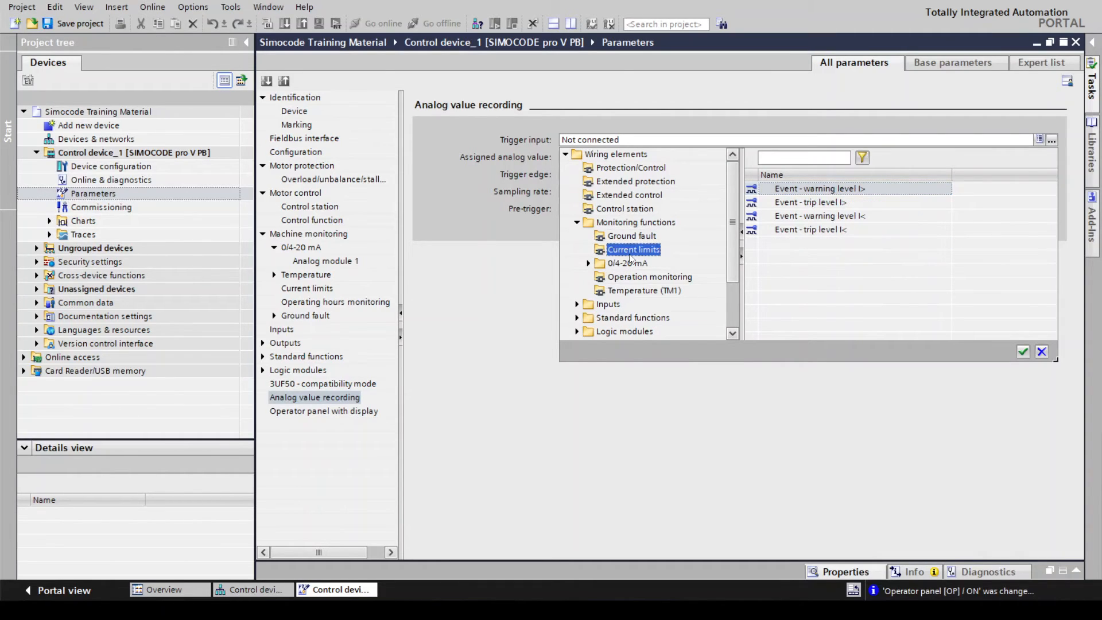
pyautogui.click(612, 278)
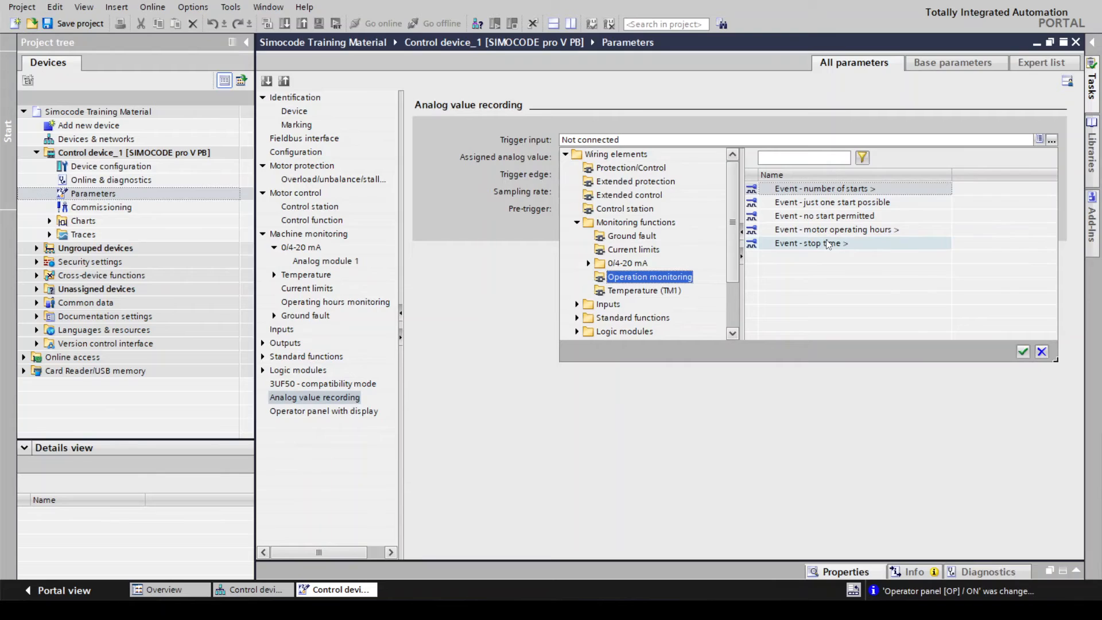
pyautogui.click(673, 291)
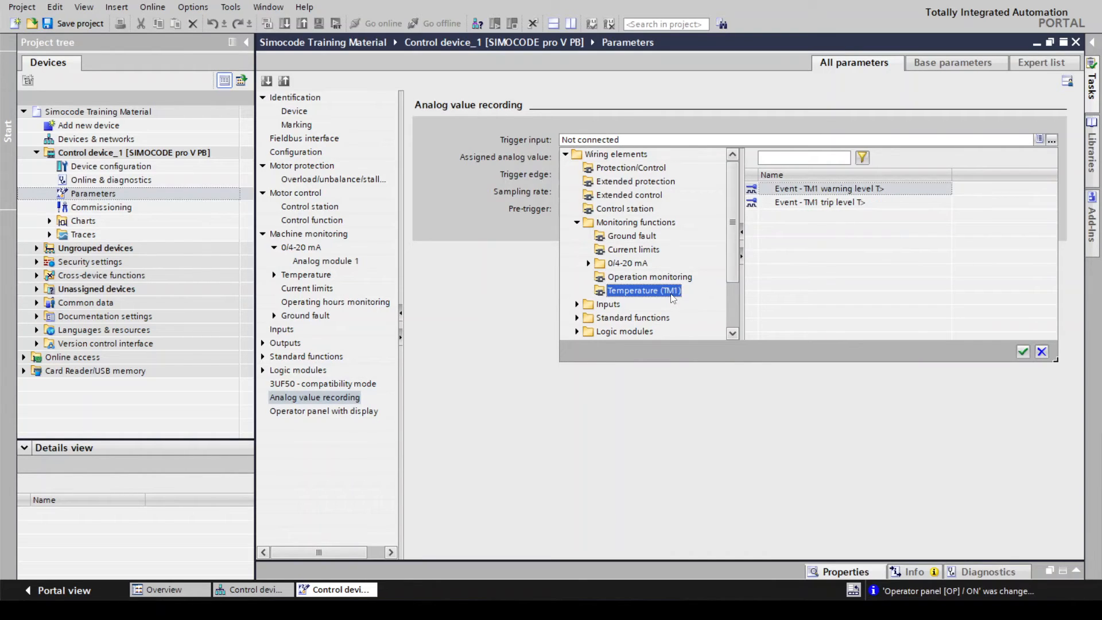
pyautogui.click(751, 190)
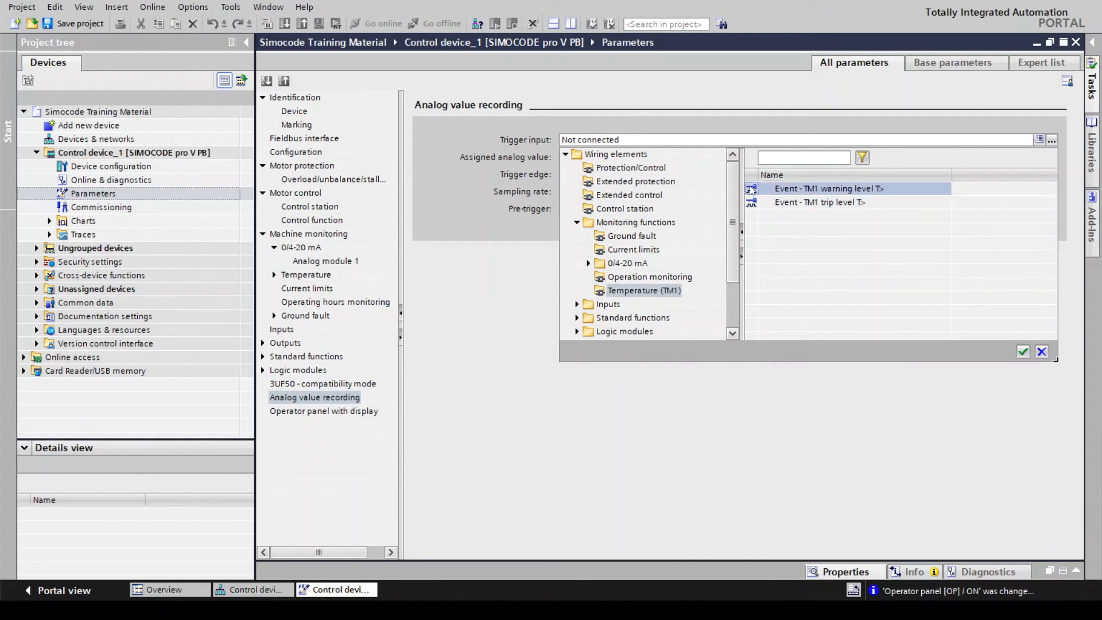
pyautogui.click(1023, 351)
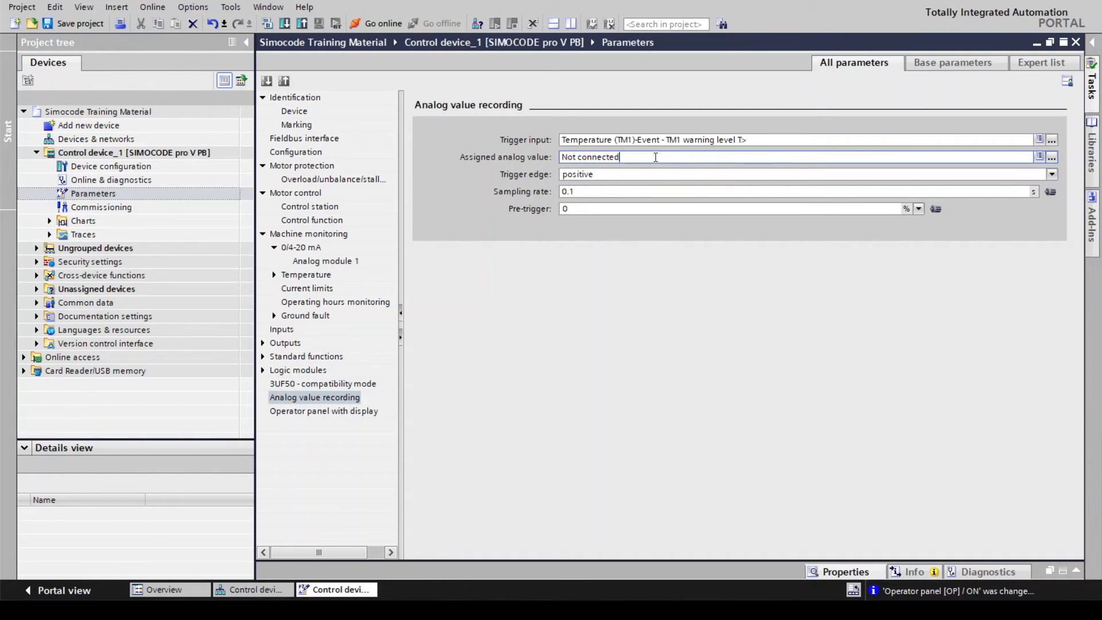
# Assign EM+ -Last Tripping Current as the recorded analog value, with a positive trigger edge and a 55 % pre-trigger.
pyautogui.click(1051, 157)
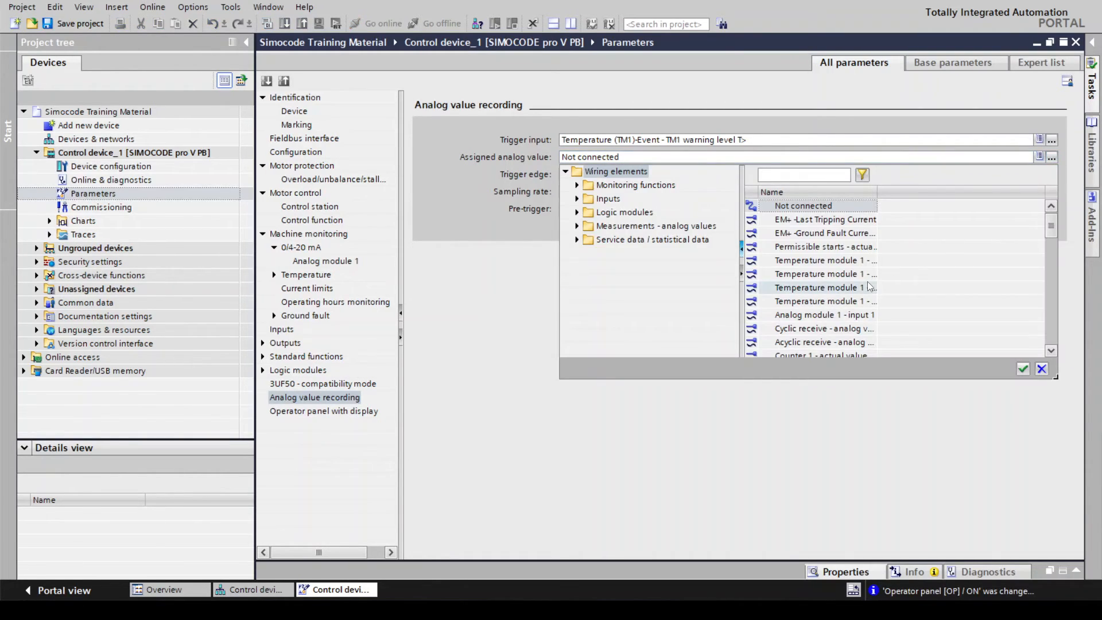
pyautogui.doubleClick(821, 221)
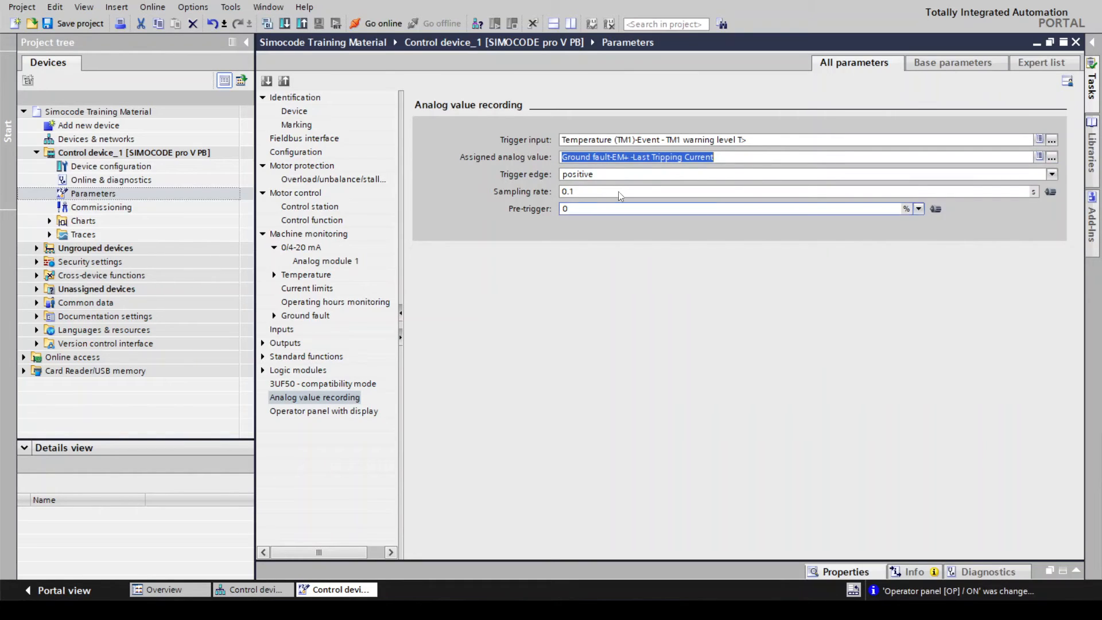
pyautogui.click(610, 177)
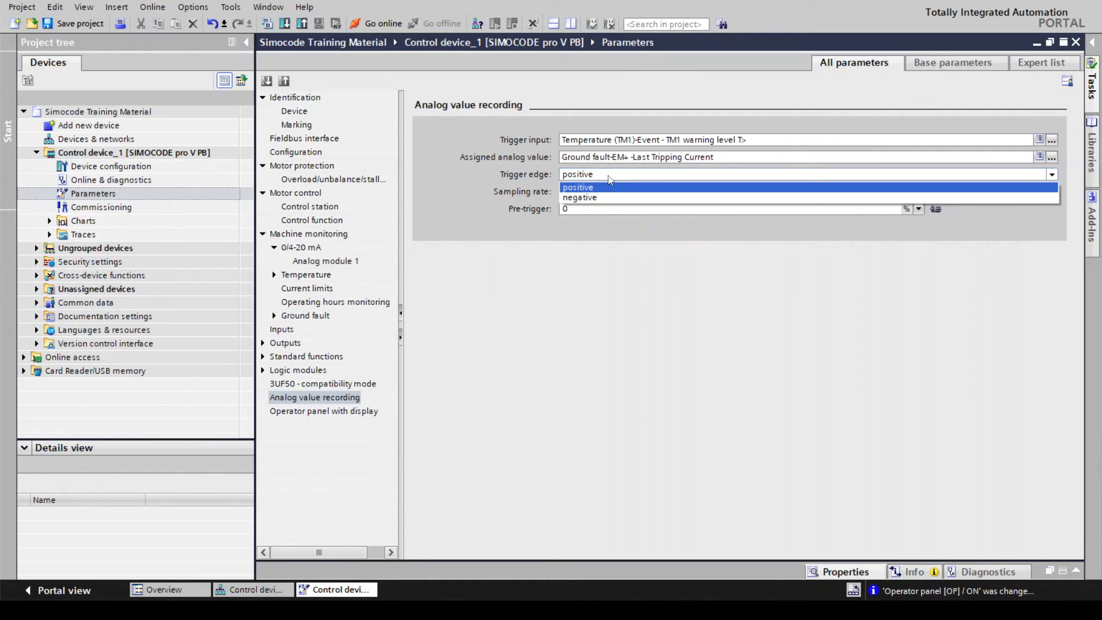
pyautogui.click(609, 176)
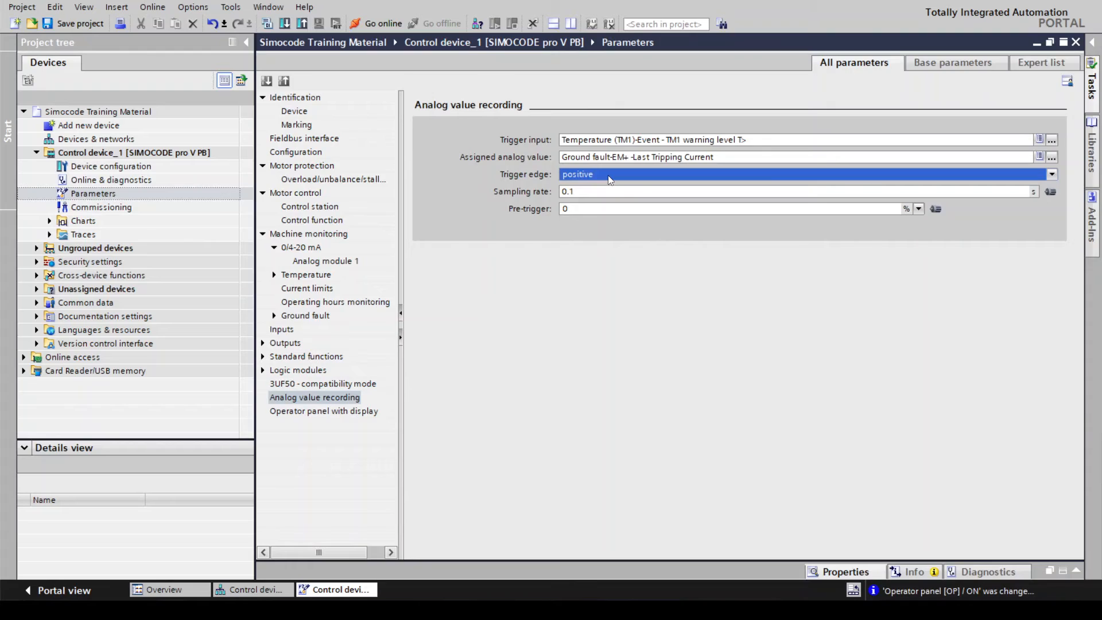
pyautogui.click(608, 174)
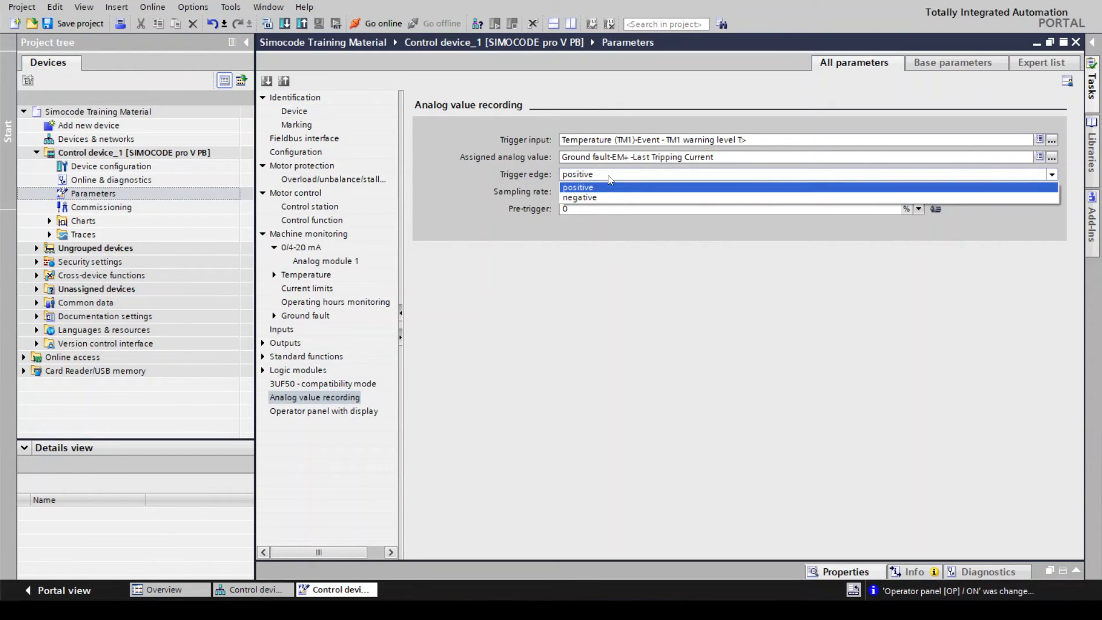
pyautogui.click(609, 176)
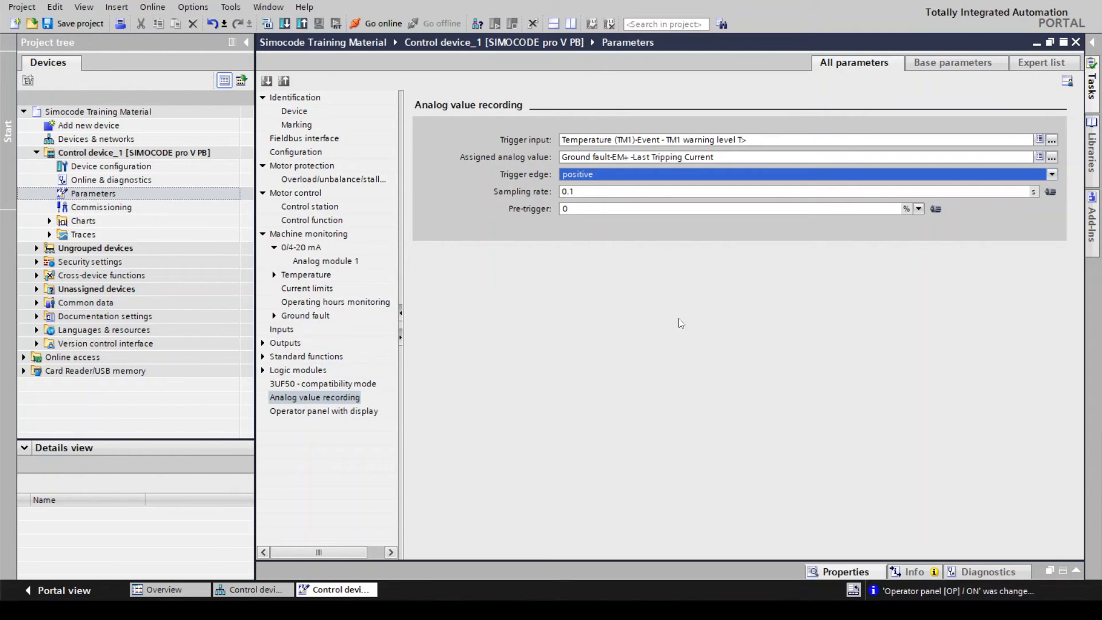
pyautogui.click(919, 209)
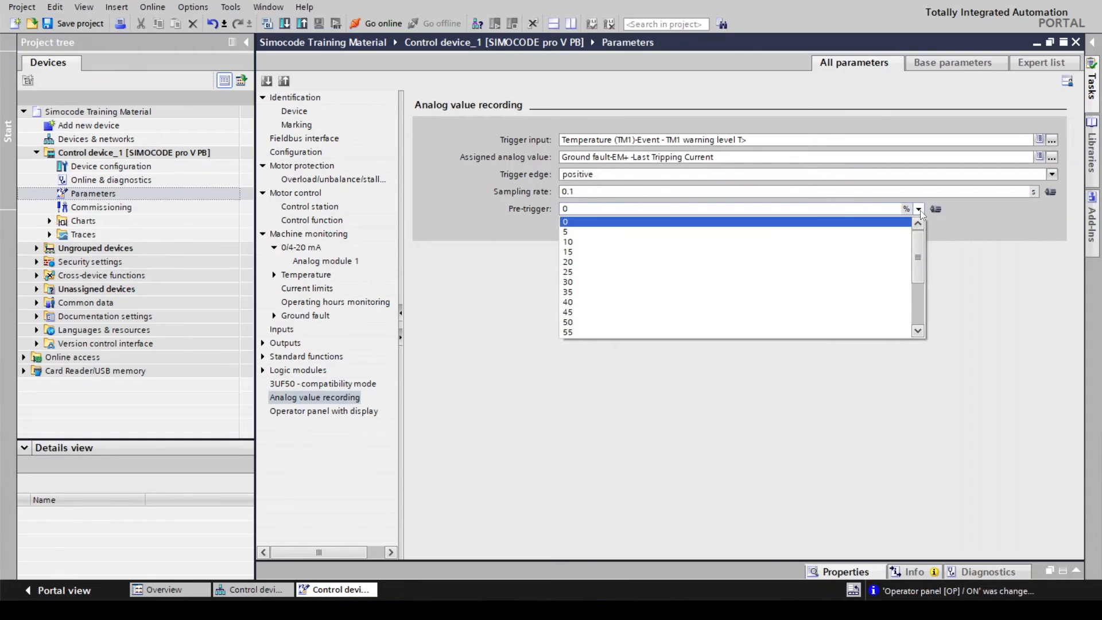
pyautogui.click(669, 334)
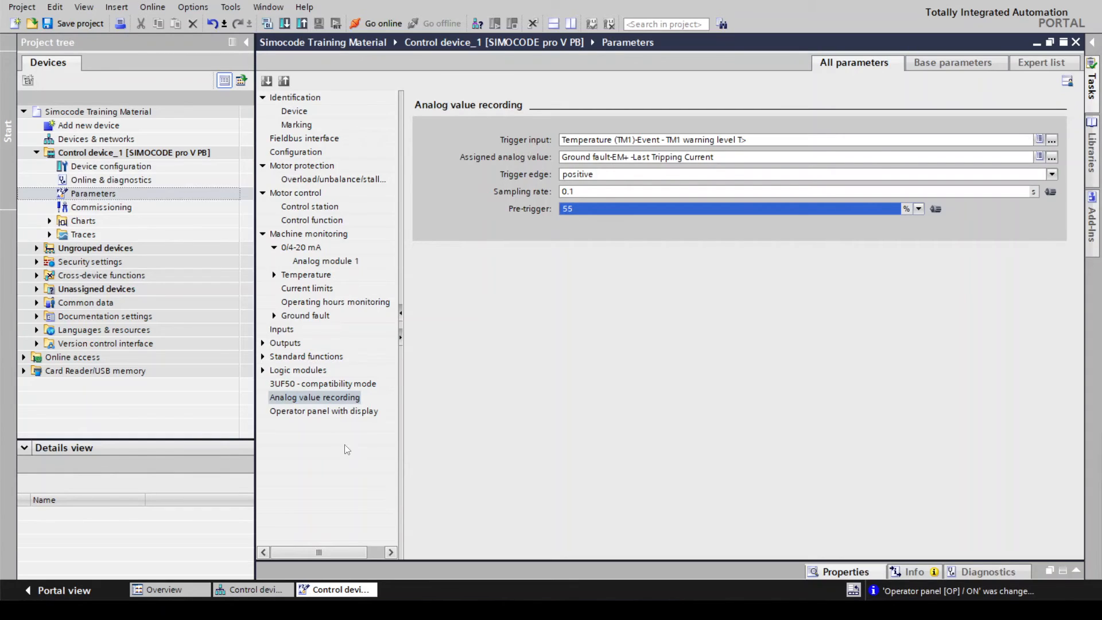
# Review the Operator panel with display parameters for the return time, the language choices and the permitted contrast range.
pyautogui.click(342, 417)
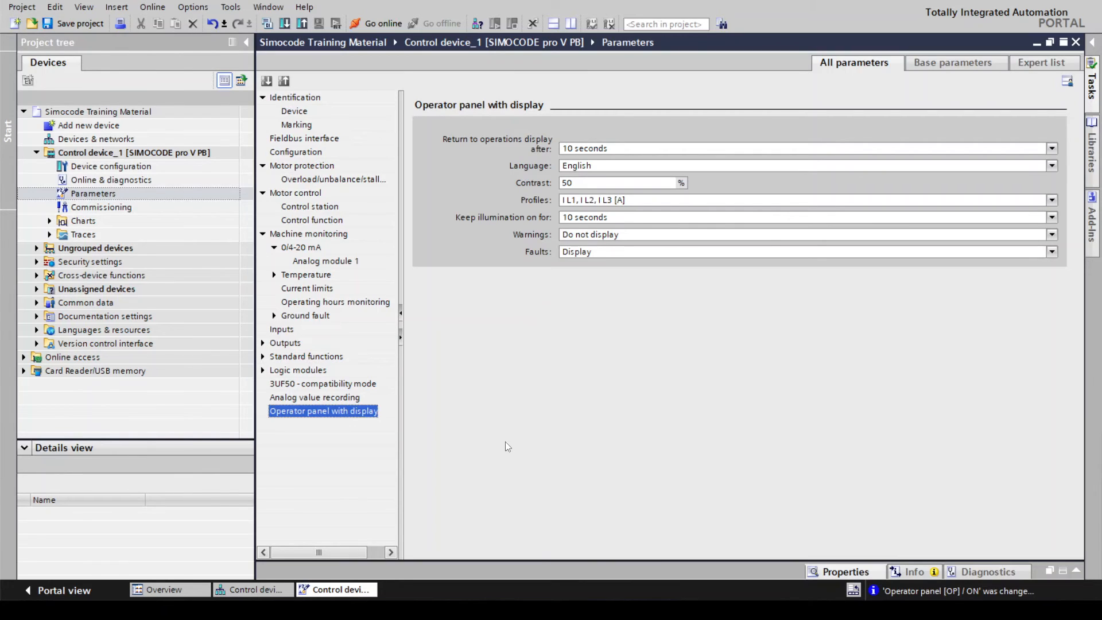
pyautogui.click(1056, 149)
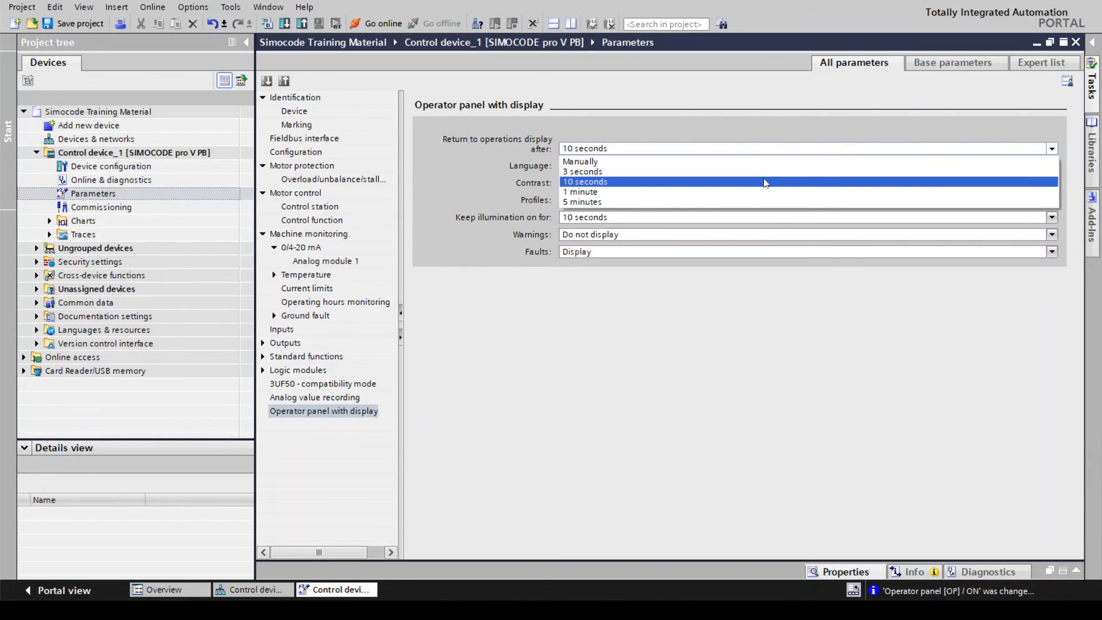
pyautogui.click(780, 266)
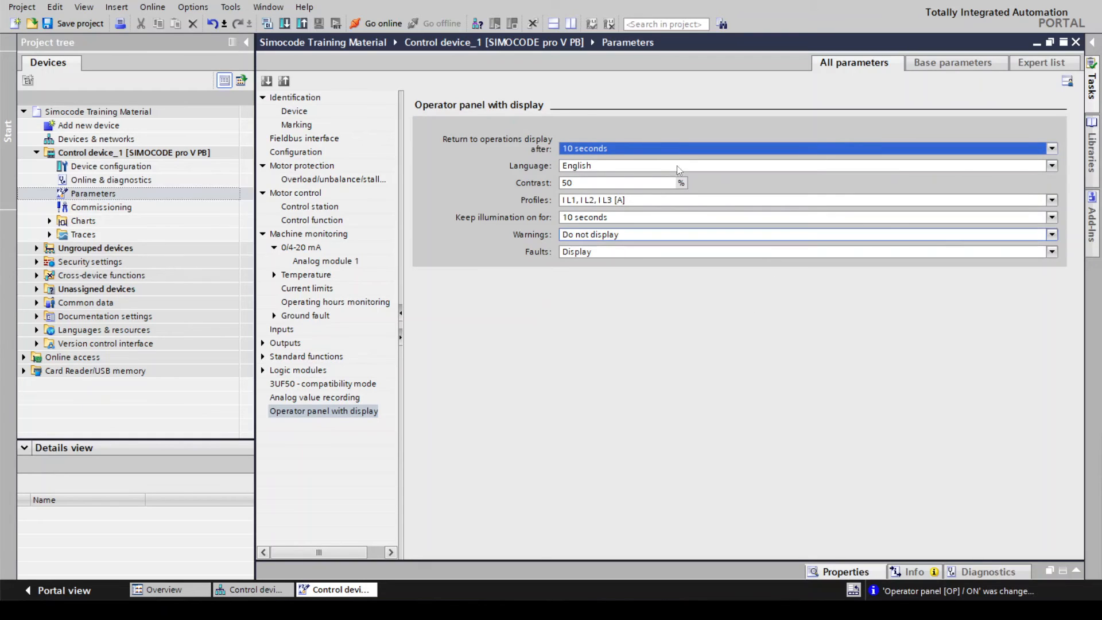
pyautogui.click(1053, 167)
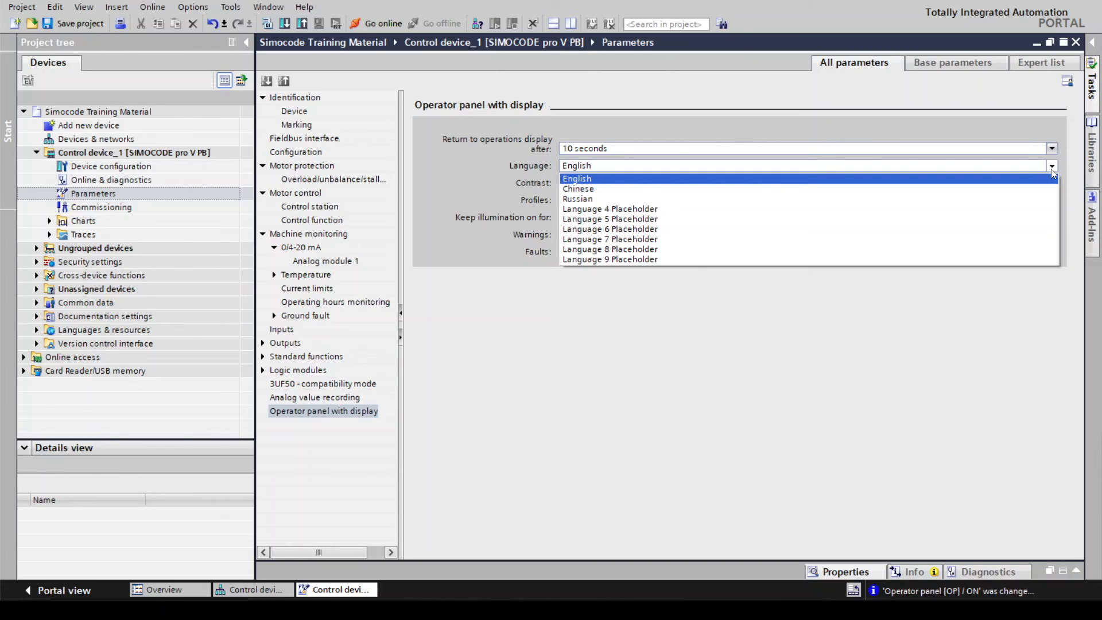
pyautogui.click(1053, 170)
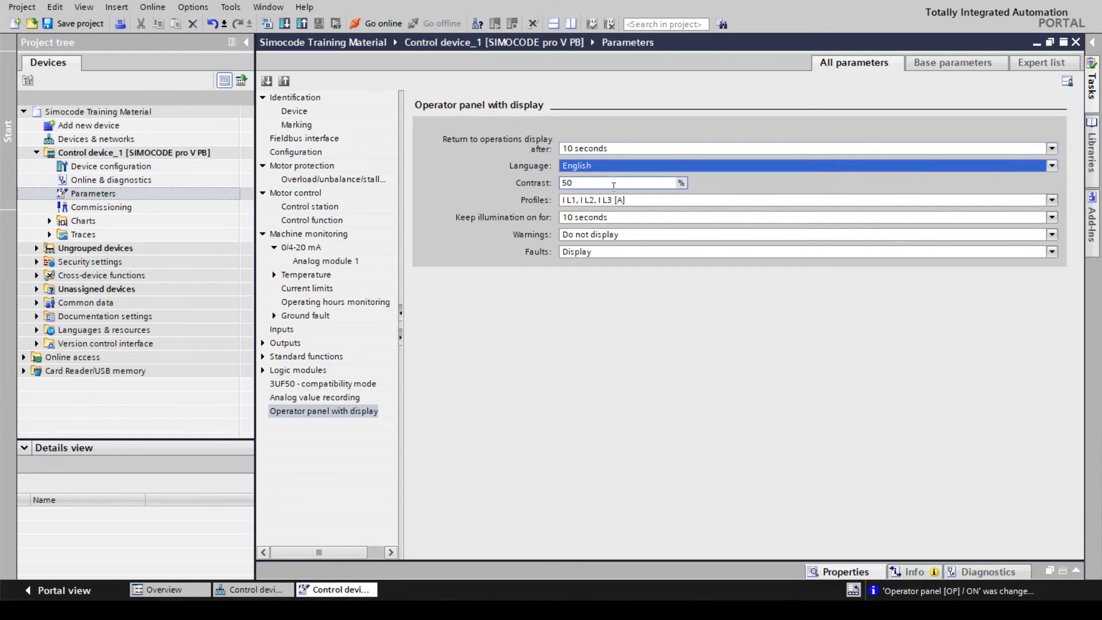
pyautogui.press('Tab')
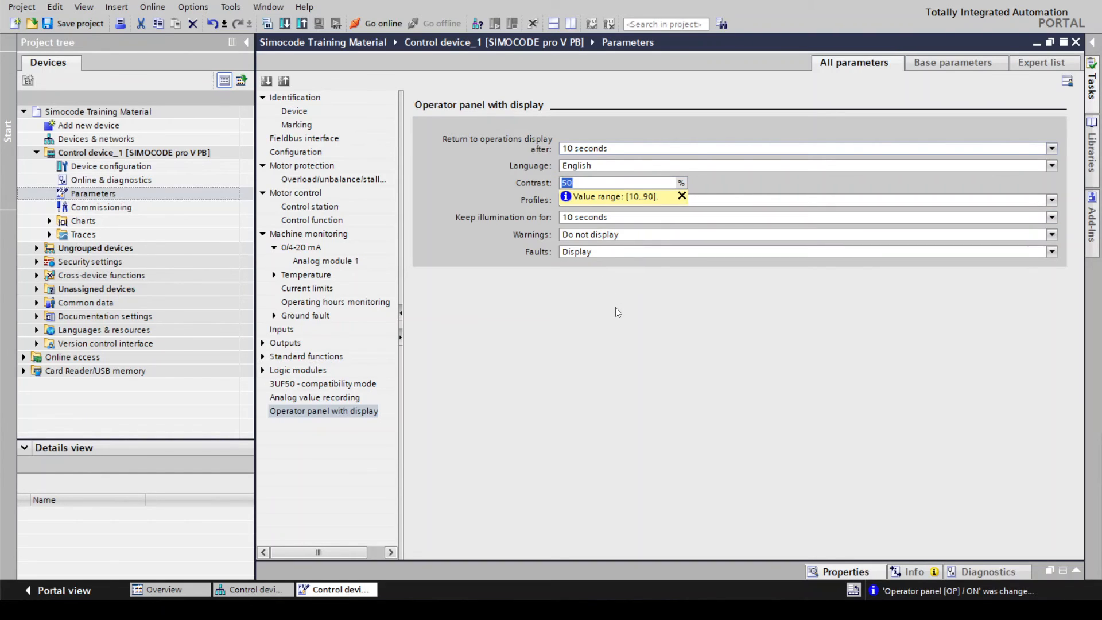
pyautogui.click(682, 196)
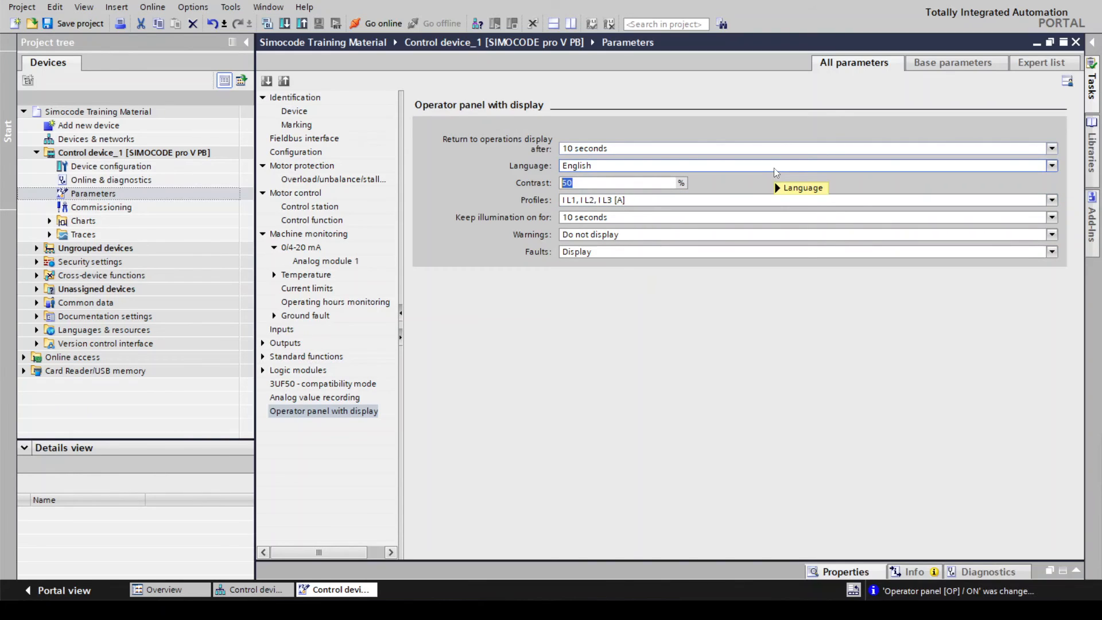
pyautogui.moveTo(774, 167)
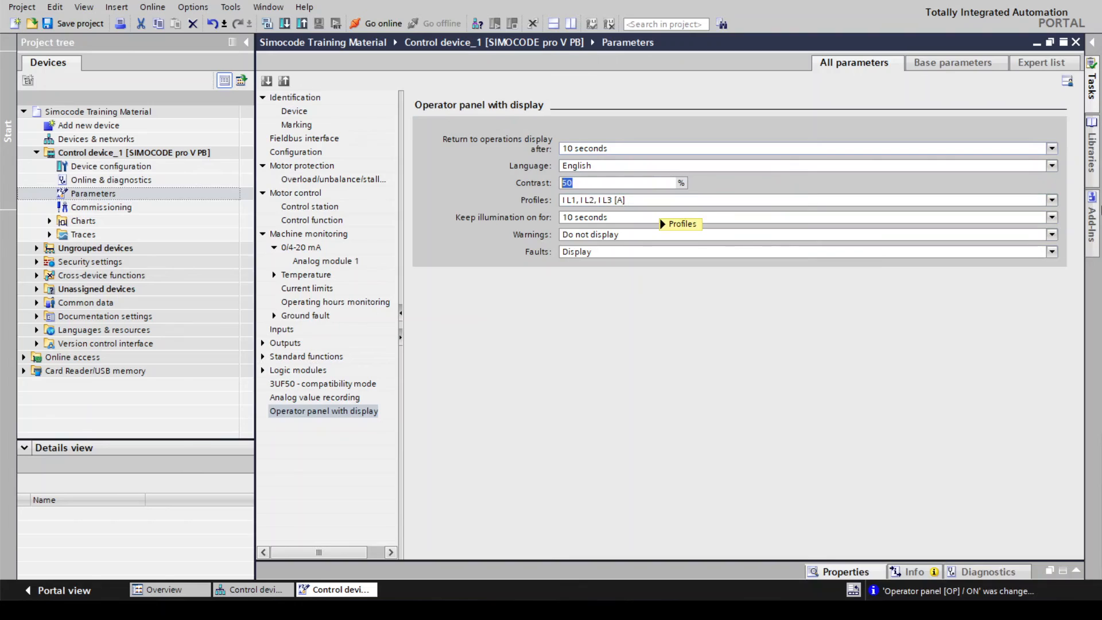
# Set the operator panel's display profile to I L1, I L2, I L3 [%] and check the illumination time setting.
pyautogui.click(1052, 200)
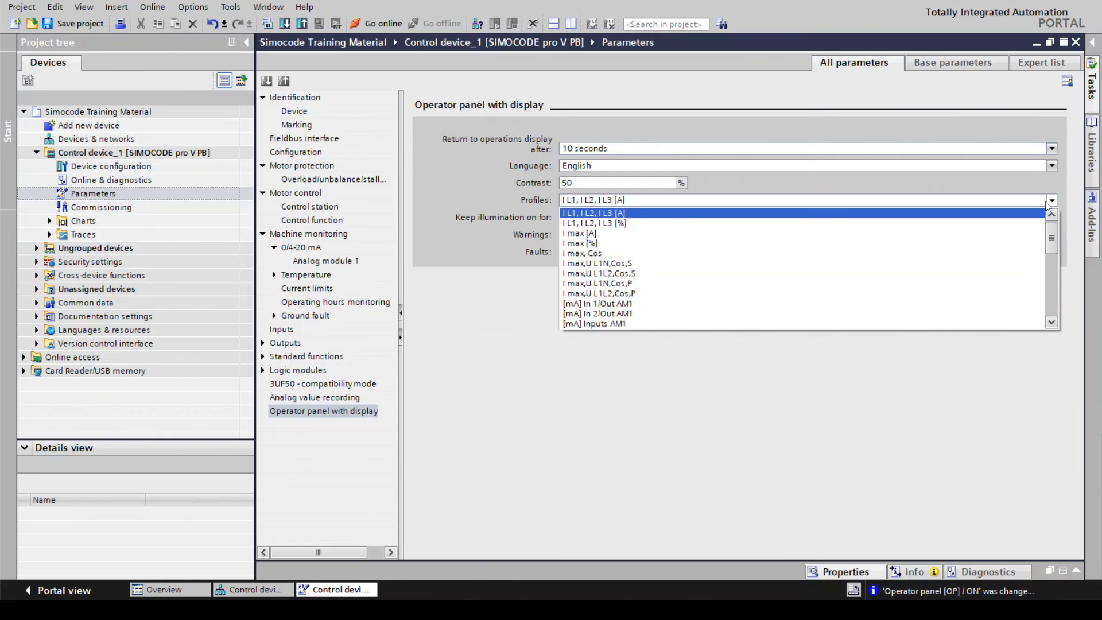
pyautogui.click(809, 225)
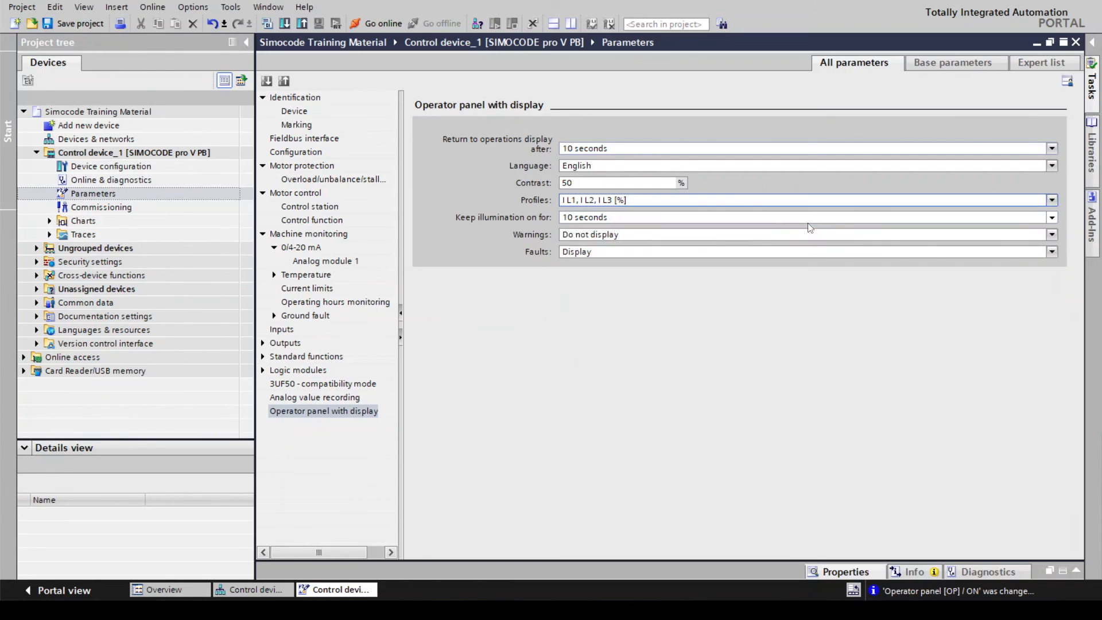
pyautogui.click(808, 220)
pyautogui.click(754, 352)
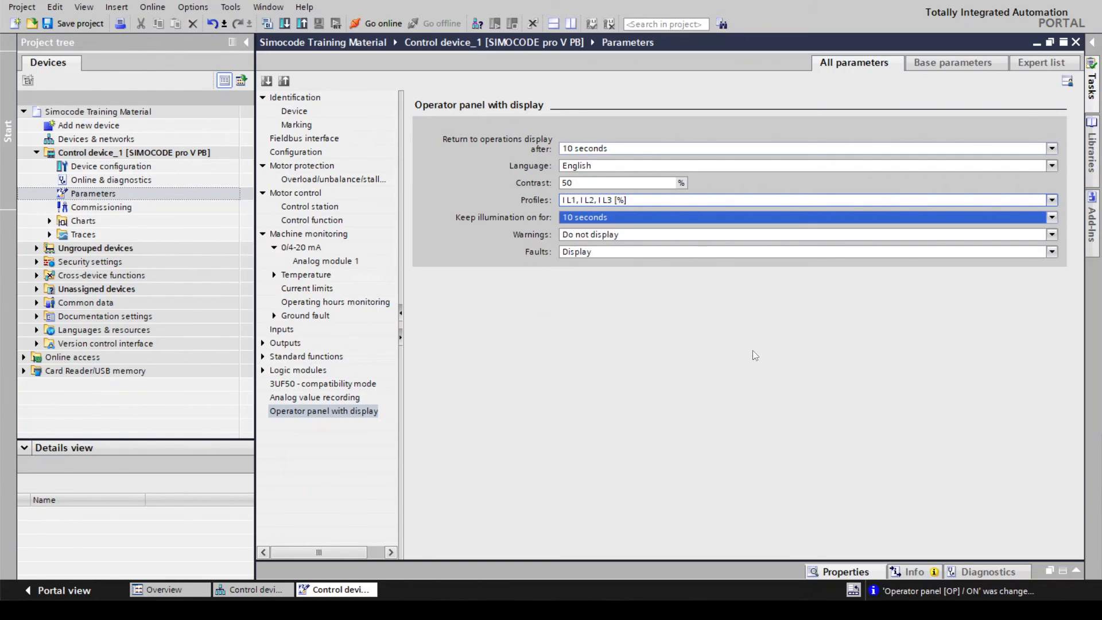
# Set the operator panel's display profile to I max [A] and check the display choices for warnings.
pyautogui.click(1052, 201)
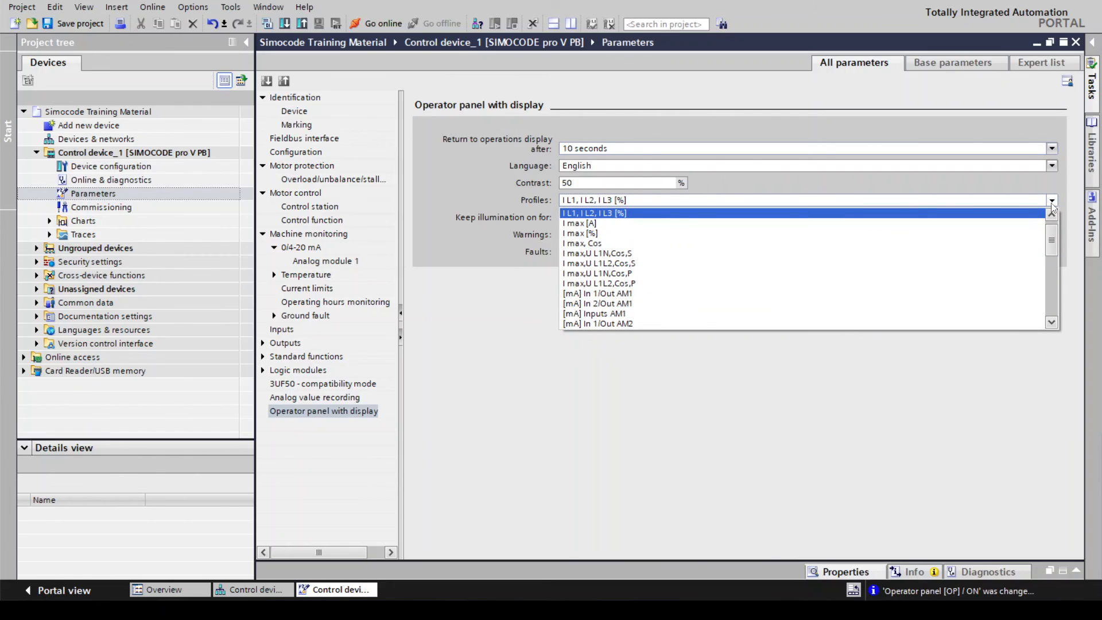
pyautogui.moveTo(1051, 246); pyautogui.dragTo(1050, 240)
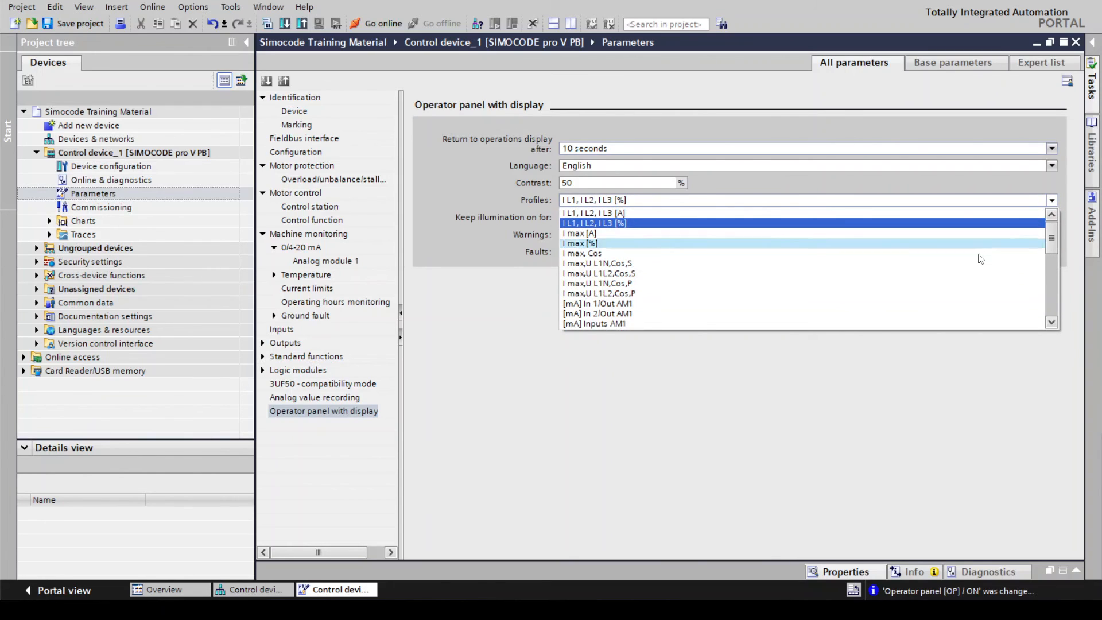
pyautogui.click(624, 233)
pyautogui.click(626, 235)
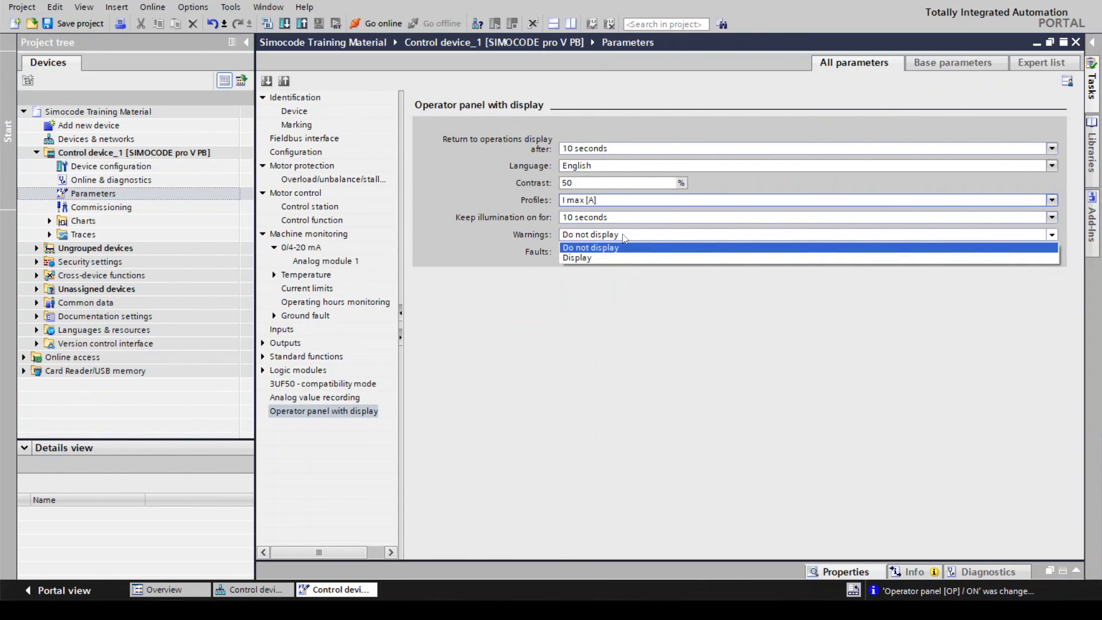
pyautogui.click(637, 246)
# Set the operator panel's display profile to I L1, I L2, I L3 [A] and review the illumination time choices.
pyautogui.click(748, 202)
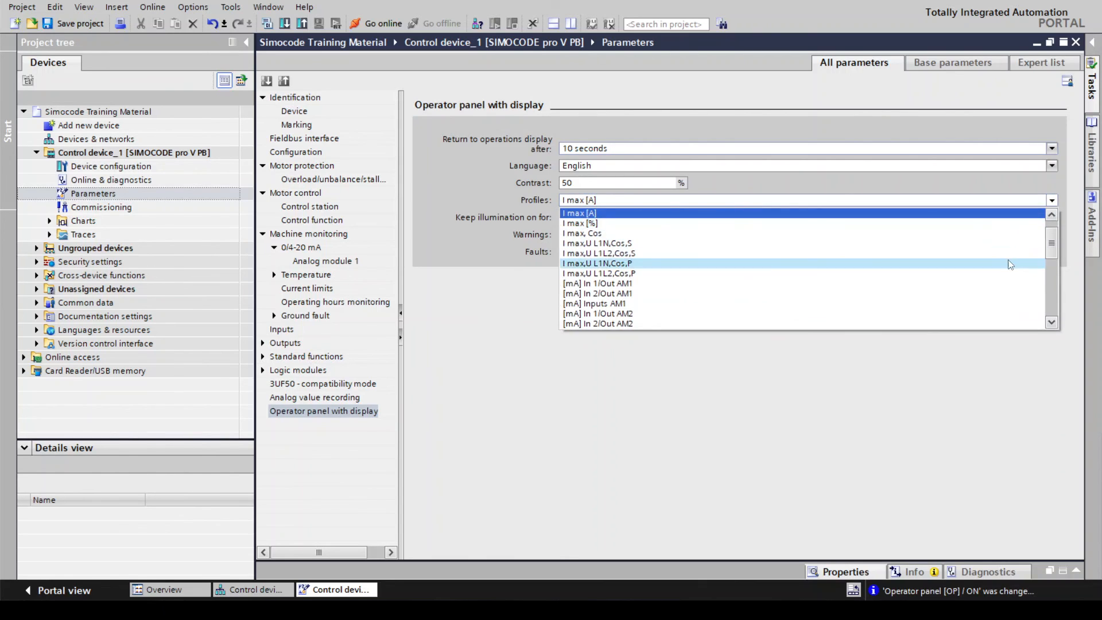
pyautogui.moveTo(1052, 251); pyautogui.dragTo(1053, 215)
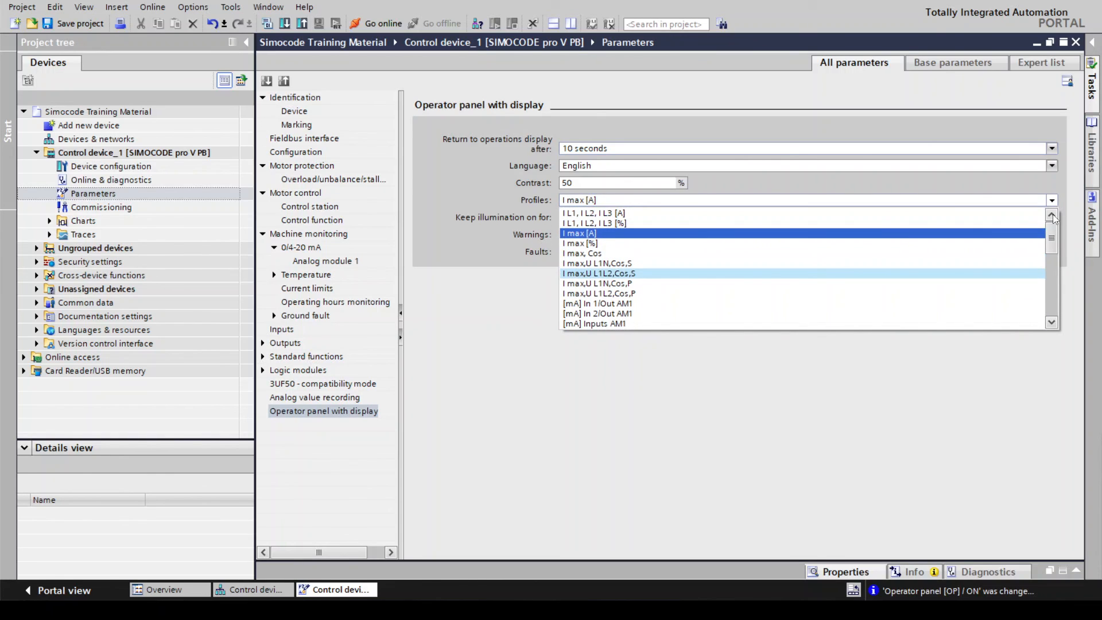
pyautogui.click(744, 212)
pyautogui.click(747, 217)
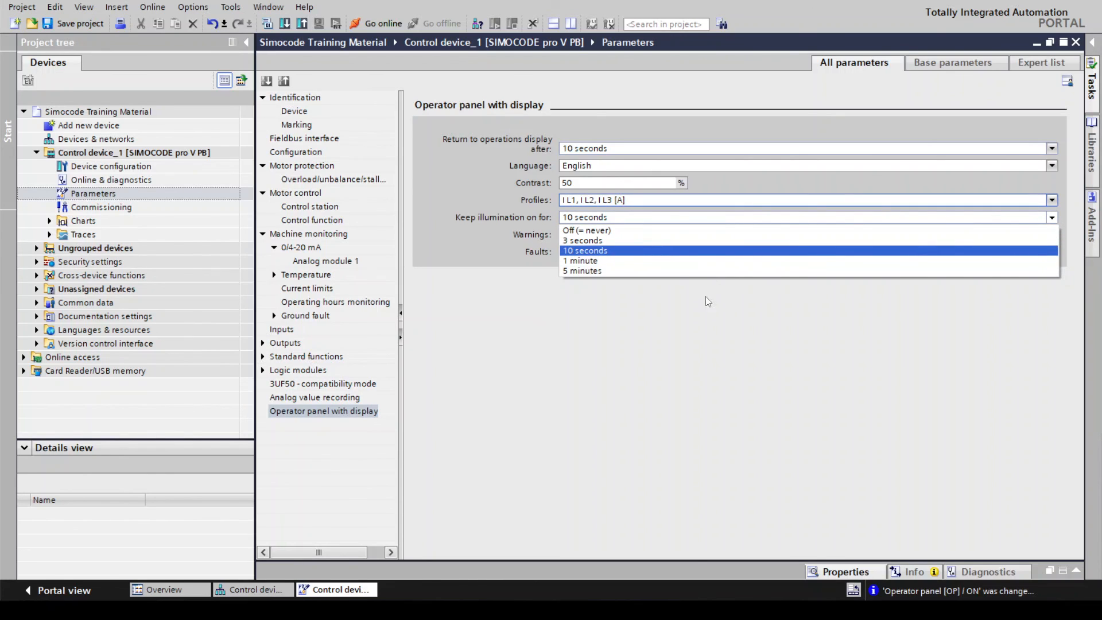
pyautogui.click(694, 376)
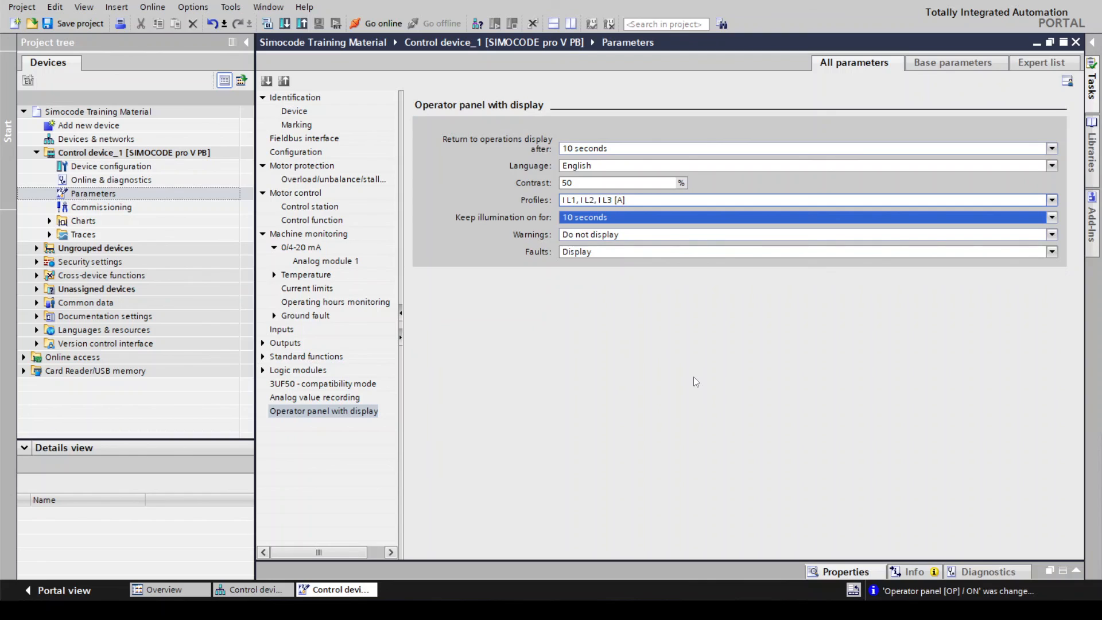
# Set the operator panel's warnings to Display and check the display choices for faults.
pyautogui.click(701, 235)
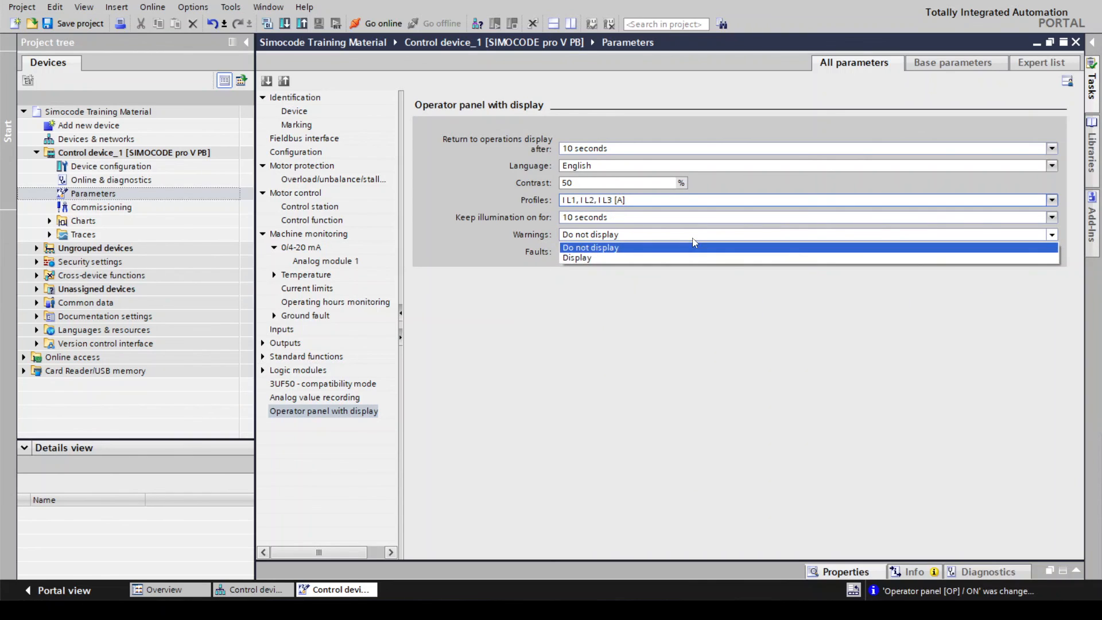
pyautogui.click(686, 257)
pyautogui.click(666, 254)
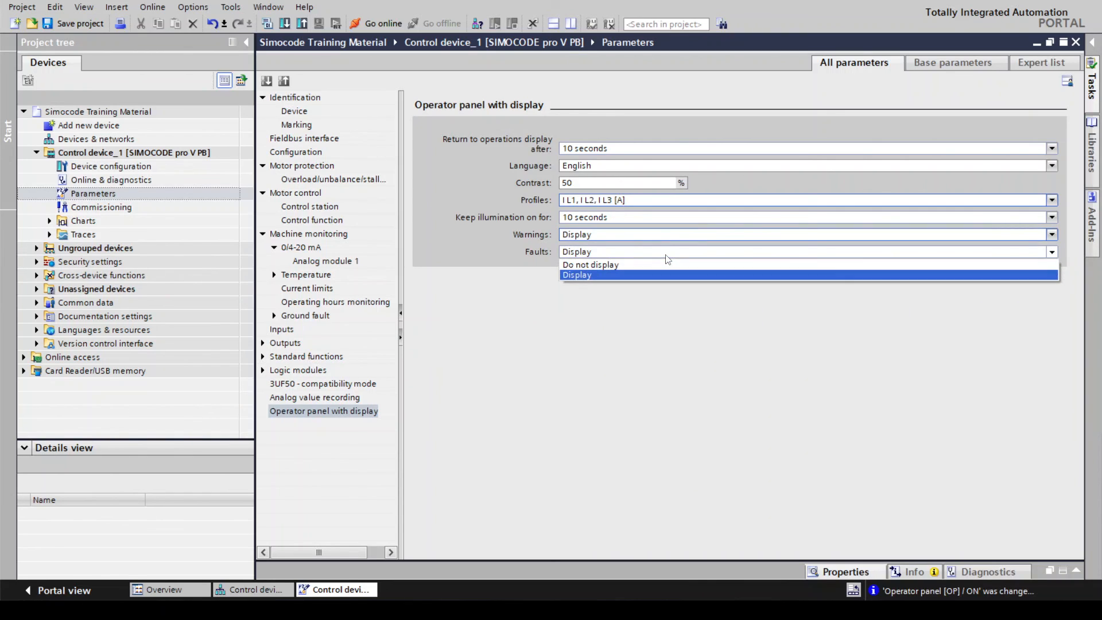
pyautogui.click(666, 256)
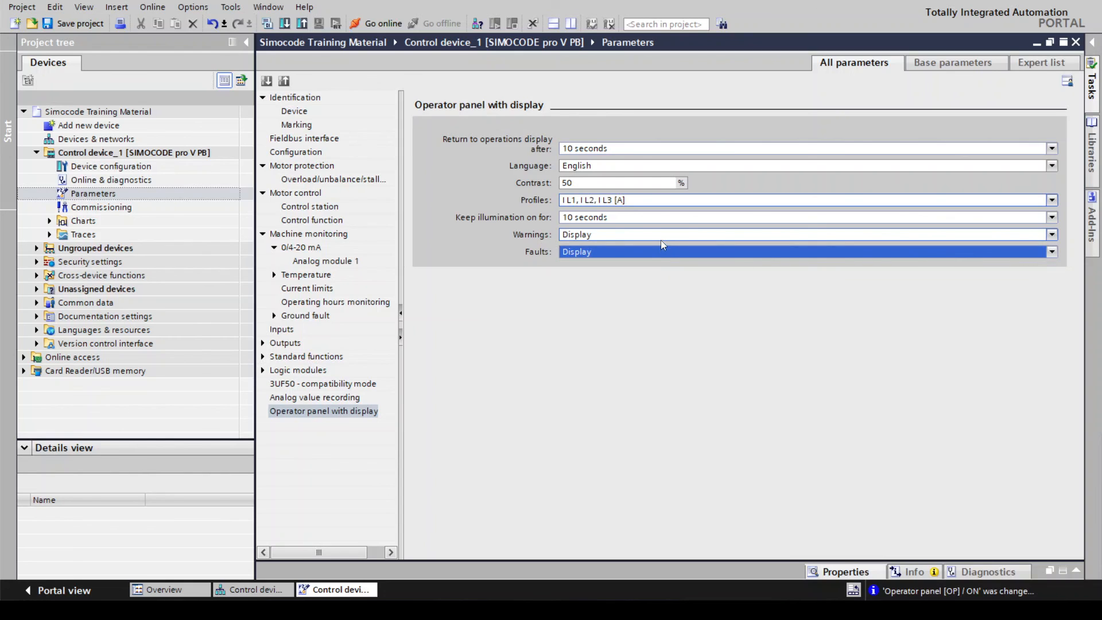
# Set both the warnings and the faults of the operator panel to Do not display.
pyautogui.click(658, 235)
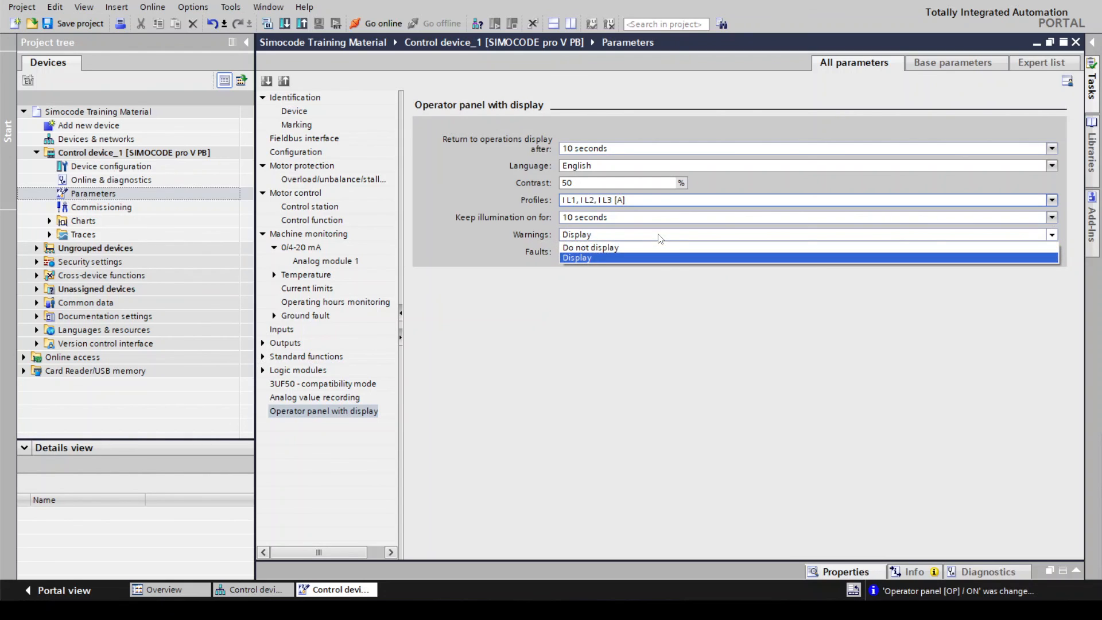
pyautogui.click(609, 249)
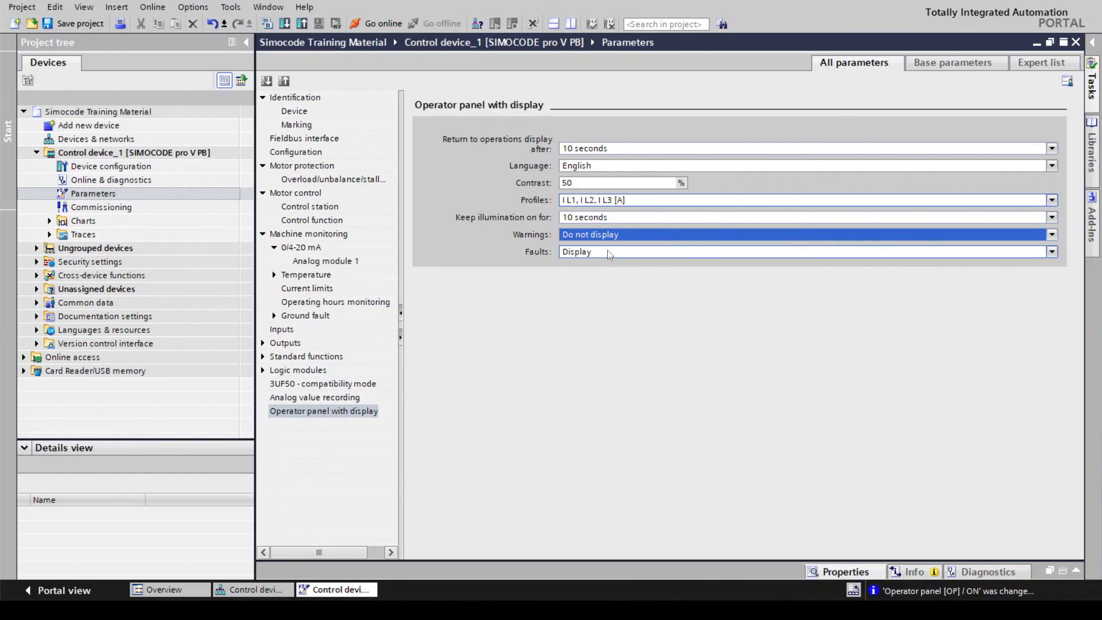
pyautogui.click(609, 252)
pyautogui.click(610, 253)
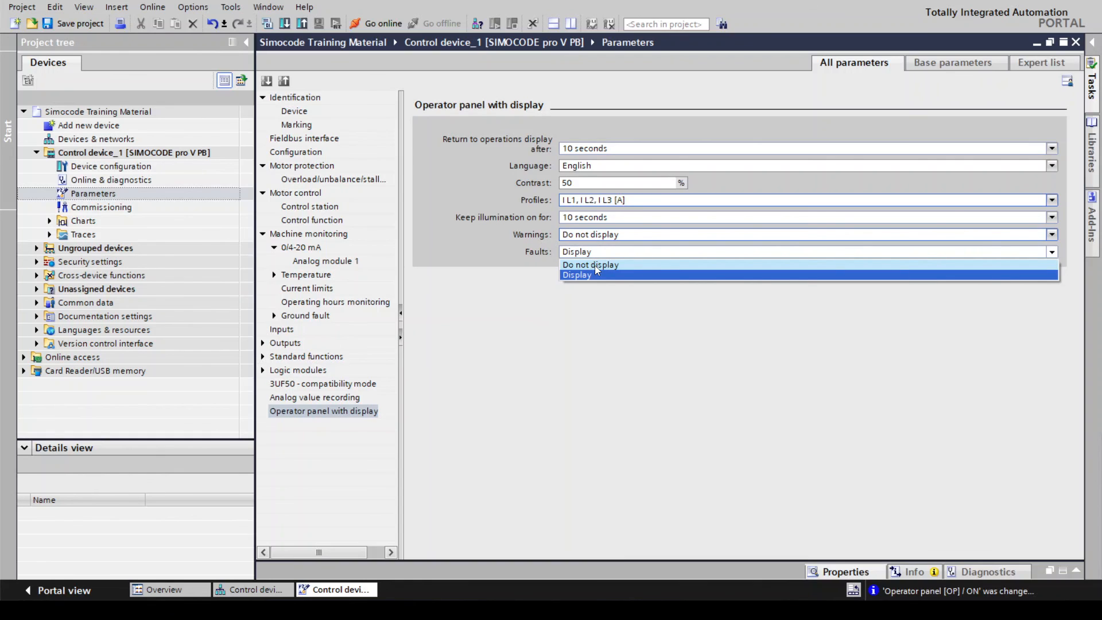
pyautogui.click(595, 265)
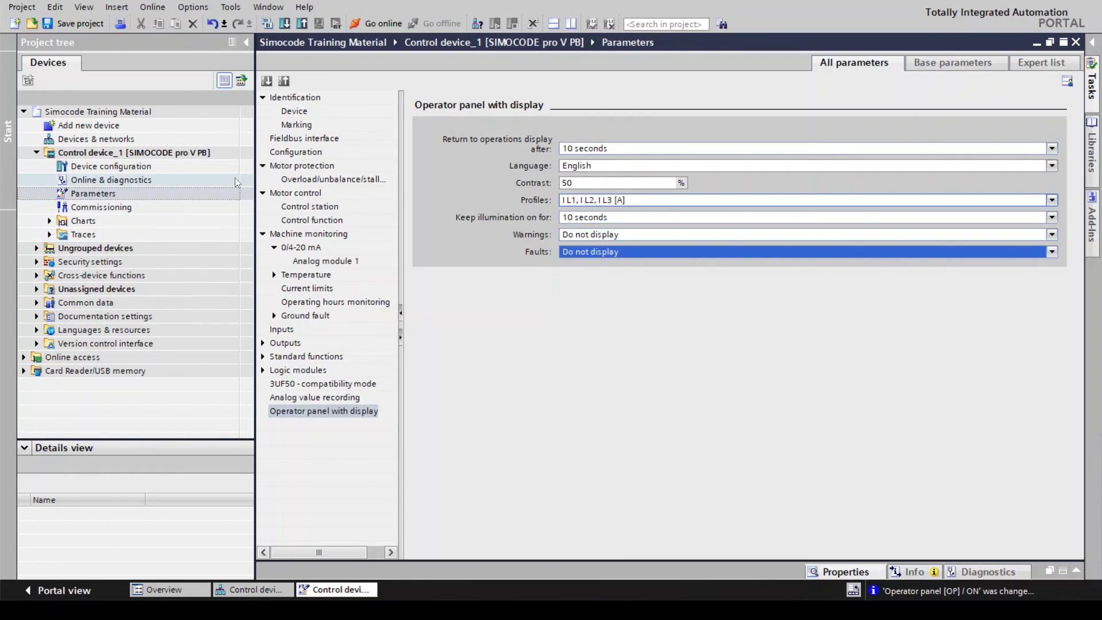
# Open the Commissioning view of Control device_1.
pyautogui.doubleClick(128, 208)
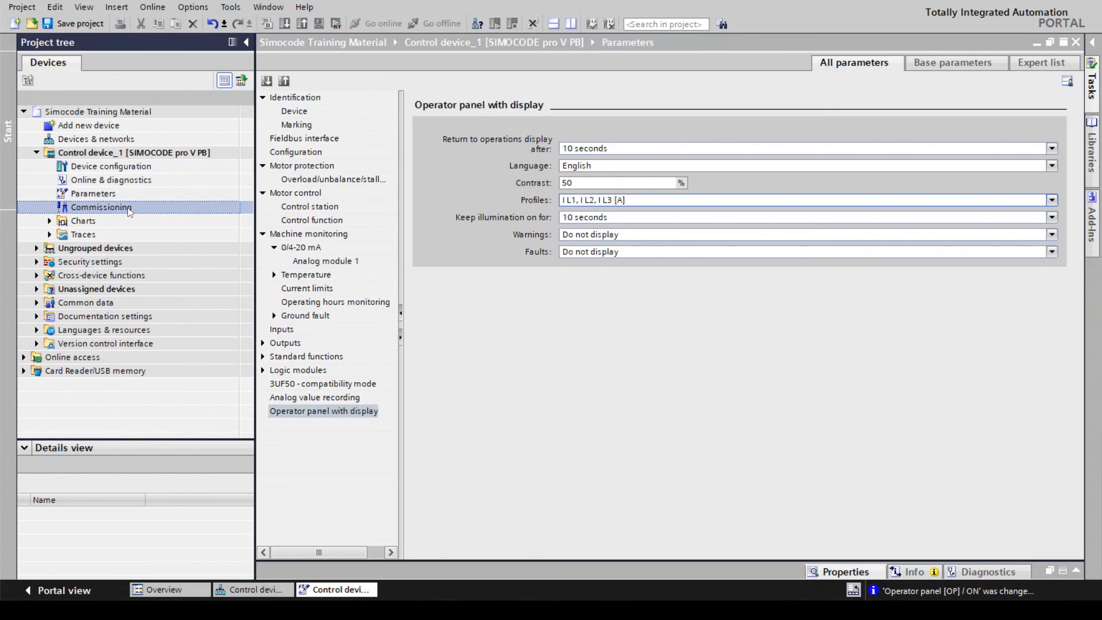